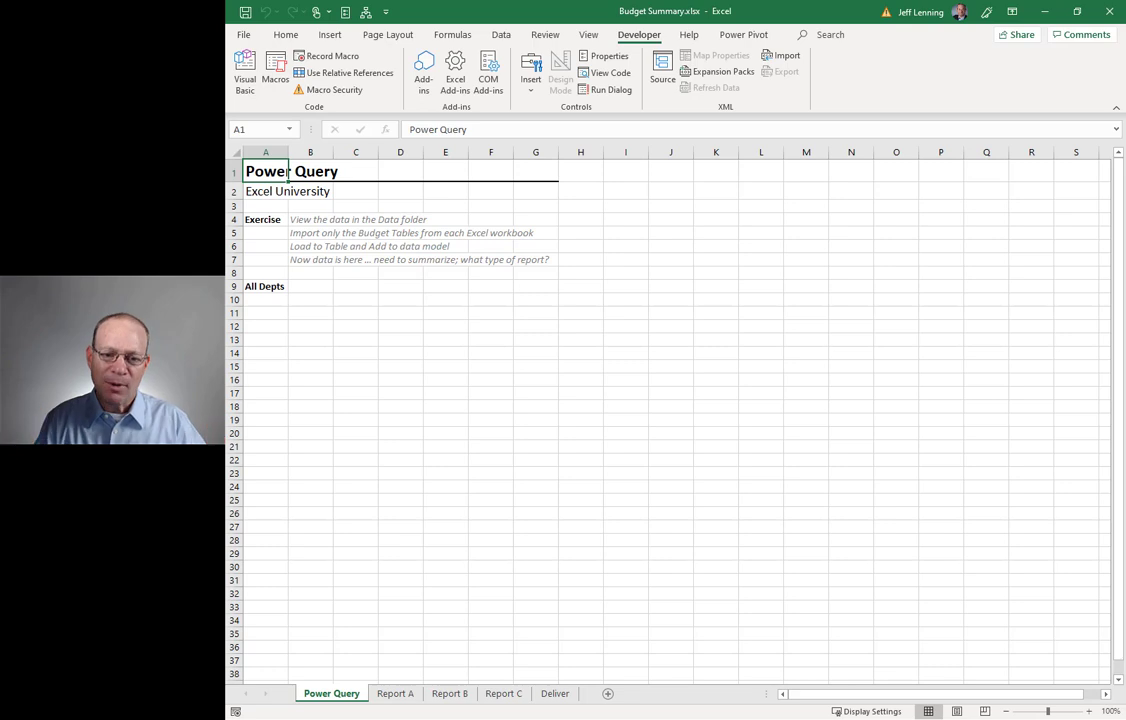
# Step: Switch to the Data folder in File Explorer and open the Accounting.xlsx workbook
pyautogui.hotkey('alt', 'Tab')
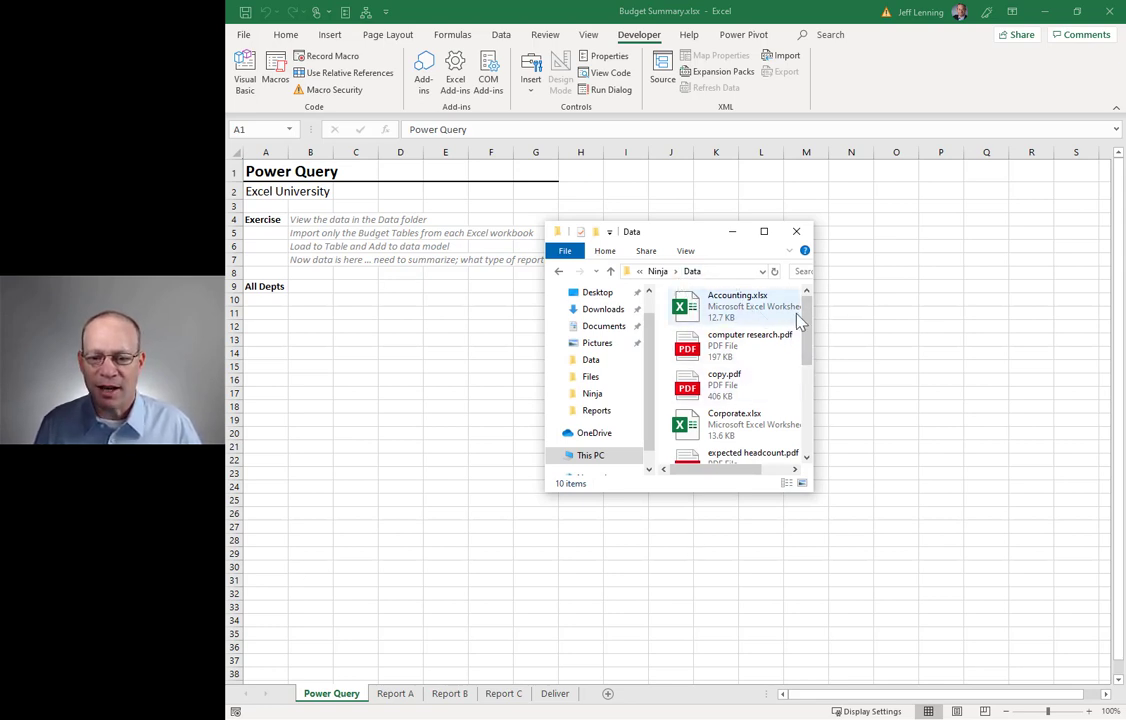
pyautogui.moveTo(808, 314)
pyautogui.mouseDown()
pyautogui.moveTo(811, 438)
pyautogui.moveTo(810, 318)
pyautogui.mouseUp()
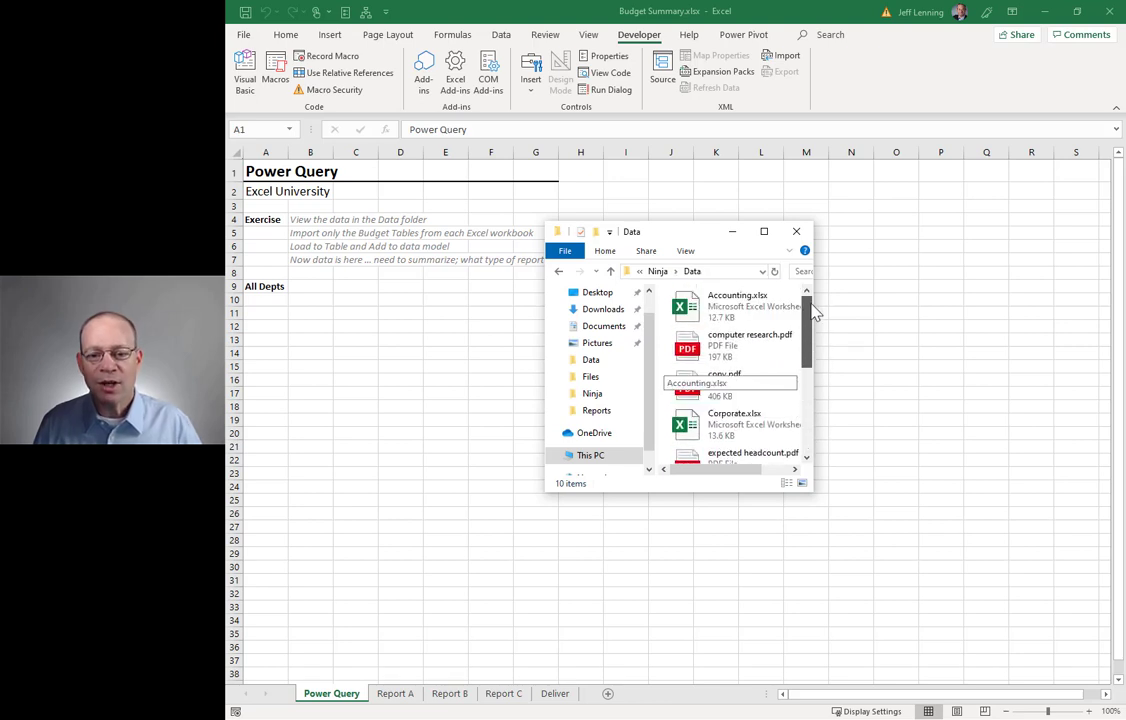
pyautogui.doubleClick(740, 318)
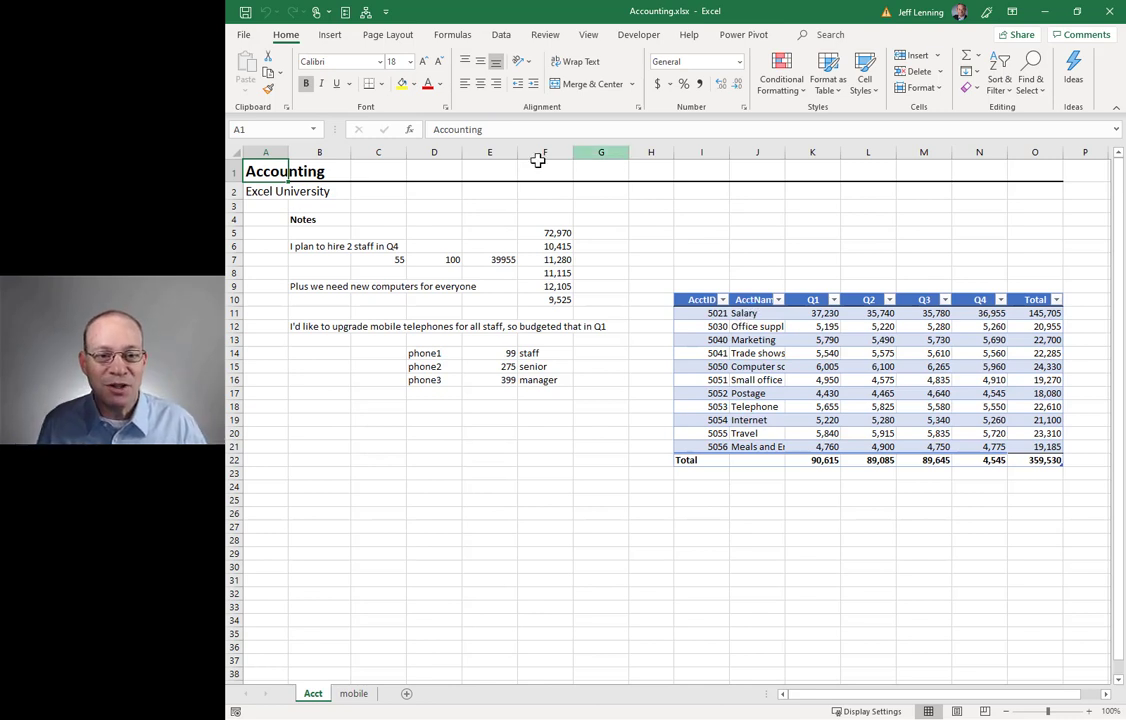
# Step: Examine the notes in columns B to F and the budget table with its table name on the Acct sheet
pyautogui.moveTo(537, 152); pyautogui.dragTo(332, 156)
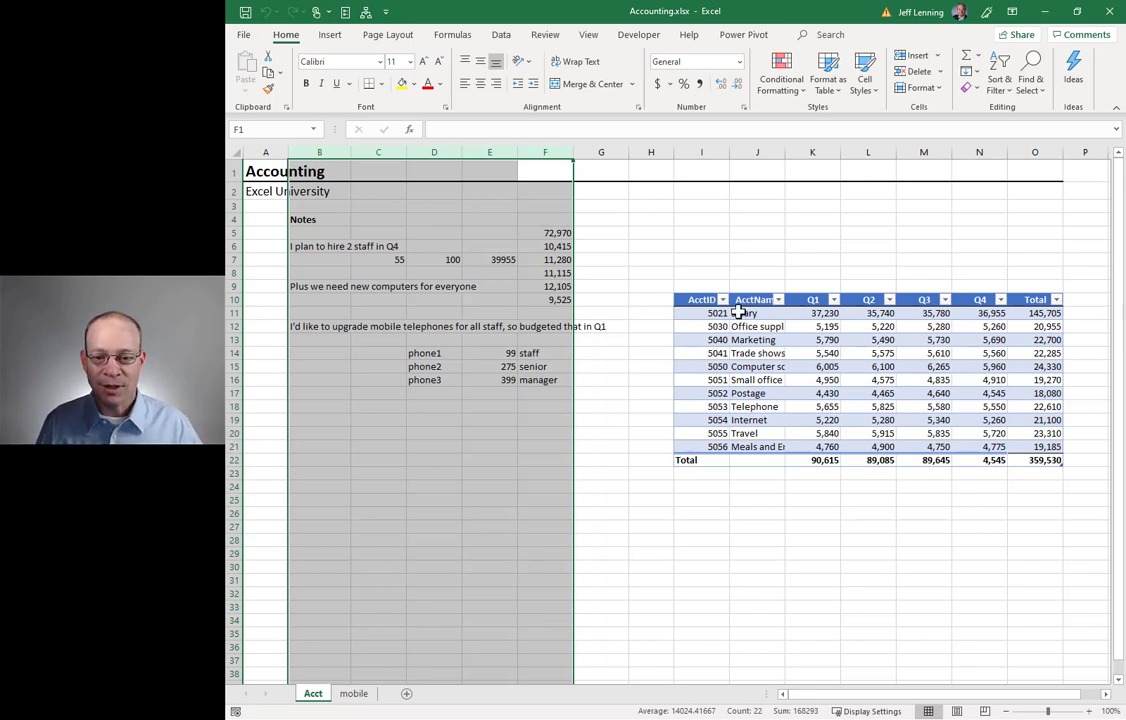
pyautogui.moveTo(814, 313); pyautogui.dragTo(983, 447)
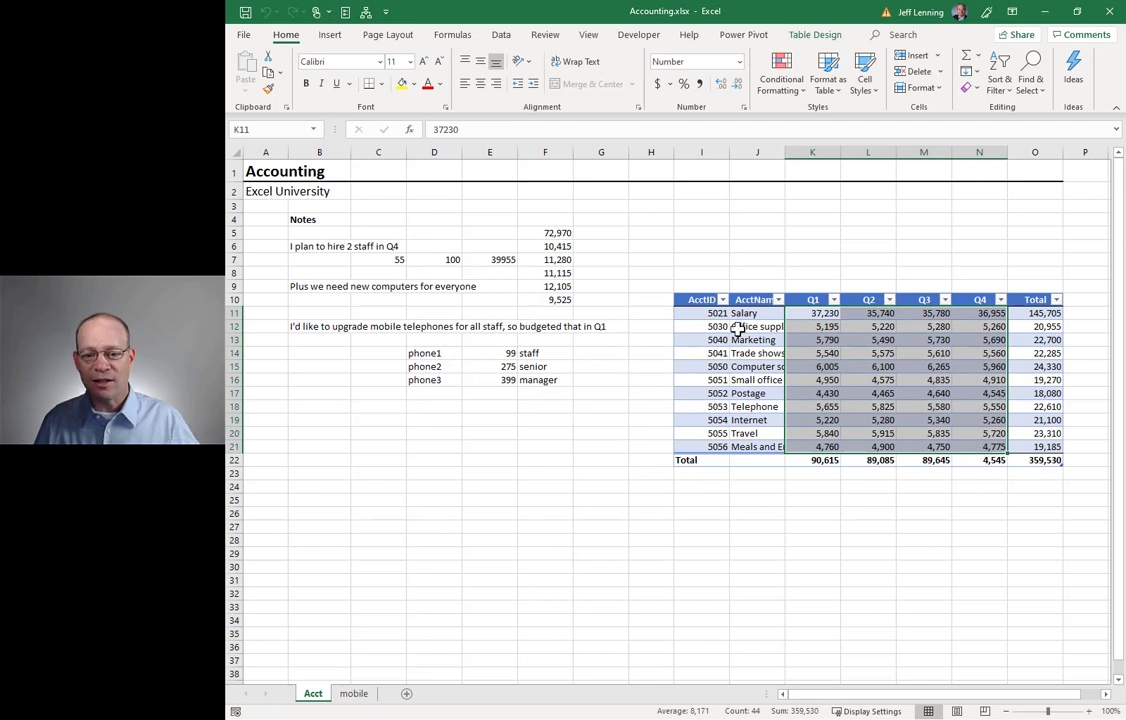
pyautogui.click(716, 313)
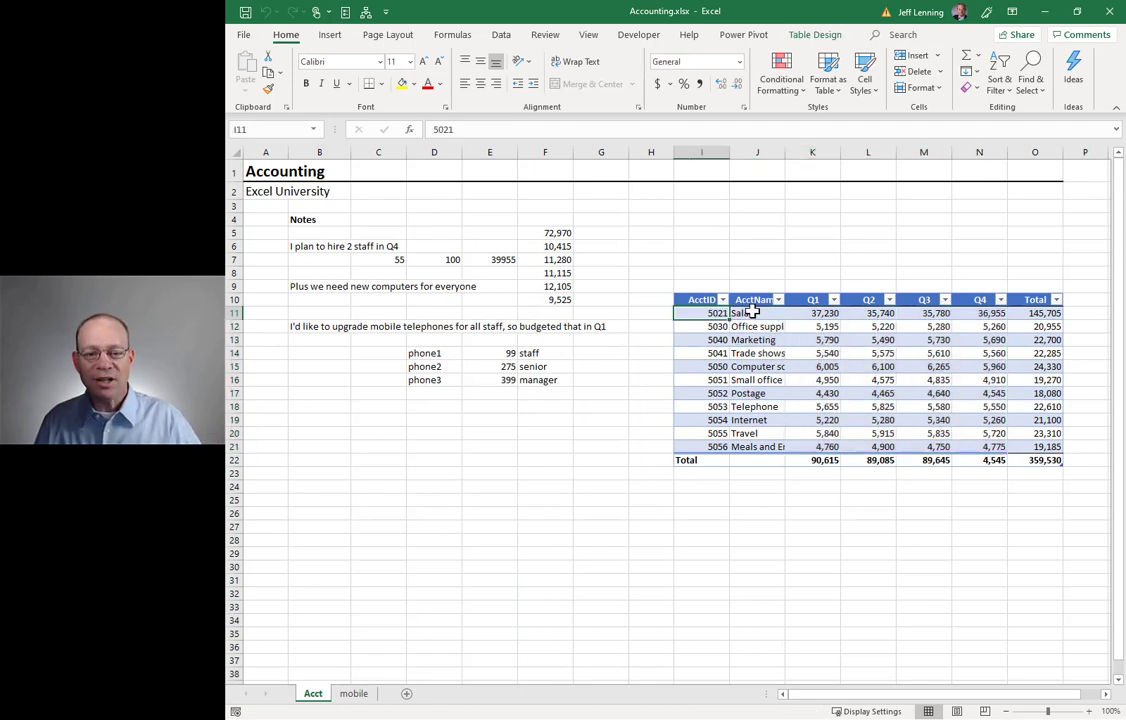
pyautogui.click(815, 34)
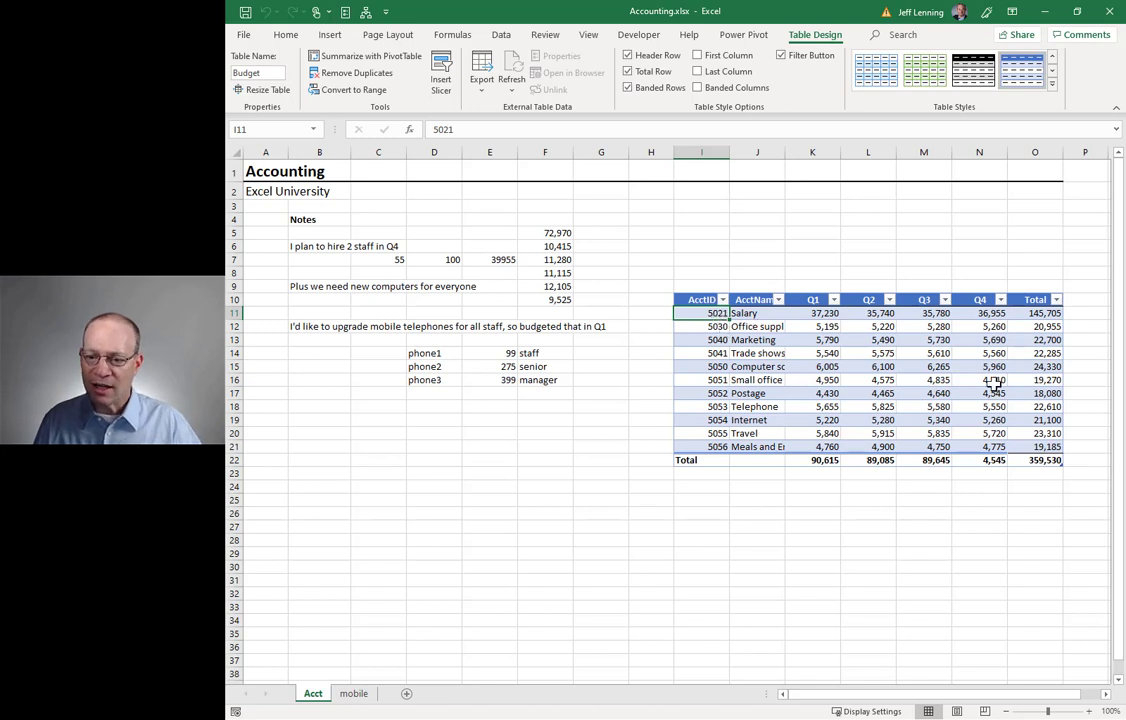
pyautogui.click(502, 417)
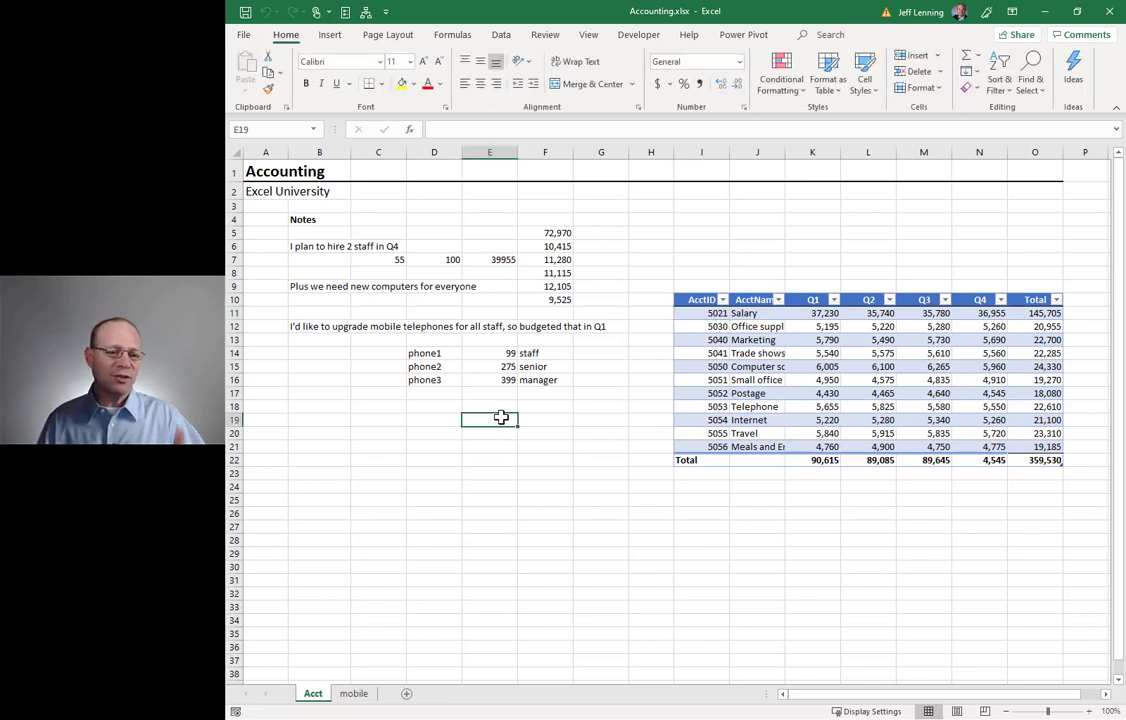
# Step: Look over the phone research on the mobile sheet and close Accounting.xlsx
pyautogui.click(357, 700)
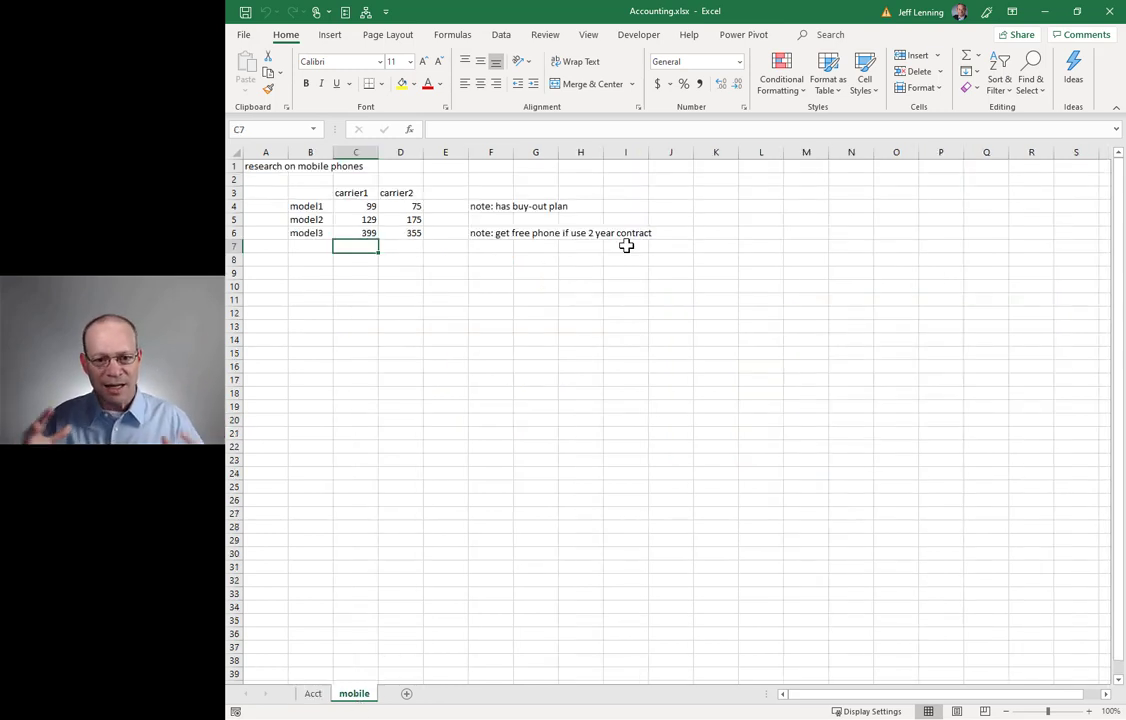
pyautogui.hotkey('ctrl', 'pageup')
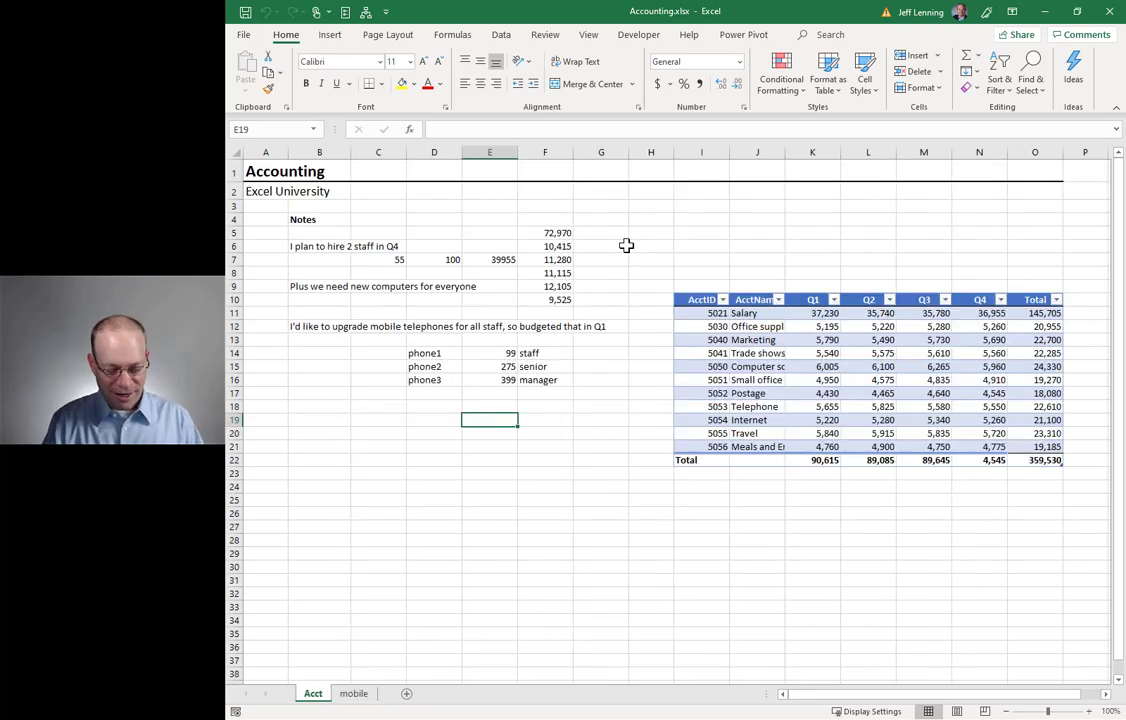
pyautogui.hotkey('alt', 'f')
pyautogui.press('c')
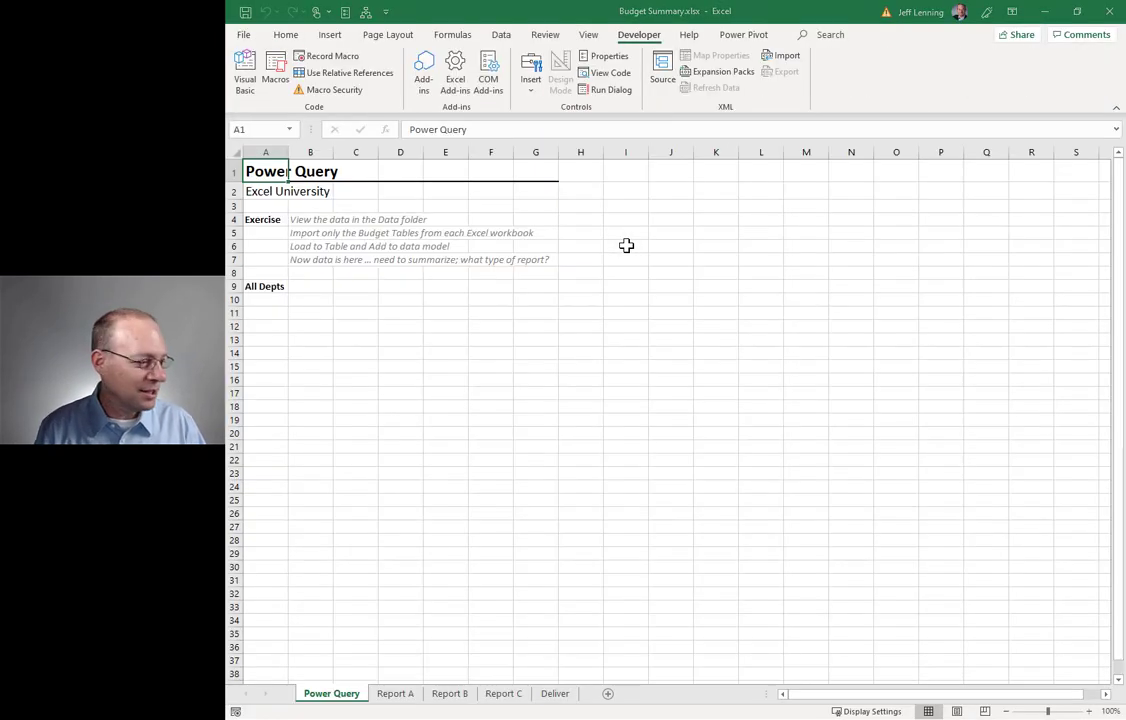
# Step: Return to the Data folder in File Explorer and open the Corporate.xlsx workbook
pyautogui.hotkey('alt', 'Tab')
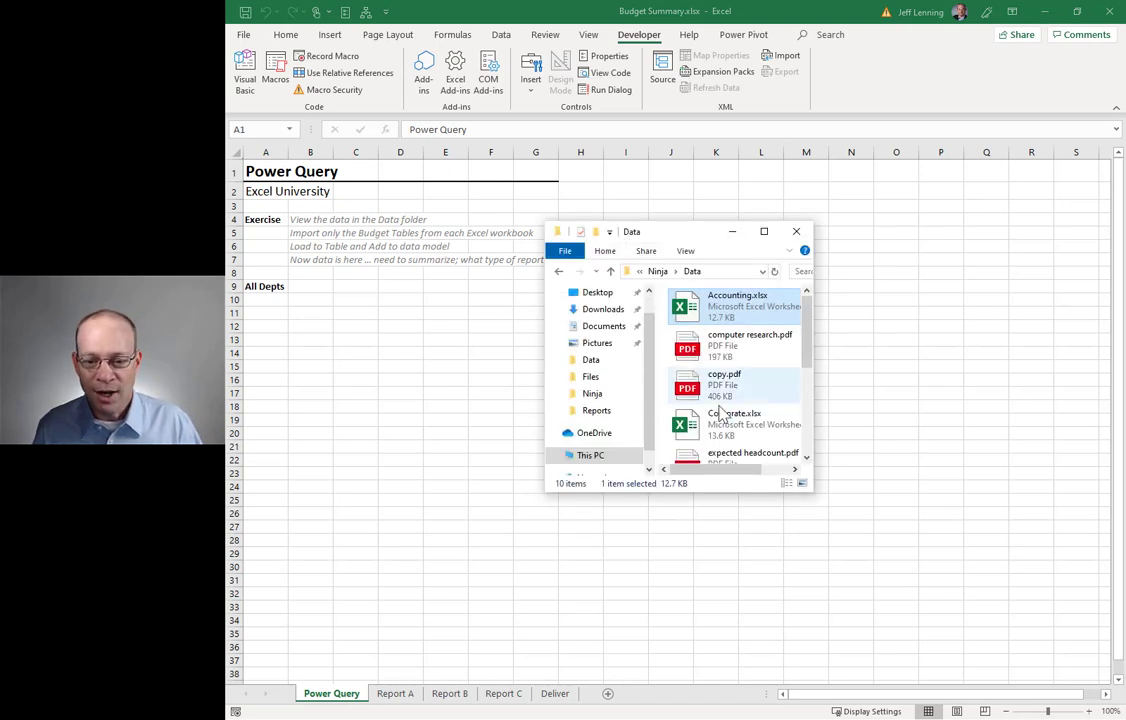
pyautogui.click(750, 428)
pyautogui.hotkey('alt', 'Tab')
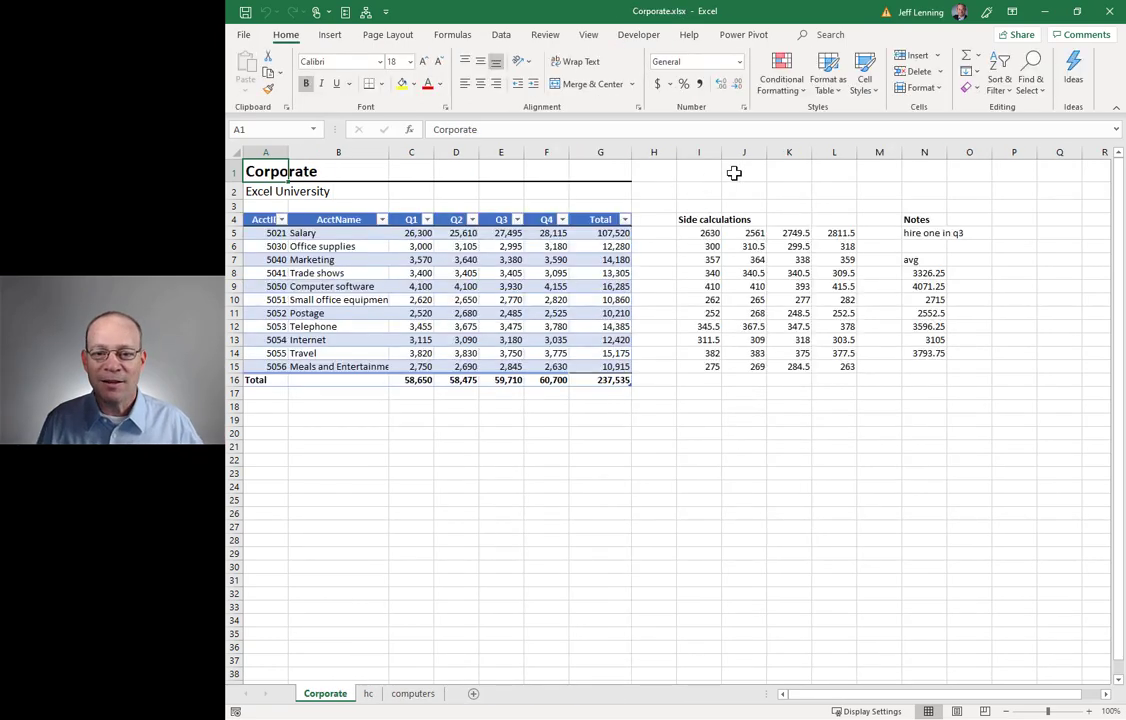
# Step: Examine the side calculations and notes beside the Corporate table, and look through the hc and computers sheets
pyautogui.moveTo(700, 220); pyautogui.dragTo(959, 396)
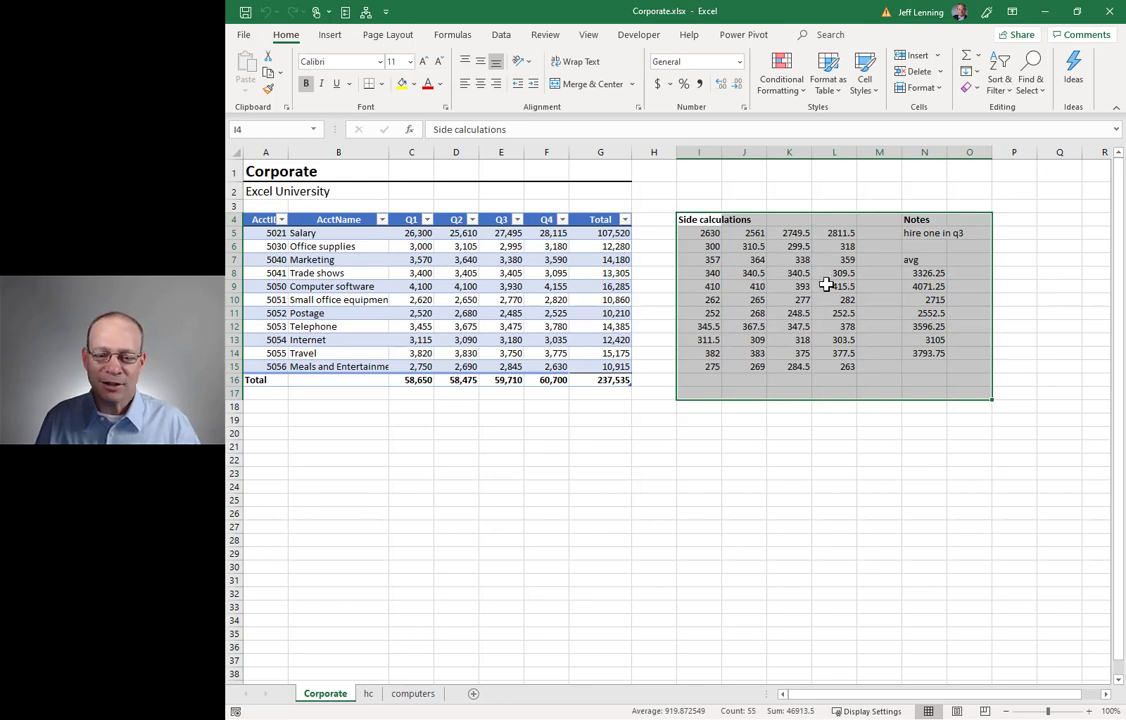
pyautogui.click(368, 695)
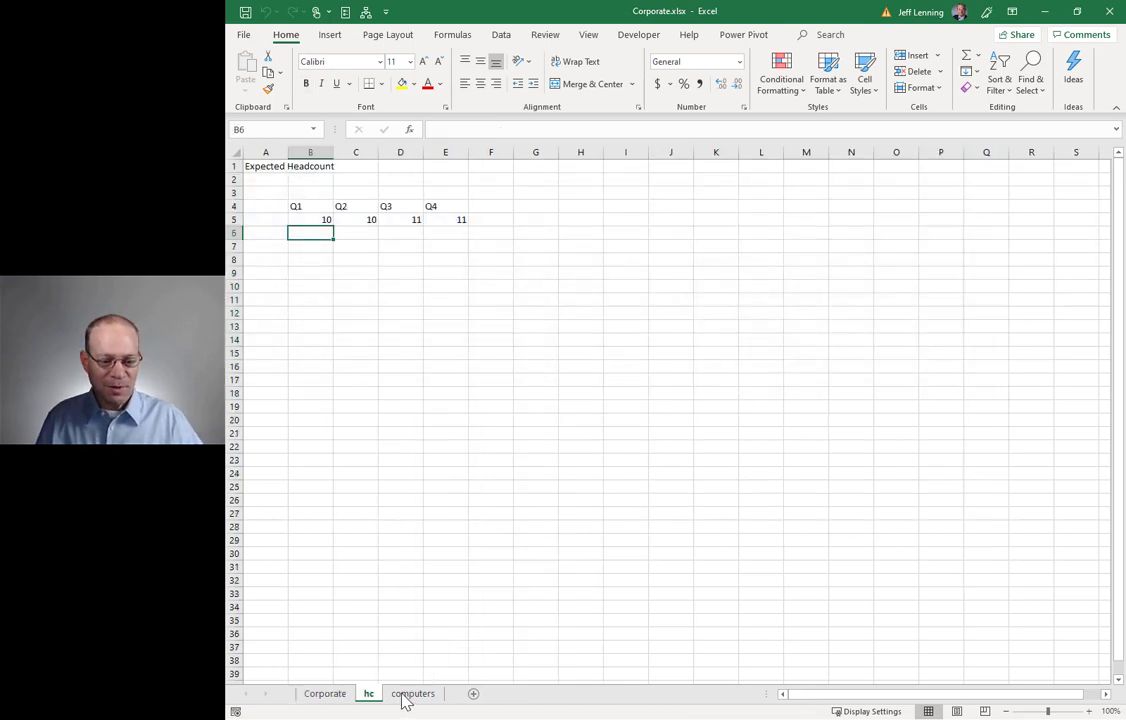
pyautogui.click(405, 697)
pyautogui.click(362, 695)
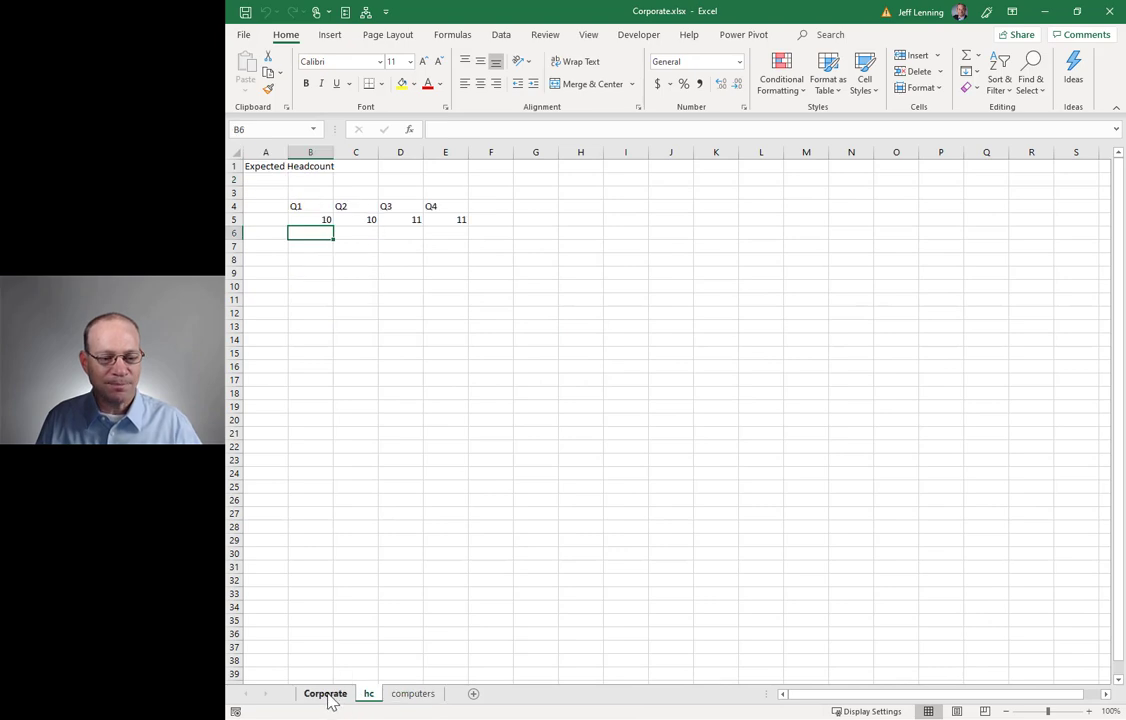
pyautogui.click(325, 694)
pyautogui.click(458, 526)
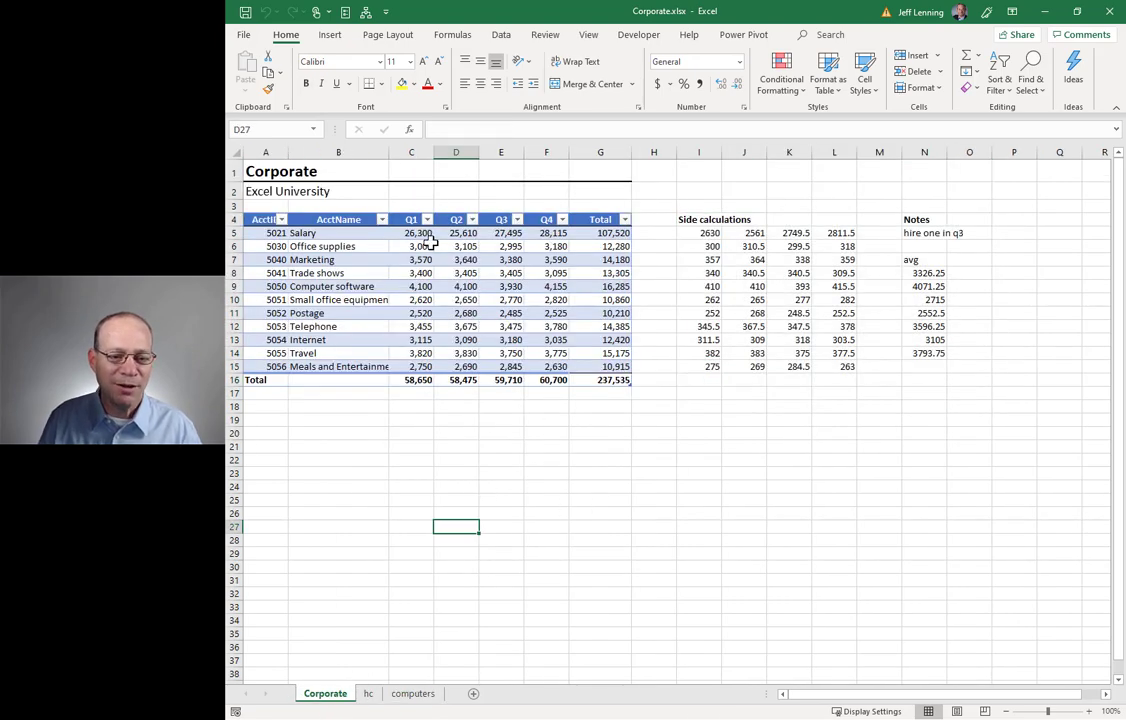
# Step: Examine the Q1 to Q4 figures in the Corporate budget table and close Corporate.xlsx
pyautogui.moveTo(415, 233); pyautogui.dragTo(553, 367)
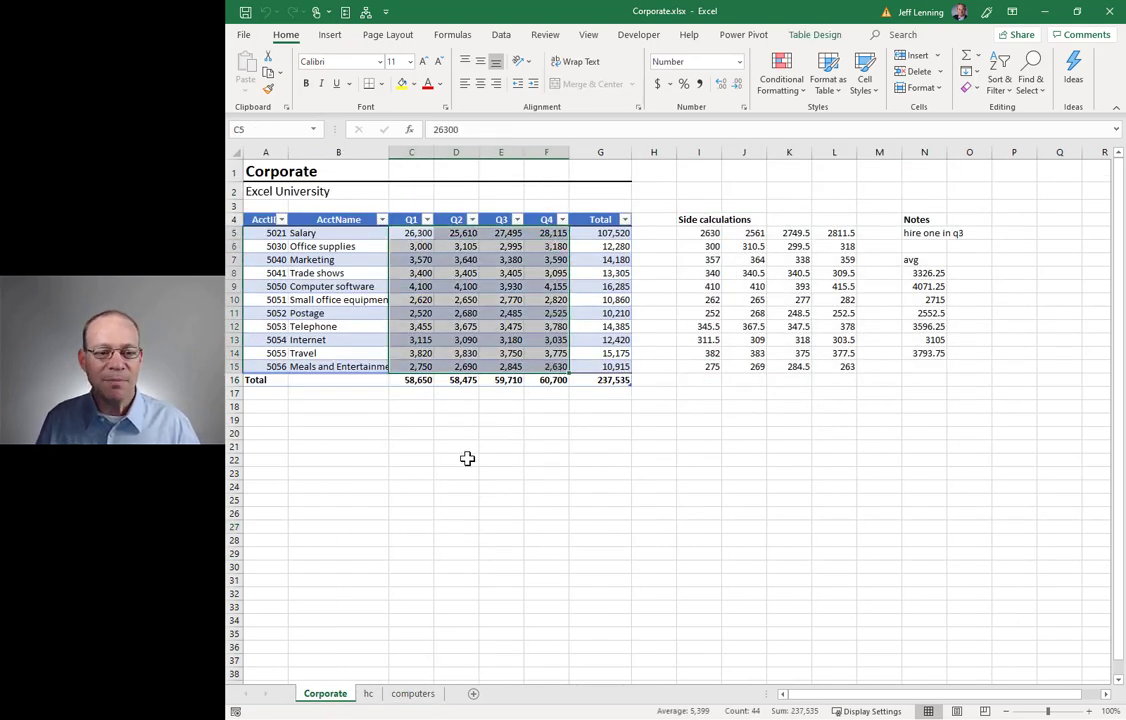
pyautogui.click(467, 458)
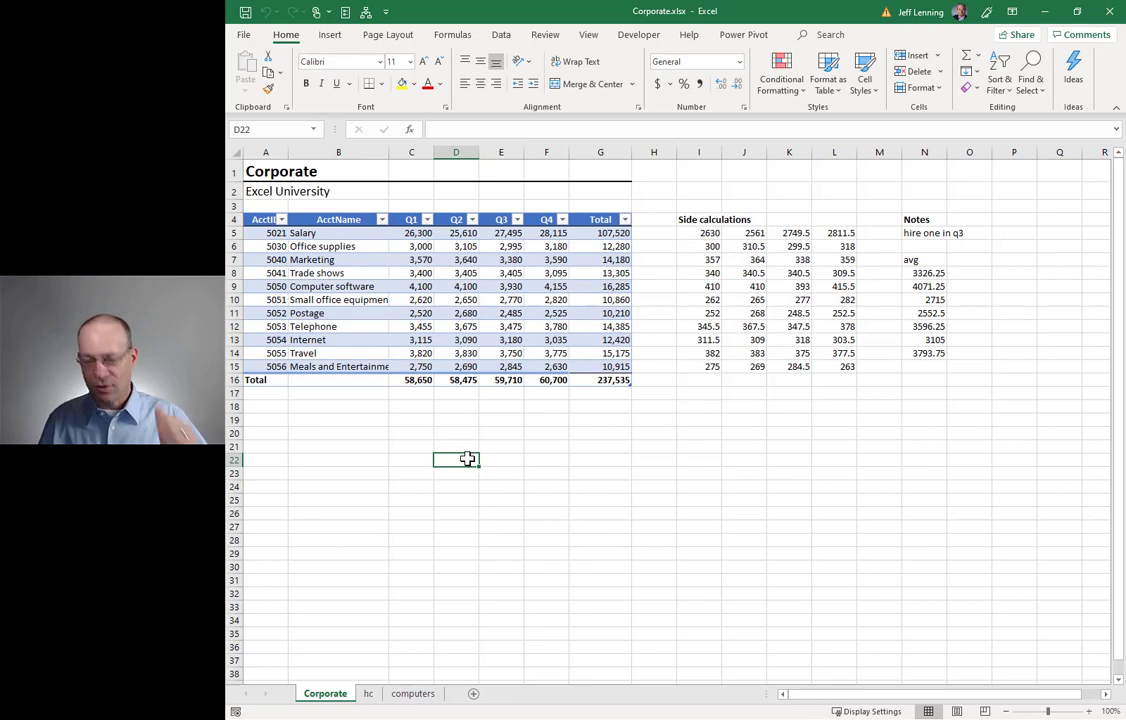
pyautogui.hotkey('alt', 'f')
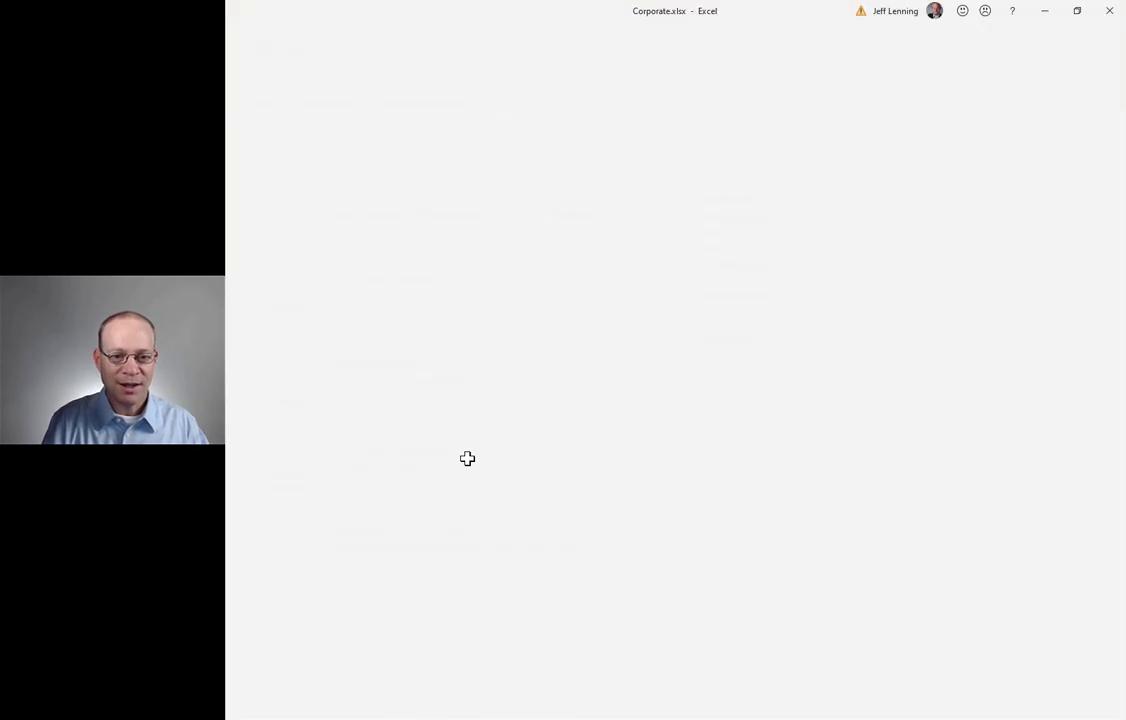
pyautogui.press('c')
# Step: Look through the files in the Data folder in File Explorer and open HR.xlsx
pyautogui.hotkey('alt', 'Tab')
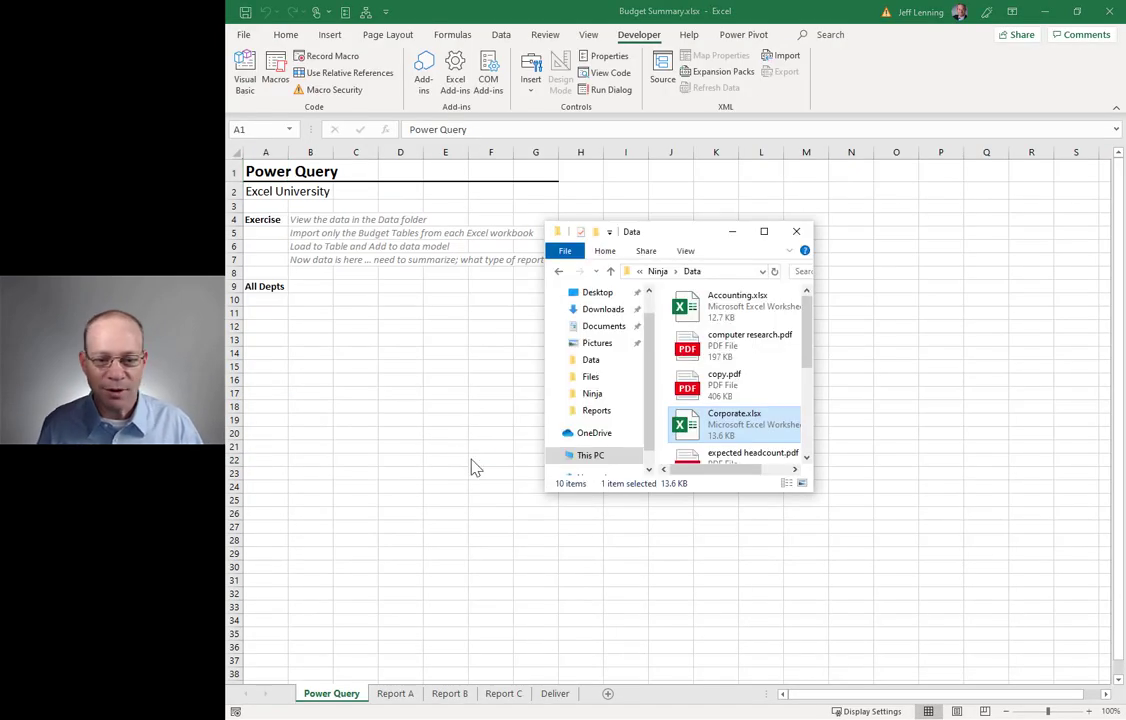
pyautogui.scroll(-3, 741, 370)
pyautogui.scroll(2, 741, 370)
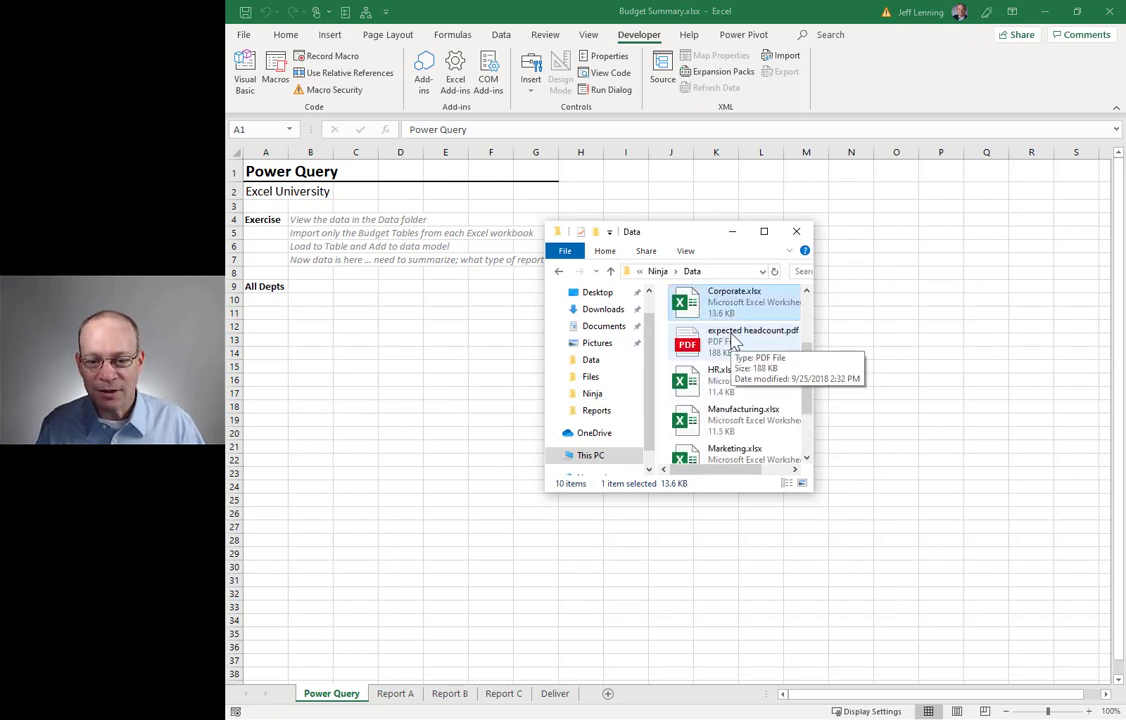
pyautogui.click(720, 380)
pyautogui.hotkey('alt', 'Tab')
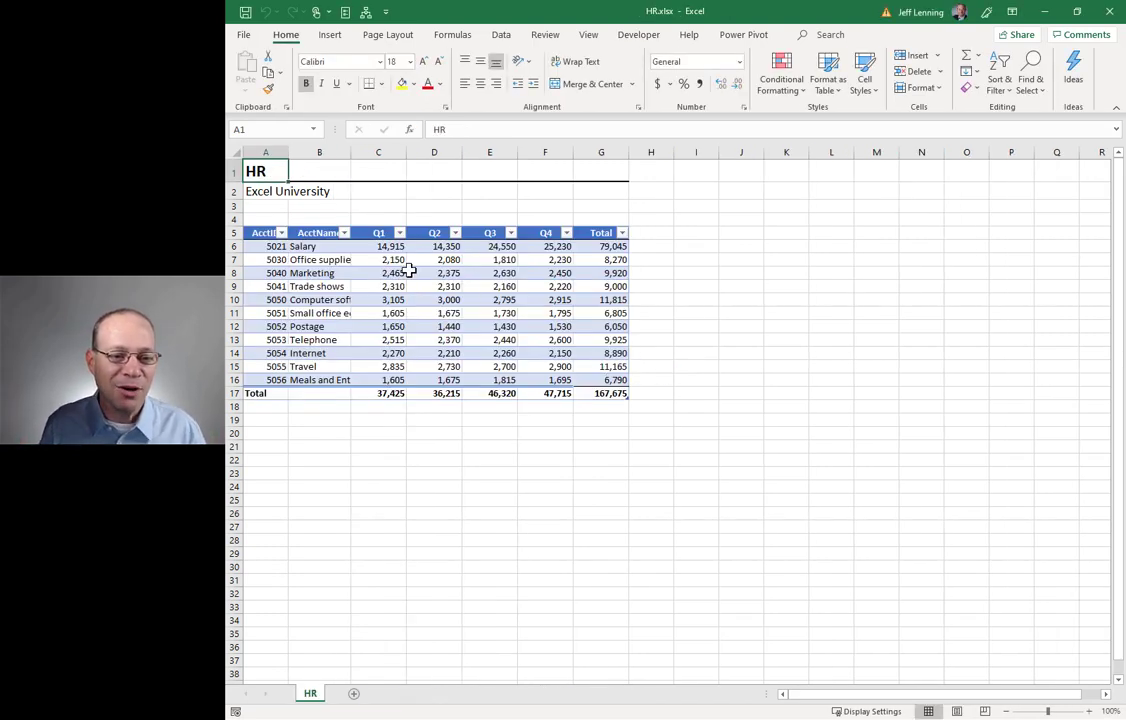
# Step: Examine the Q1 to Q4 figures in the HR budget table and close HR.xlsx
pyautogui.moveTo(398, 246); pyautogui.dragTo(553, 378)
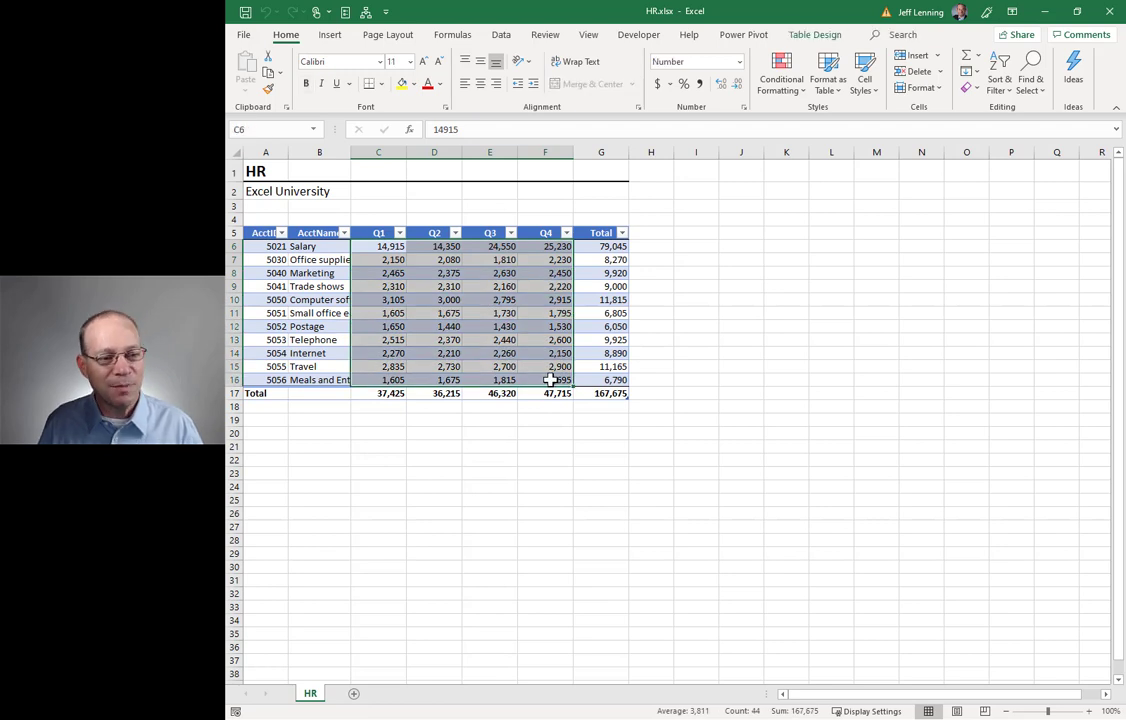
pyautogui.click(547, 485)
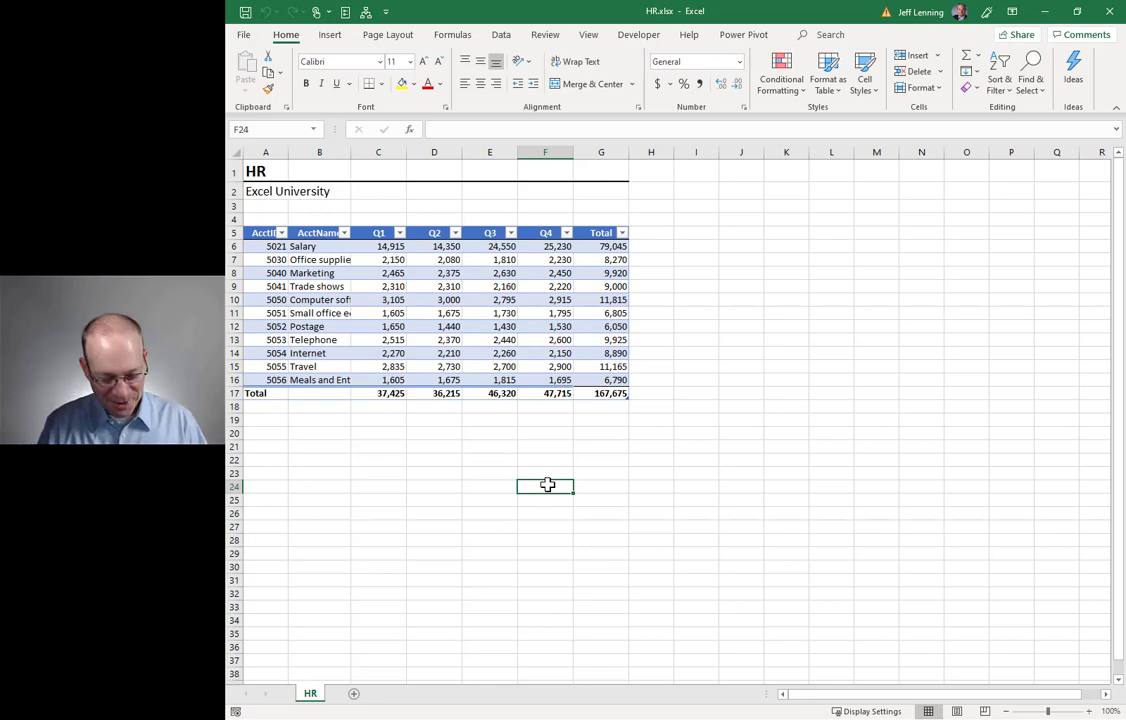
pyautogui.hotkey('alt', 'f')
pyautogui.press('c')
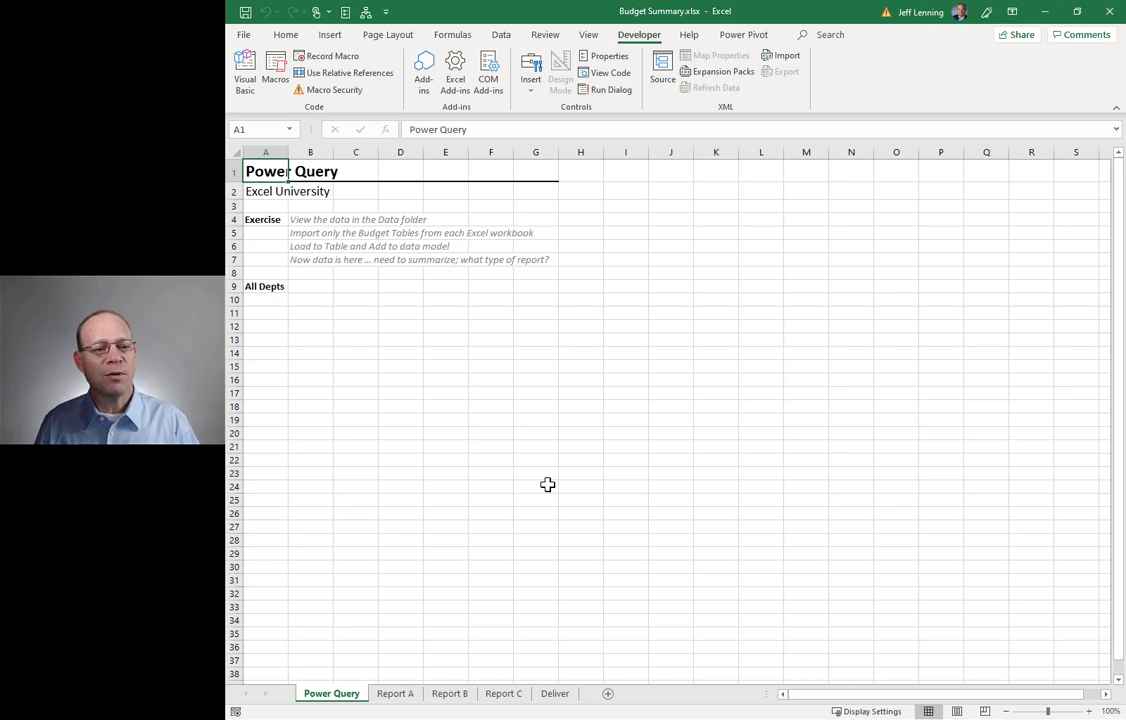
# Step: Review the available data import sources: files, databases, online services and other sources
pyautogui.click(501, 36)
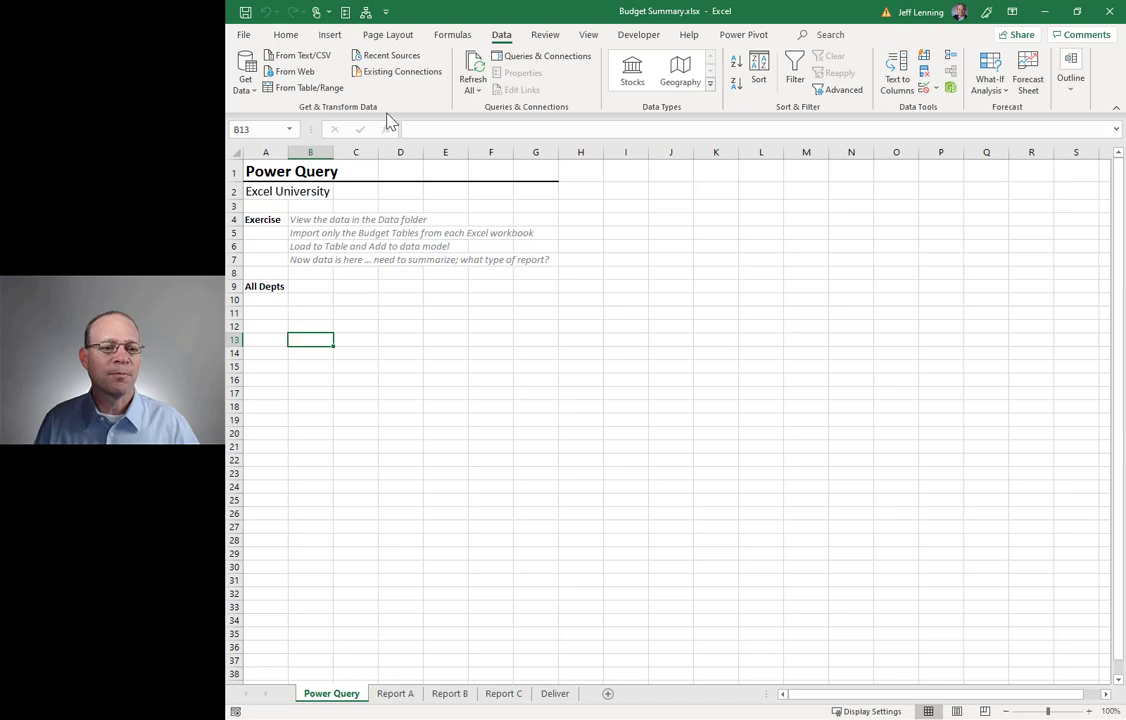
pyautogui.click(252, 93)
pyautogui.moveTo(291, 115)
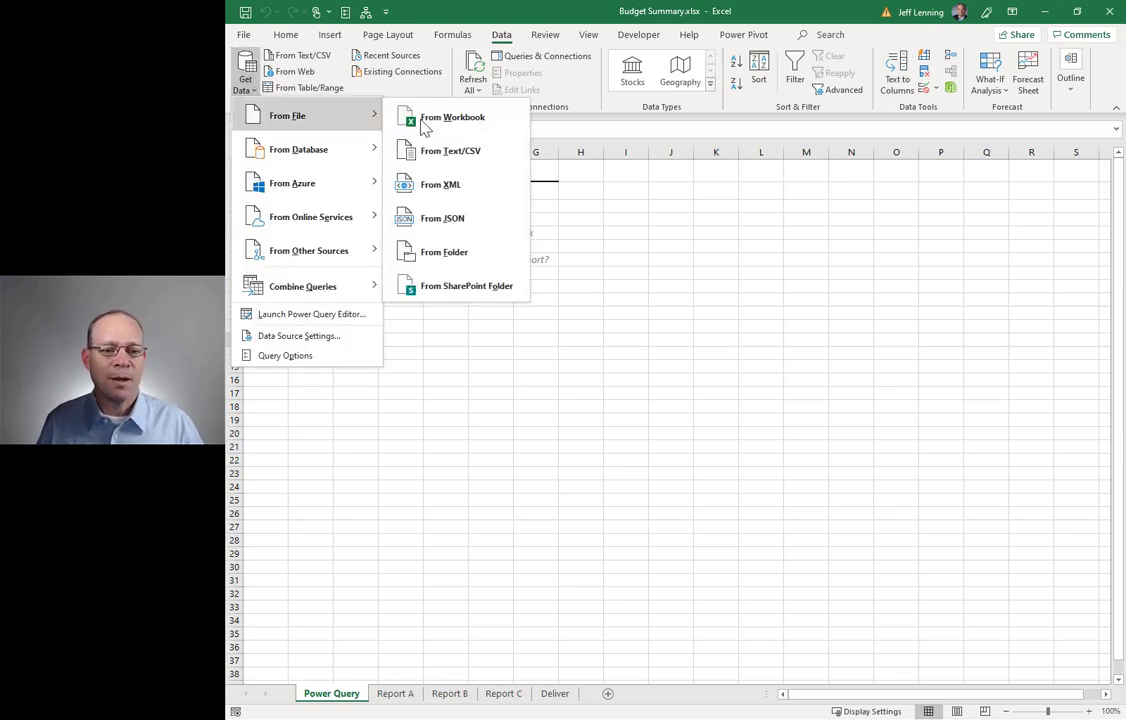
pyautogui.moveTo(327, 148)
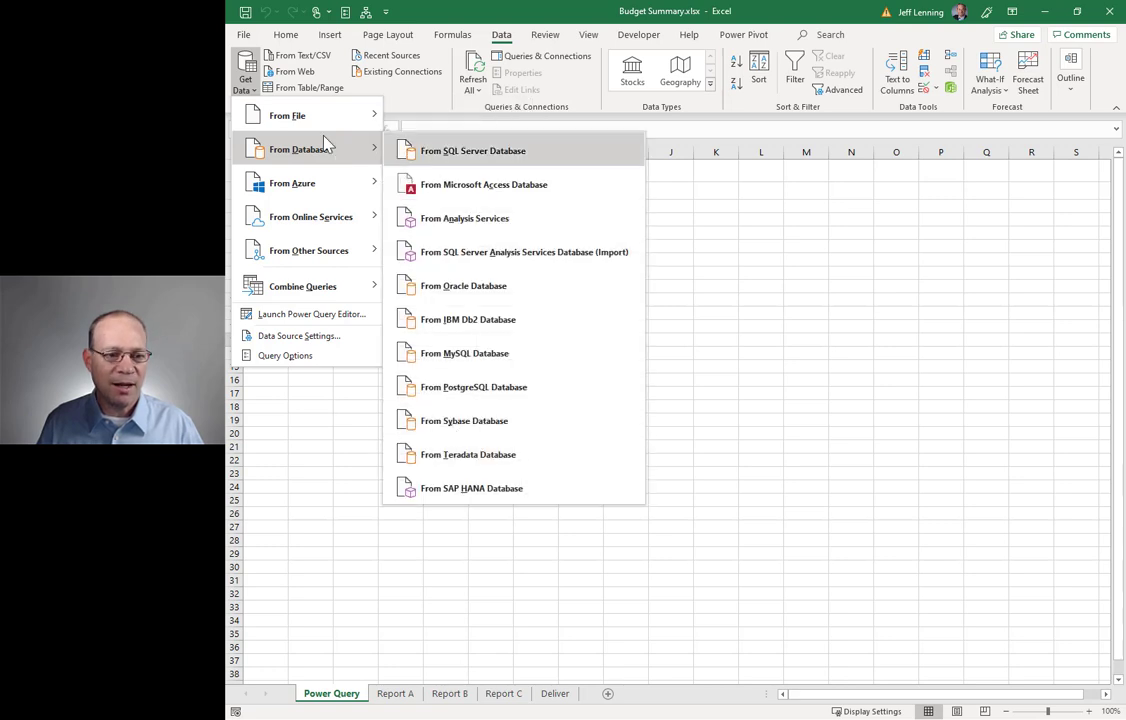
pyautogui.moveTo(324, 218)
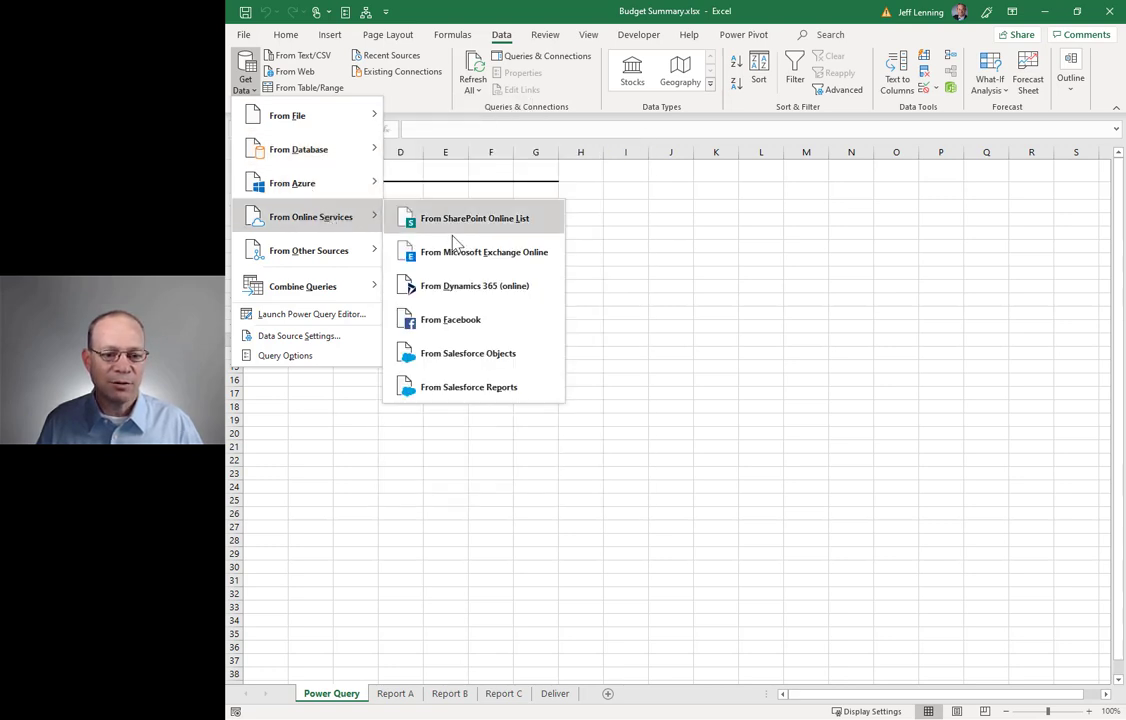
pyautogui.moveTo(290, 252)
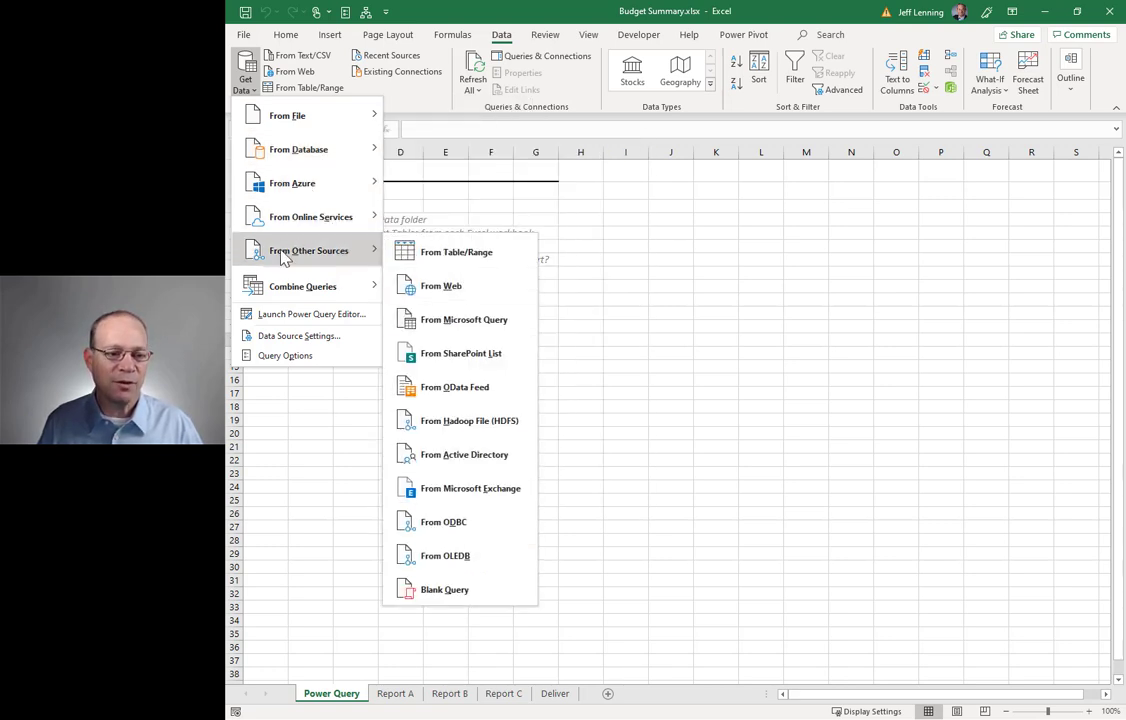
pyautogui.click(250, 88)
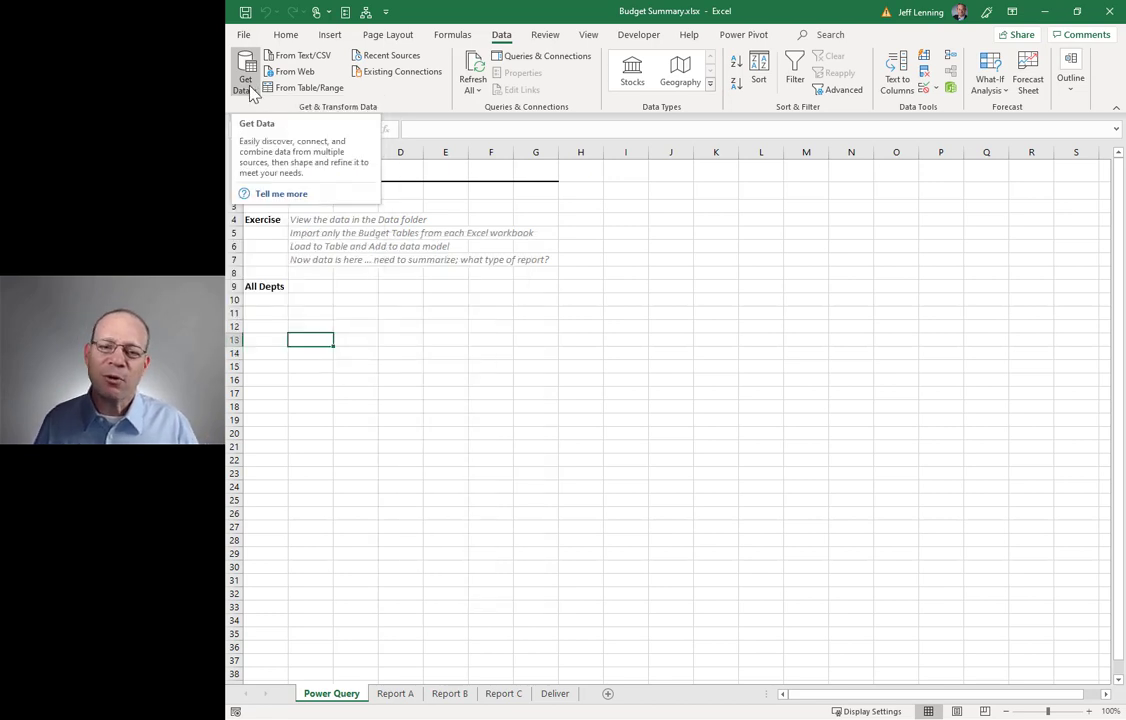
# Step: Connect to the Data folder as a folder source using its path from File Explorer, and open its file list for transforming
pyautogui.click(252, 92)
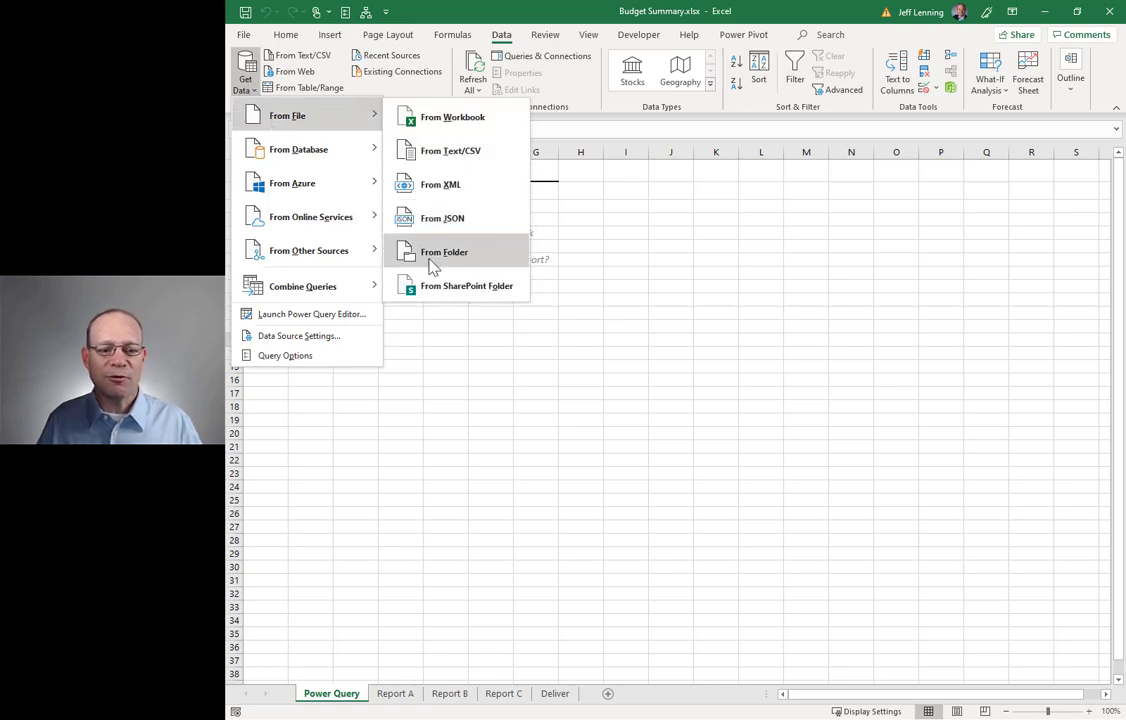
pyautogui.click(488, 258)
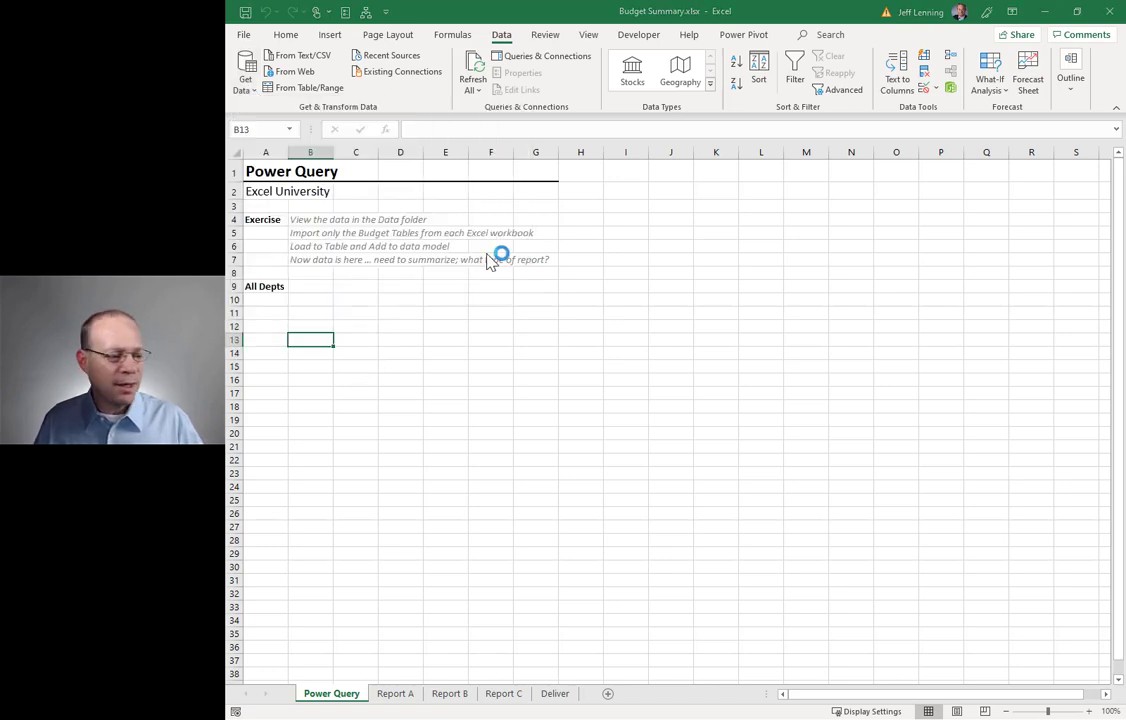
pyautogui.hotkey('alt', 'Tab')
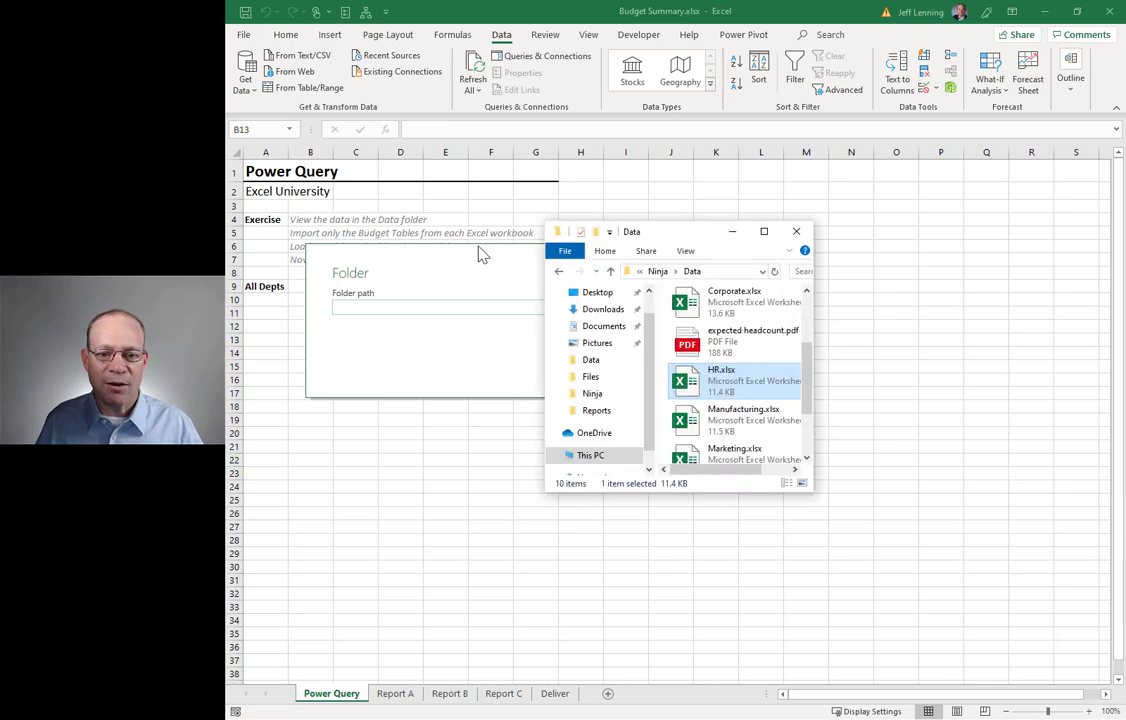
pyautogui.click(729, 273)
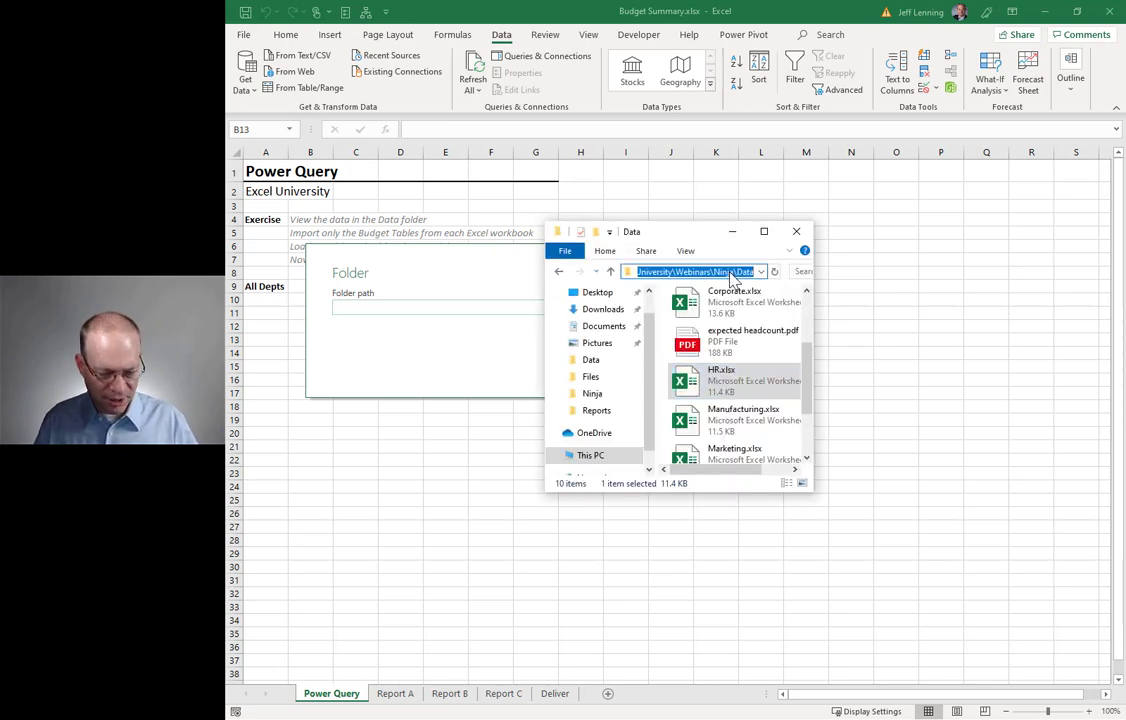
pyautogui.hotkey('ctrl', 'c')
pyautogui.click(467, 304)
pyautogui.hotkey('ctrl', 'v')
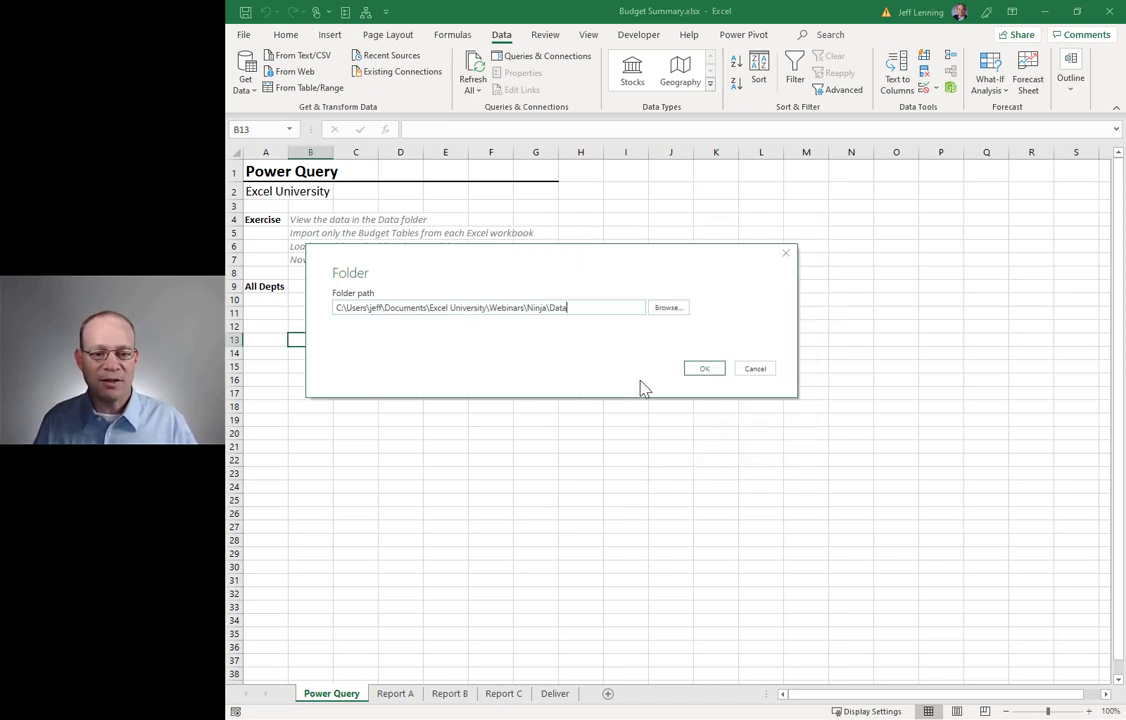
pyautogui.click(703, 370)
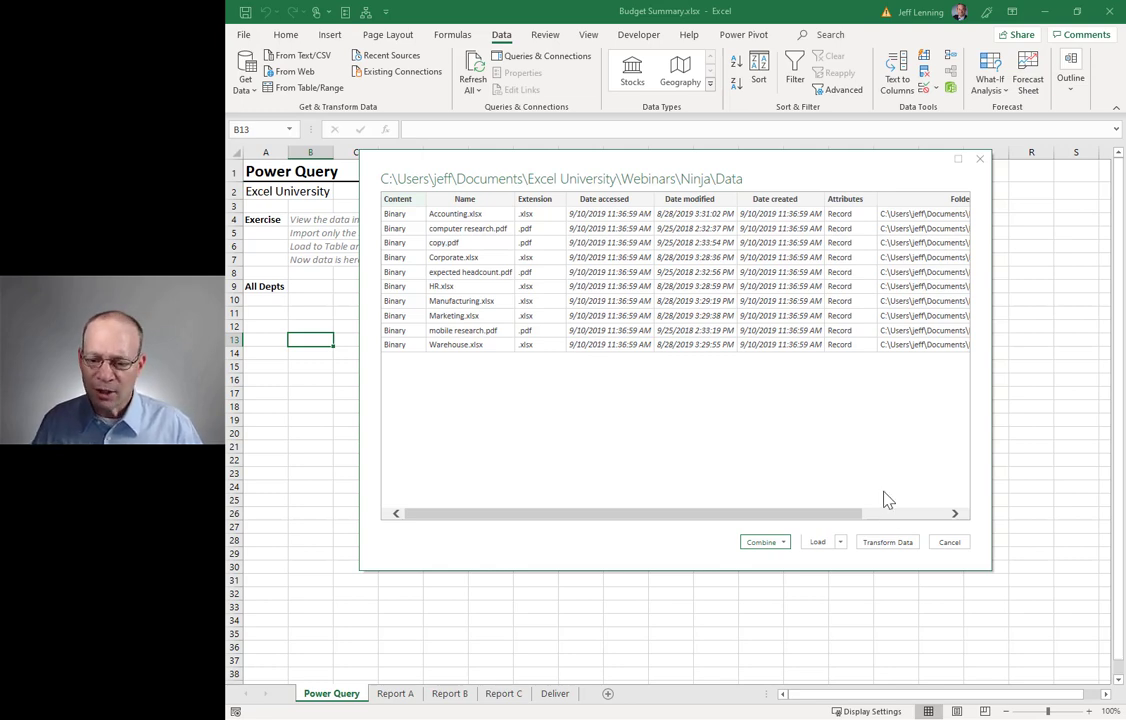
pyautogui.click(886, 543)
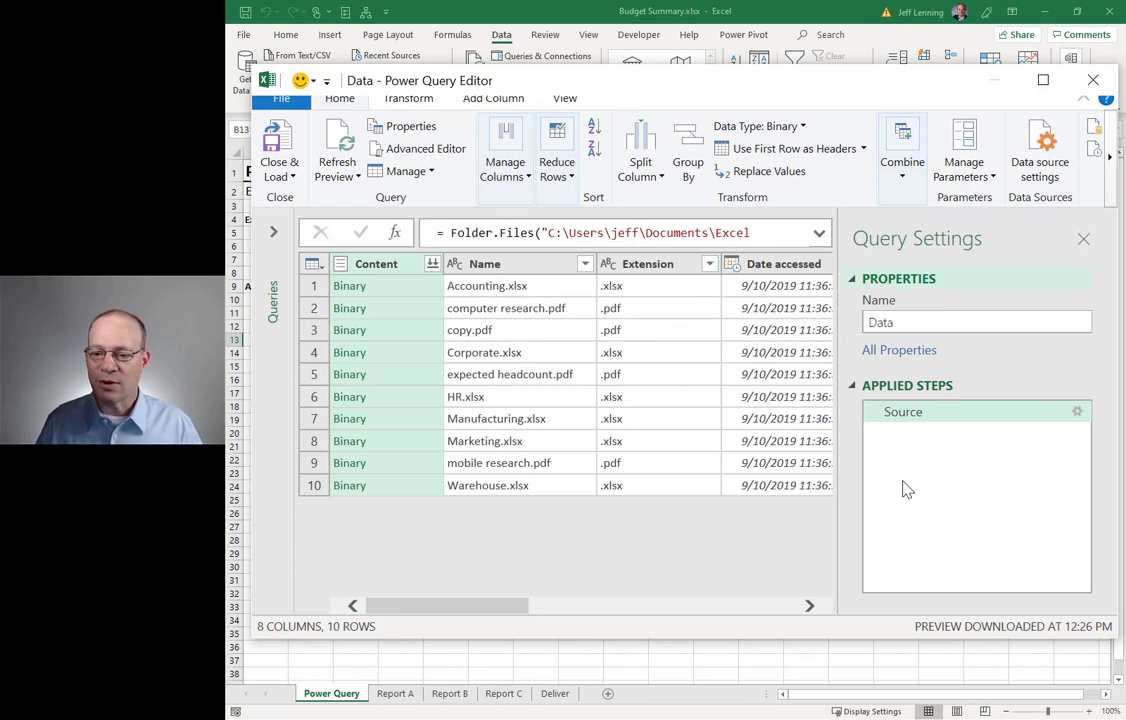
# Step: Hide the query settings and filter the Extension column to exclude .pdf files, keeping only .xlsx
pyautogui.click(1083, 239)
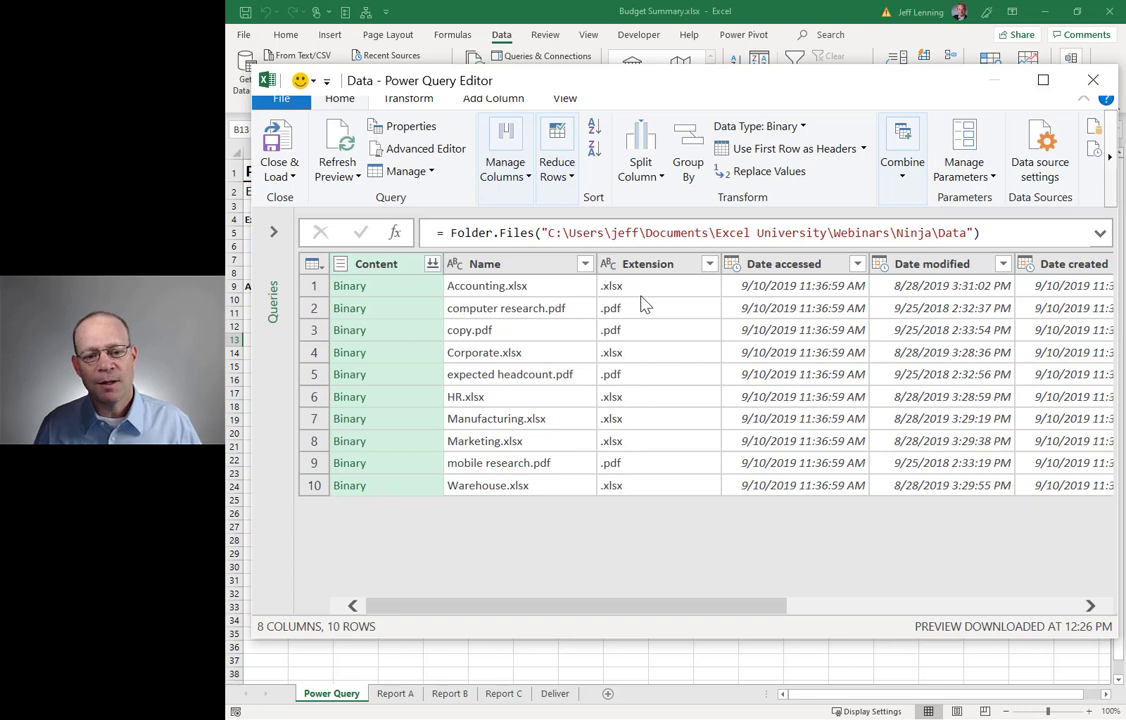
pyautogui.click(708, 266)
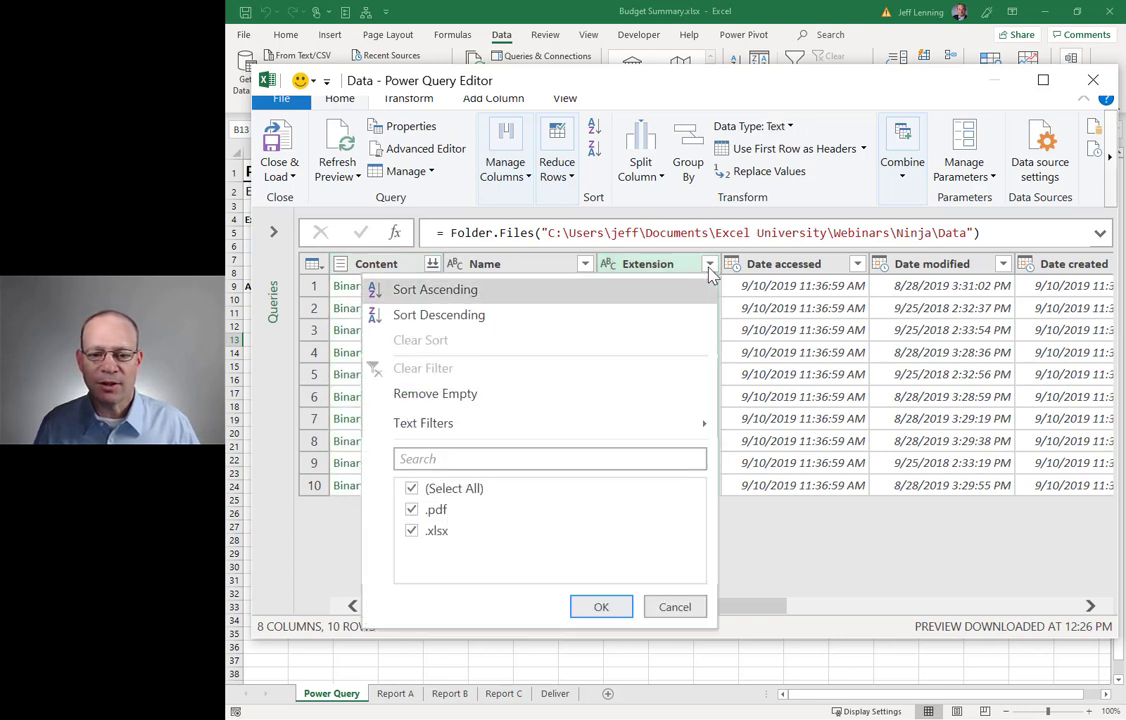
pyautogui.click(411, 510)
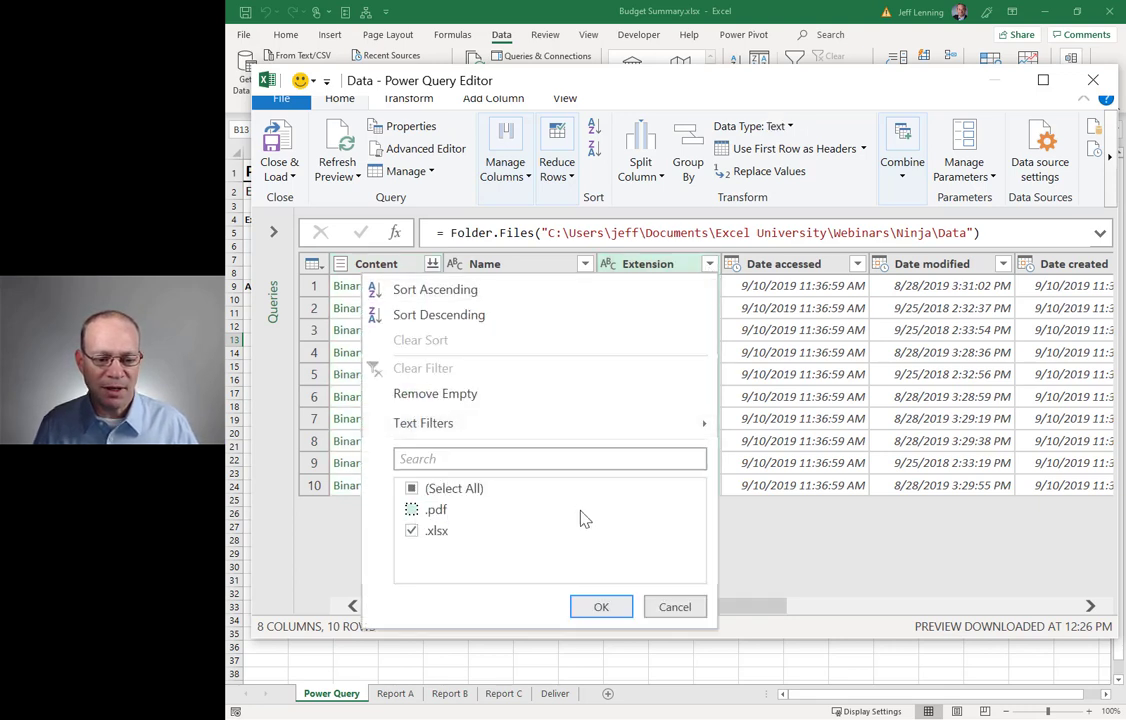
pyautogui.click(600, 607)
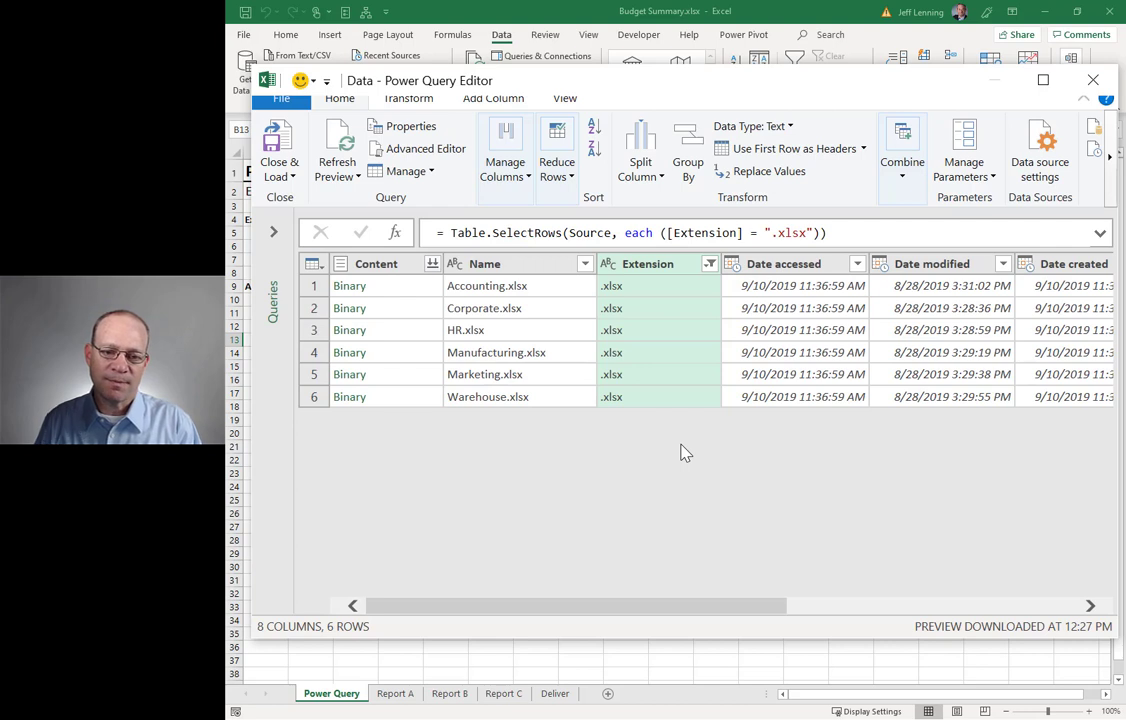
pyautogui.click(290, 178)
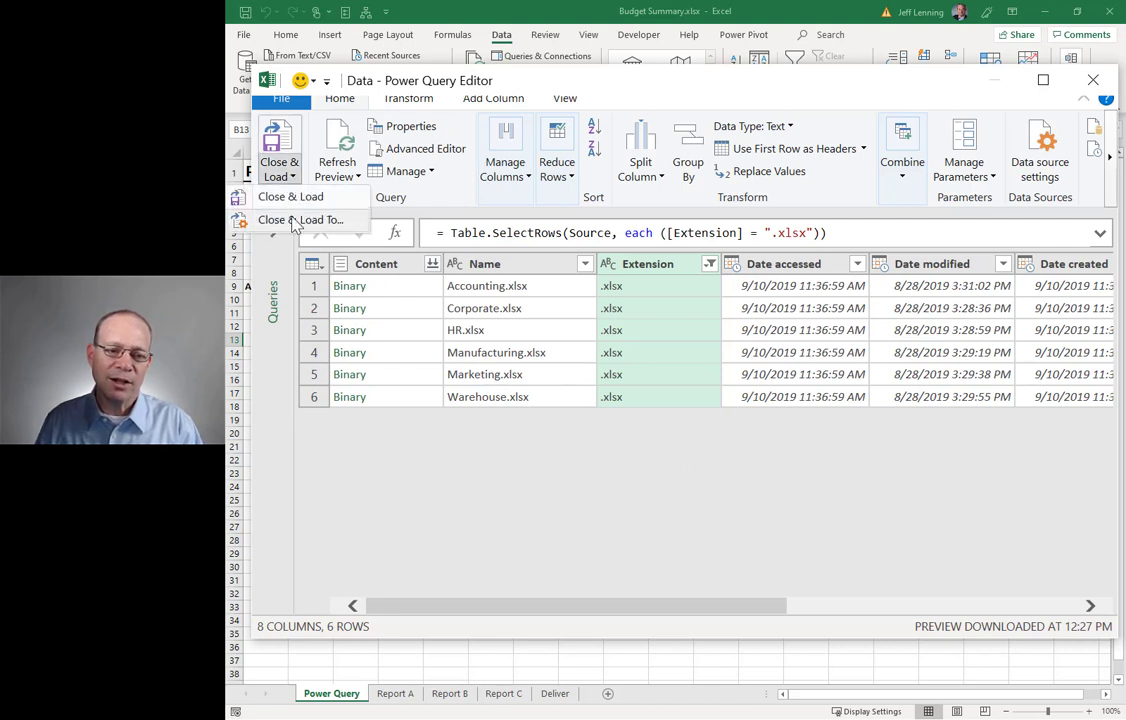
pyautogui.click(565, 358)
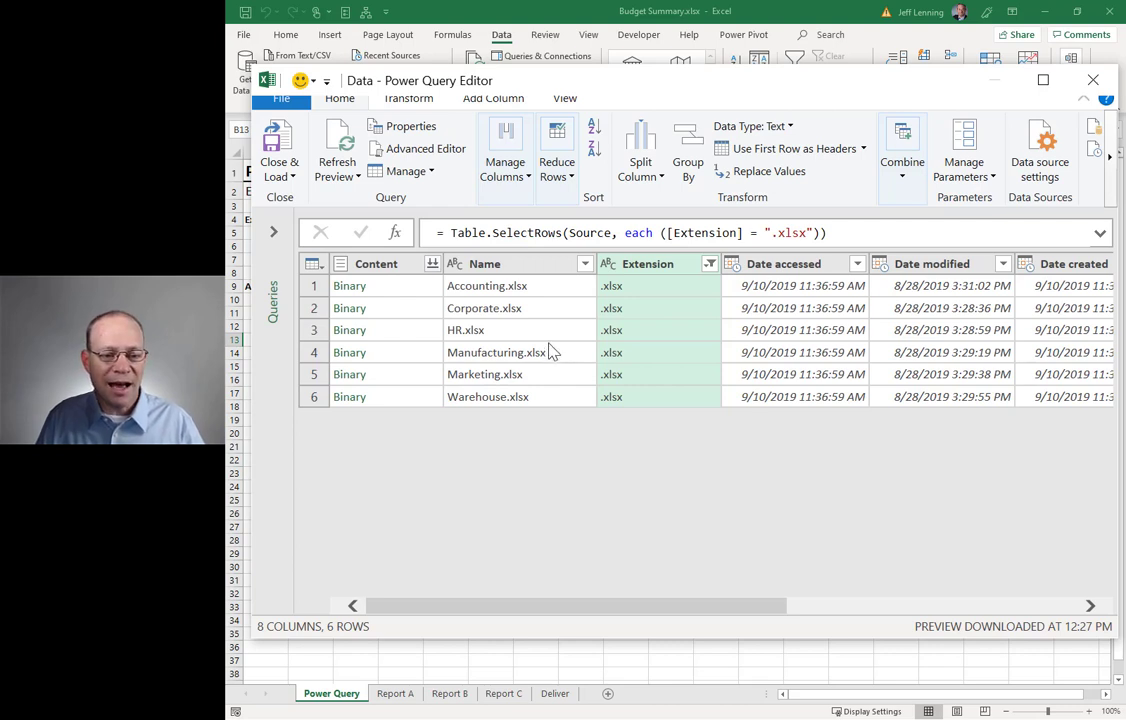
# Step: Combine the workbooks in the Content column, extracting the Budget table with the first file as the sample
pyautogui.click(434, 268)
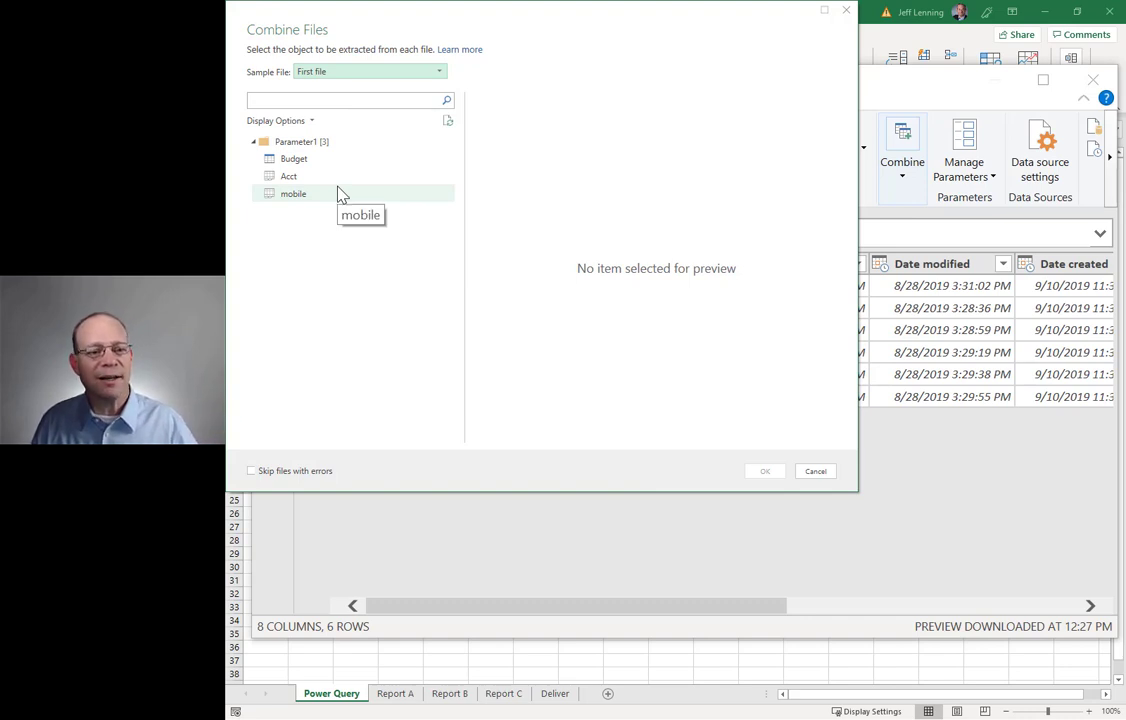
pyautogui.click(280, 160)
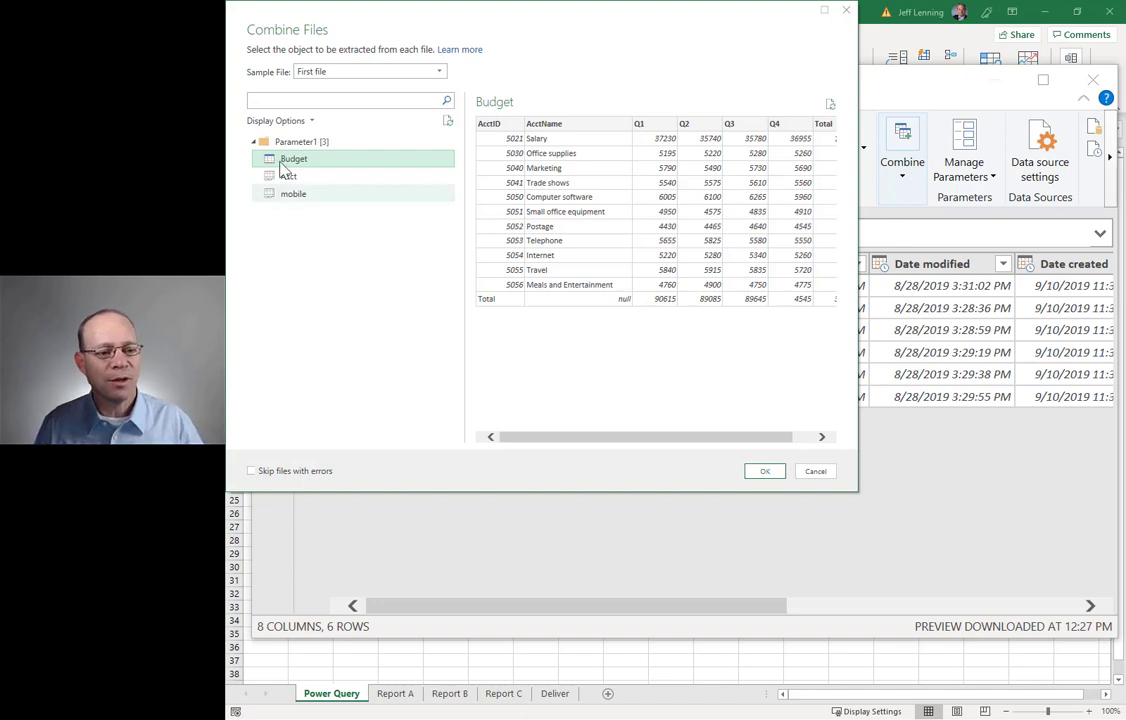
pyautogui.click(766, 472)
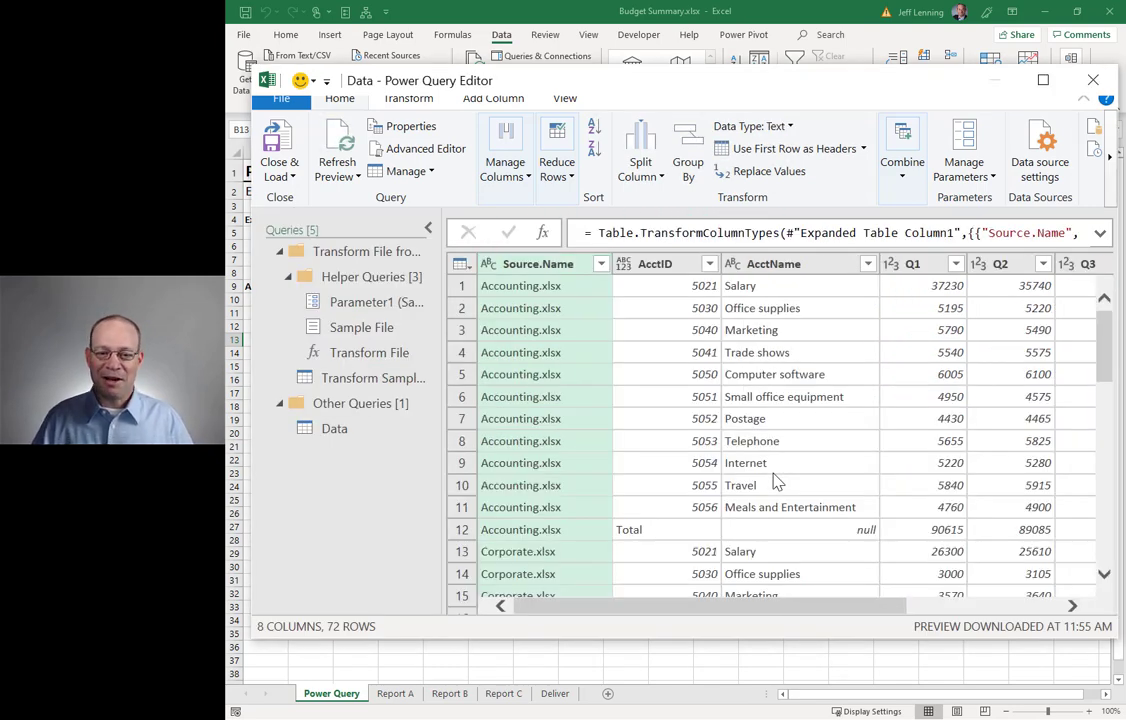
# Step: Collapse the queries list and examine the combined budget rows from each department workbook, including the Total rows
pyautogui.click(429, 229)
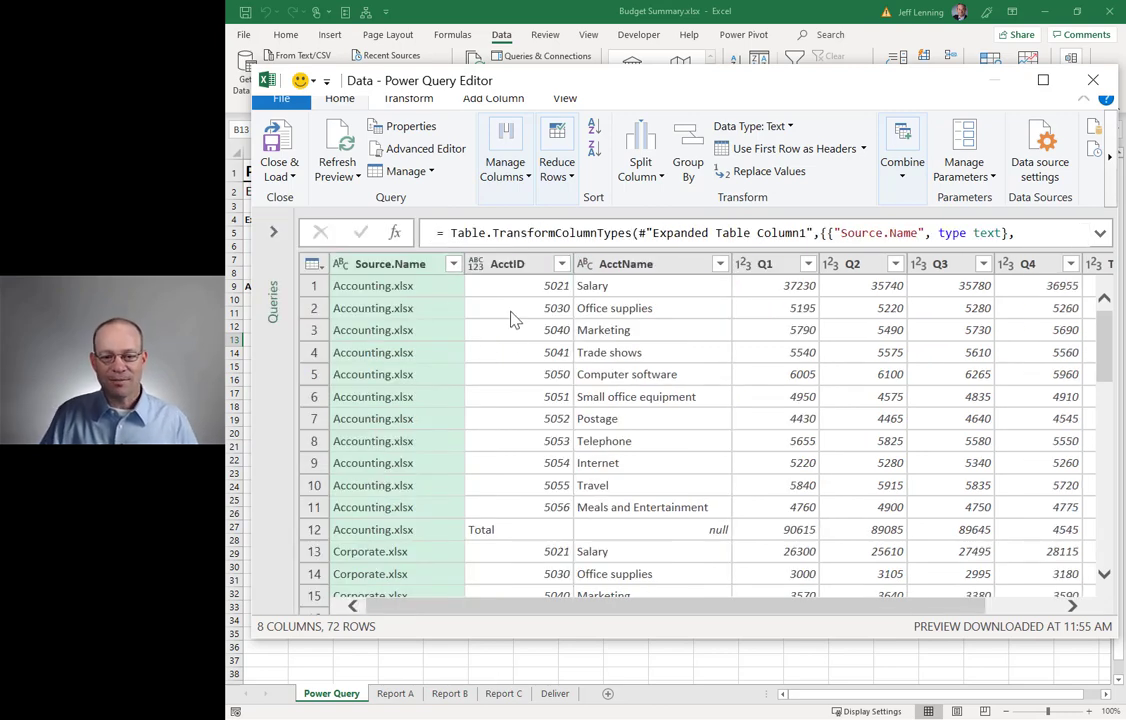
pyautogui.scroll(-3, 513, 340)
pyautogui.scroll(3, 515, 364)
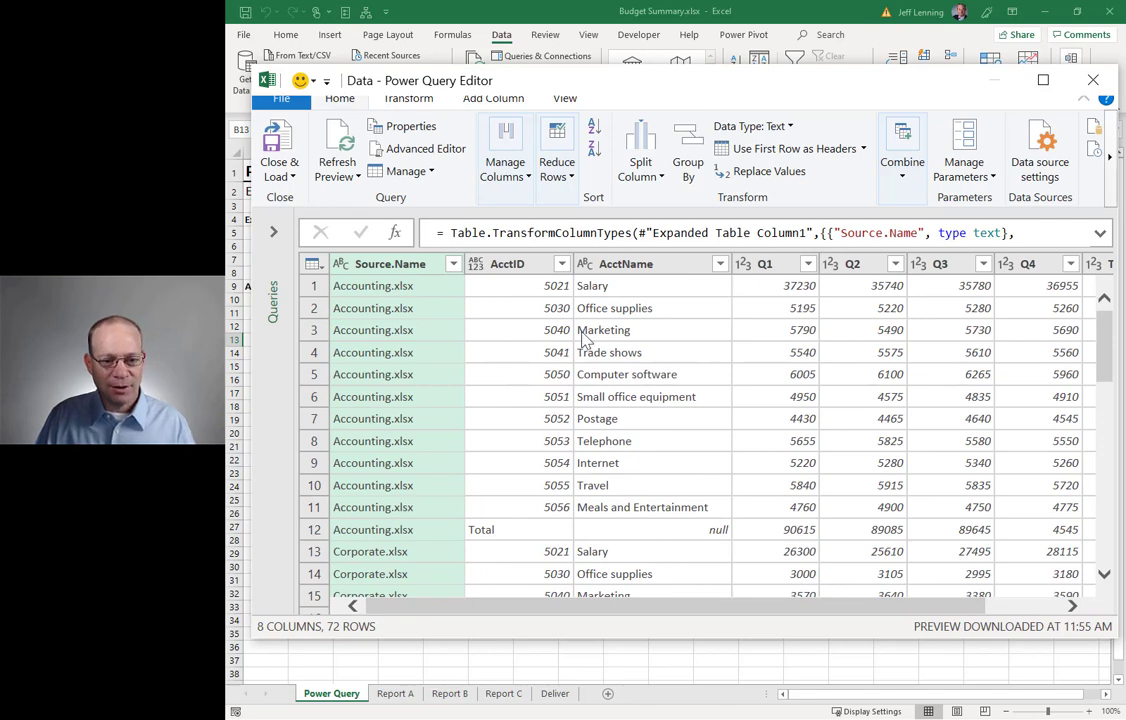
pyautogui.scroll(-3, 593, 495)
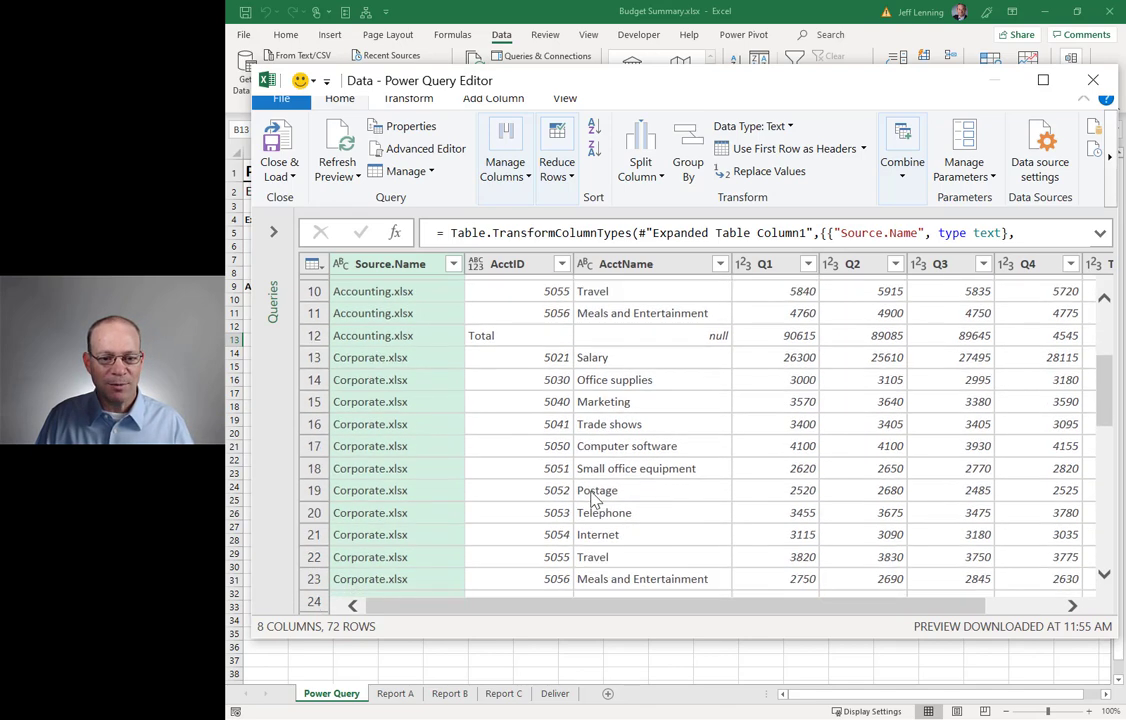
pyautogui.scroll(-2, 355, 318)
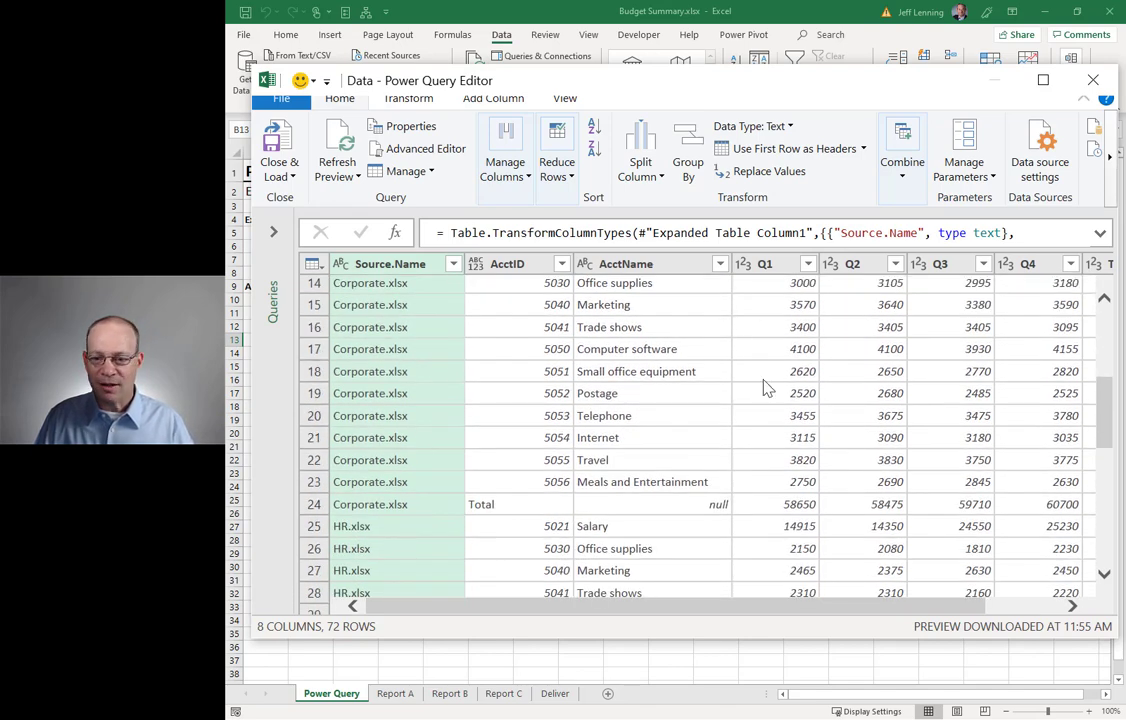
pyautogui.scroll(-7, 766, 388)
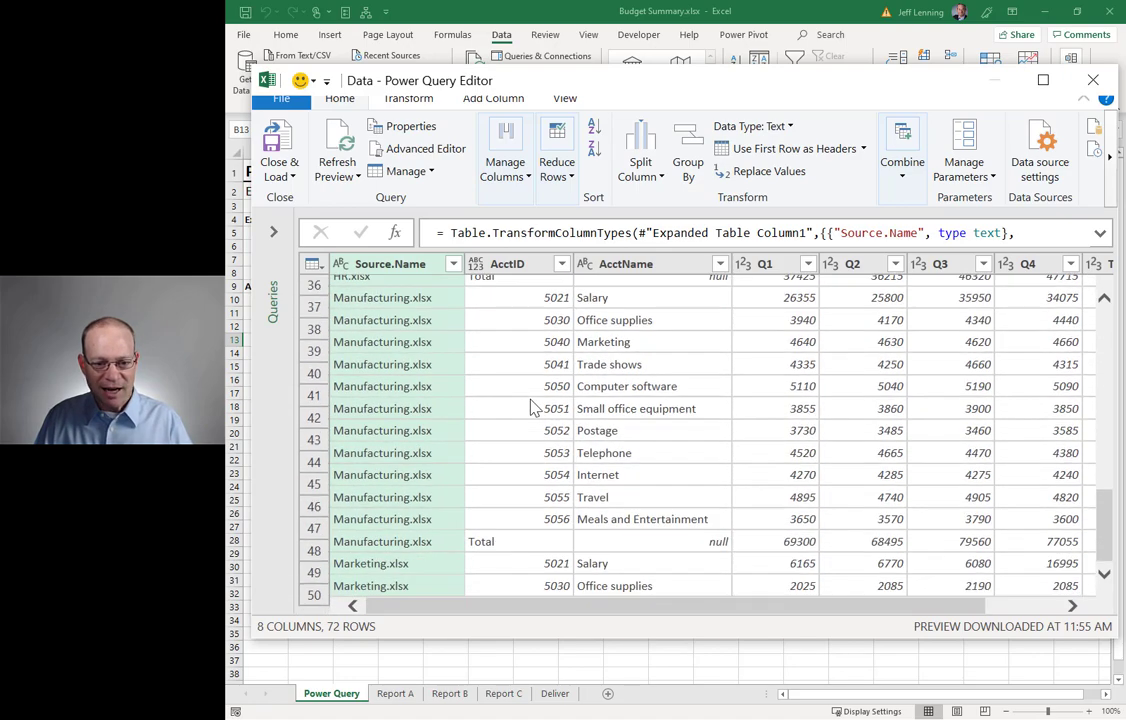
pyautogui.scroll(12, 532, 406)
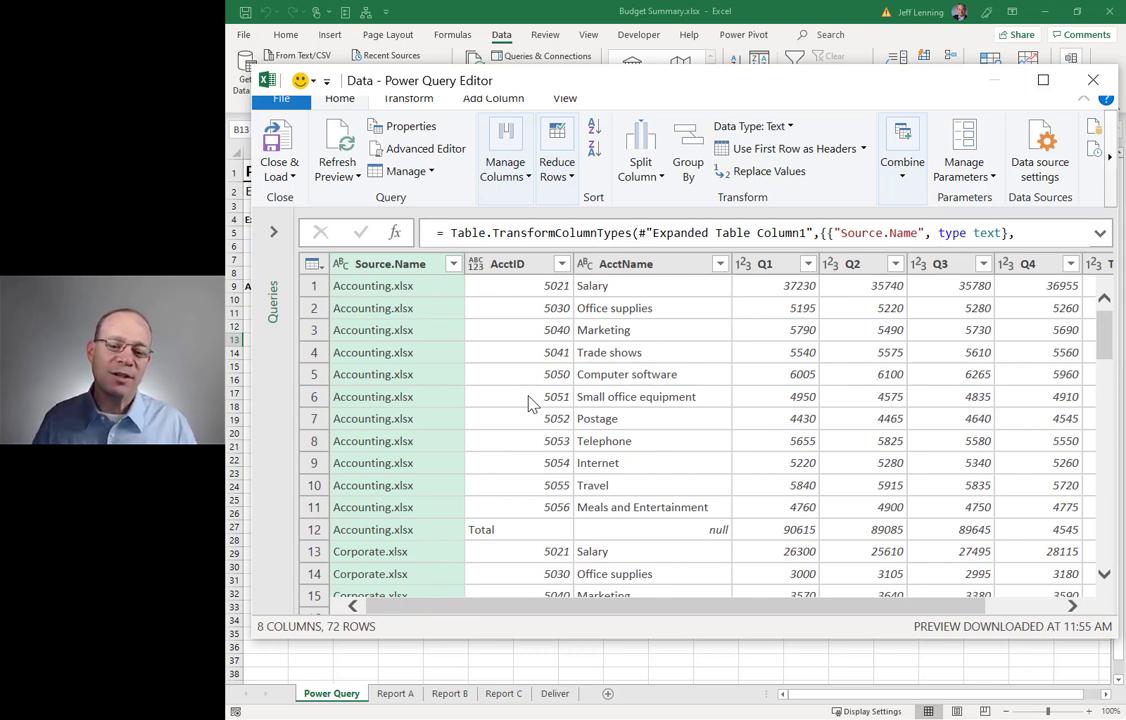
pyautogui.click(279, 172)
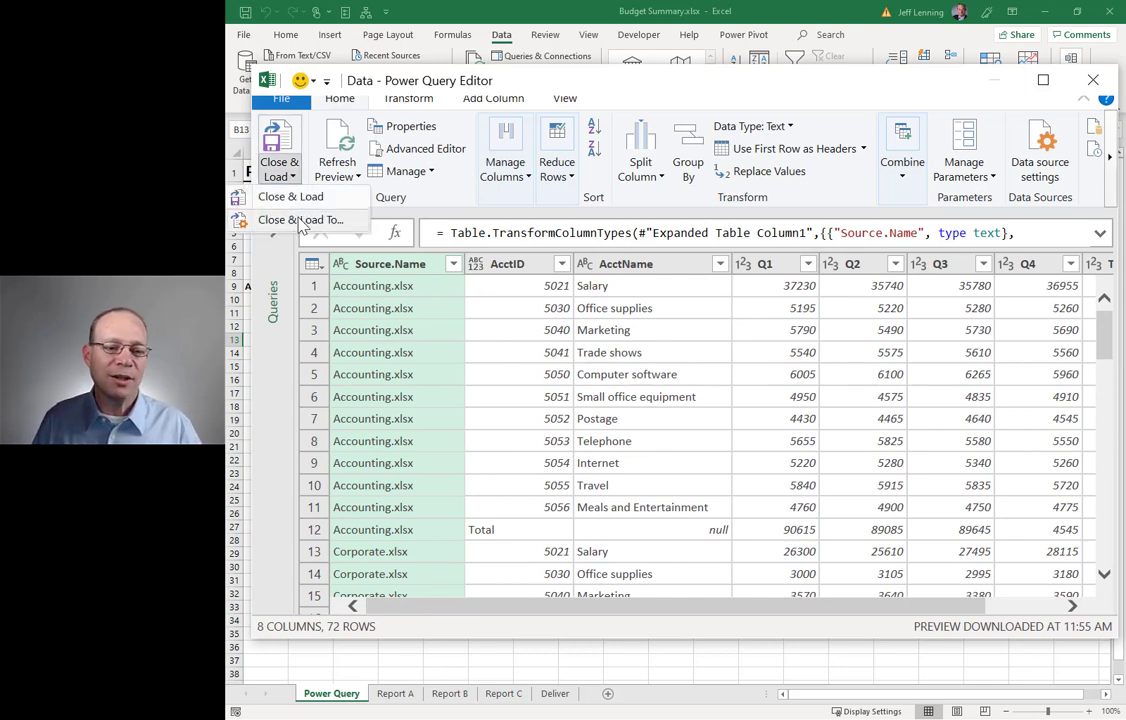
pyautogui.click(288, 178)
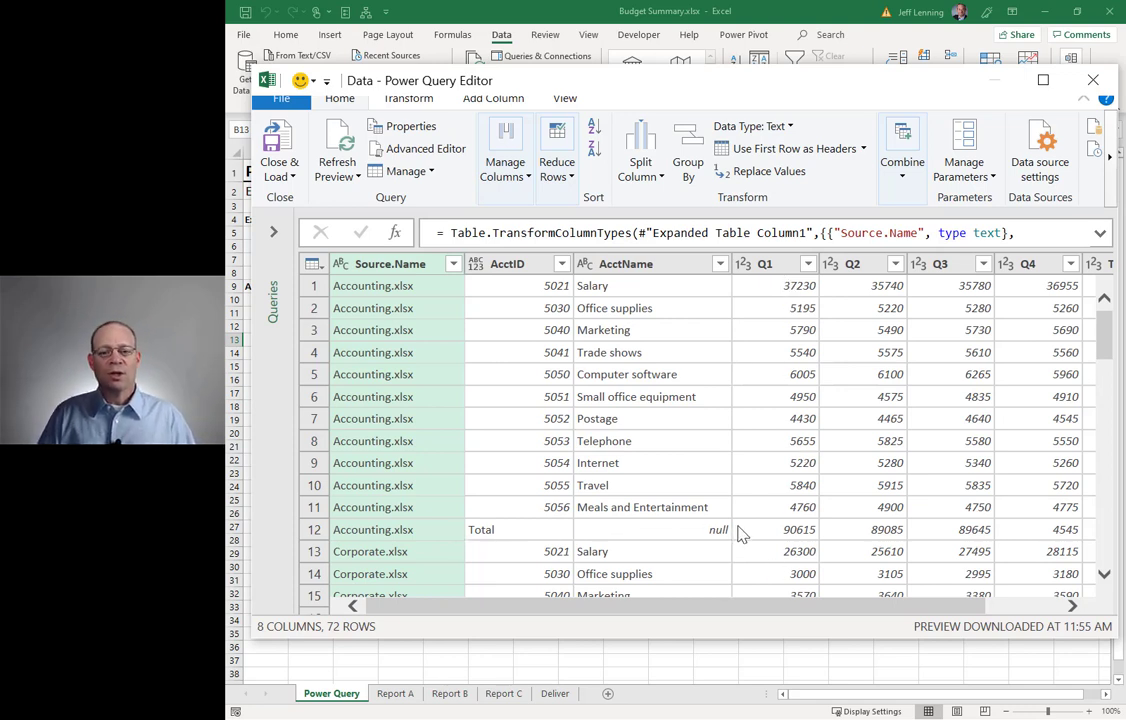
# Step: Filter the AcctID column to exclude the Total rows and check the remaining budget rows
pyautogui.click(562, 263)
pyautogui.scroll(-5, 670, 510)
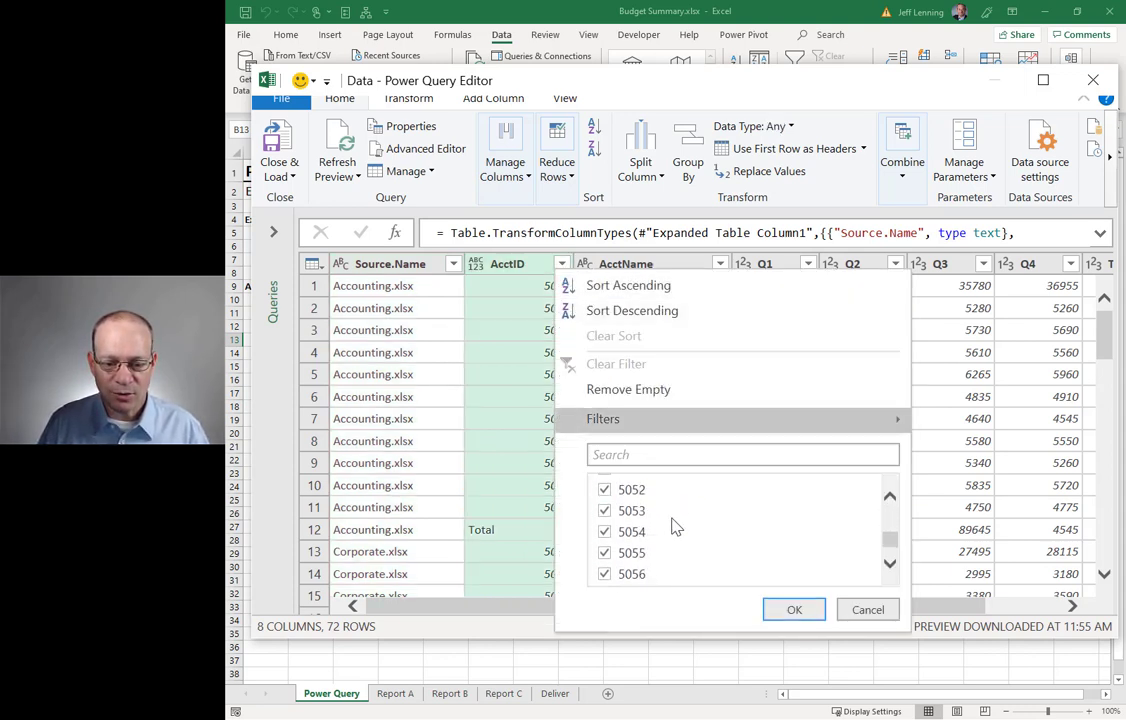
pyautogui.click(604, 577)
pyautogui.click(794, 609)
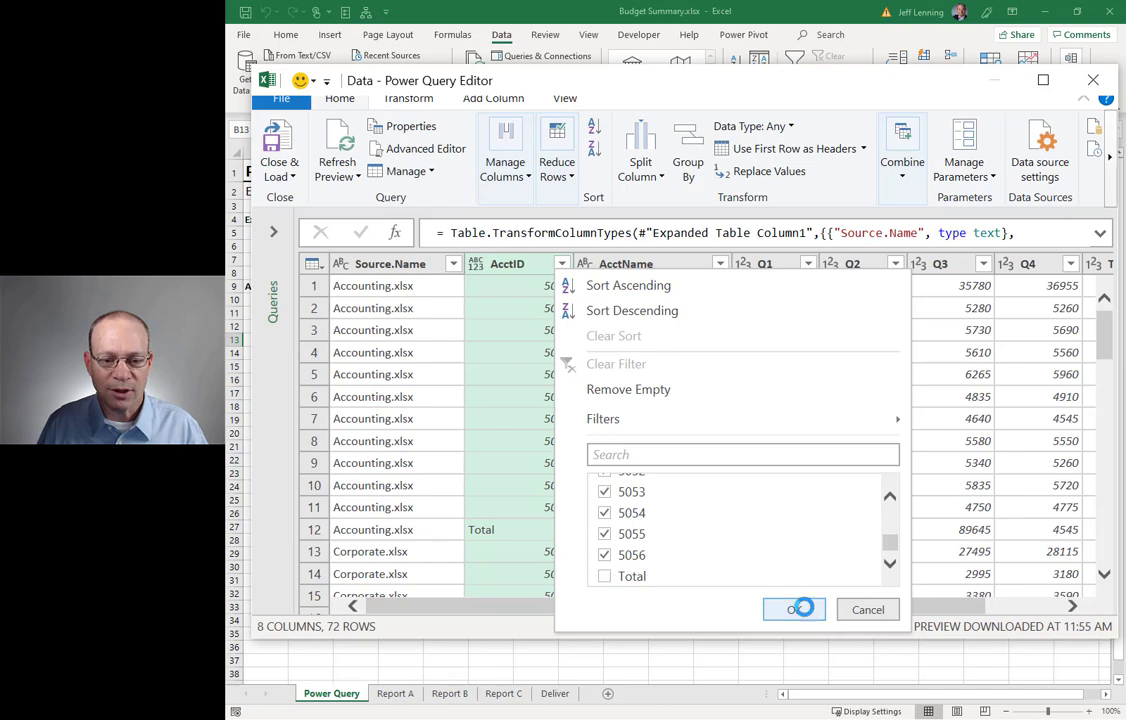
pyautogui.scroll(-5, 556, 505)
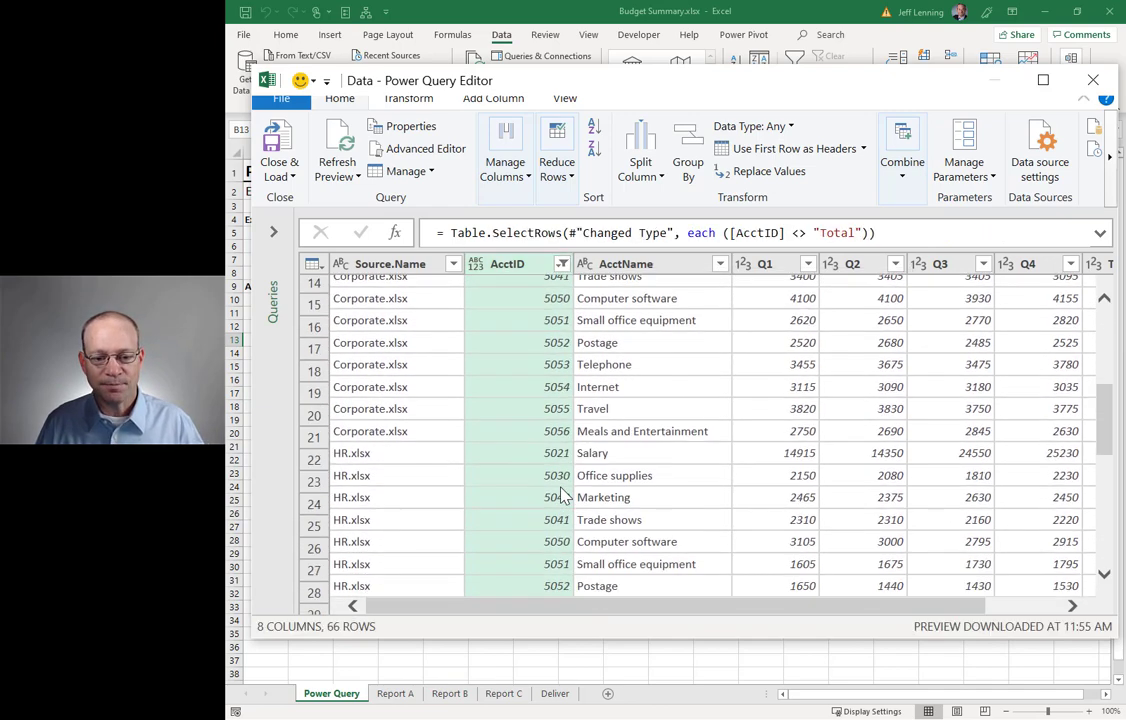
pyautogui.scroll(5, 560, 500)
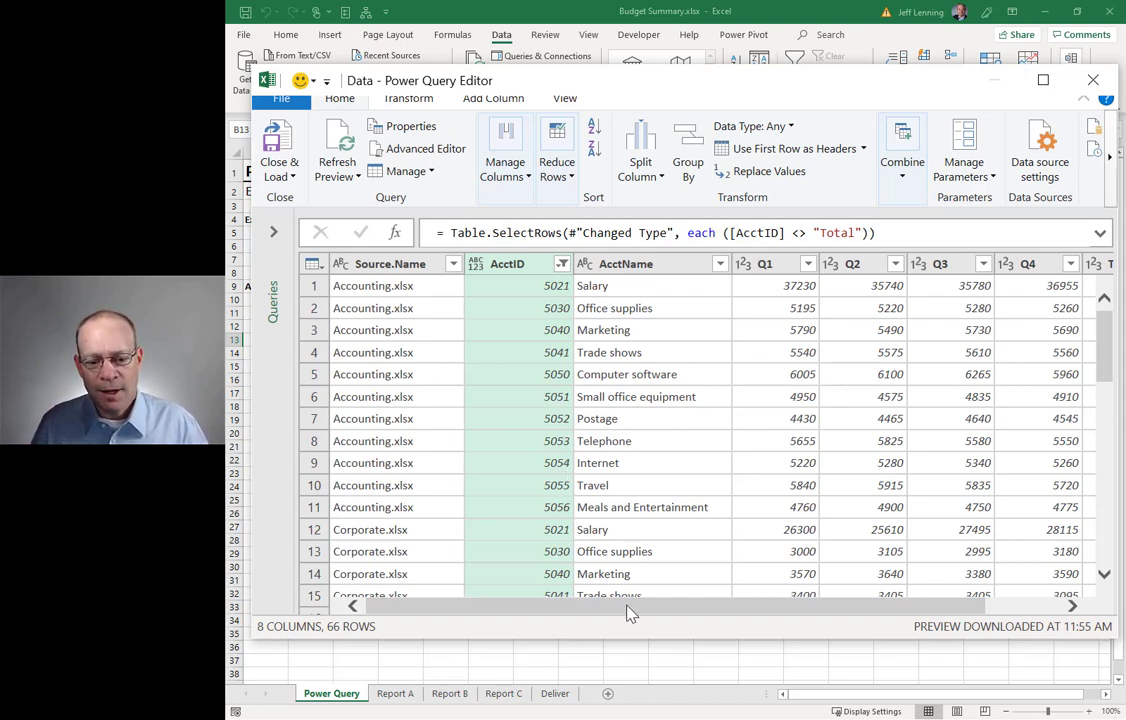
# Step: Remove the Total column from the combined budget query
pyautogui.moveTo(645, 614); pyautogui.dragTo(736, 613)
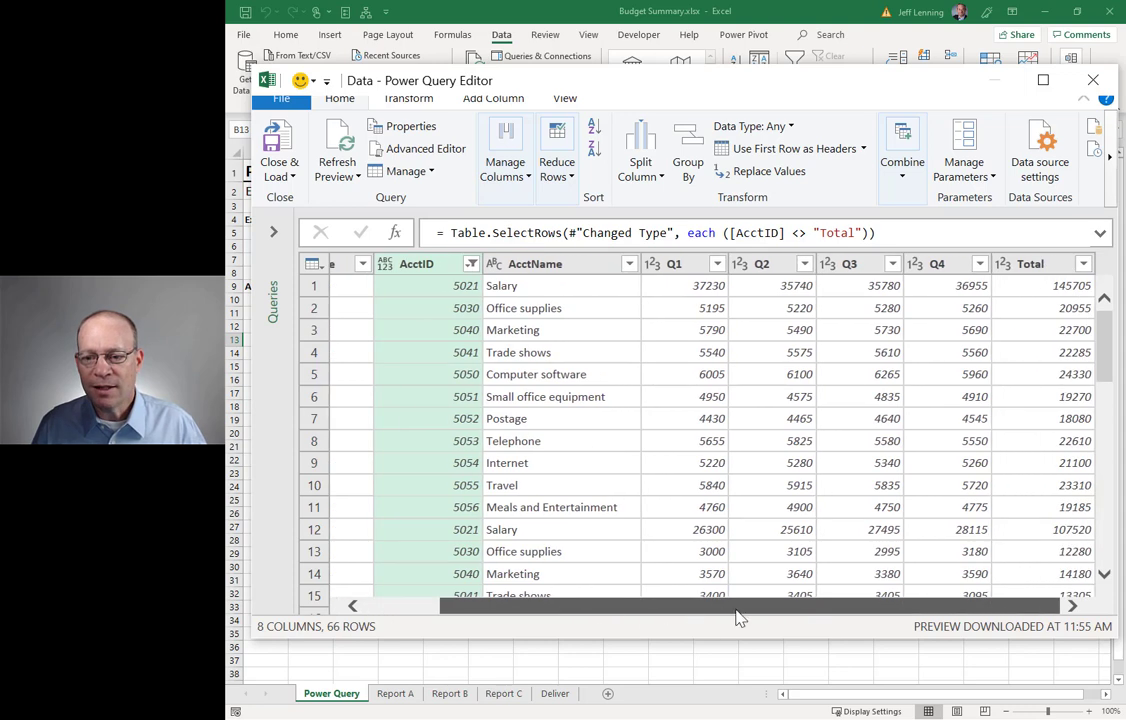
pyautogui.click(1045, 270)
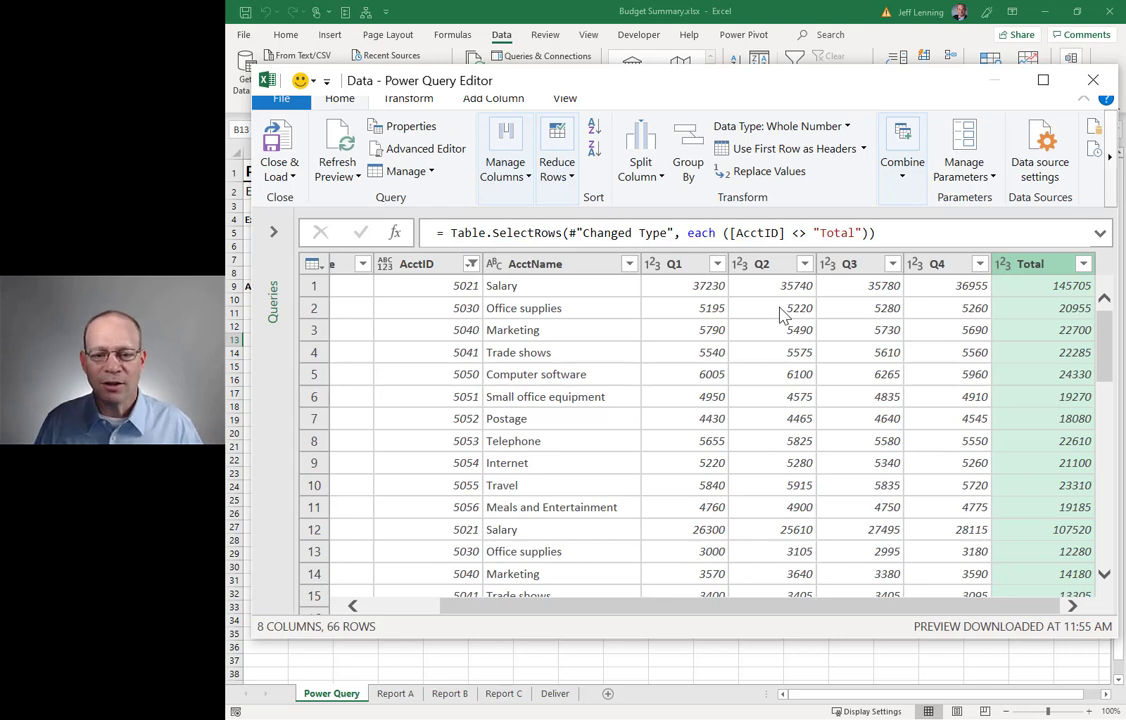
pyautogui.click(505, 165)
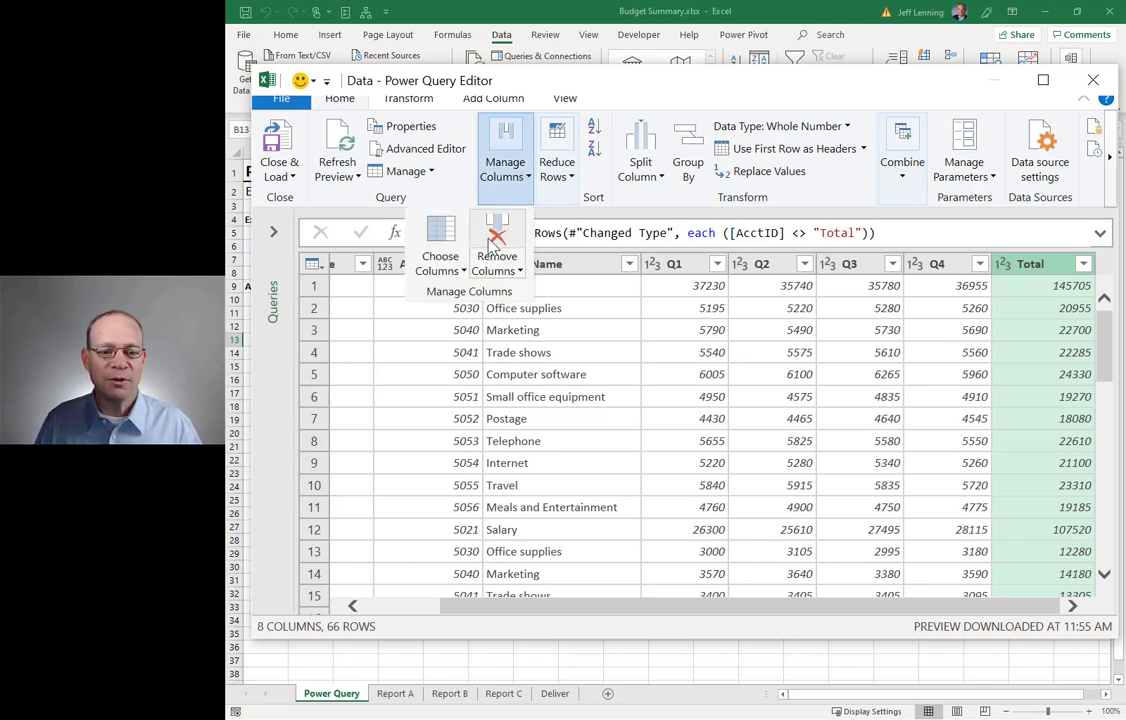
pyautogui.click(516, 183)
pyautogui.click(568, 174)
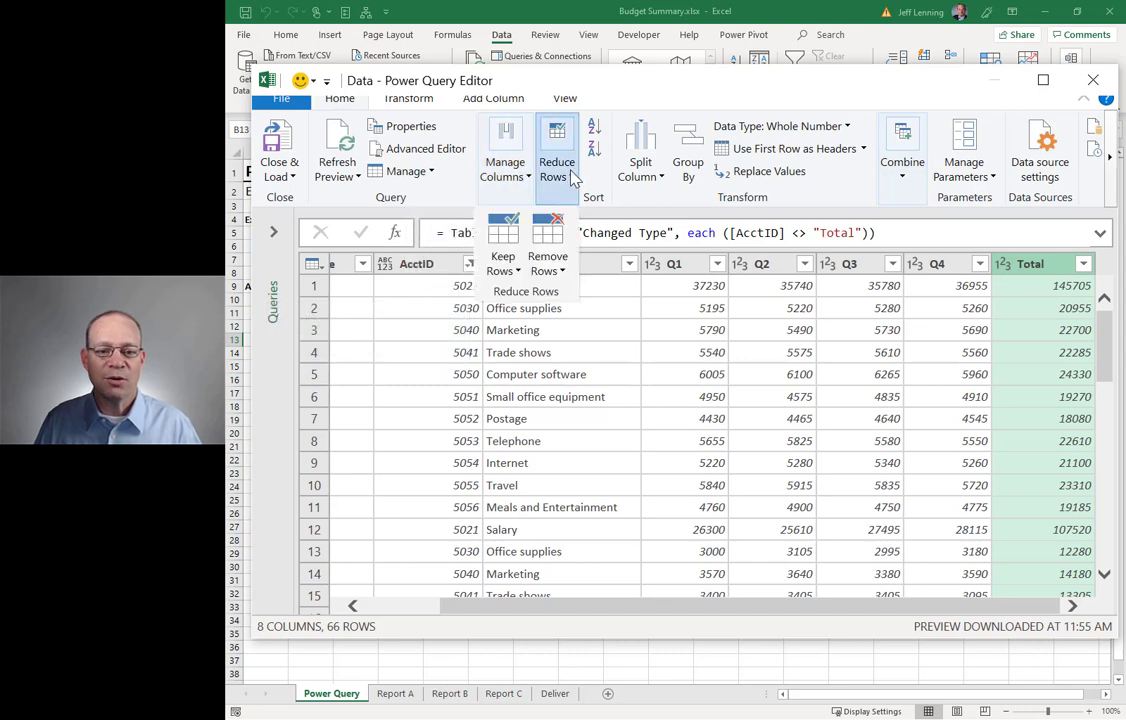
pyautogui.click(553, 260)
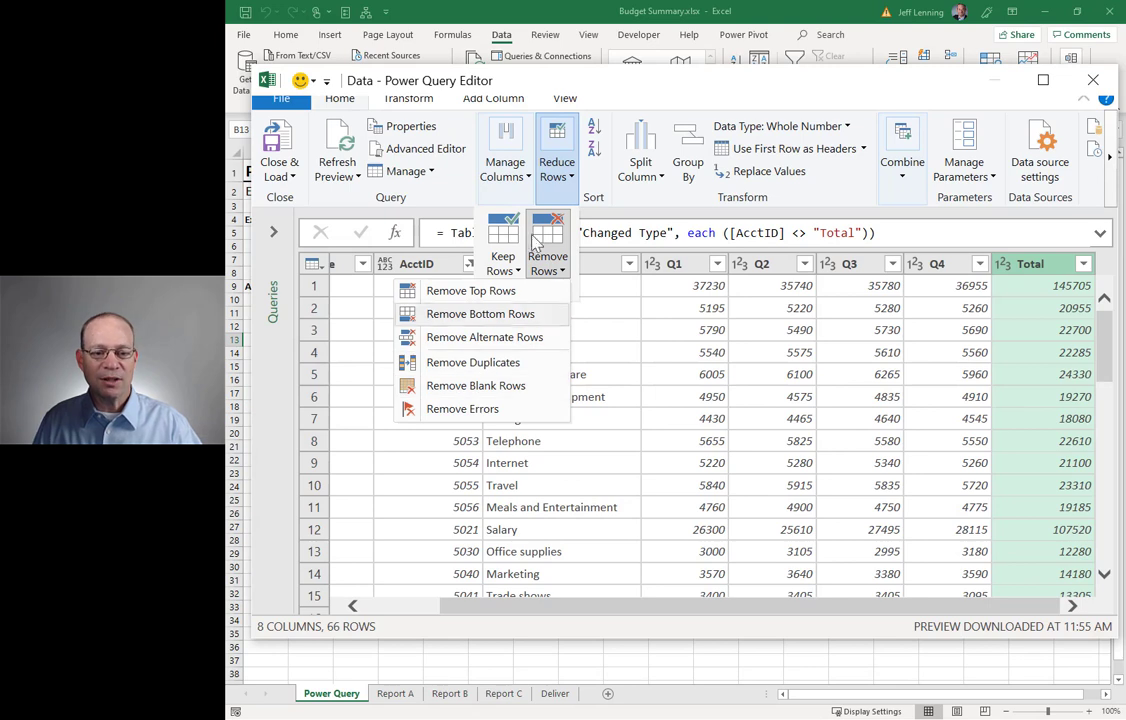
pyautogui.click(548, 268)
pyautogui.press('Escape')
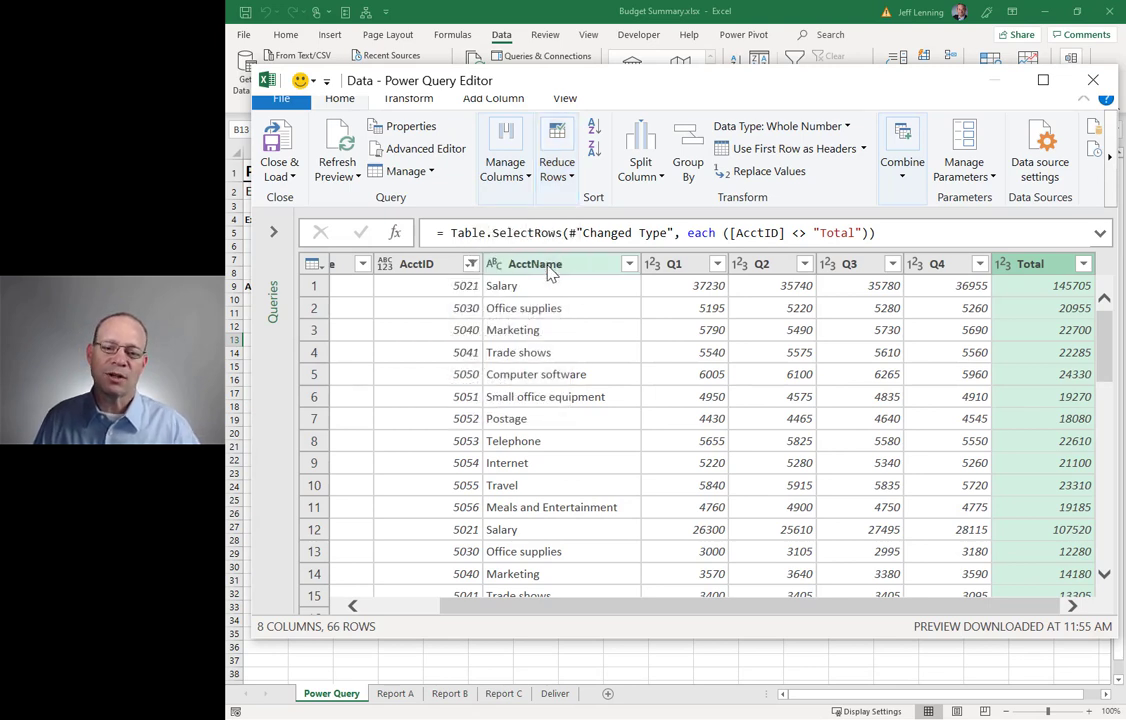
pyautogui.click(505, 168)
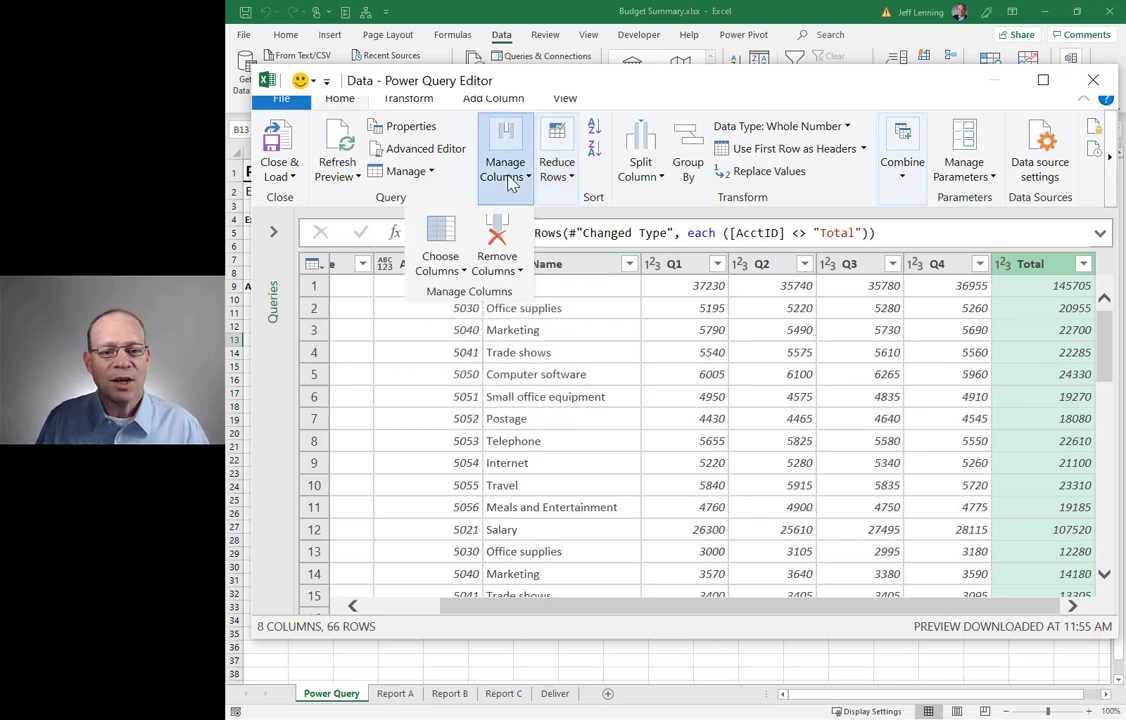
pyautogui.click(507, 236)
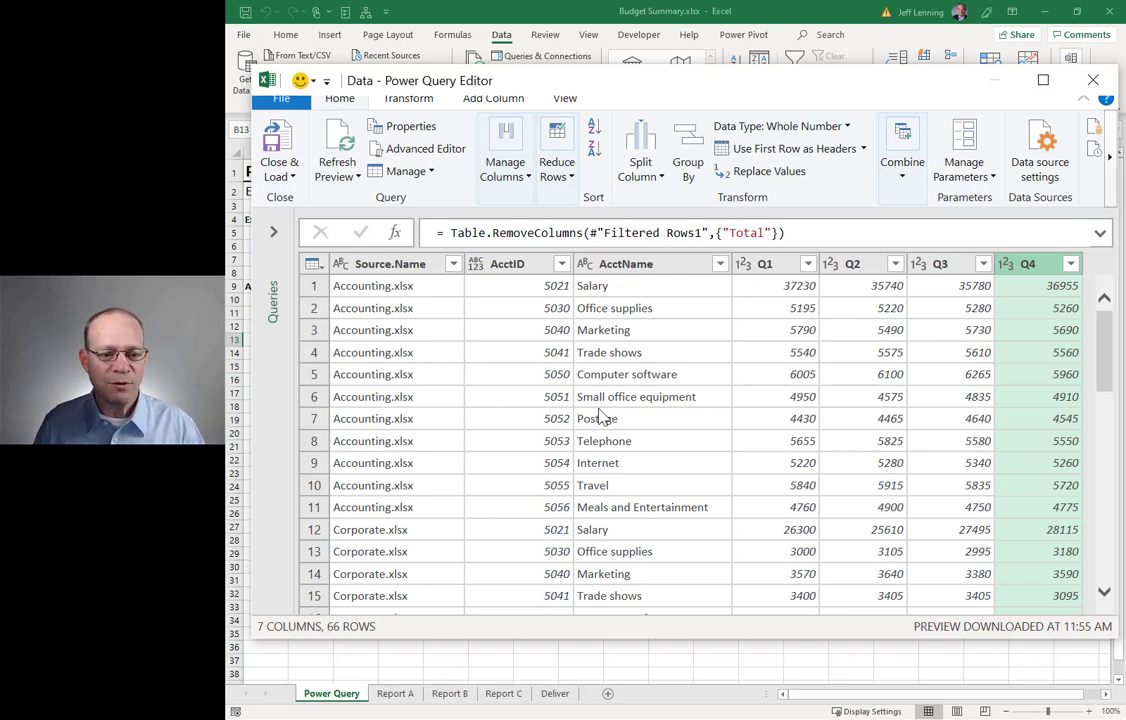
# Step: Extract the text before the delimiter in the Source.Name column, keeping only the department names without the .xlsx extension
pyautogui.click(400, 264)
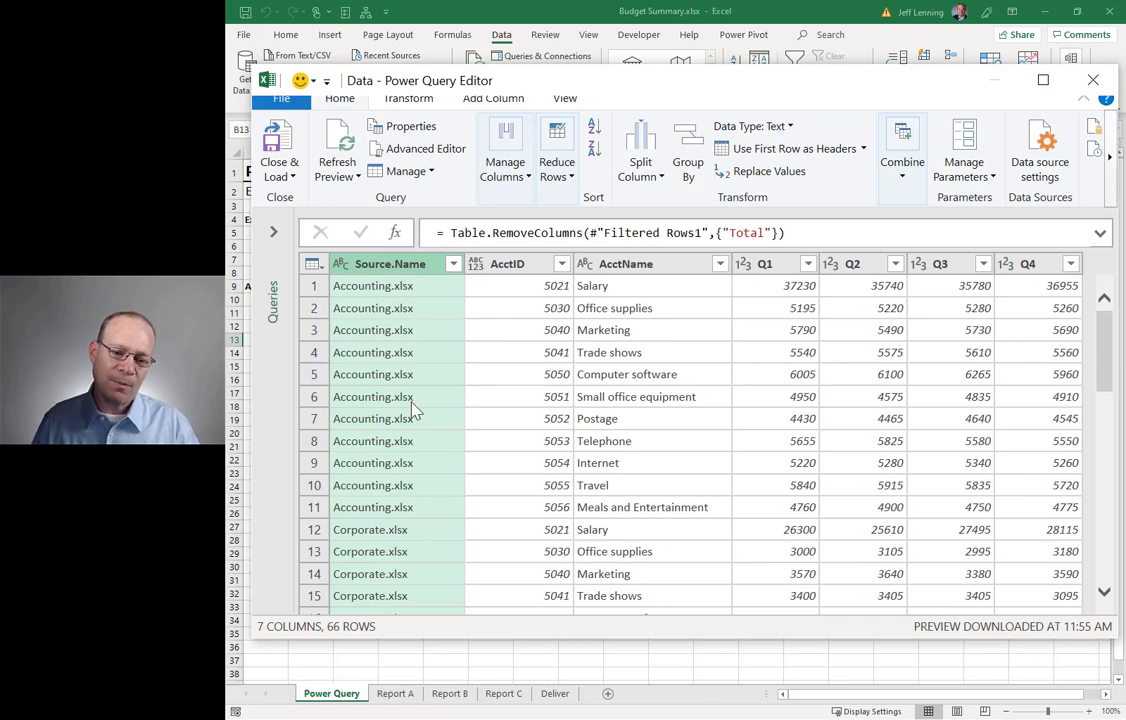
pyautogui.scroll(-5, 415, 405)
pyautogui.scroll(5, 415, 402)
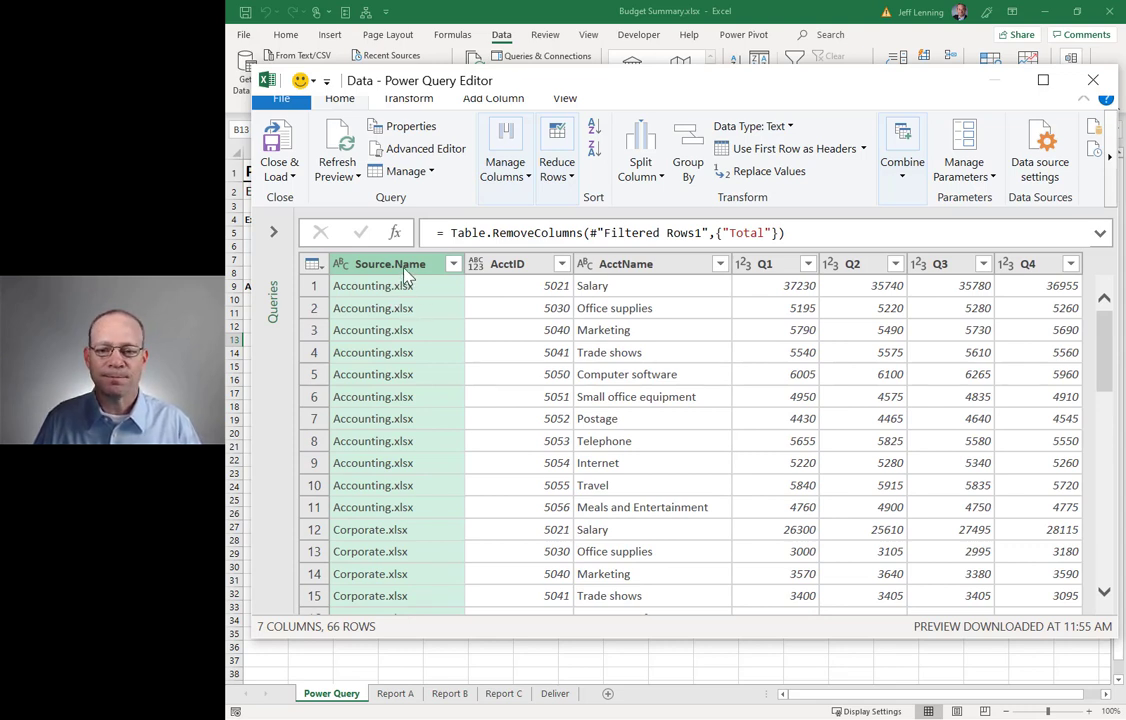
pyautogui.click(410, 100)
pyautogui.click(681, 178)
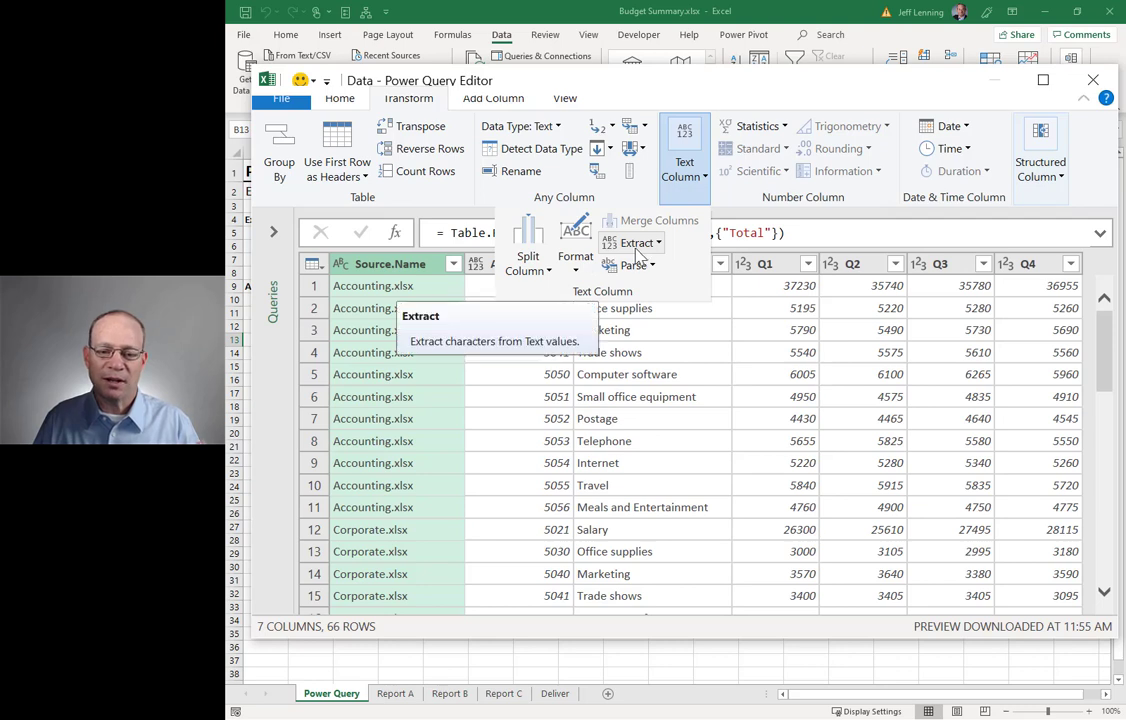
pyautogui.click(531, 266)
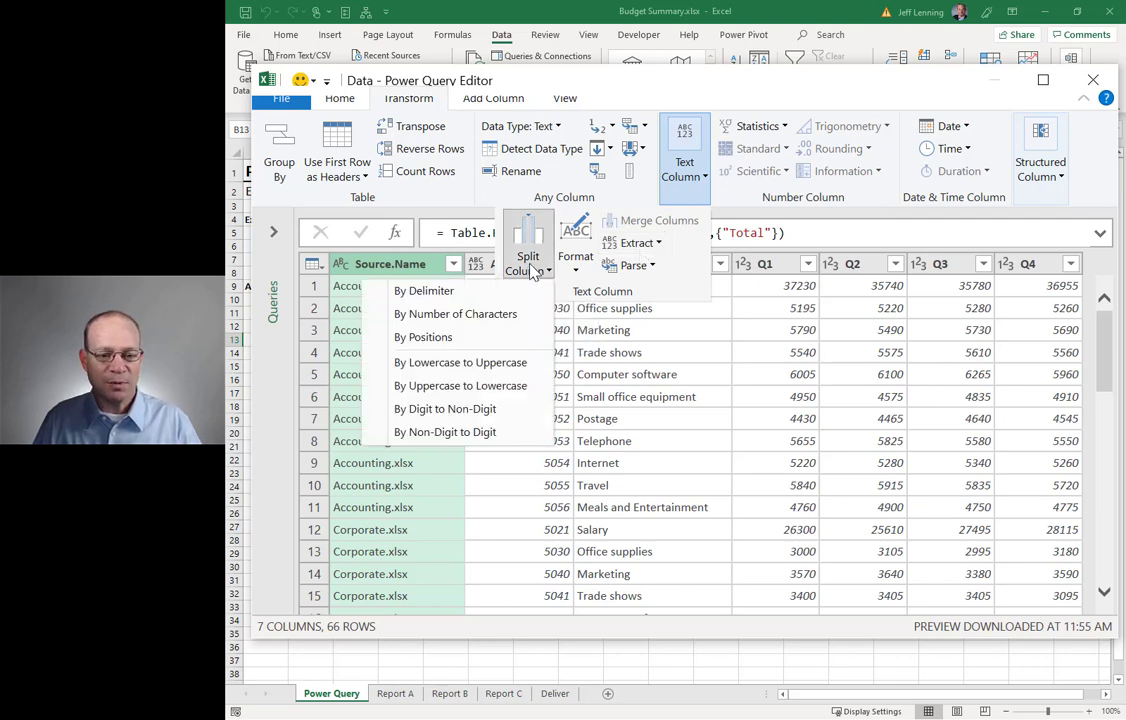
pyautogui.click(576, 262)
pyautogui.click(576, 262)
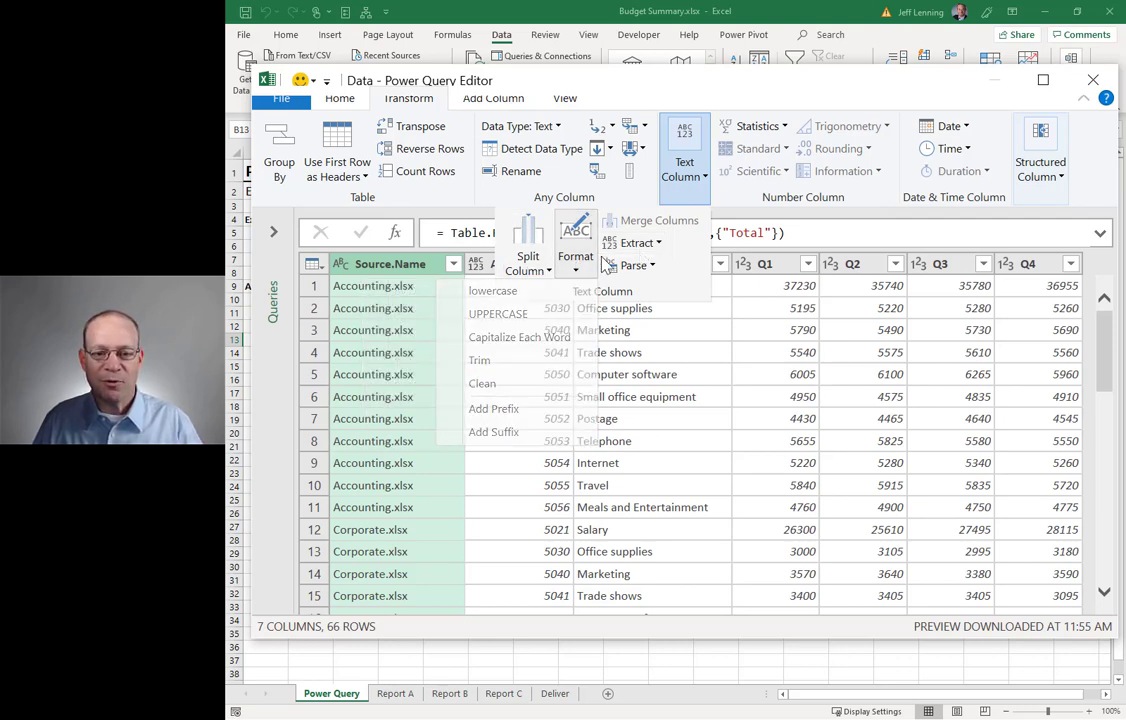
pyautogui.click(650, 244)
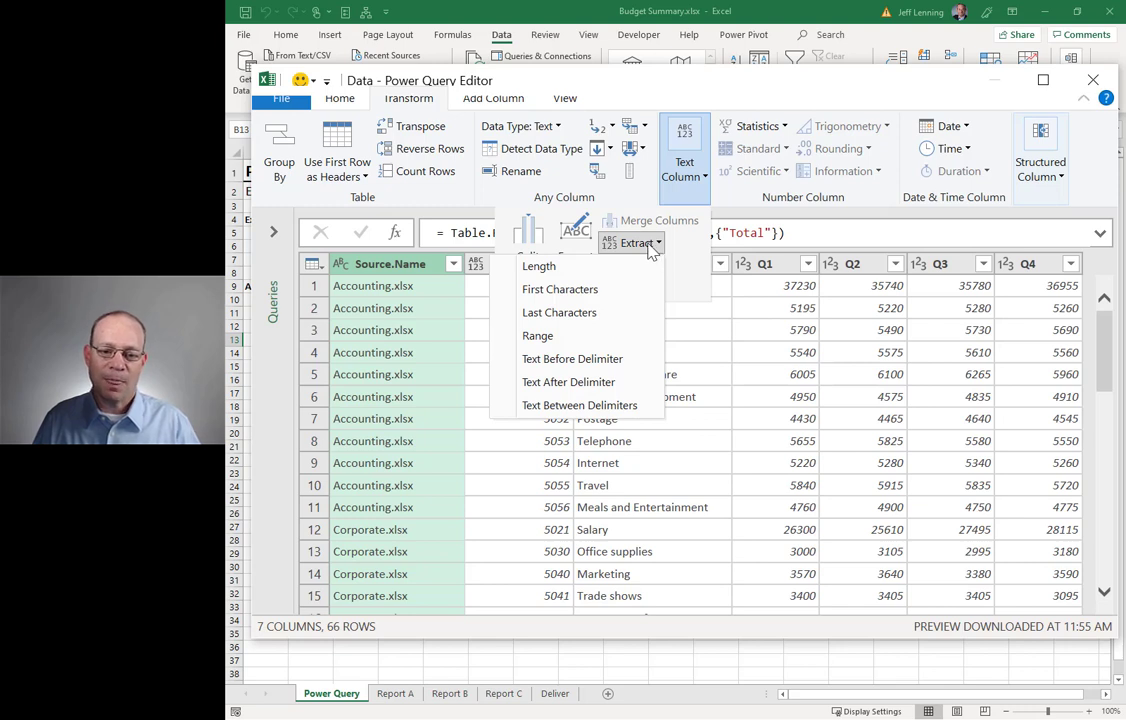
pyautogui.click(626, 362)
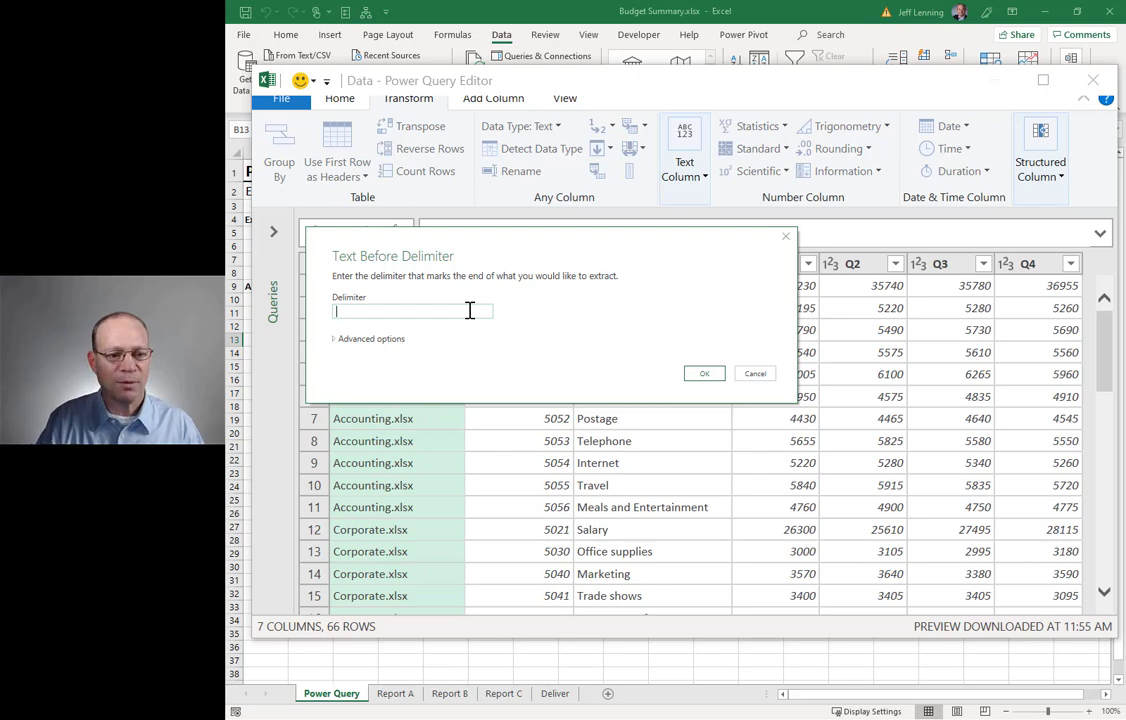
pyautogui.click(706, 374)
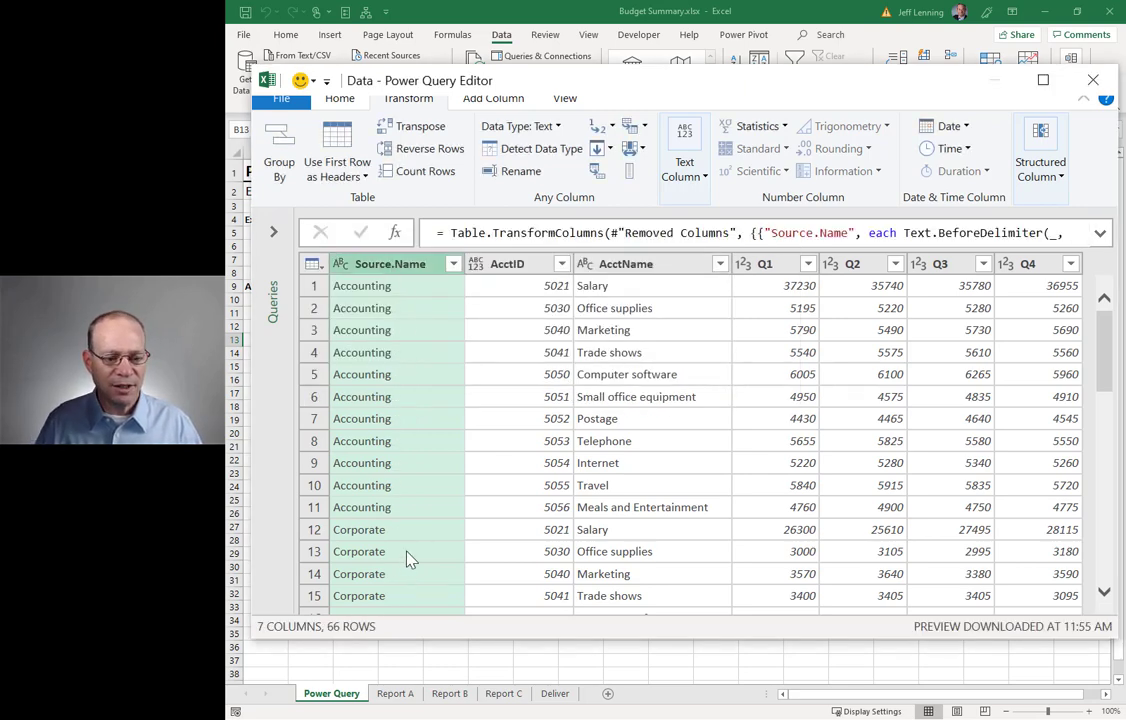
# Step: Check the extracted department names and rename the Source.Name column to Dept
pyautogui.scroll(-5, 408, 558)
pyautogui.scroll(5, 408, 558)
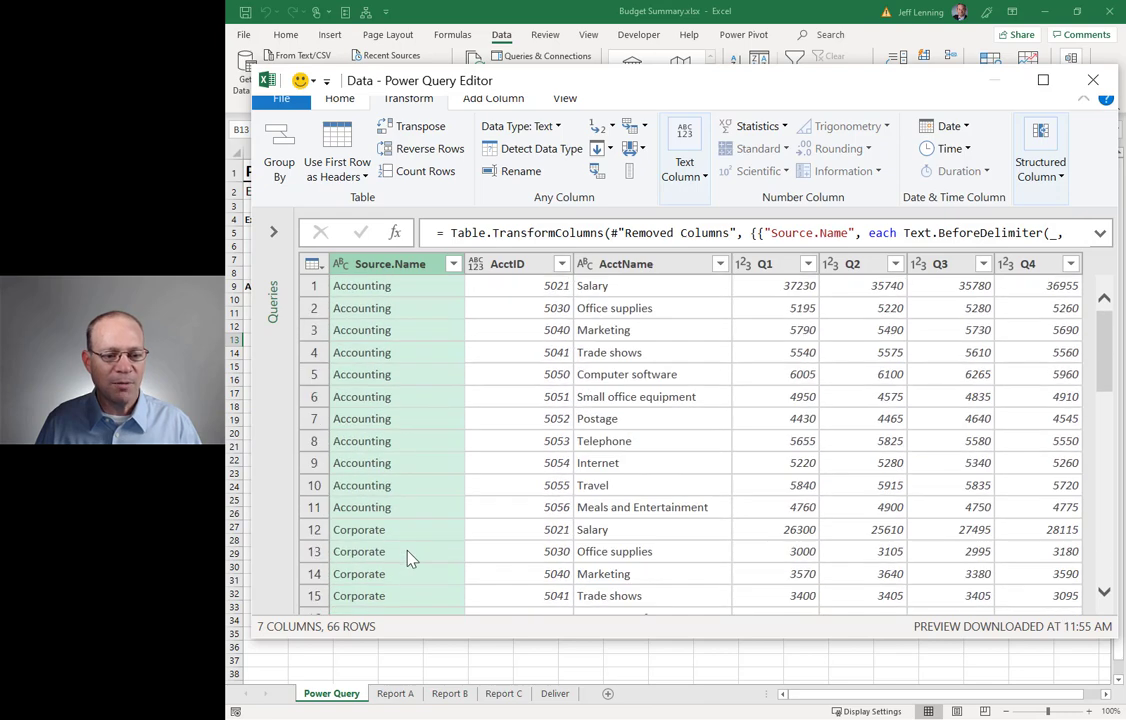
pyautogui.doubleClick(390, 270)
pyautogui.write('Dept')
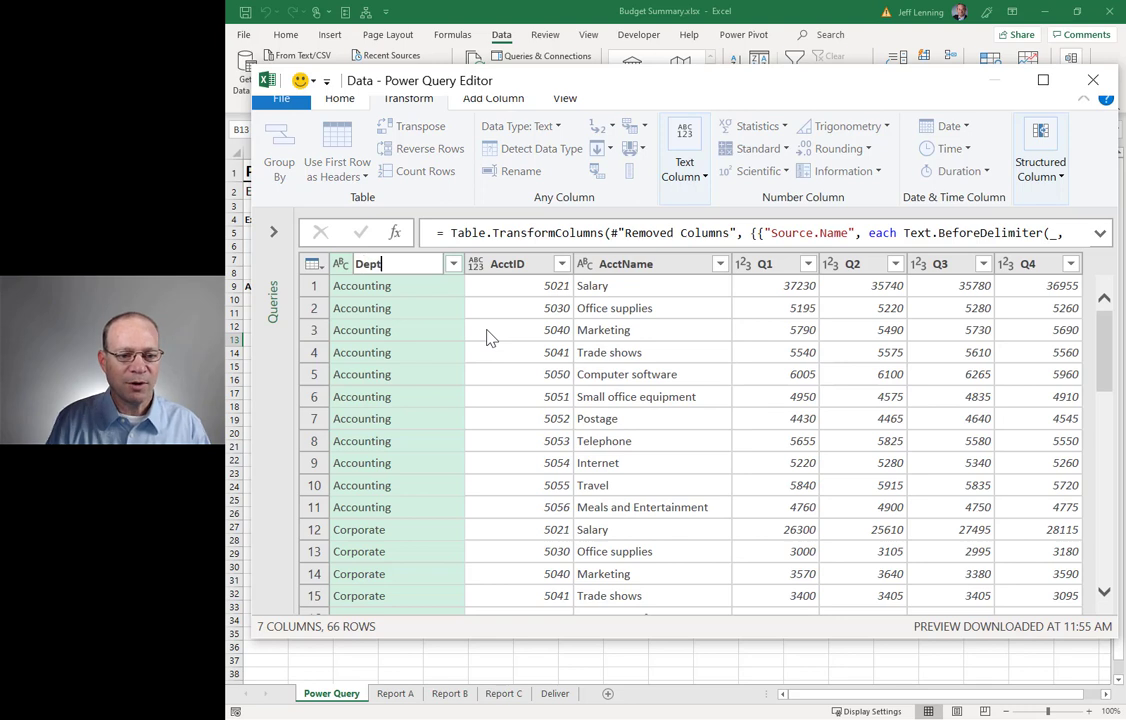
pyautogui.press('Return')
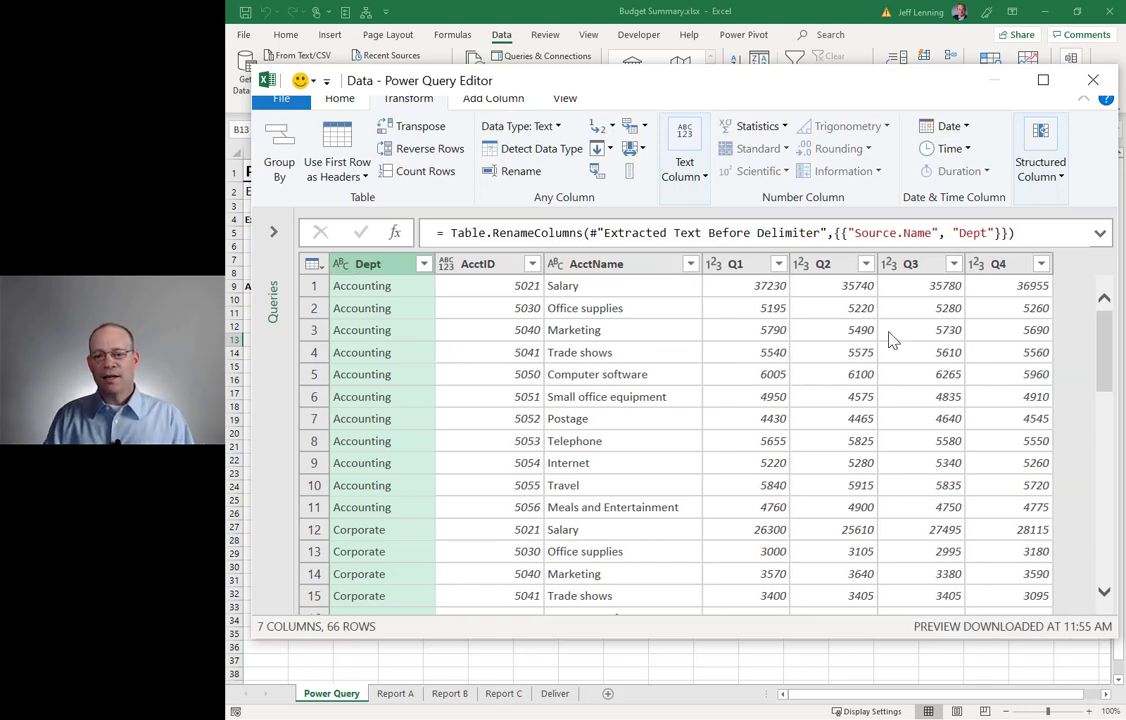
# Step: Unpivot the Q1 through Q4 columns into attribute and value rows
pyautogui.click(750, 268)
pyautogui.press('Right')
pyautogui.press('Right')
pyautogui.press('Right')
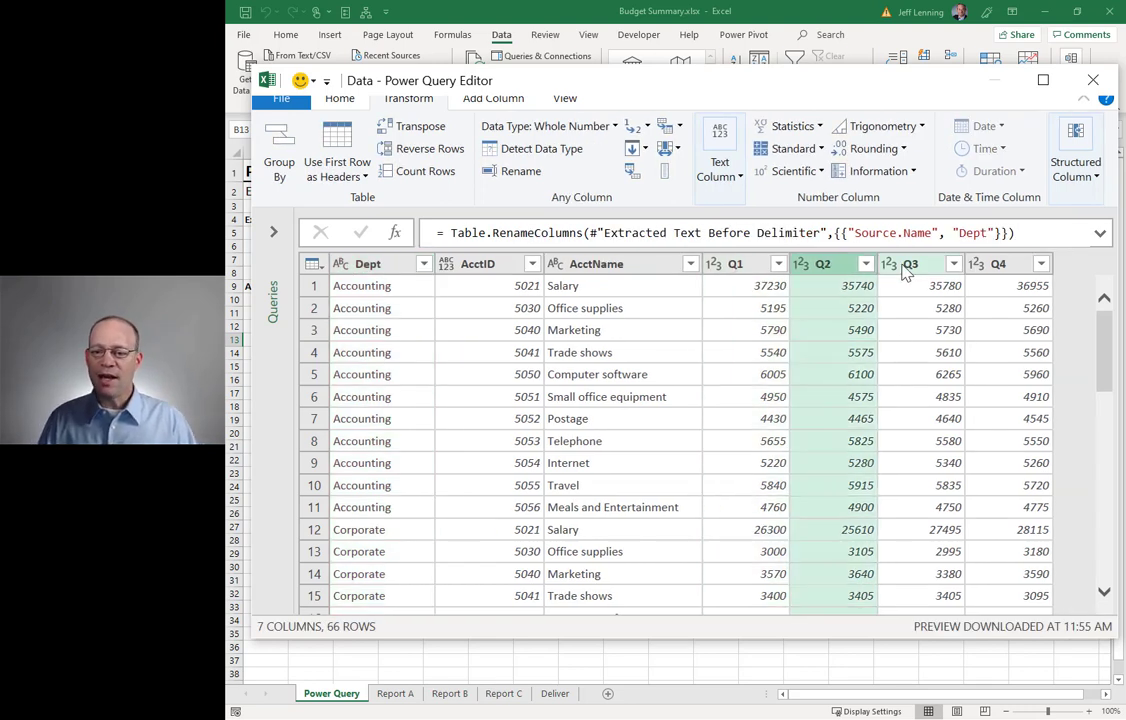
pyautogui.hotkey('shift', 'Left')
pyautogui.hotkey('shift', 'Left')
pyautogui.hotkey('shift', 'Left')
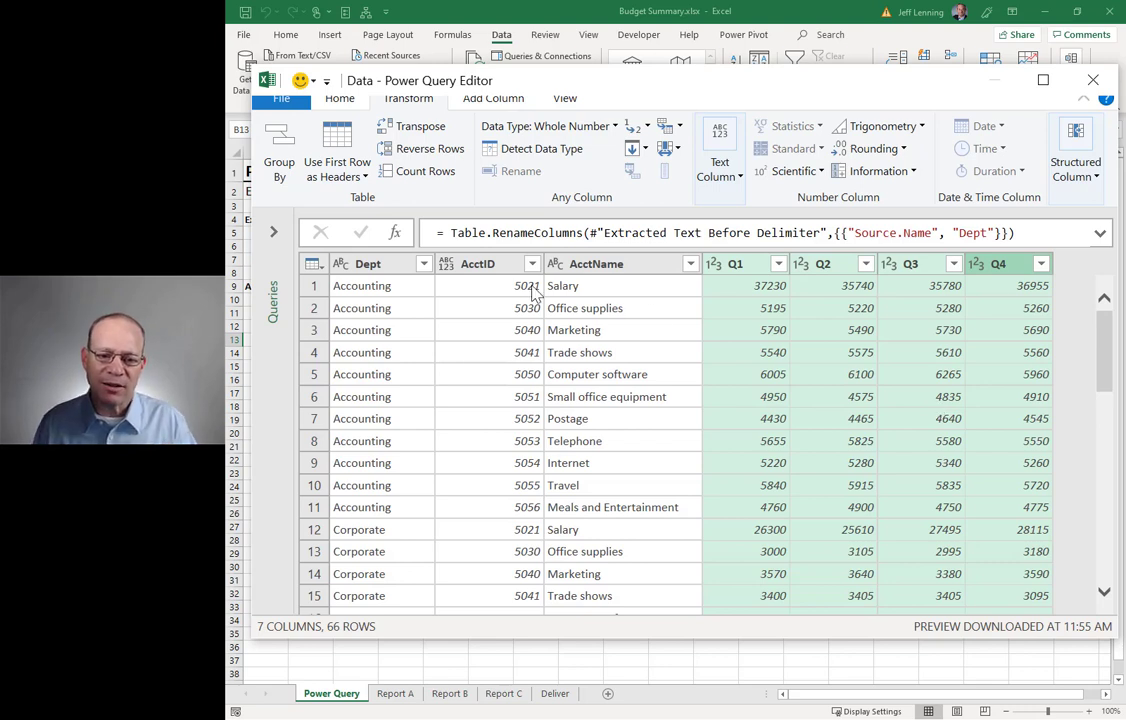
pyautogui.click(740, 264)
pyautogui.keyDown('shift'); pyautogui.click(1005, 266); pyautogui.keyUp('shift')
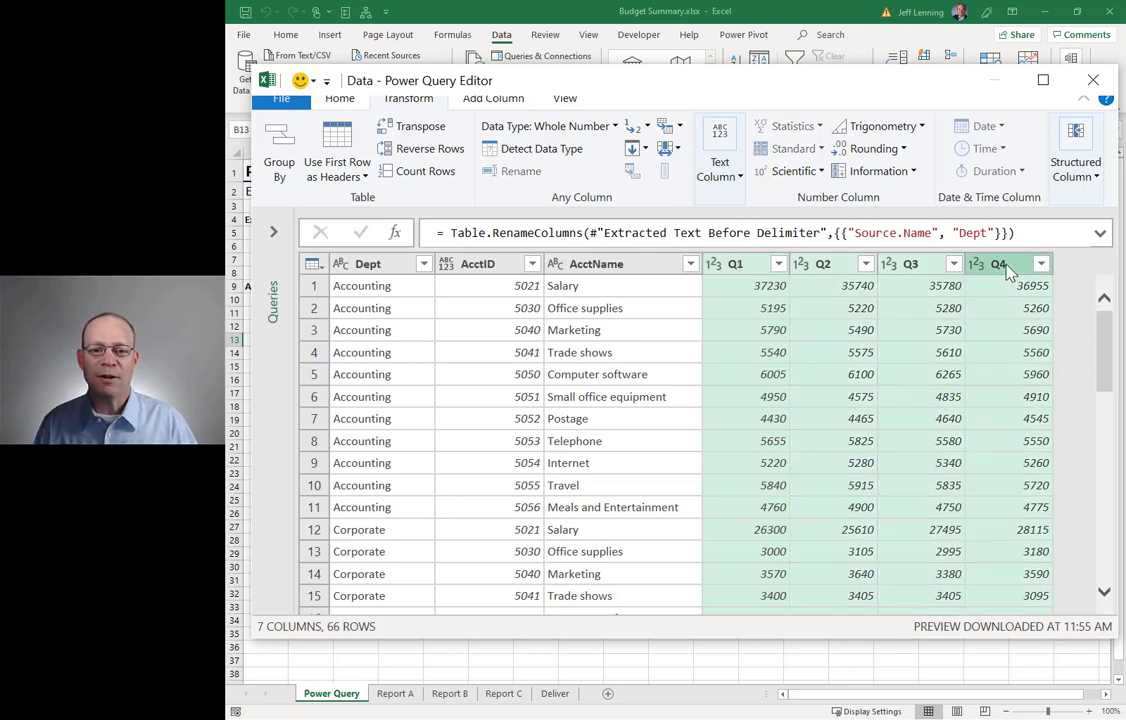
pyautogui.click(679, 128)
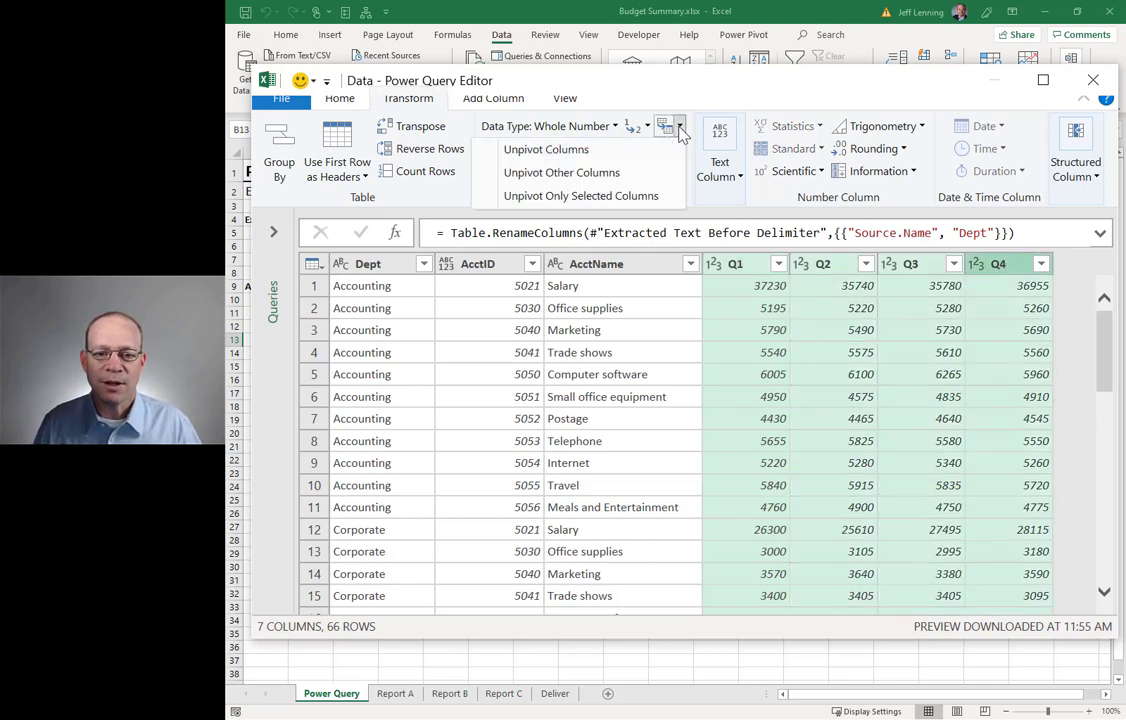
pyautogui.click(600, 150)
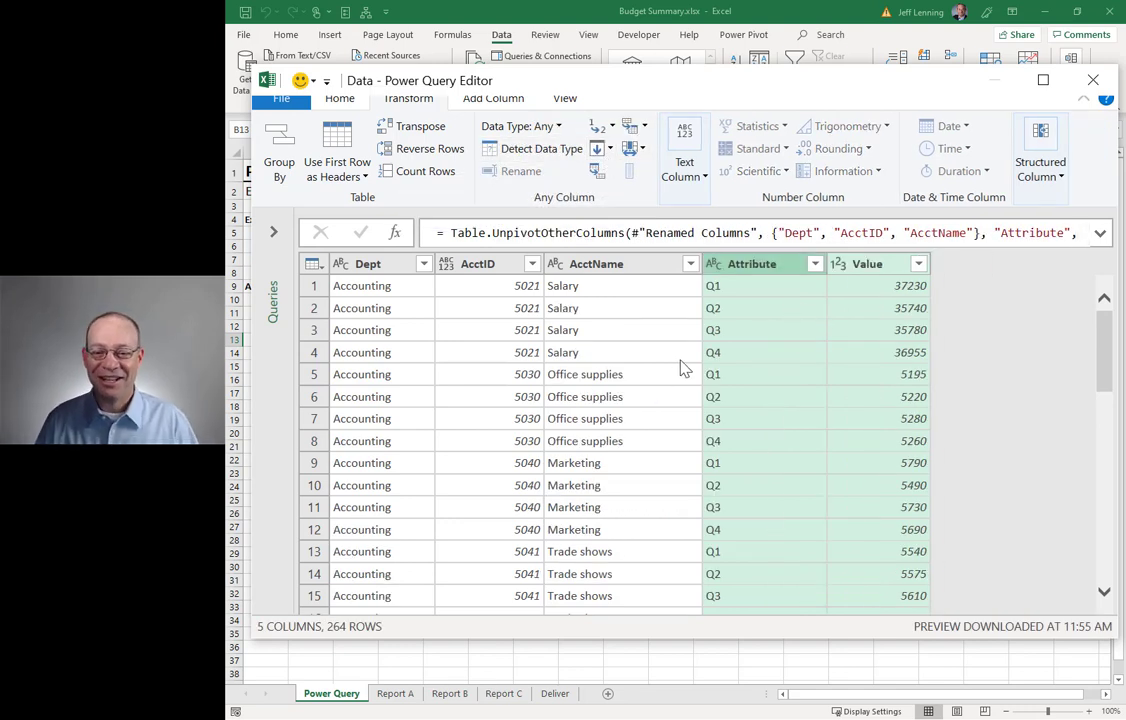
# Step: Rename the Attribute column to Qtr and the Value column to Amount
pyautogui.doubleClick(754, 266)
pyautogui.write('Qtr')
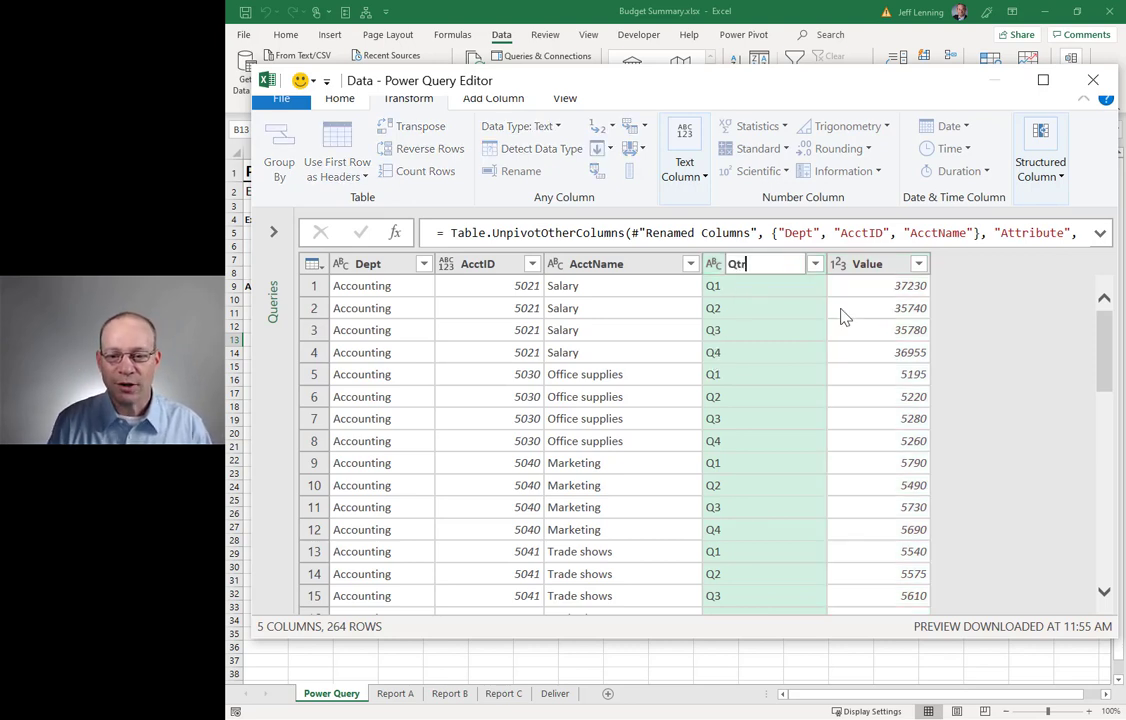
pyautogui.press('Return')
pyautogui.doubleClick(838, 265)
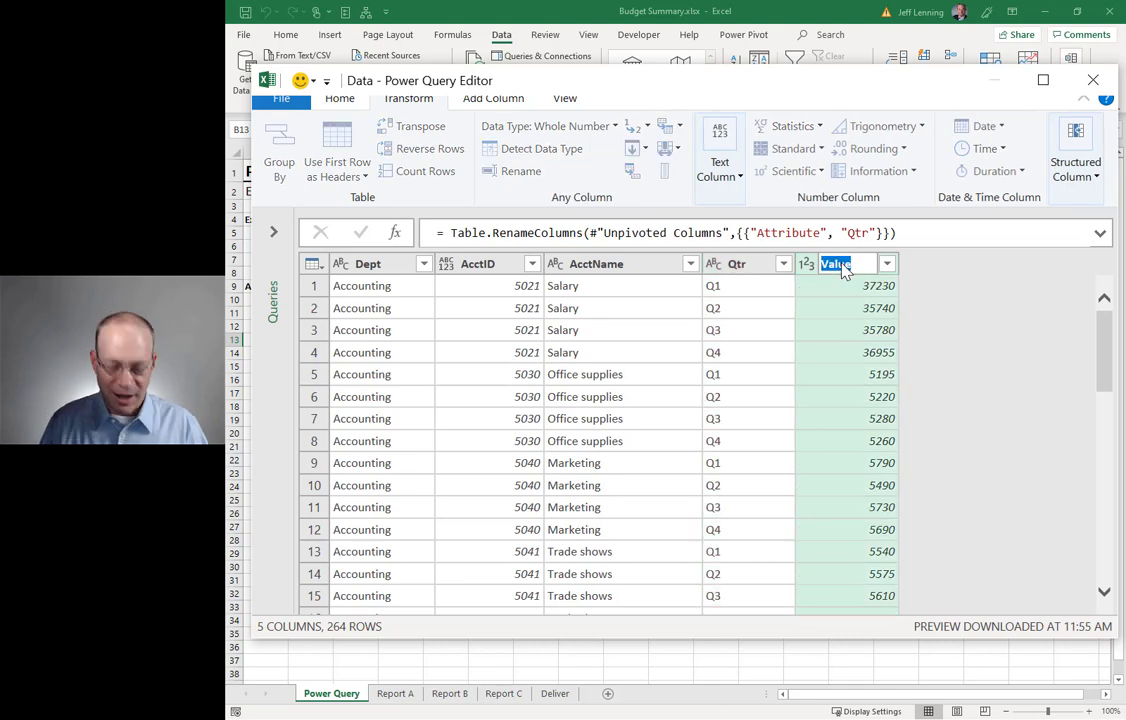
pyautogui.write('Amount')
pyautogui.press('Return')
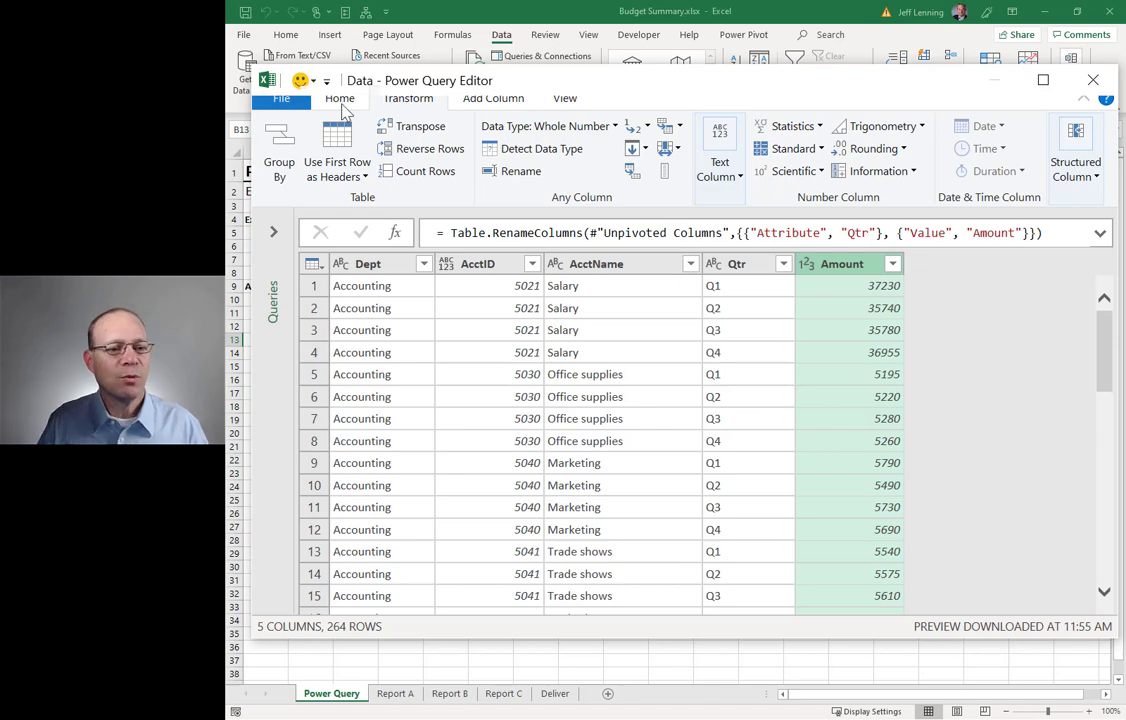
# Step: Load the query as a table at B13 of the existing worksheet, also adding it to the Data Model, and close the Queries & Connections pane
pyautogui.click(310, 97)
pyautogui.click(293, 177)
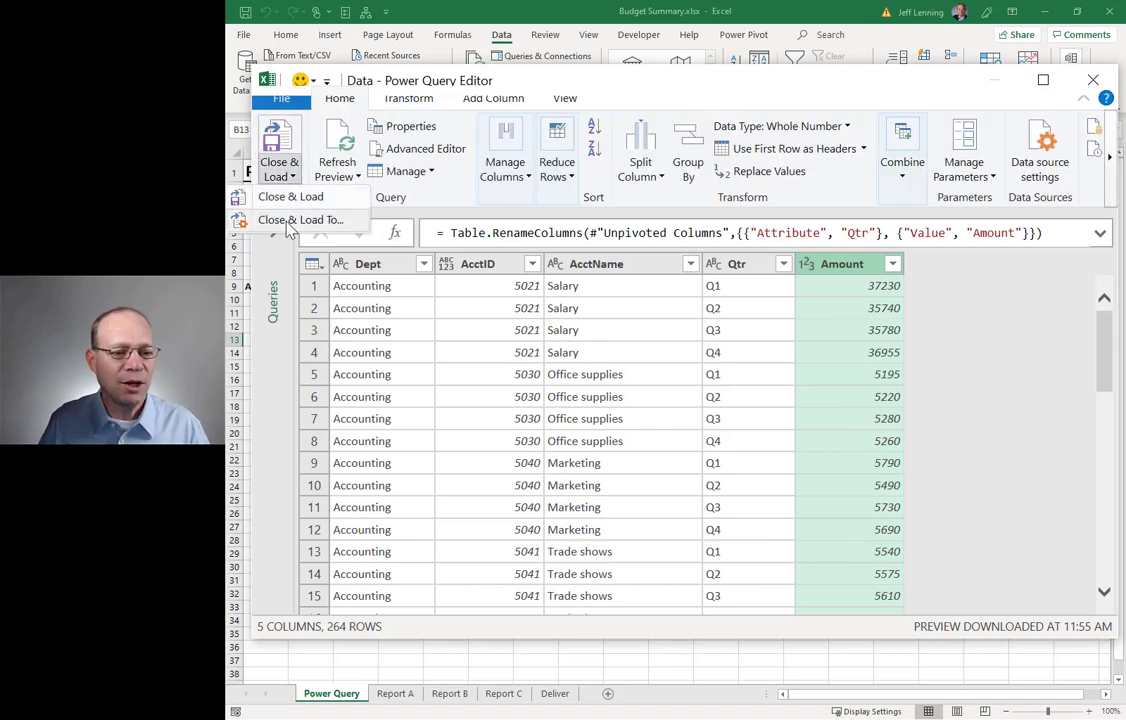
pyautogui.click(300, 219)
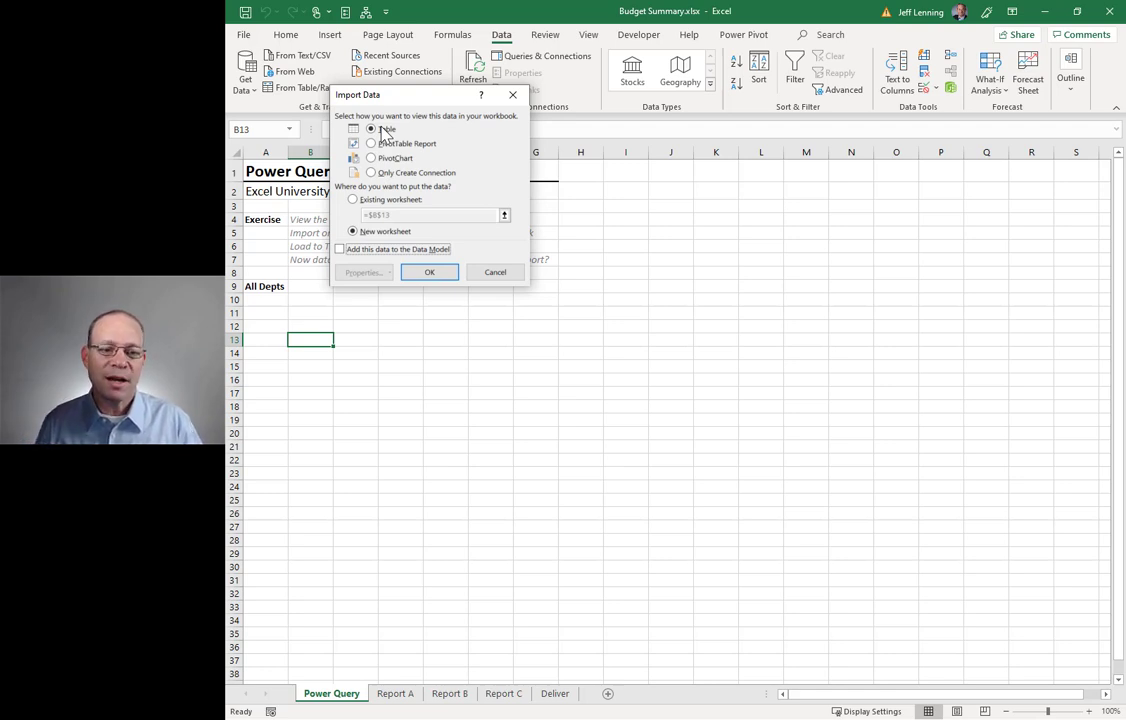
pyautogui.click(353, 200)
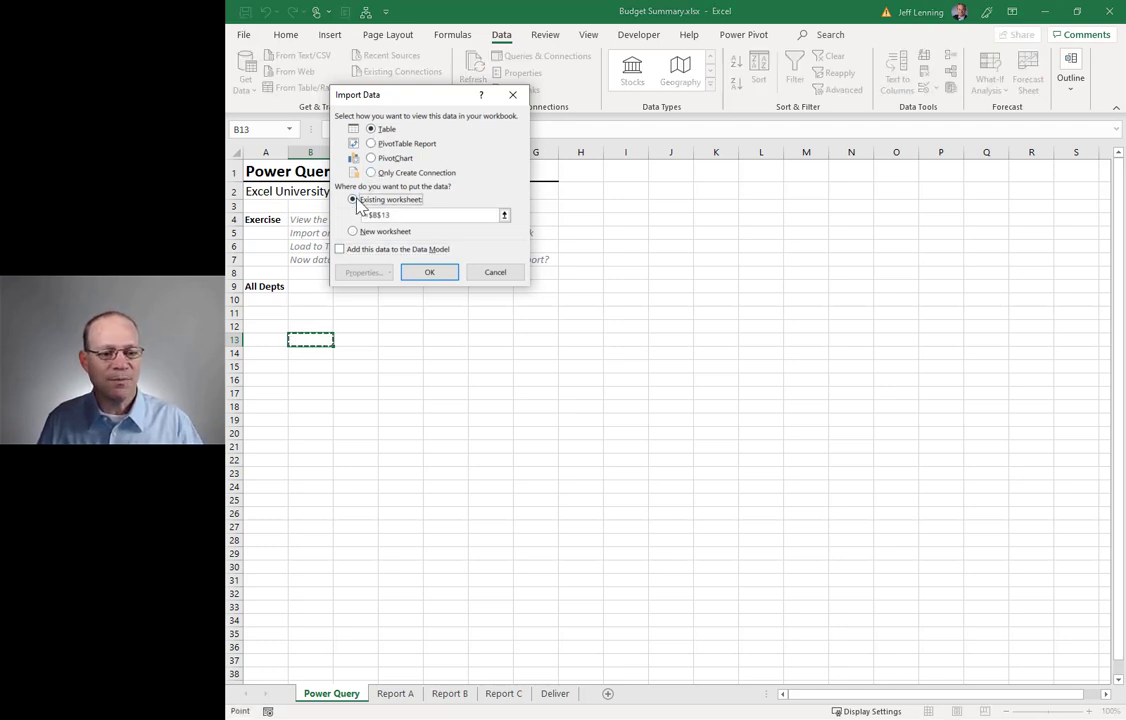
pyautogui.click(402, 250)
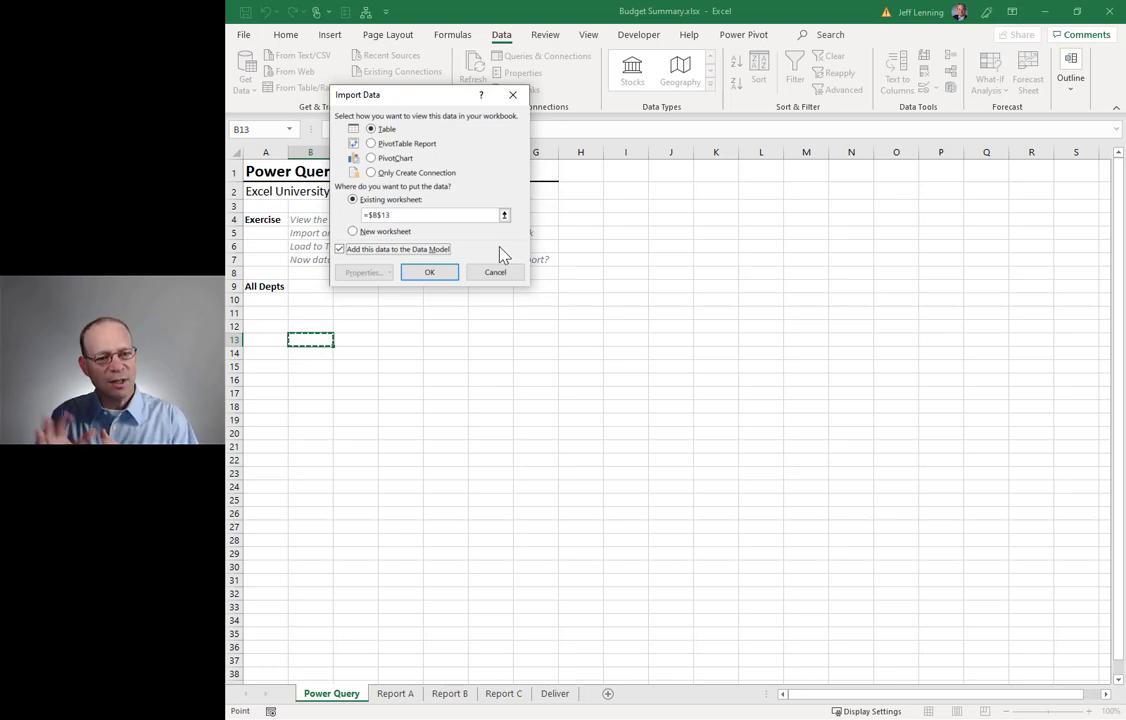
pyautogui.click(385, 129)
pyautogui.click(362, 202)
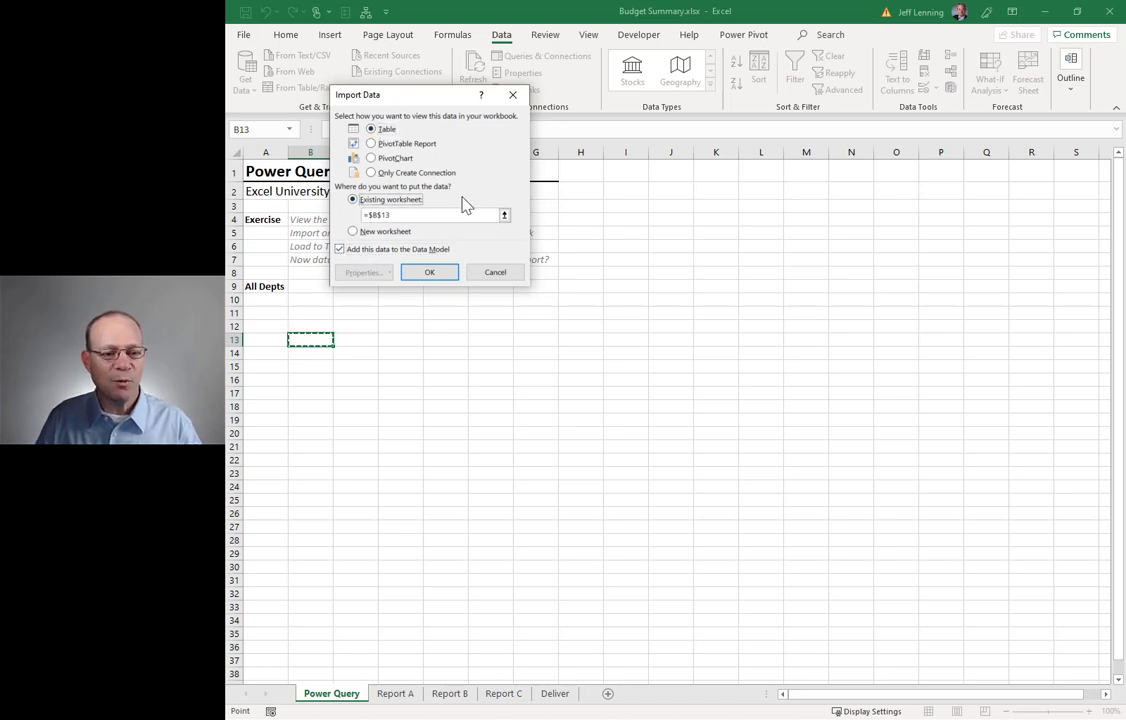
pyautogui.click(430, 273)
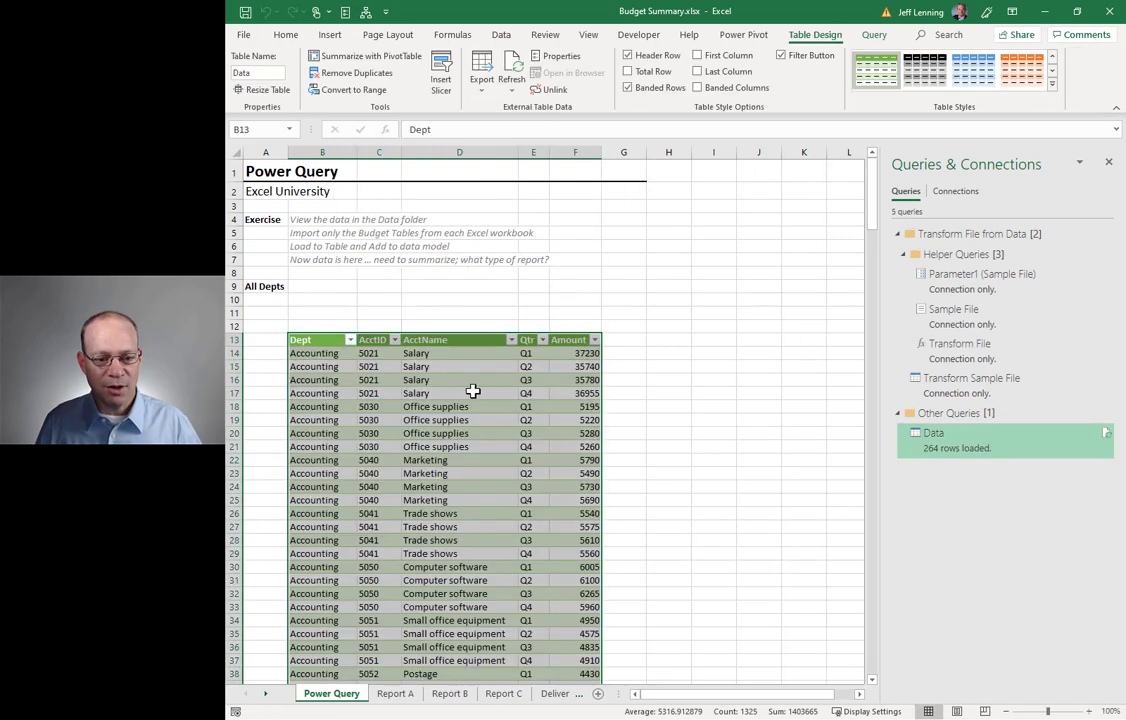
pyautogui.click(435, 358)
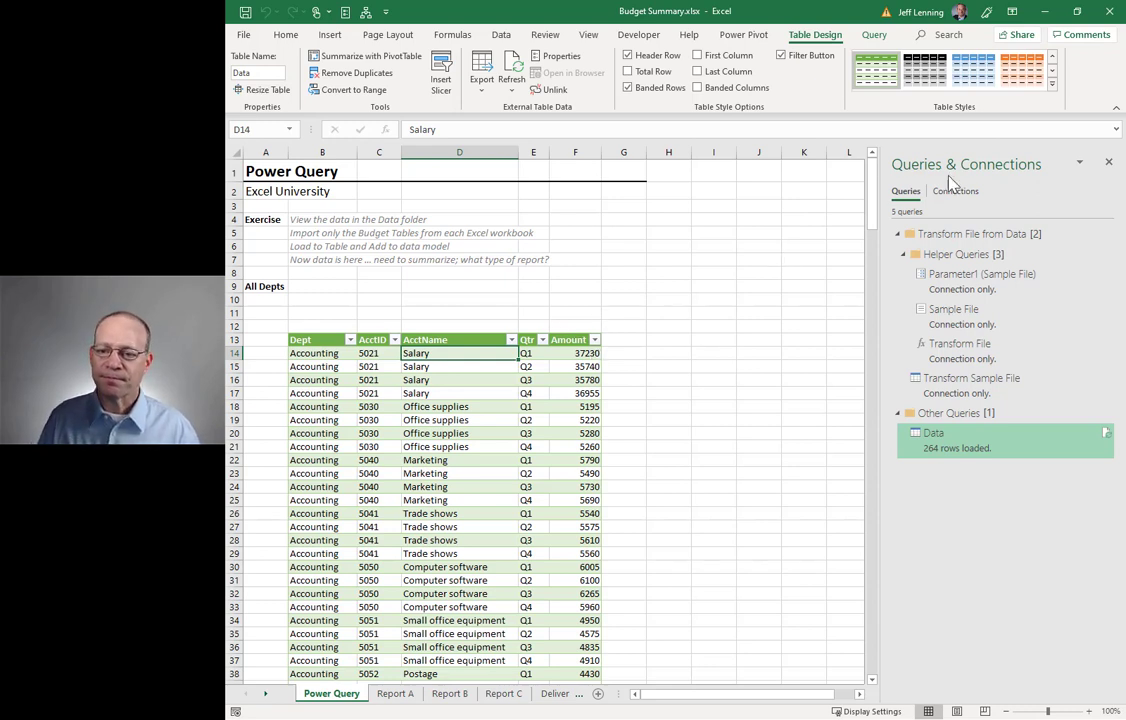
pyautogui.click(1108, 162)
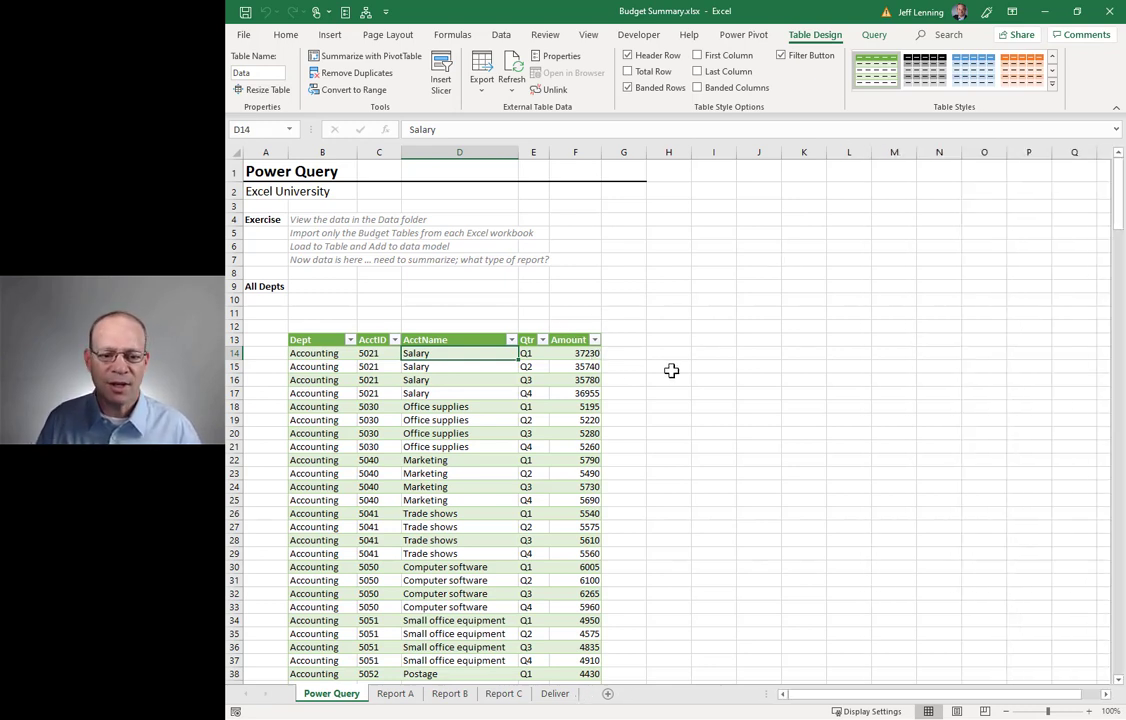
# Step: Refresh the query results in the Data table on the Power Query sheet
pyautogui.rightClick(452, 353)
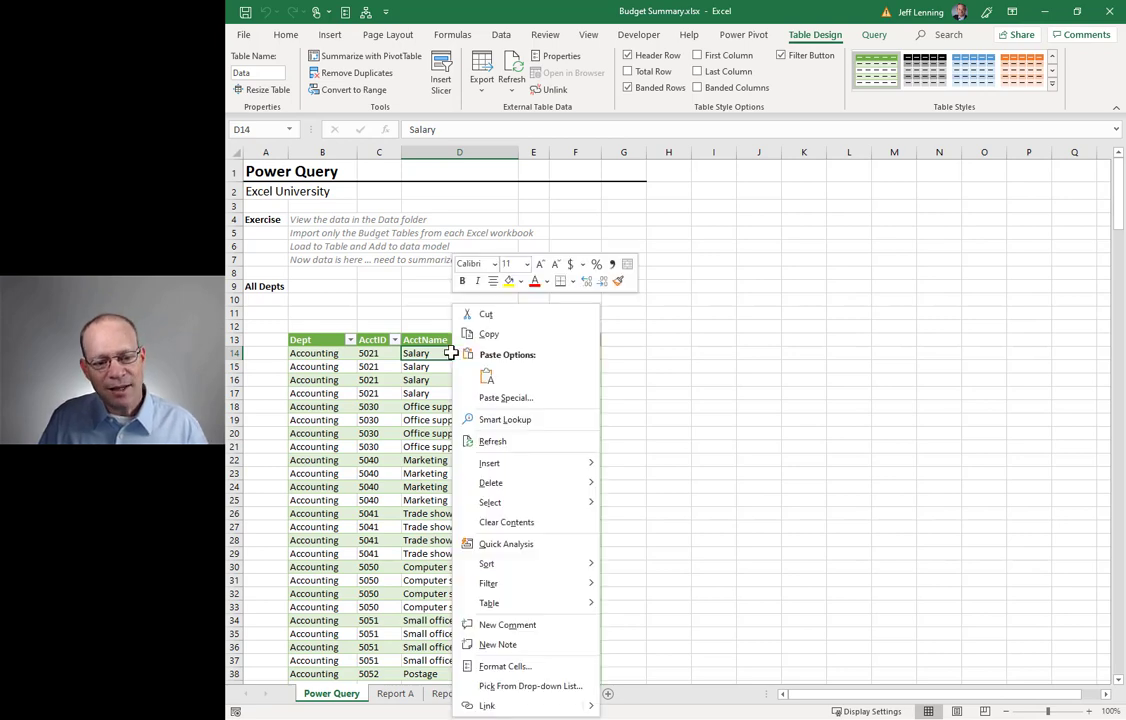
pyautogui.click(509, 446)
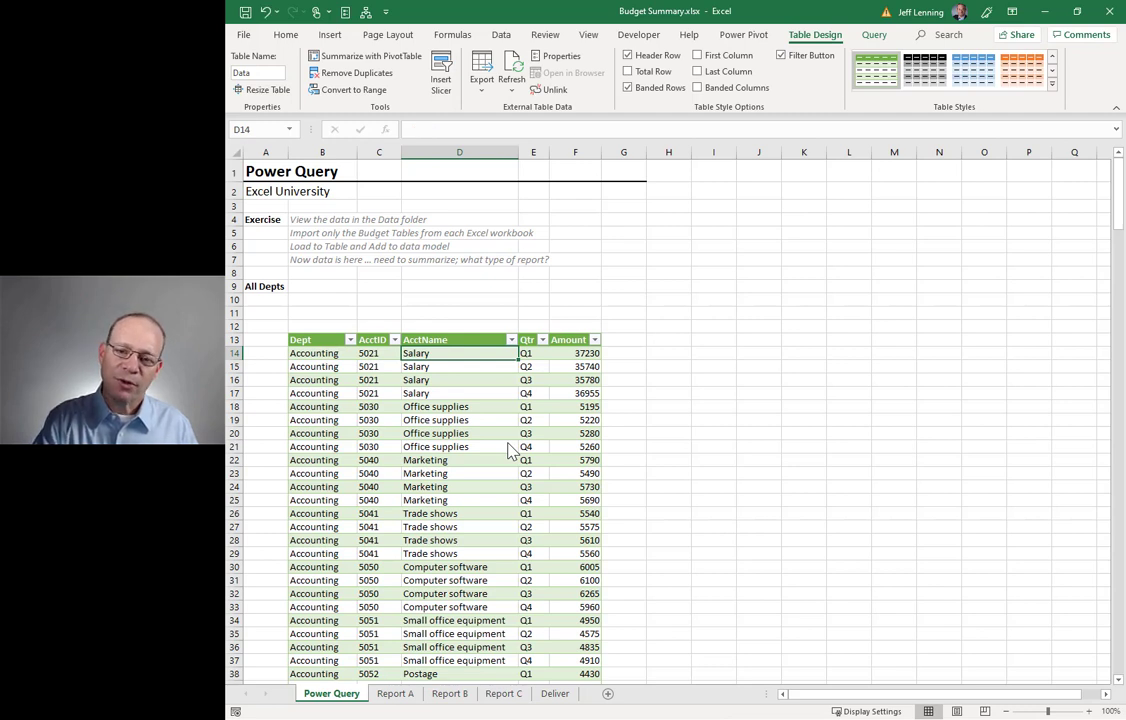
pyautogui.rightClick(470, 353)
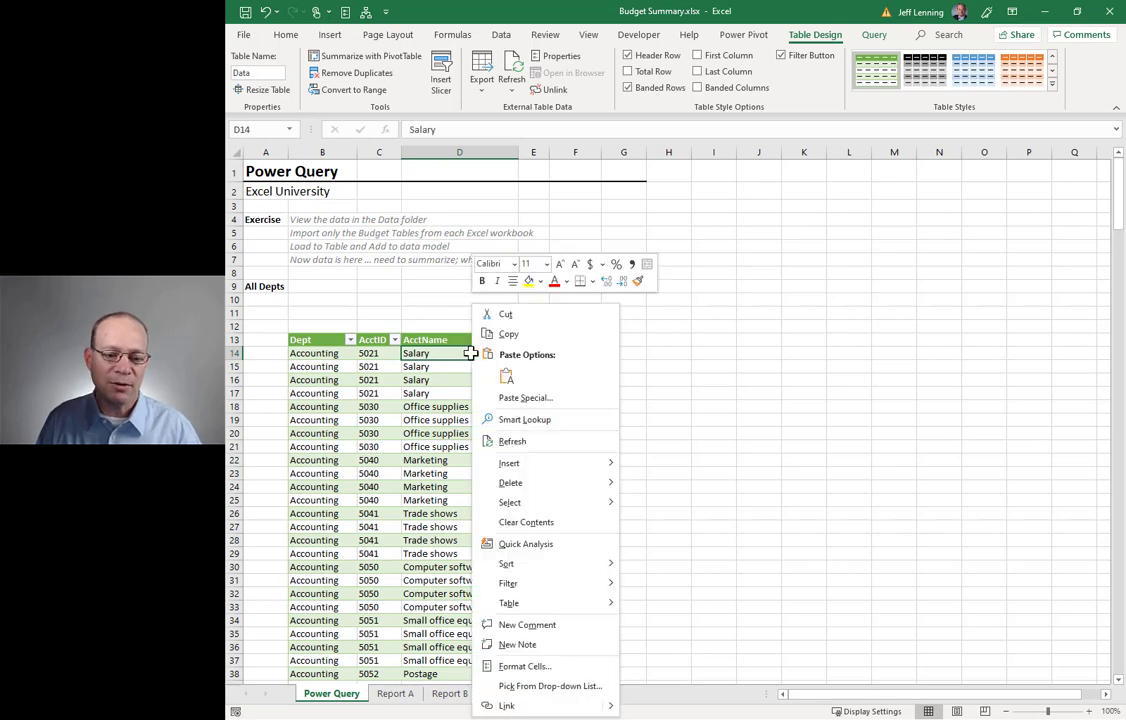
pyautogui.click(521, 442)
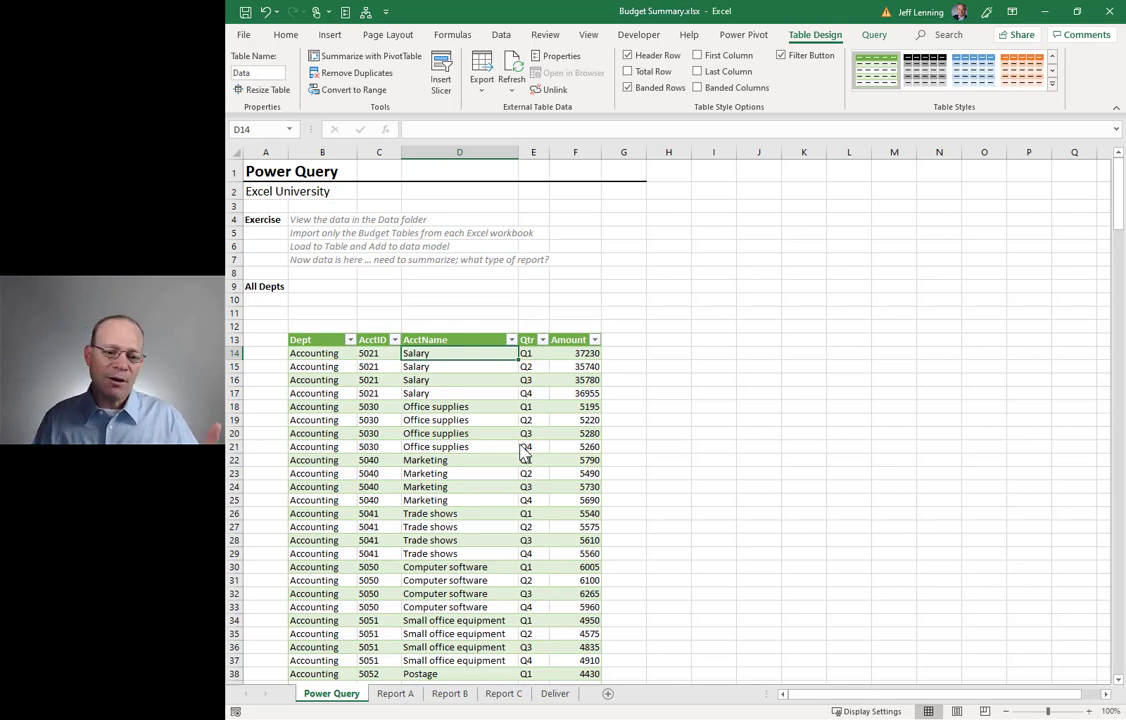
pyautogui.rightClick(487, 352)
pyautogui.click(530, 442)
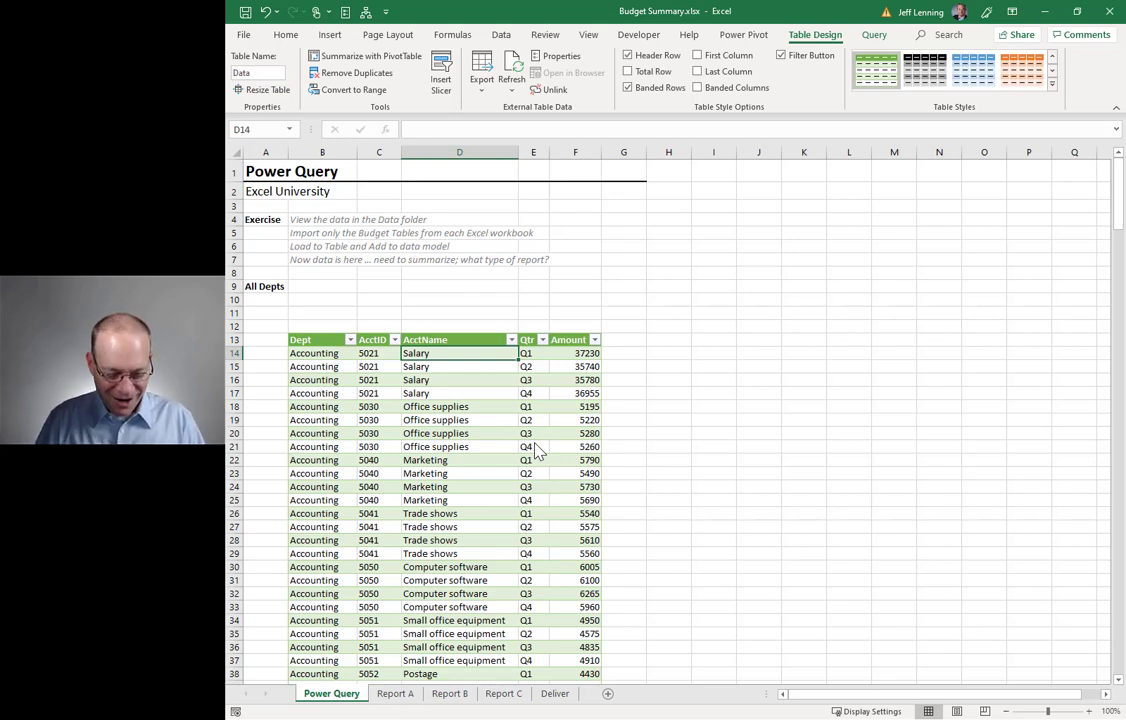
# Step: Switch to the browser and look through the magazine articles on the Excel University Articles page, including Mind. Blown
pyautogui.hotkey('alt', 'Tab')
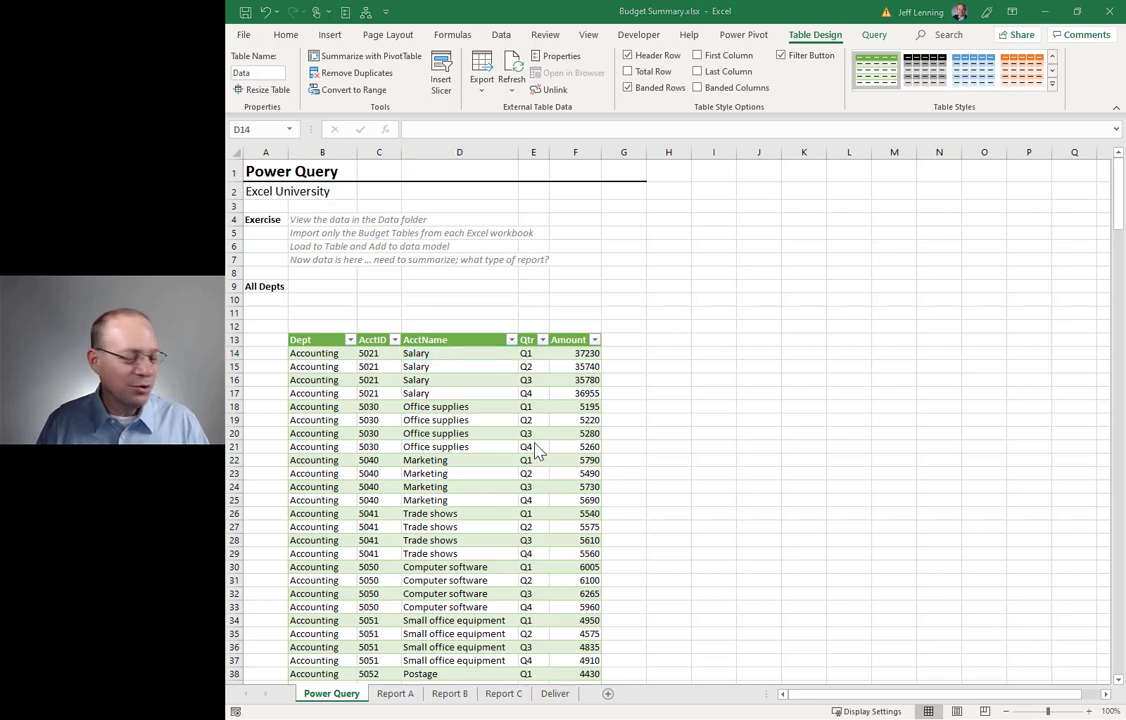
pyautogui.press('Right')
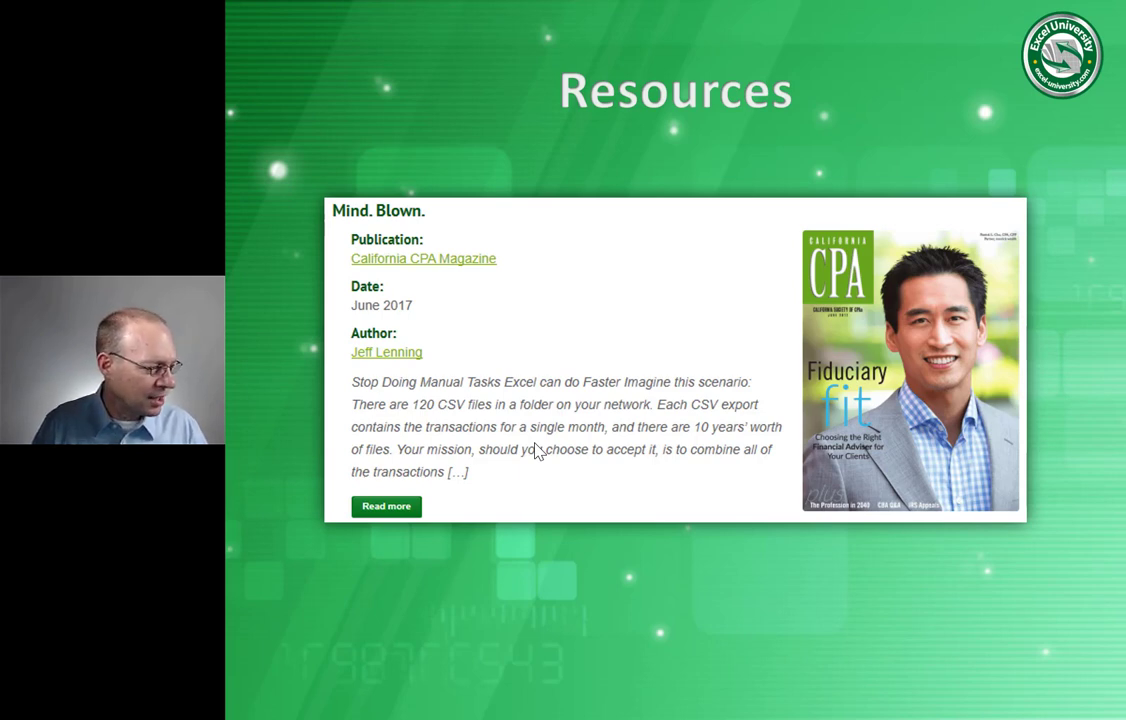
pyautogui.hotkey('alt', 'Tab')
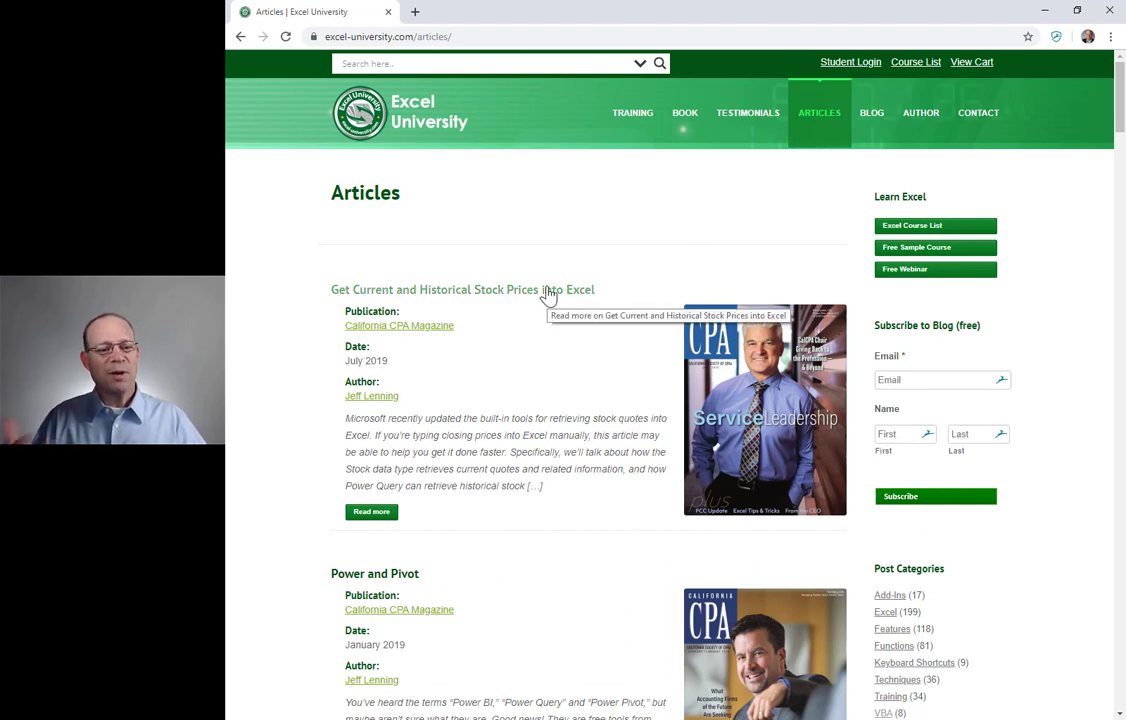
pyautogui.scroll(-10, 547, 295)
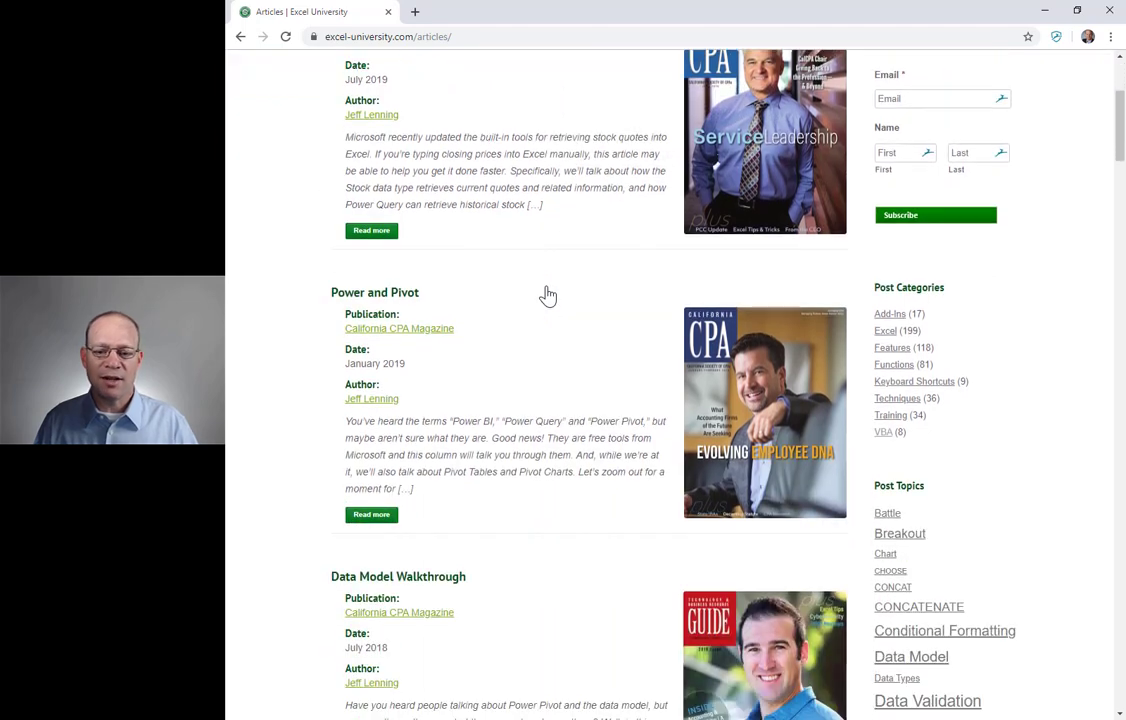
pyautogui.scroll(-6, 547, 295)
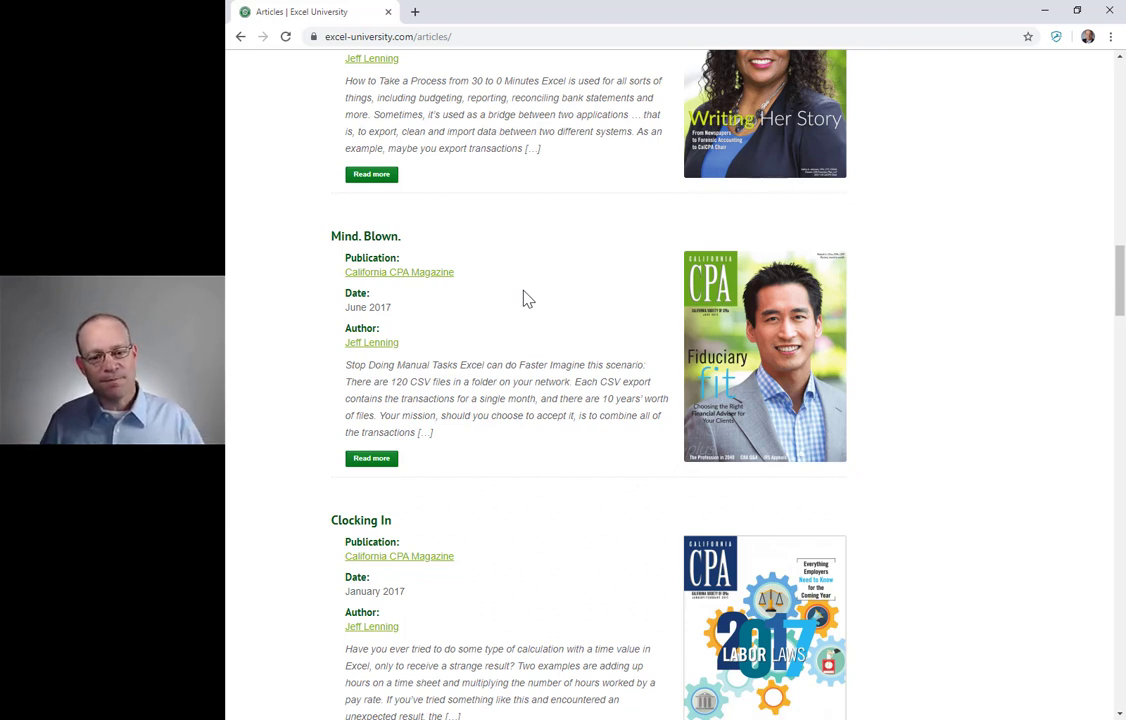
pyautogui.scroll(10, 525, 299)
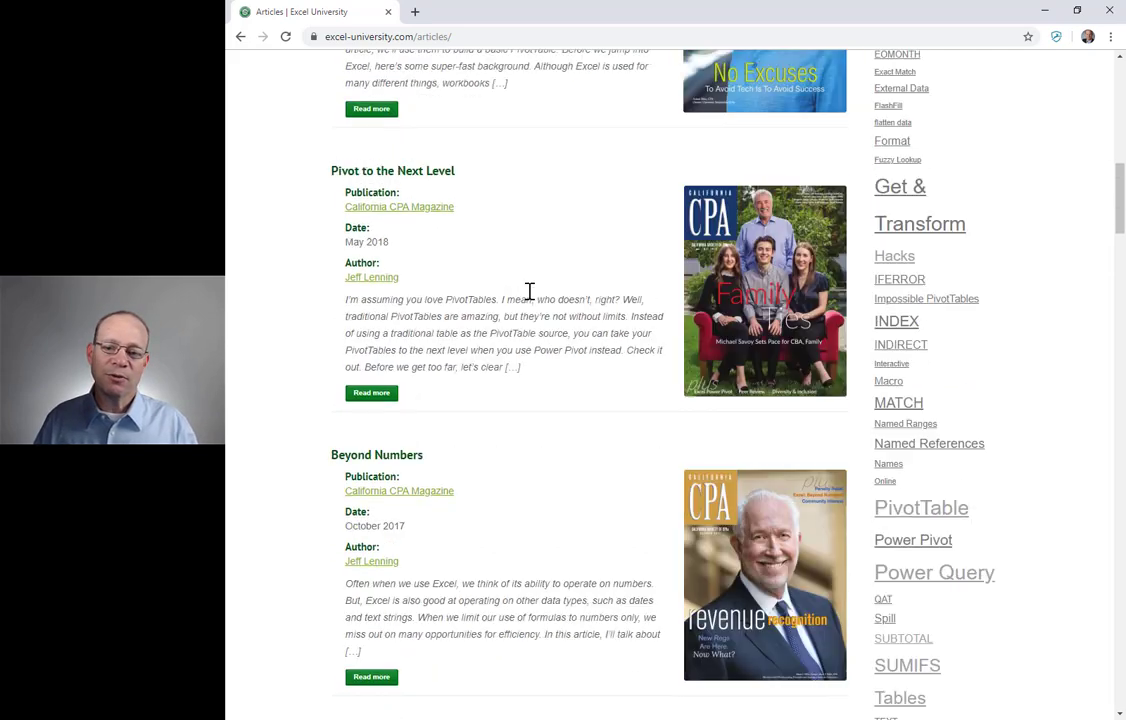
pyautogui.scroll(3, 532, 299)
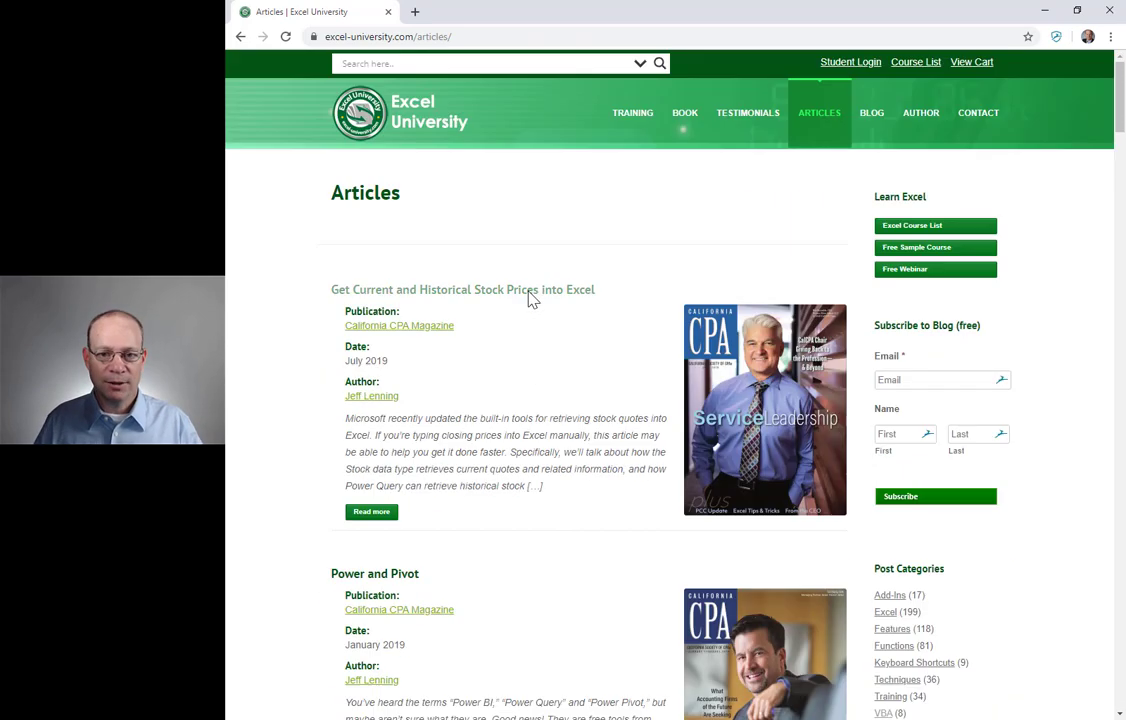
pyautogui.hotkey('alt', 'Tab')
pyautogui.press('Right')
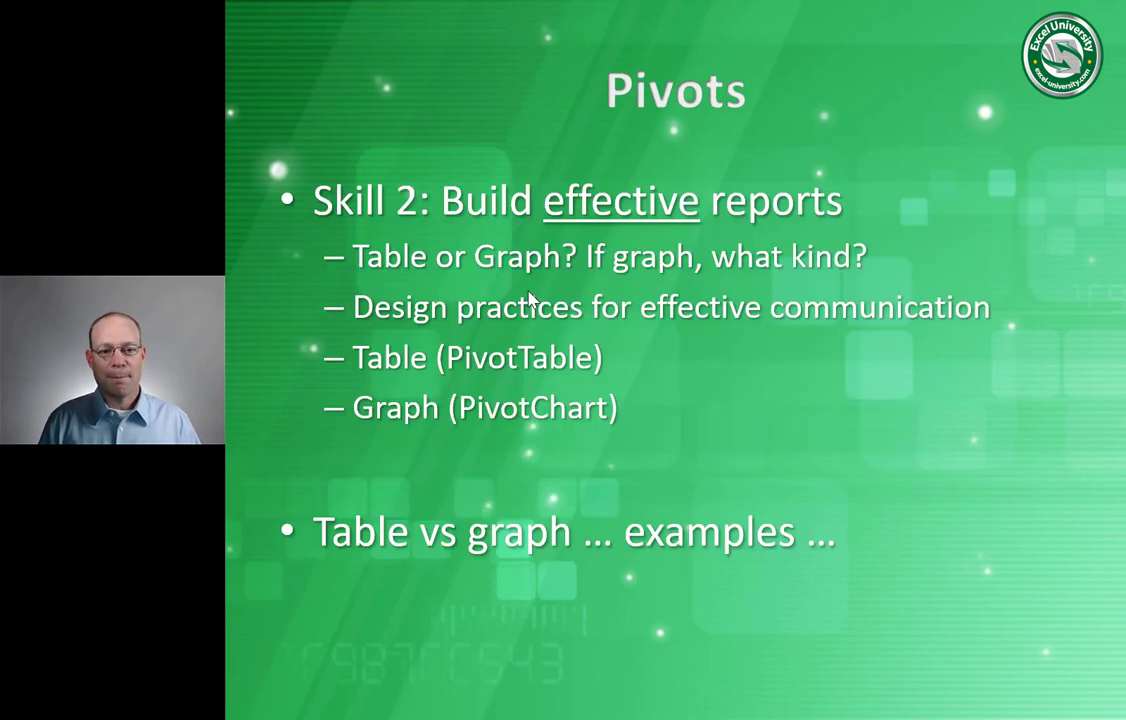
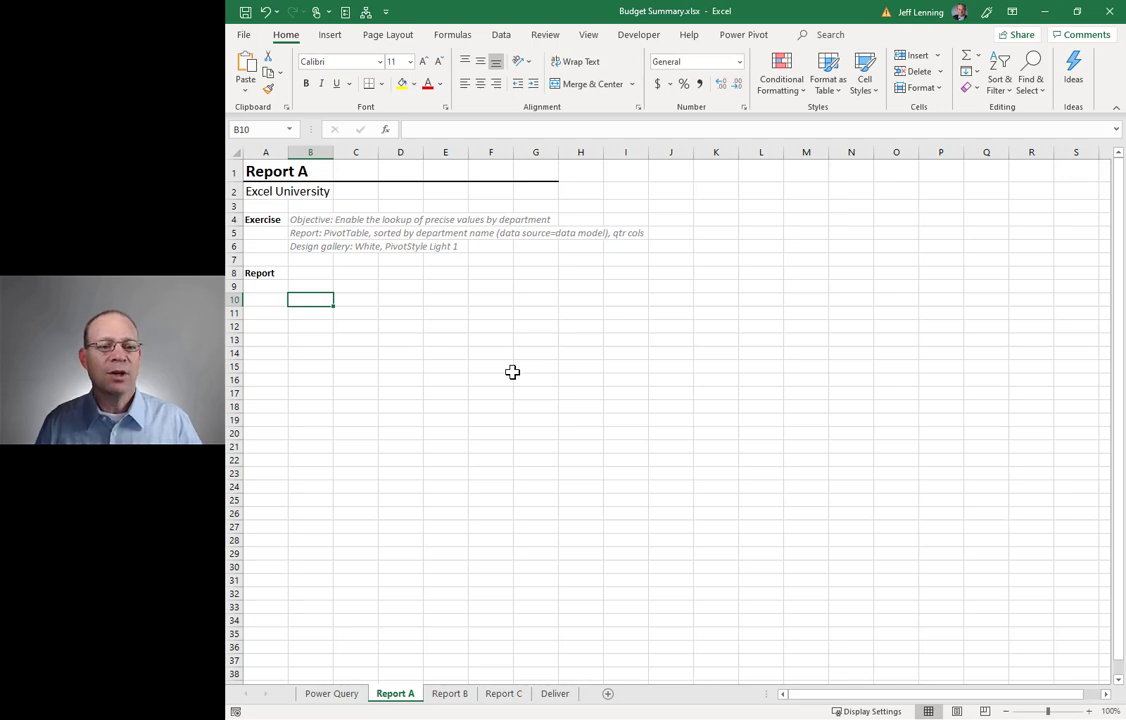
# Step: Insert a PivotTable based on the workbook's Data Model at cell B10 of the Report A sheet
pyautogui.click(333, 36)
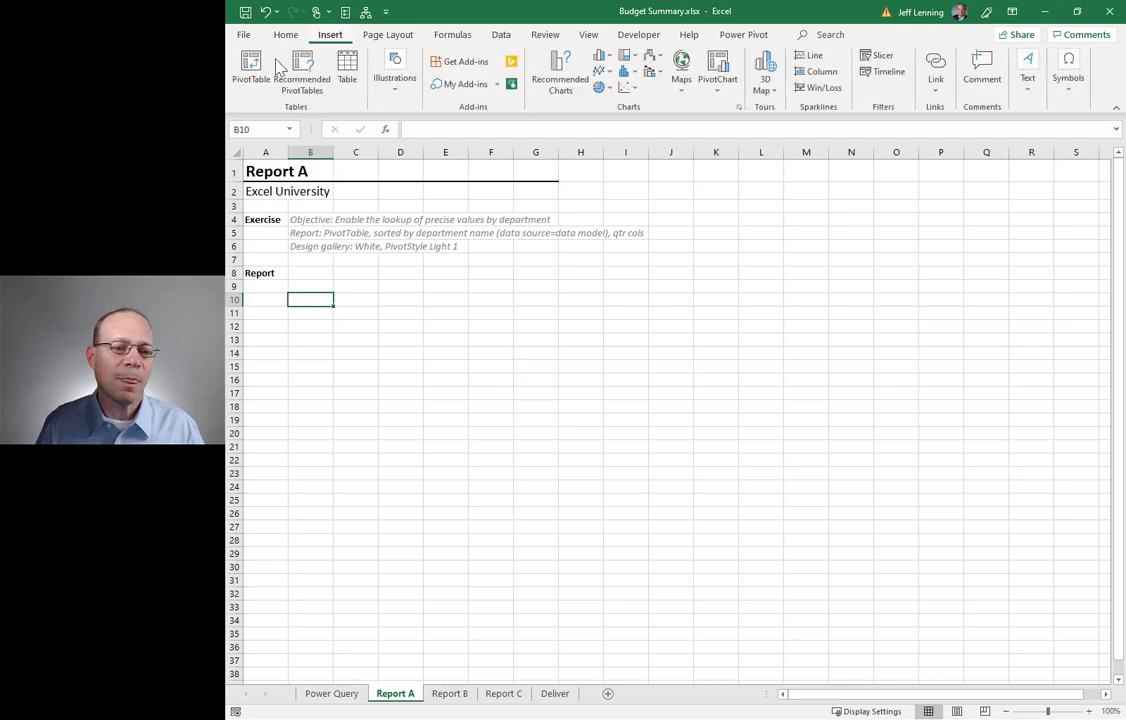
pyautogui.click(255, 69)
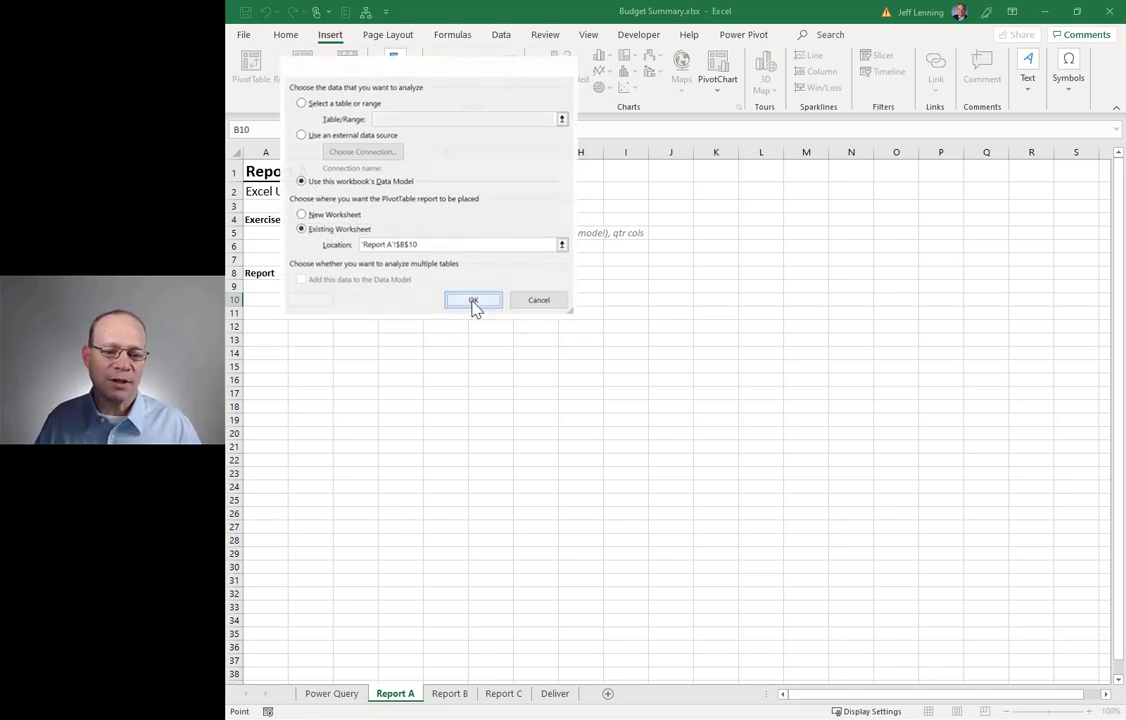
pyautogui.click(474, 304)
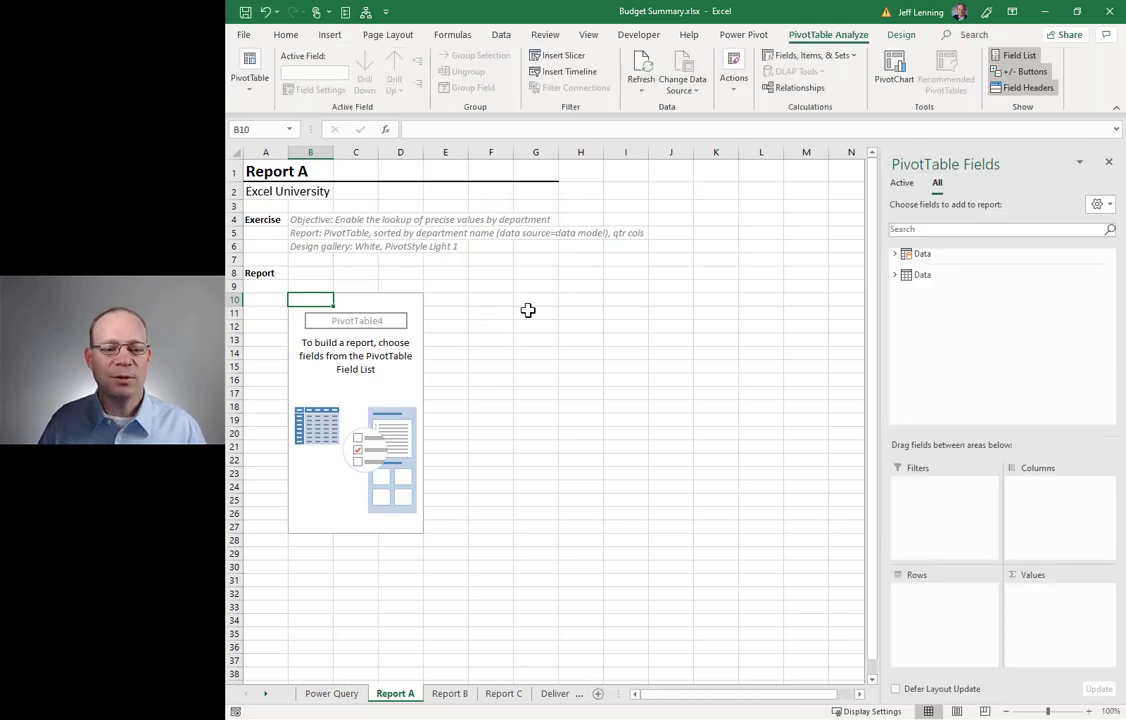
# Step: Summarize Amount by Dept in the PivotTable, using the fields of the Data Model's Data table
pyautogui.click(895, 254)
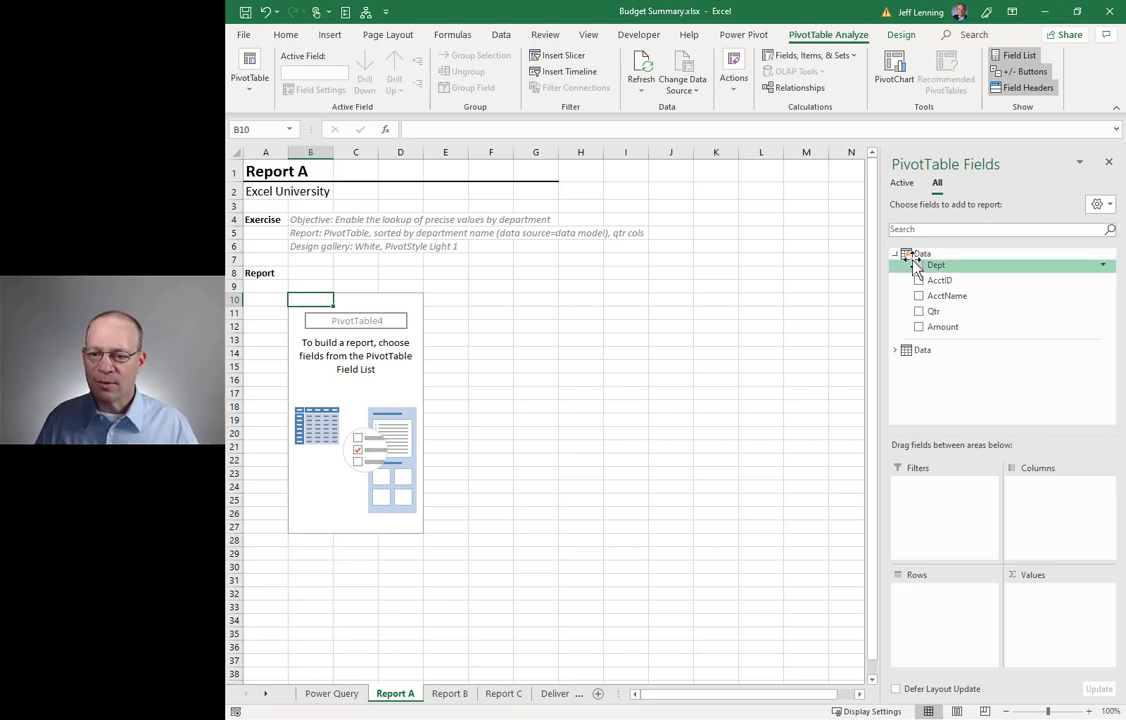
pyautogui.click(919, 266)
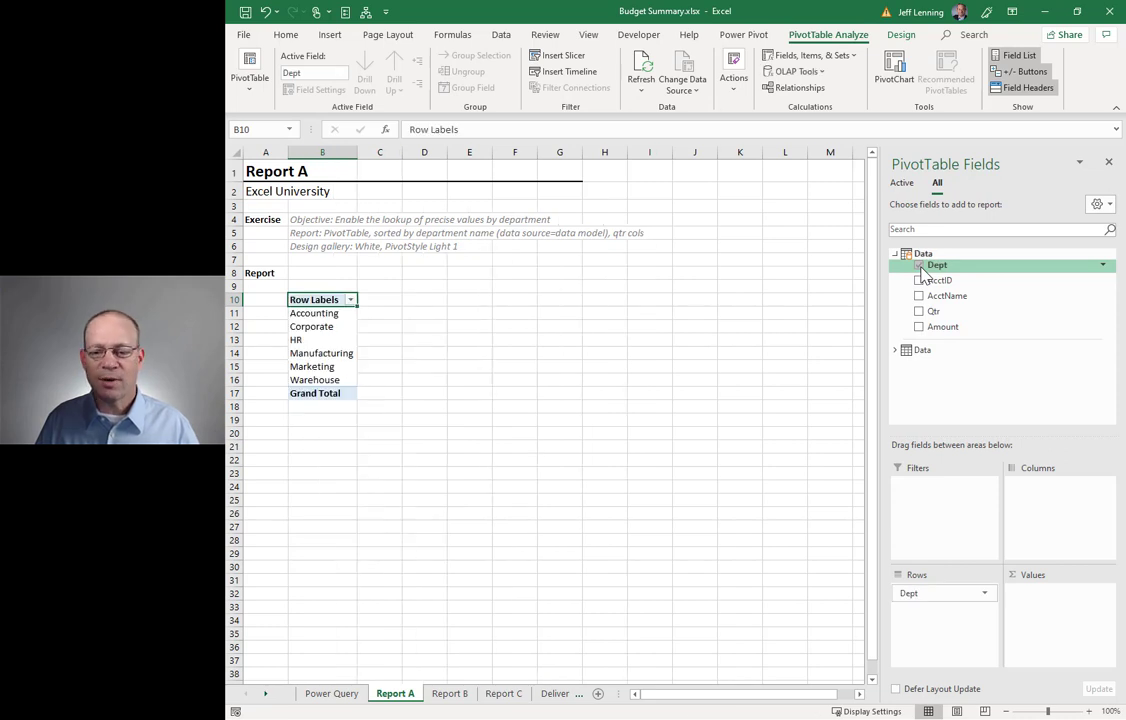
pyautogui.click(919, 328)
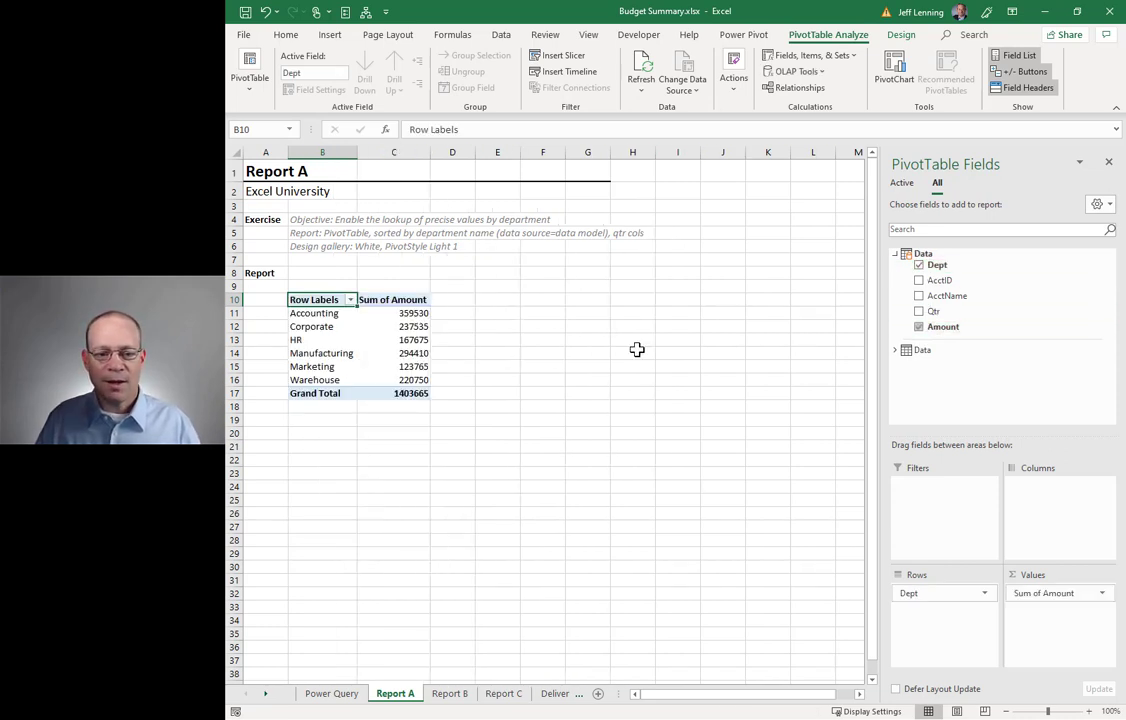
# Step: Format the PivotTable's Sum of Amount values as Number with 0 decimal places and a thousands separator
pyautogui.rightClick(422, 313)
pyautogui.click(474, 366)
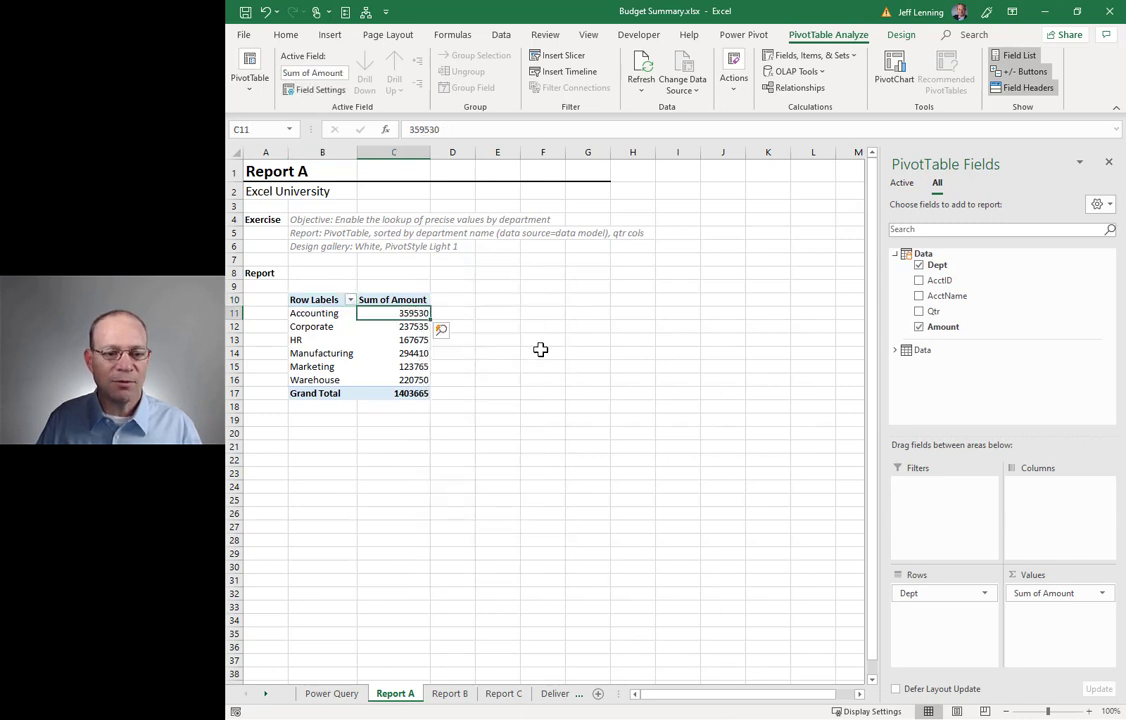
pyautogui.click(265, 129)
pyautogui.click(437, 155)
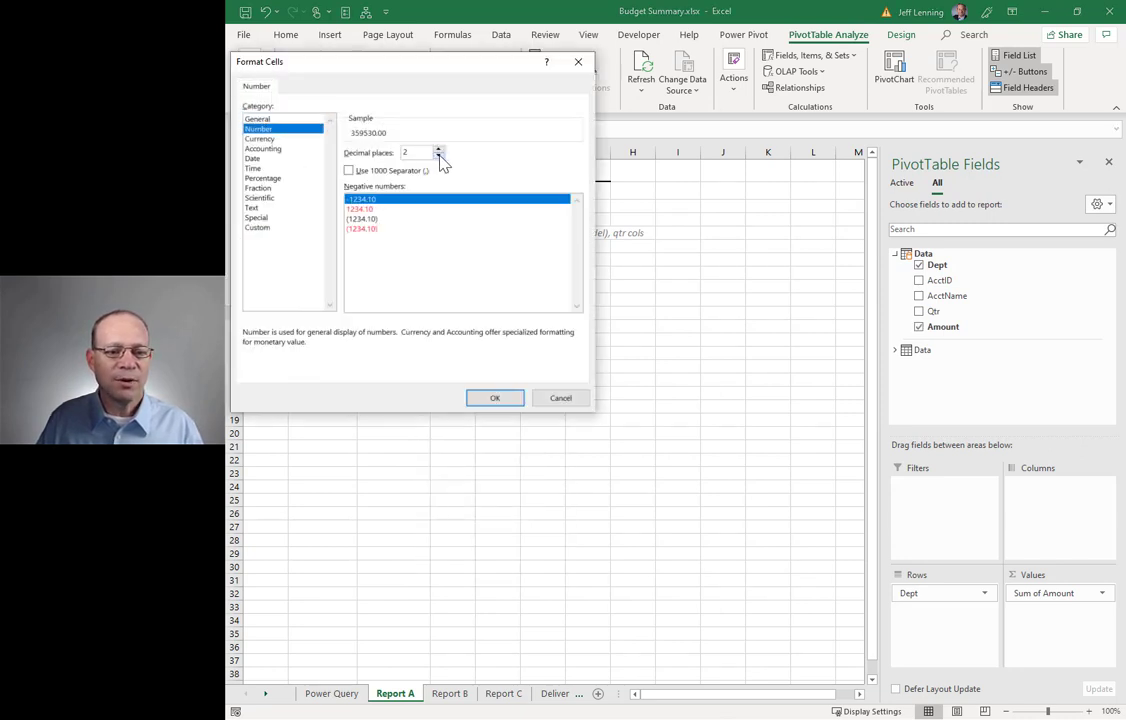
pyautogui.click(437, 155)
pyautogui.click(385, 171)
pyautogui.click(495, 398)
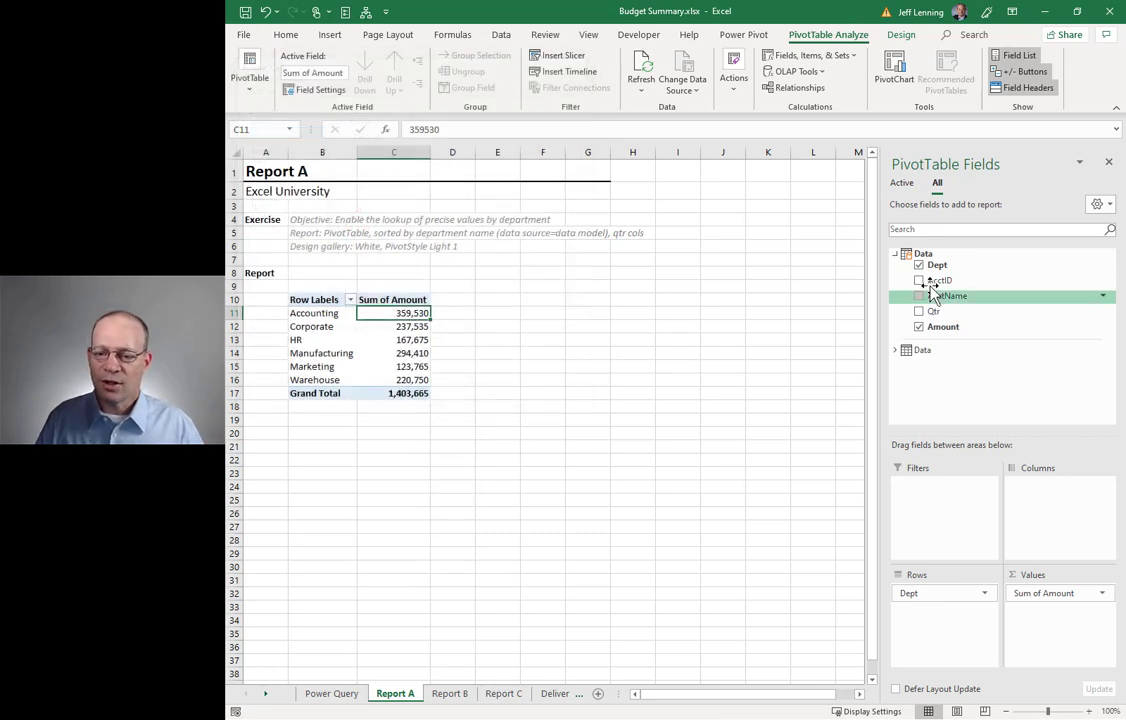
# Step: Place Qtr in the PivotTable's columns and apply the White, PivotStyle Light 1 style
pyautogui.moveTo(940, 312); pyautogui.dragTo(1035, 500)
pyautogui.click(568, 487)
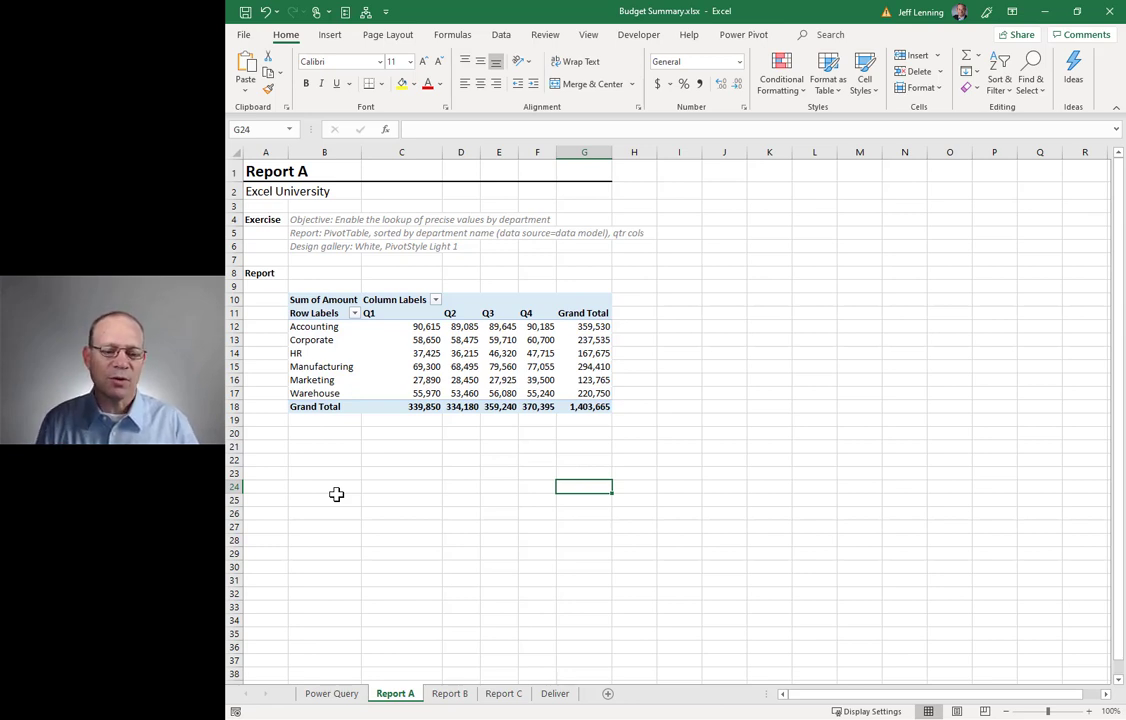
pyautogui.click(416, 326)
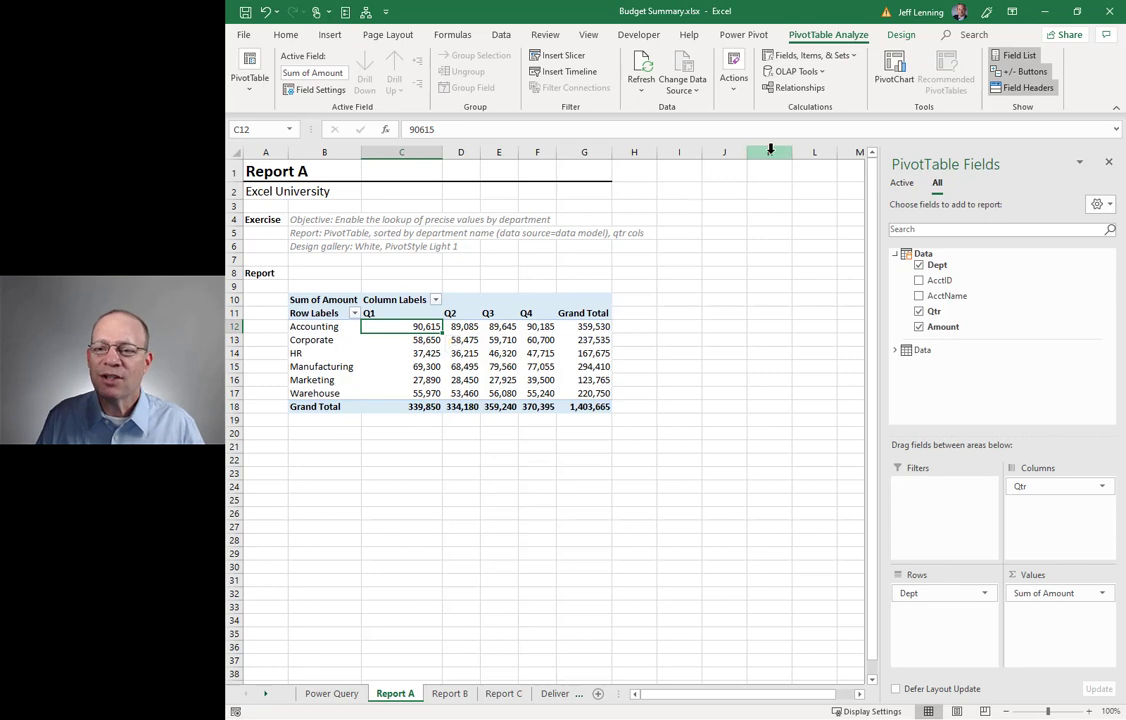
pyautogui.click(902, 36)
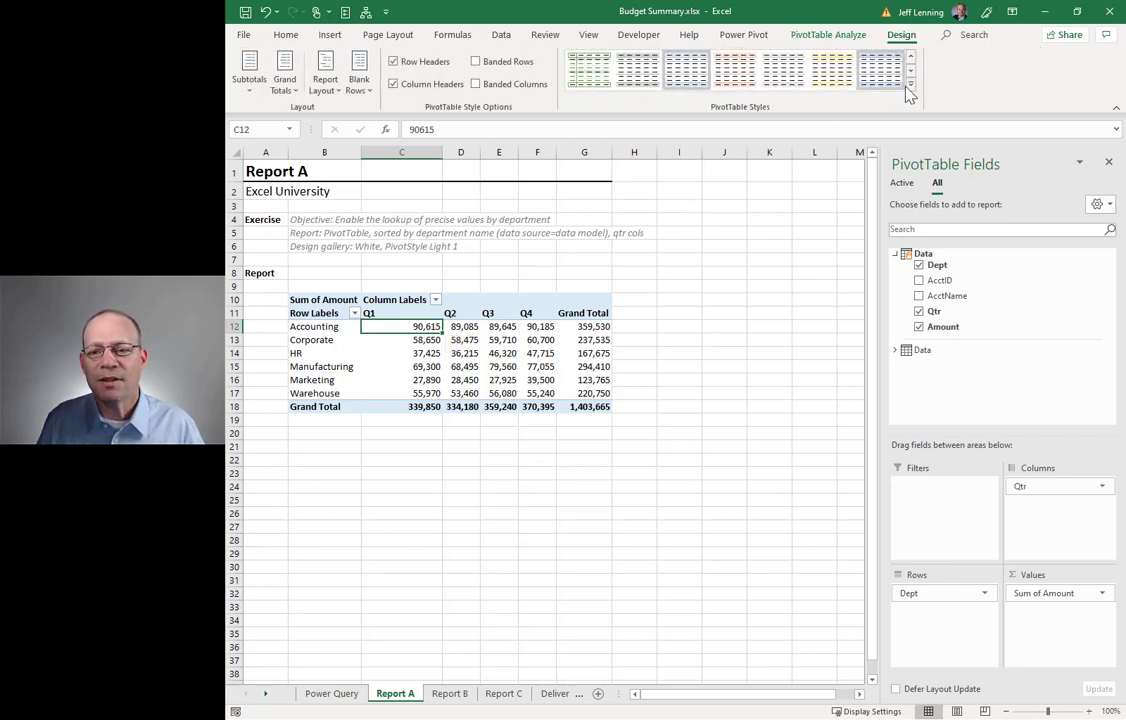
pyautogui.click(909, 87)
pyautogui.click(561, 80)
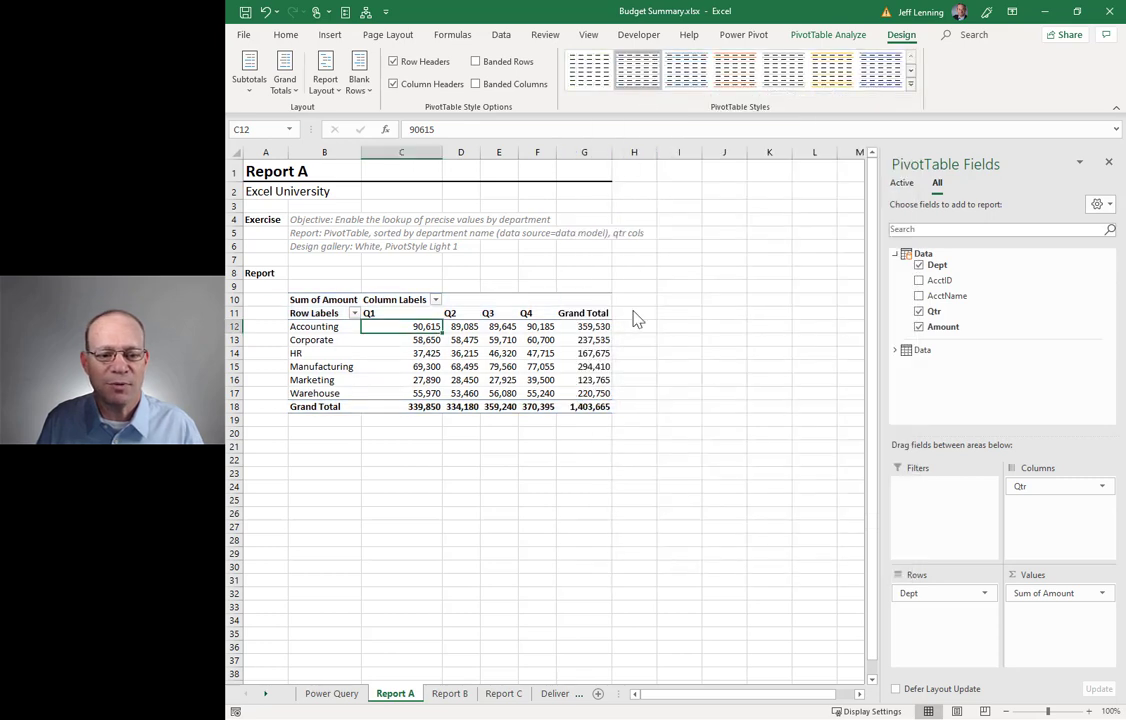
pyautogui.click(499, 462)
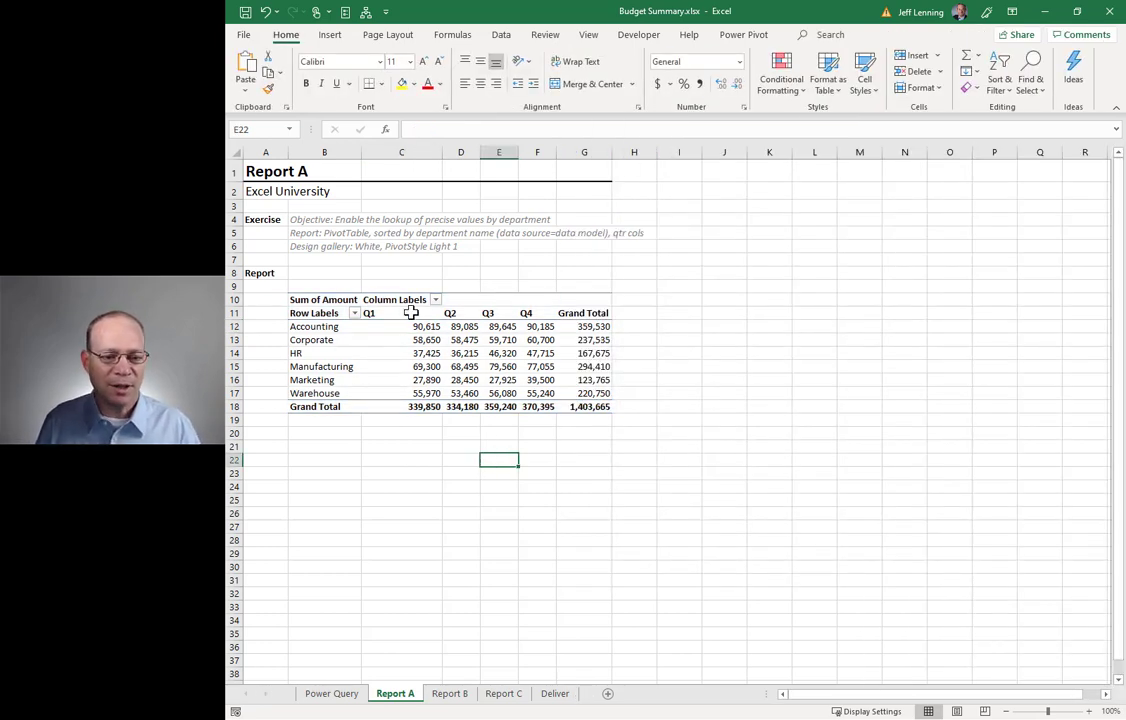
# Step: Right-align the PivotTable's column headings from Q1 through Grand Total in C11:G11
pyautogui.moveTo(411, 313); pyautogui.dragTo(590, 313)
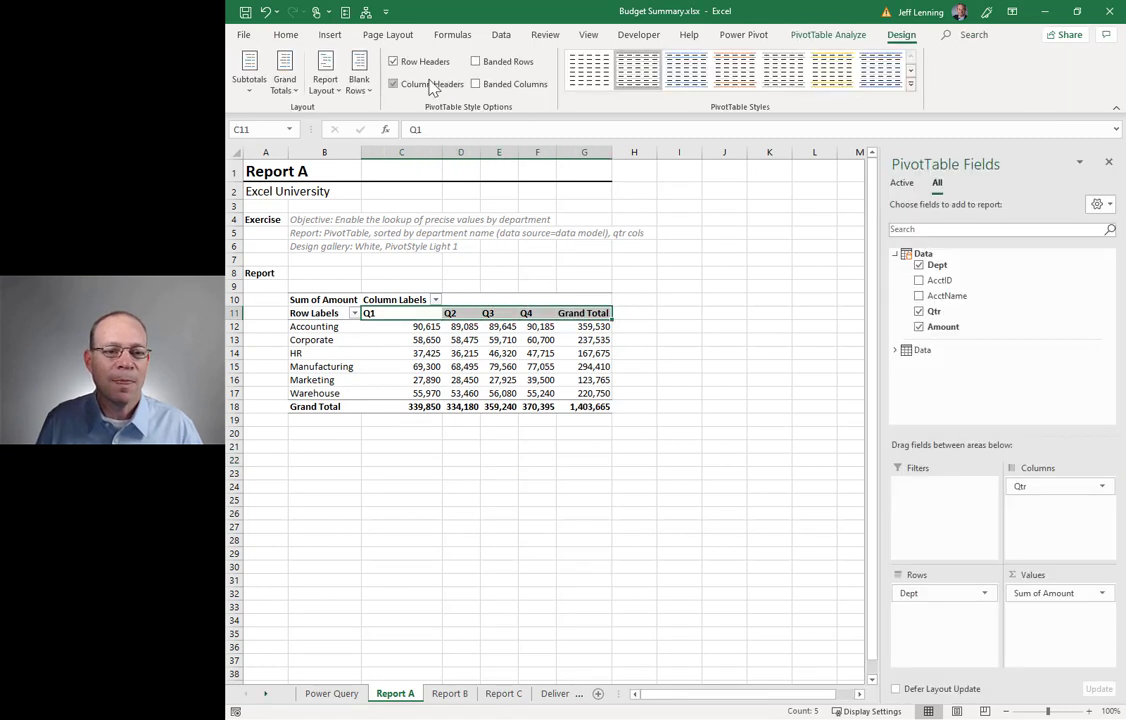
pyautogui.click(286, 34)
pyautogui.click(496, 83)
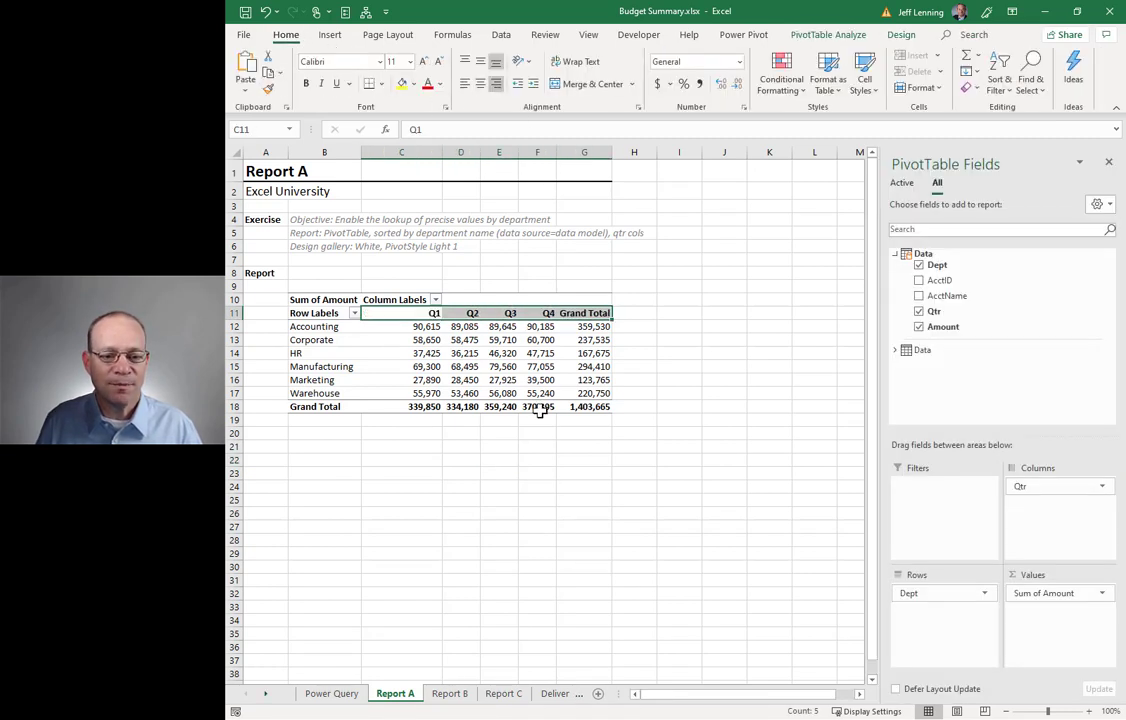
pyautogui.click(465, 524)
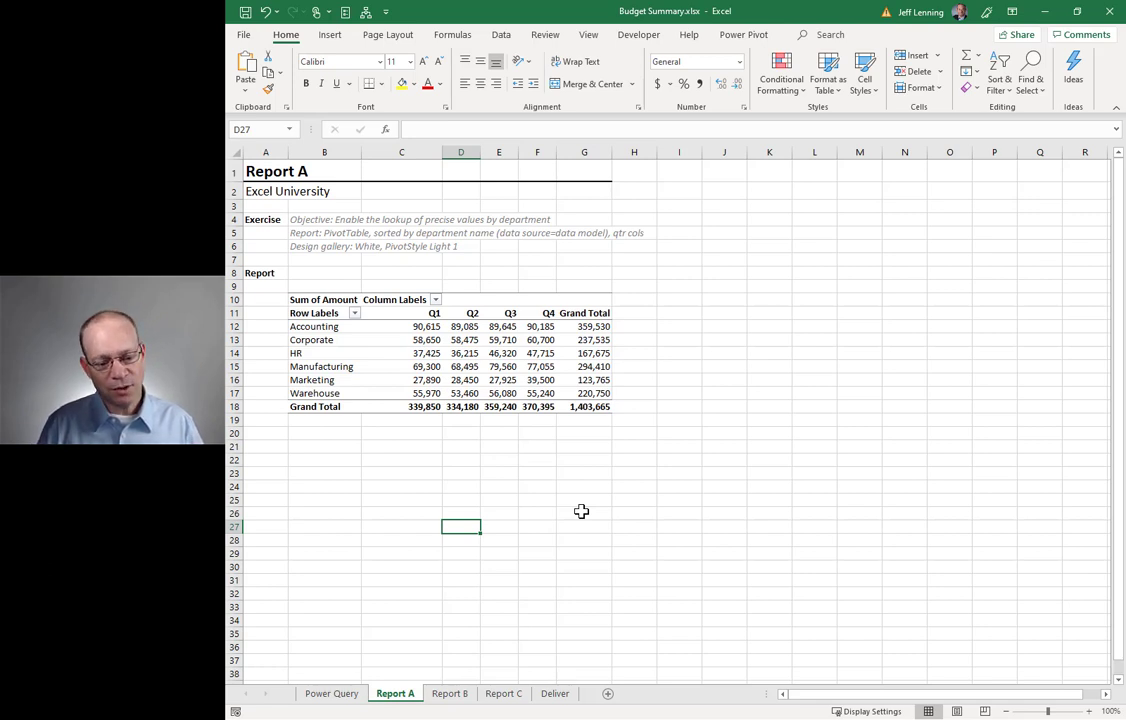
# Step: Insert a PivotChart from the workbook's Data Model at B10 of the Report B sheet and fit it over the shaded range B10:K25
pyautogui.click(452, 694)
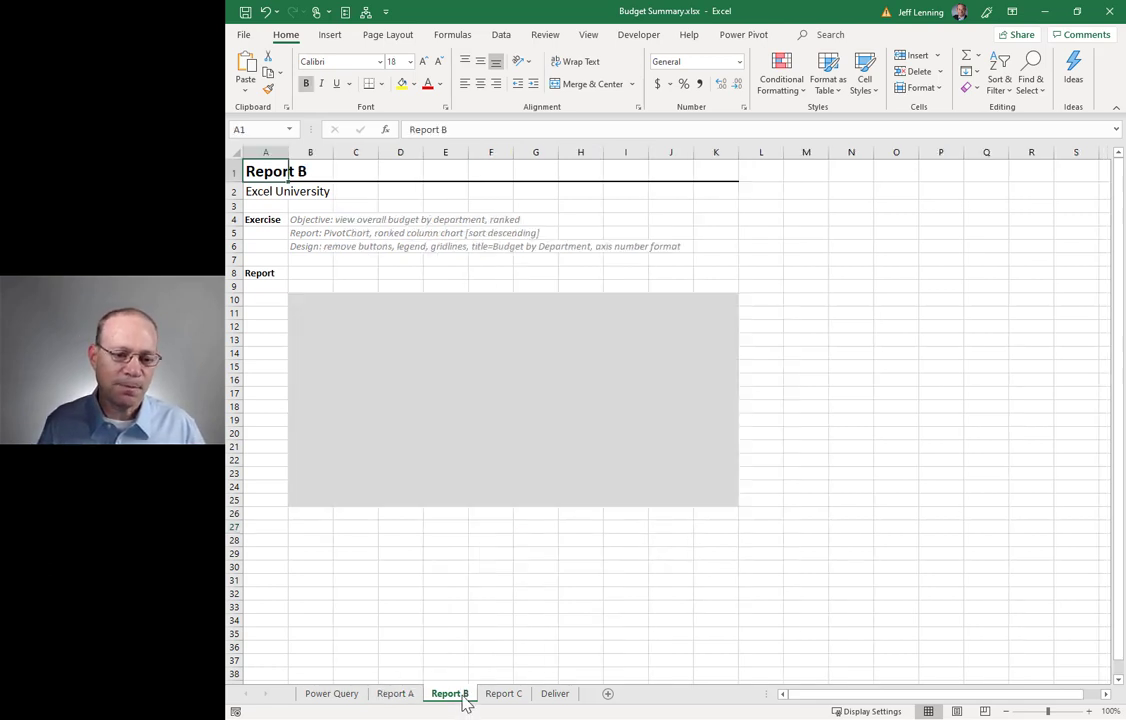
pyautogui.click(311, 300)
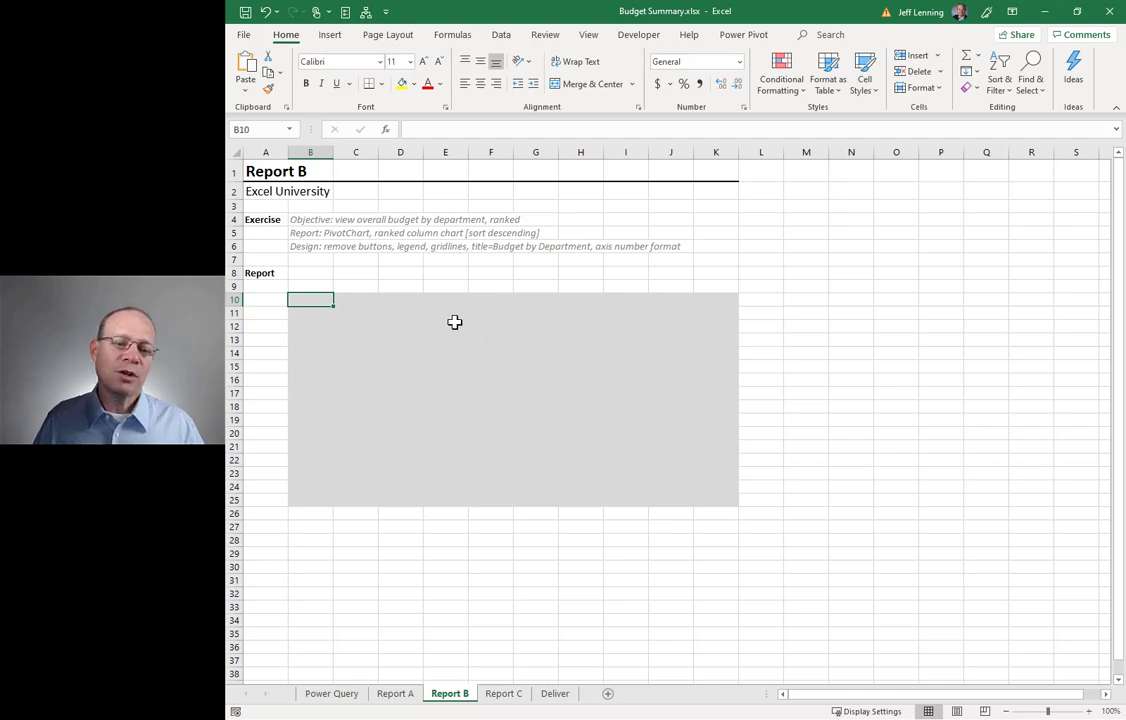
pyautogui.click(331, 35)
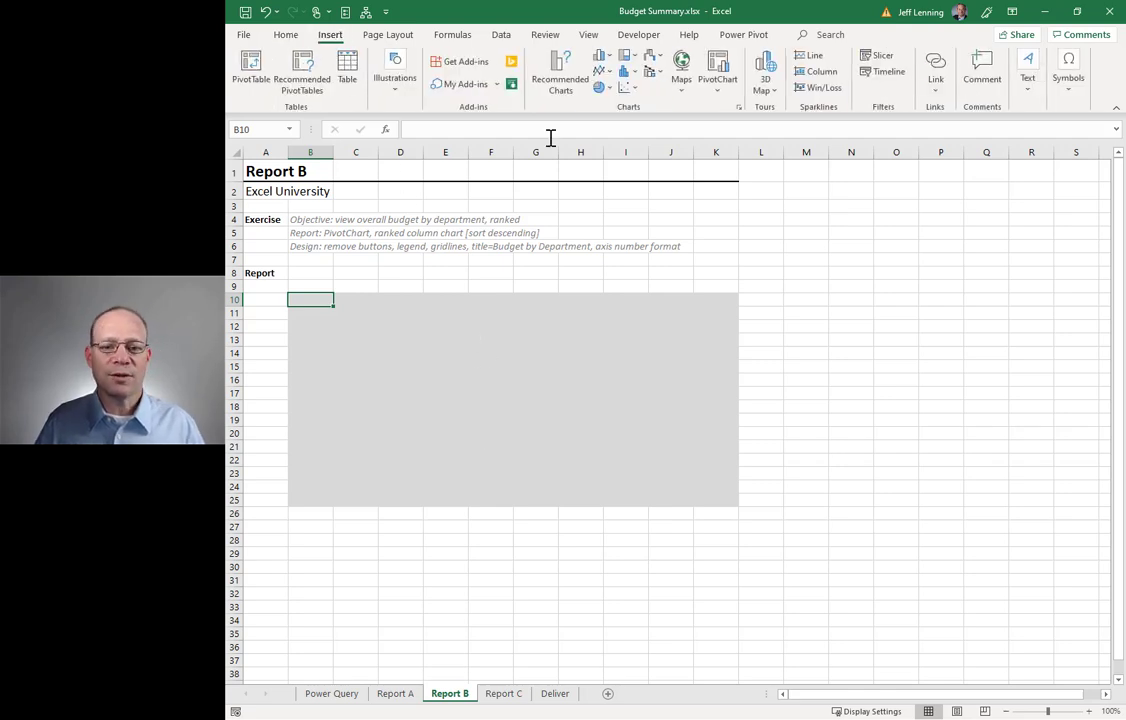
pyautogui.click(720, 72)
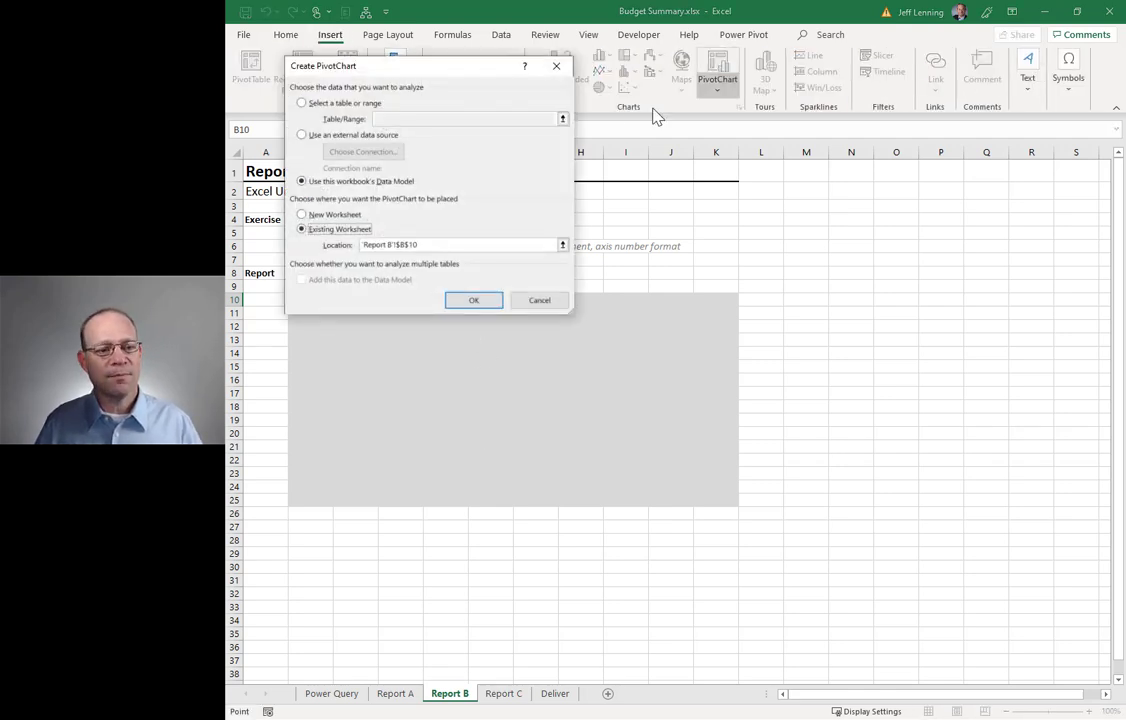
pyautogui.click(489, 303)
pyautogui.moveTo(586, 334); pyautogui.dragTo(369, 307)
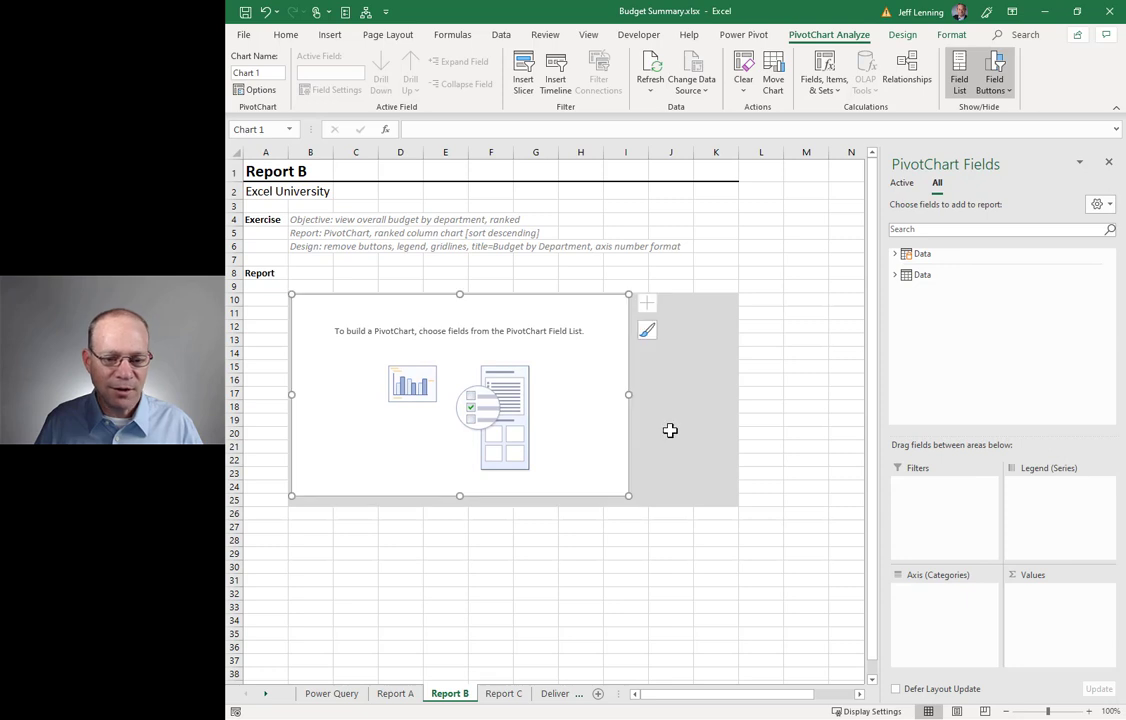
pyautogui.moveTo(631, 497); pyautogui.dragTo(735, 505)
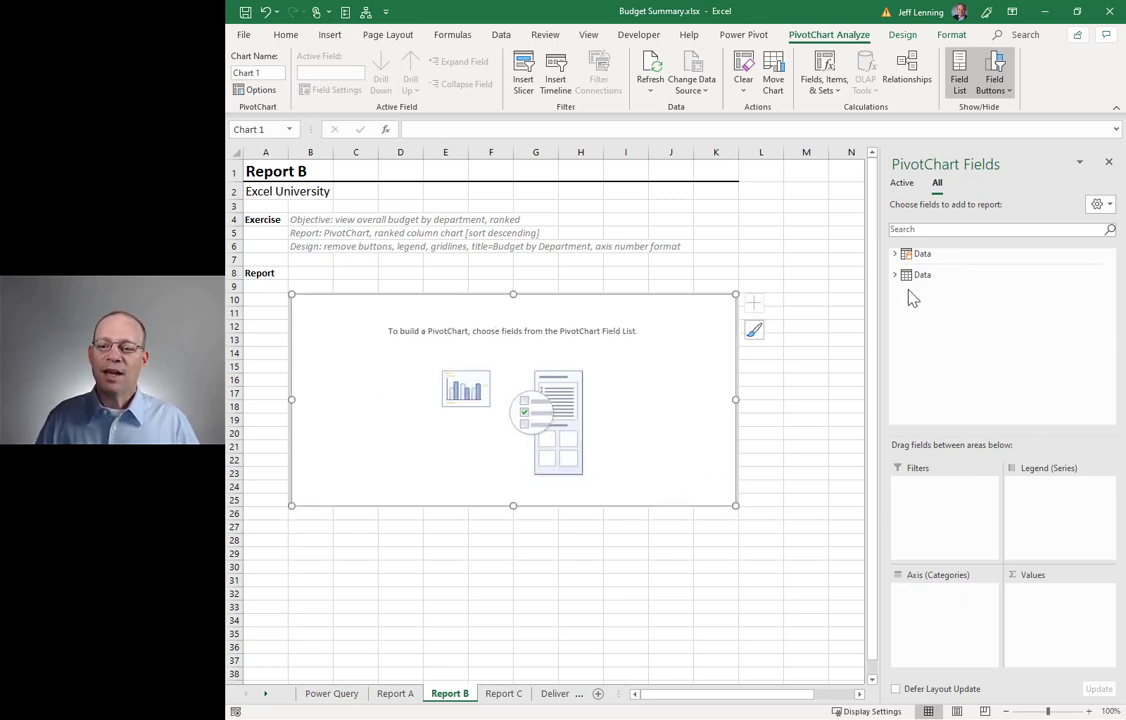
# Step: Chart the sum of Amount by Dept in the Report B PivotChart, using the Data Model's Data table
pyautogui.click(896, 255)
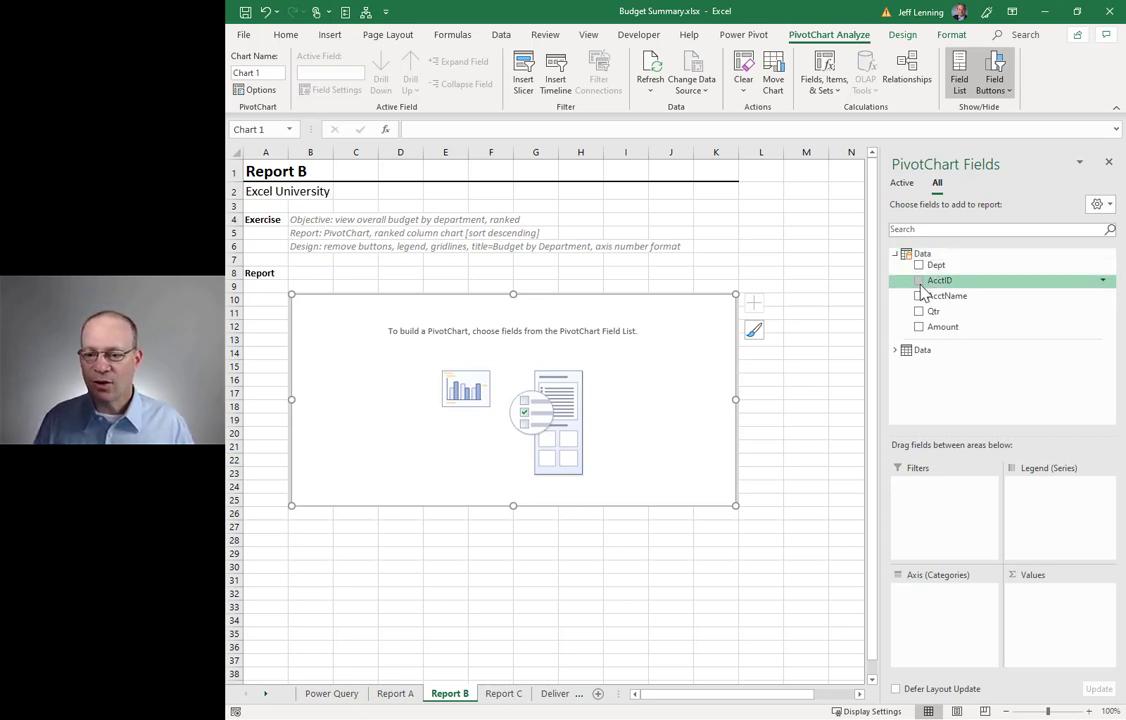
pyautogui.click(919, 265)
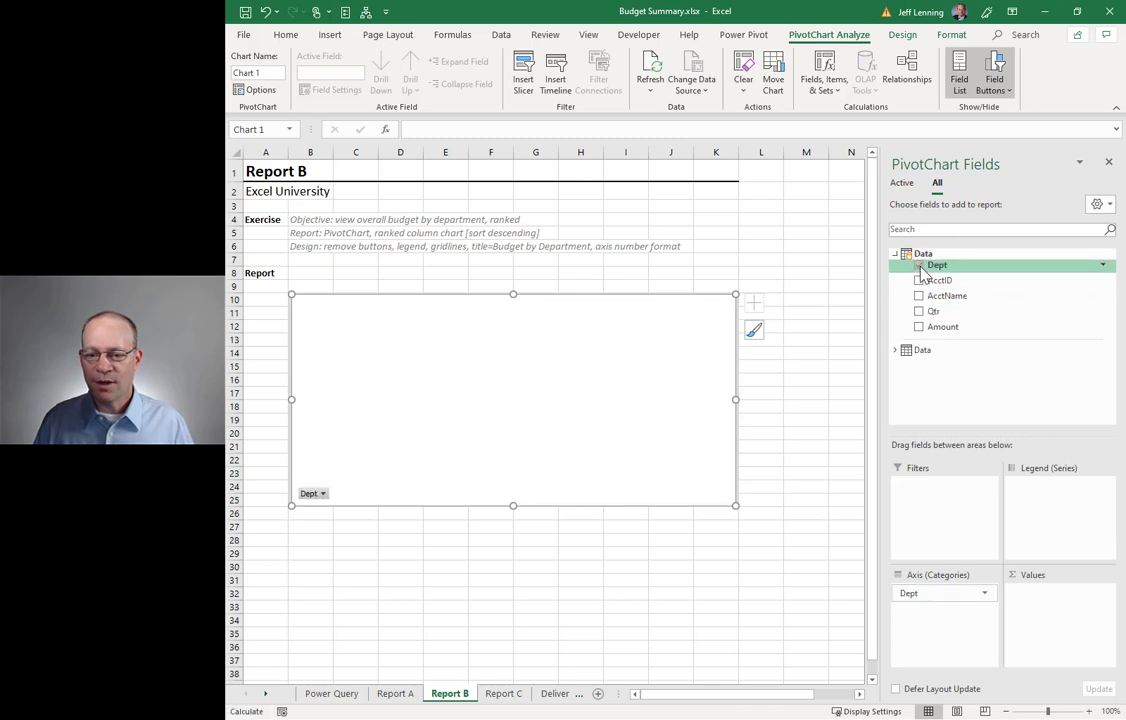
pyautogui.click(920, 329)
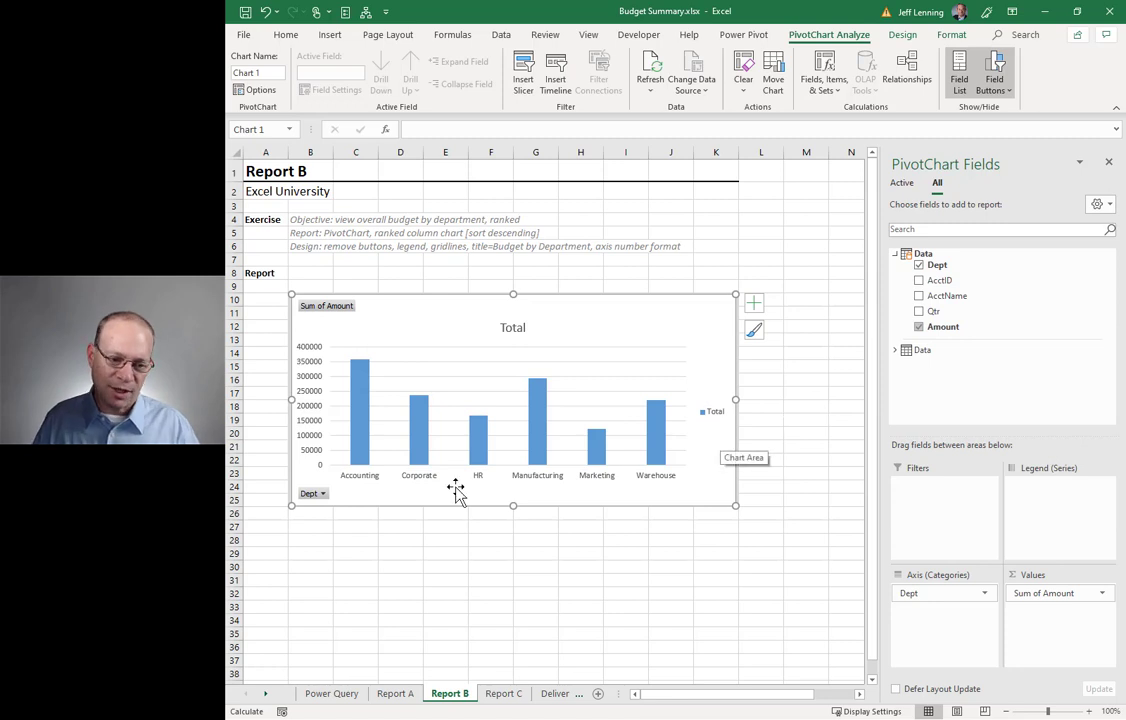
# Step: Sort the PivotChart's Dept categories in descending order by Sum of Amount
pyautogui.click(323, 496)
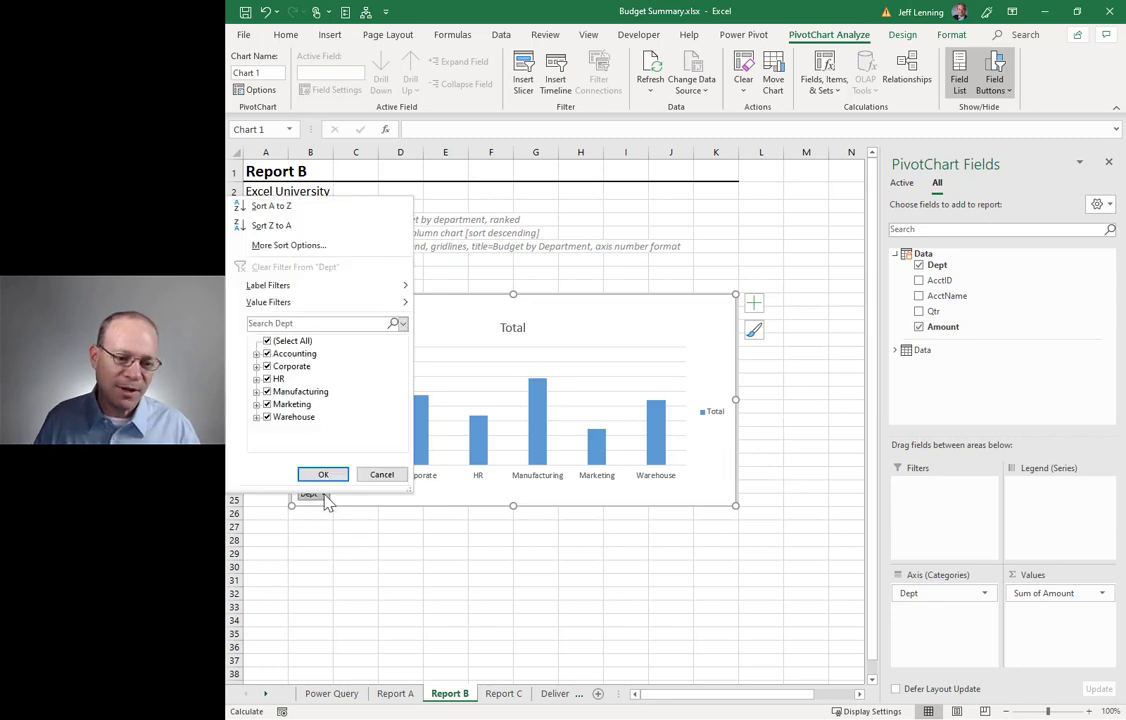
pyautogui.click(347, 250)
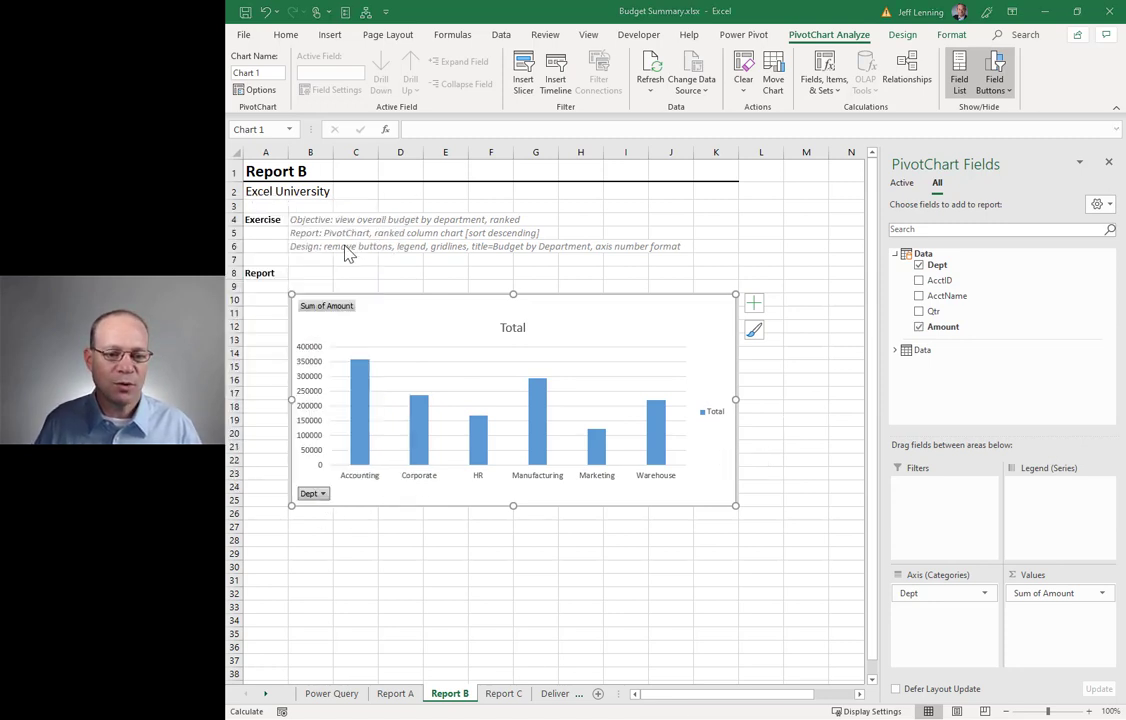
pyautogui.click(344, 174)
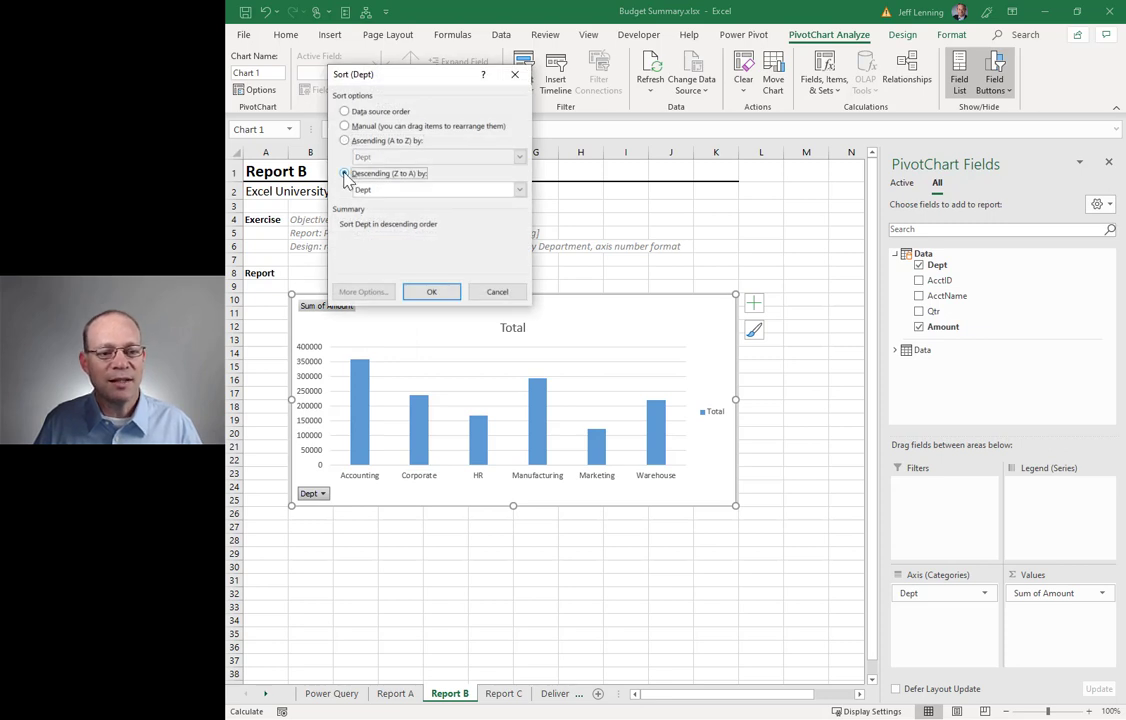
pyautogui.click(382, 189)
pyautogui.click(378, 212)
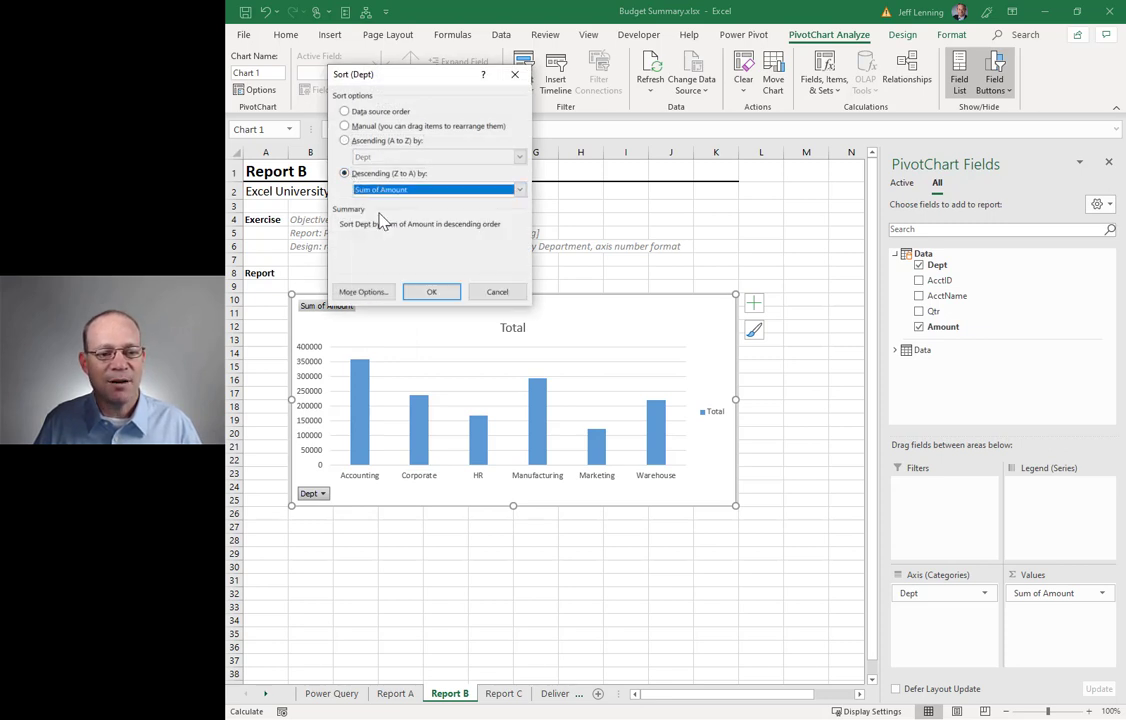
pyautogui.click(444, 293)
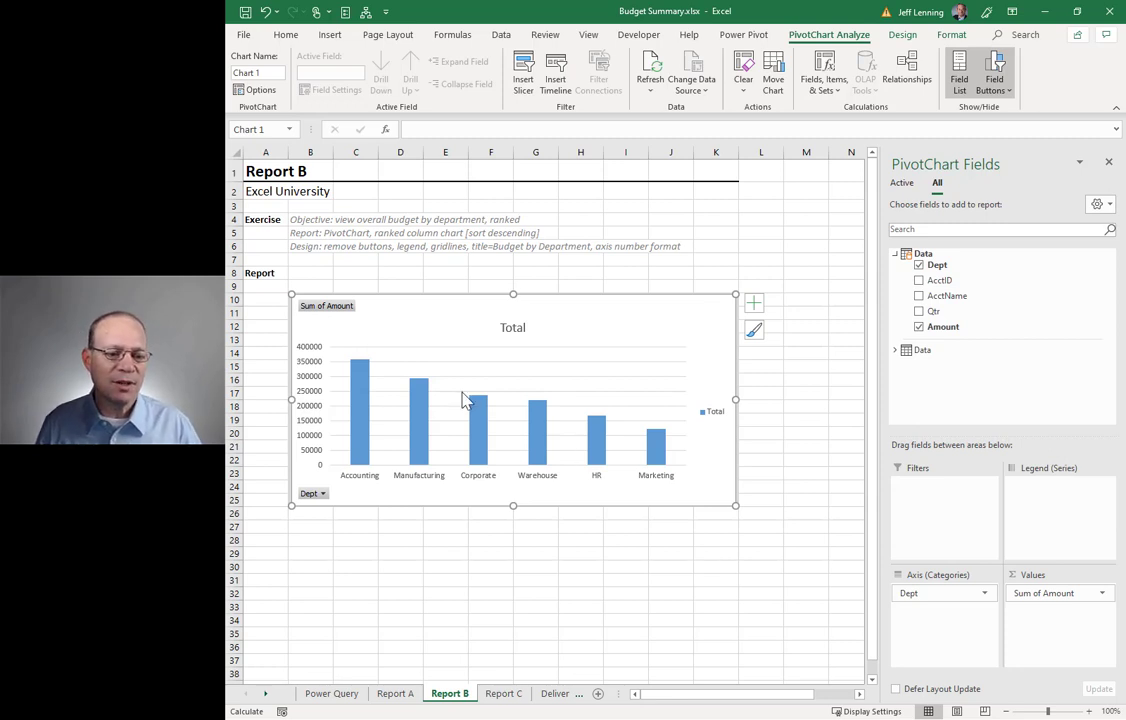
# Step: Hide all field buttons on the department PivotChart and remove its gridlines and legend
pyautogui.rightClick(342, 313)
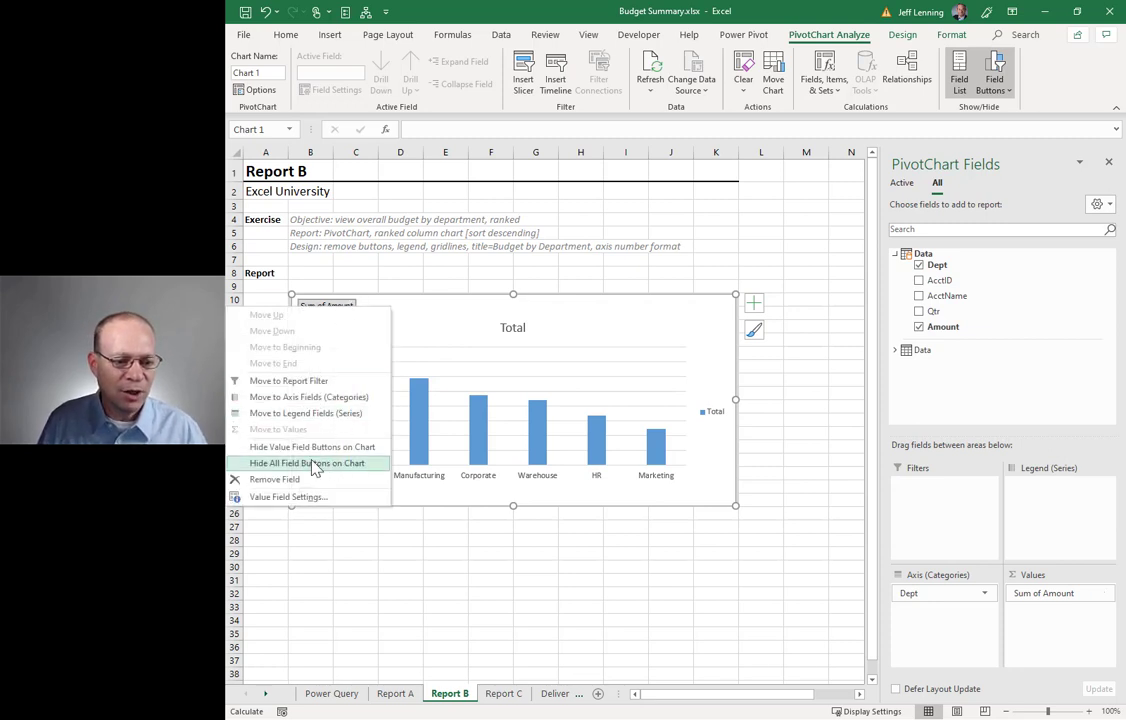
pyautogui.click(246, 458)
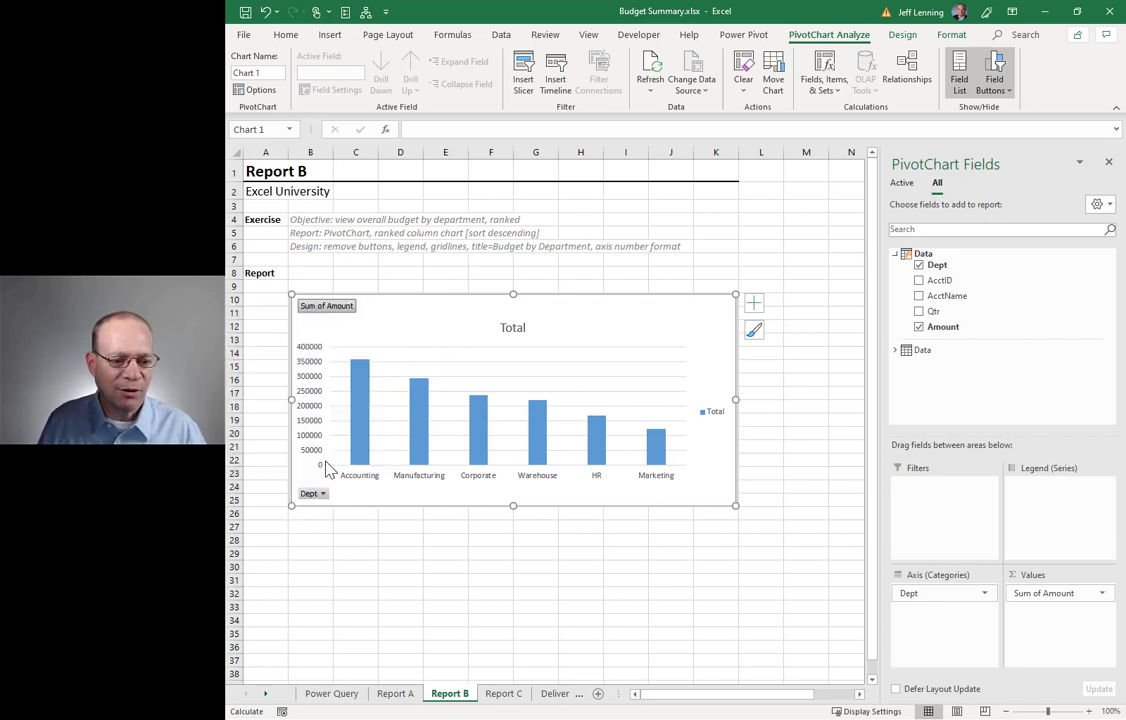
pyautogui.click(754, 303)
pyautogui.click(818, 408)
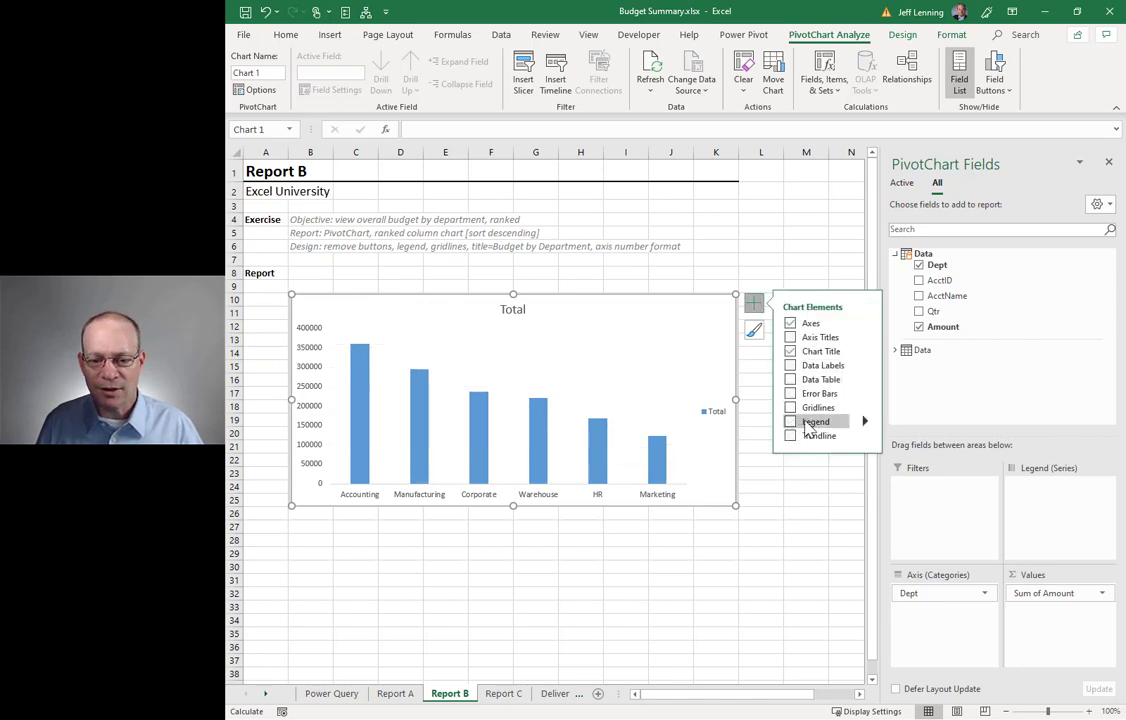
pyautogui.click(815, 422)
# Step: Change the Report B chart title to "Budget by Department"
pyautogui.click(513, 309)
pyautogui.doubleClick(513, 310)
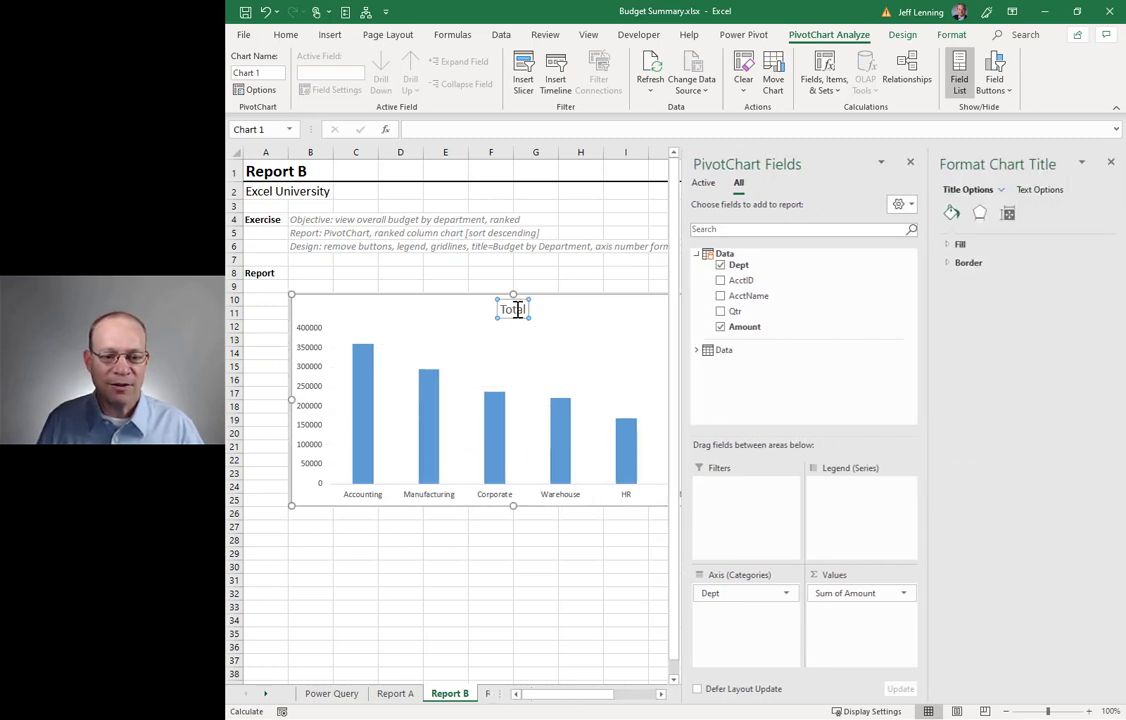
pyautogui.write('Budg')
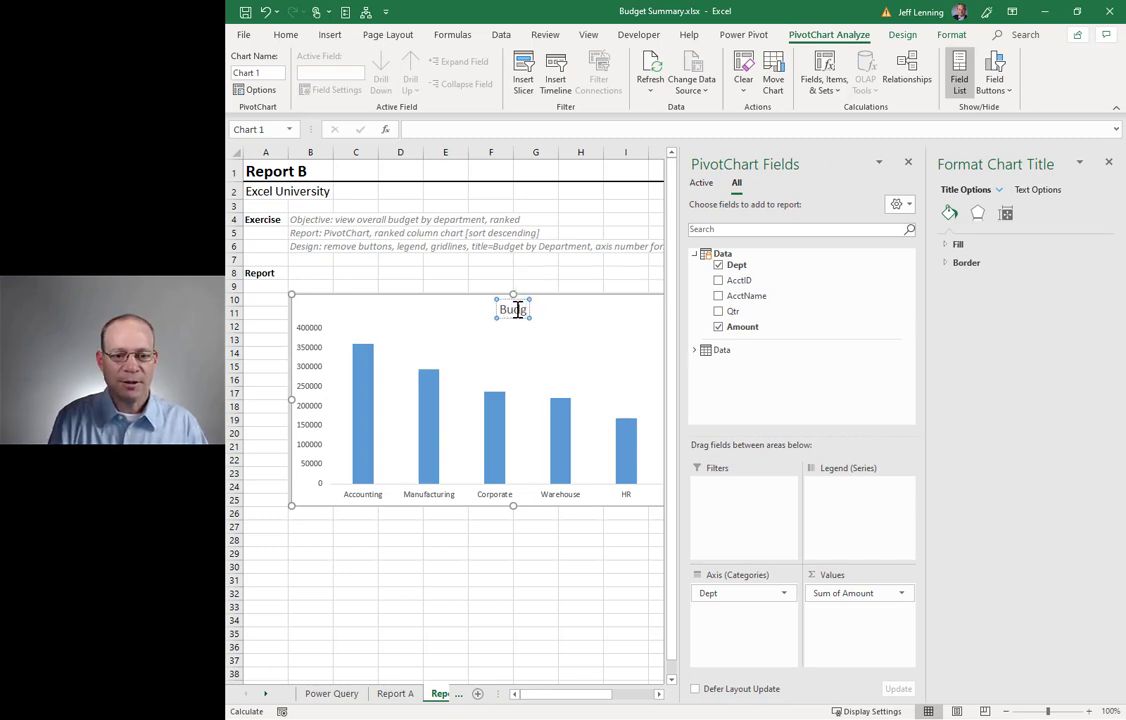
pyautogui.write('et by Dep')
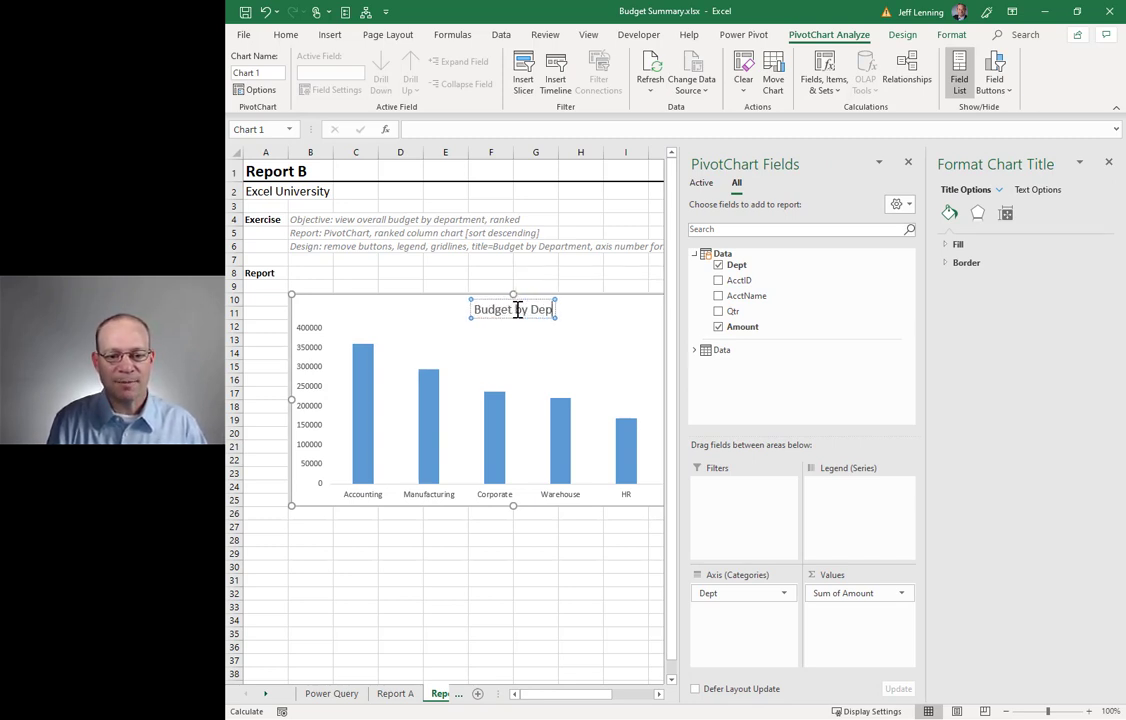
pyautogui.write('artment')
pyautogui.click(530, 286)
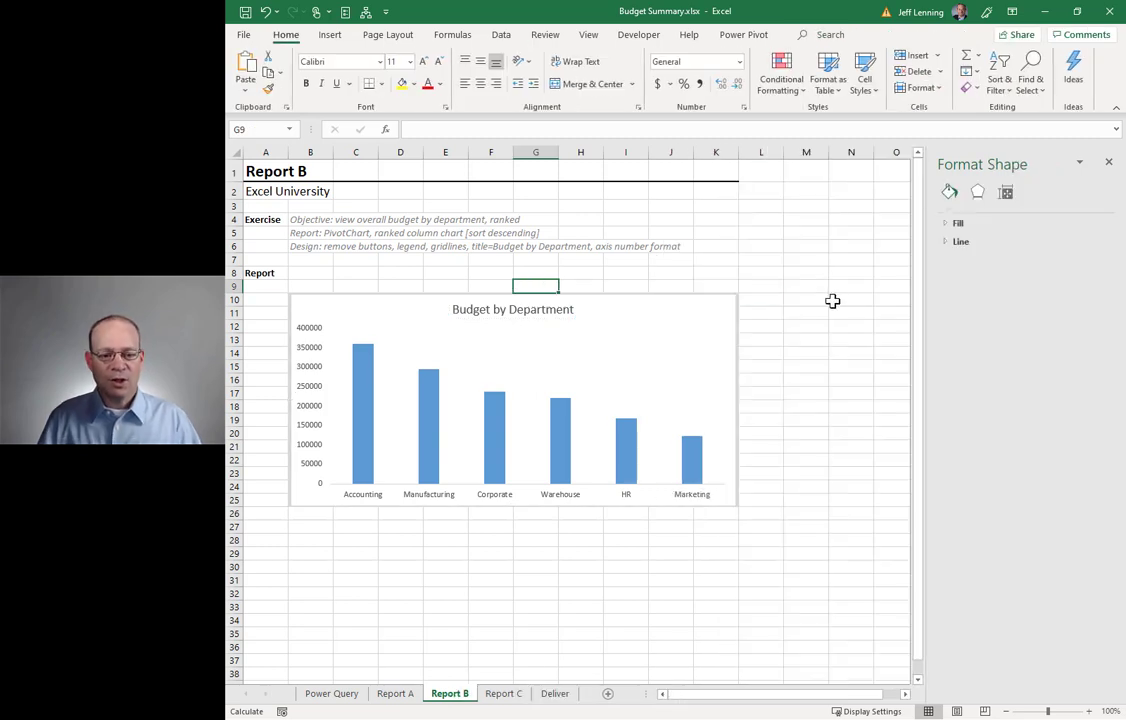
pyautogui.click(832, 301)
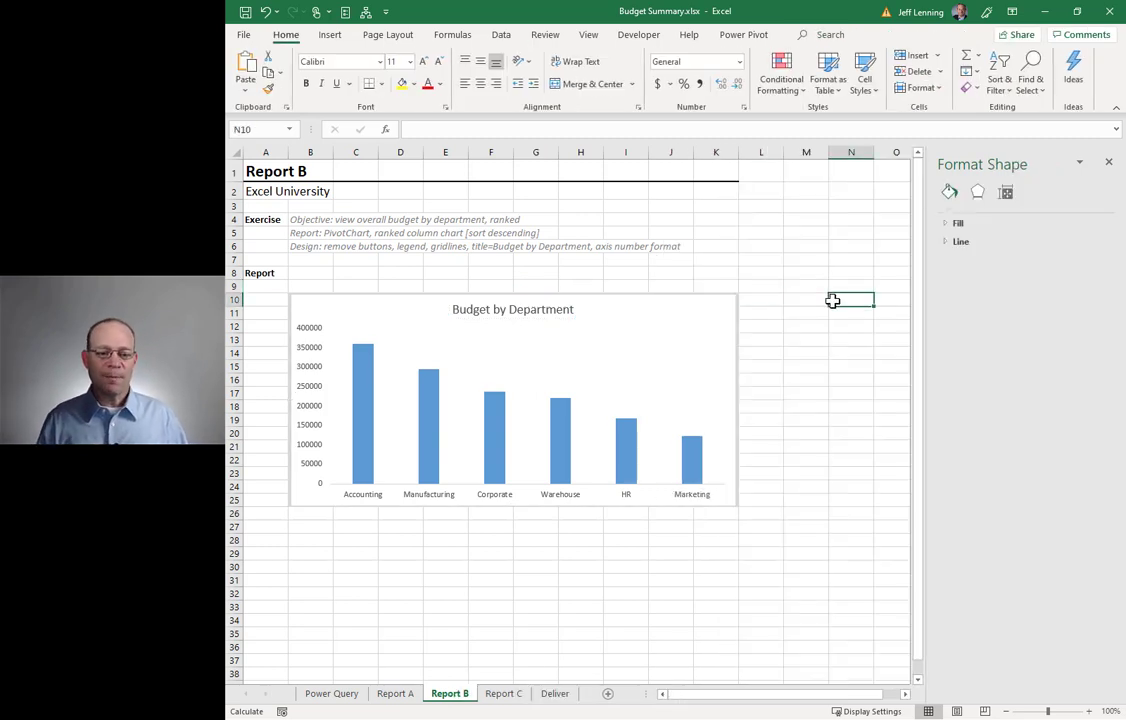
# Step: Insert a PivotChart from the workbook's Data Model at B10 of the Report C sheet and fit it over the shaded range B10:I24
pyautogui.click(505, 695)
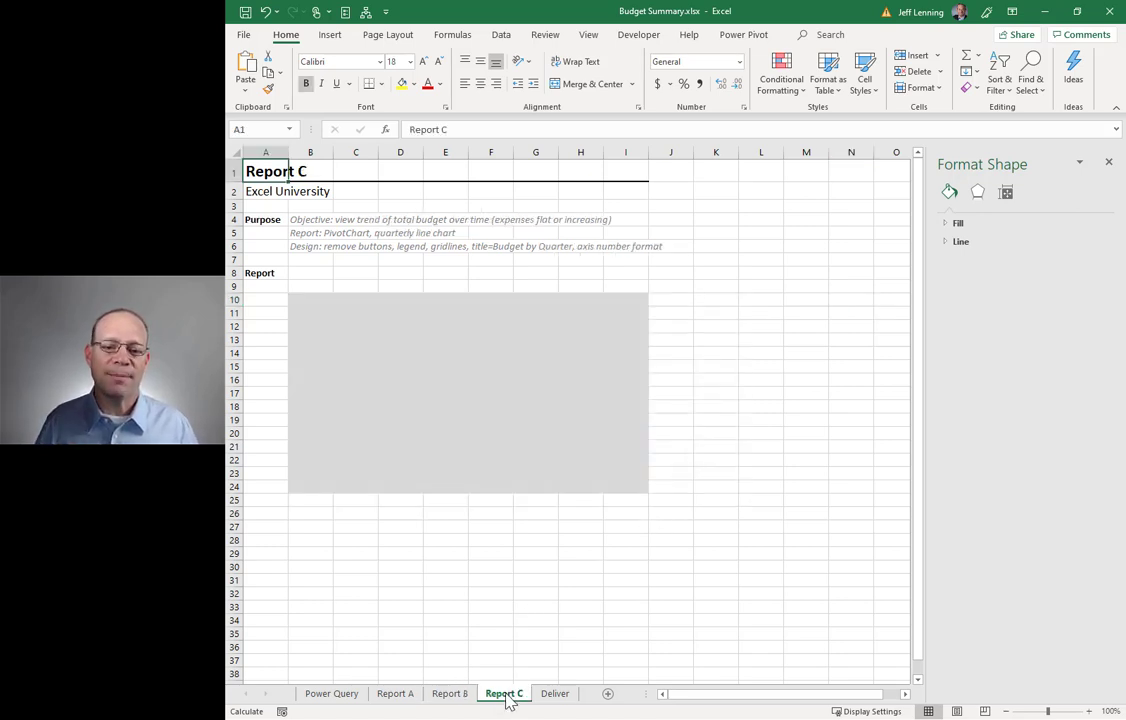
pyautogui.click(314, 297)
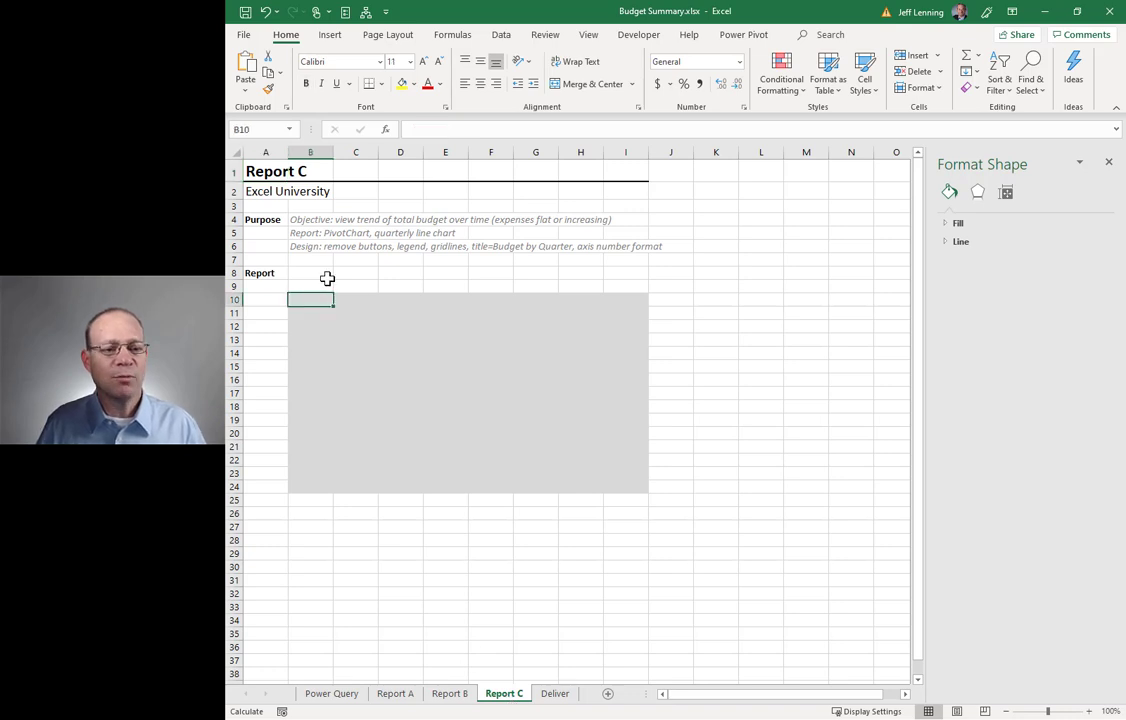
pyautogui.click(329, 35)
pyautogui.click(716, 68)
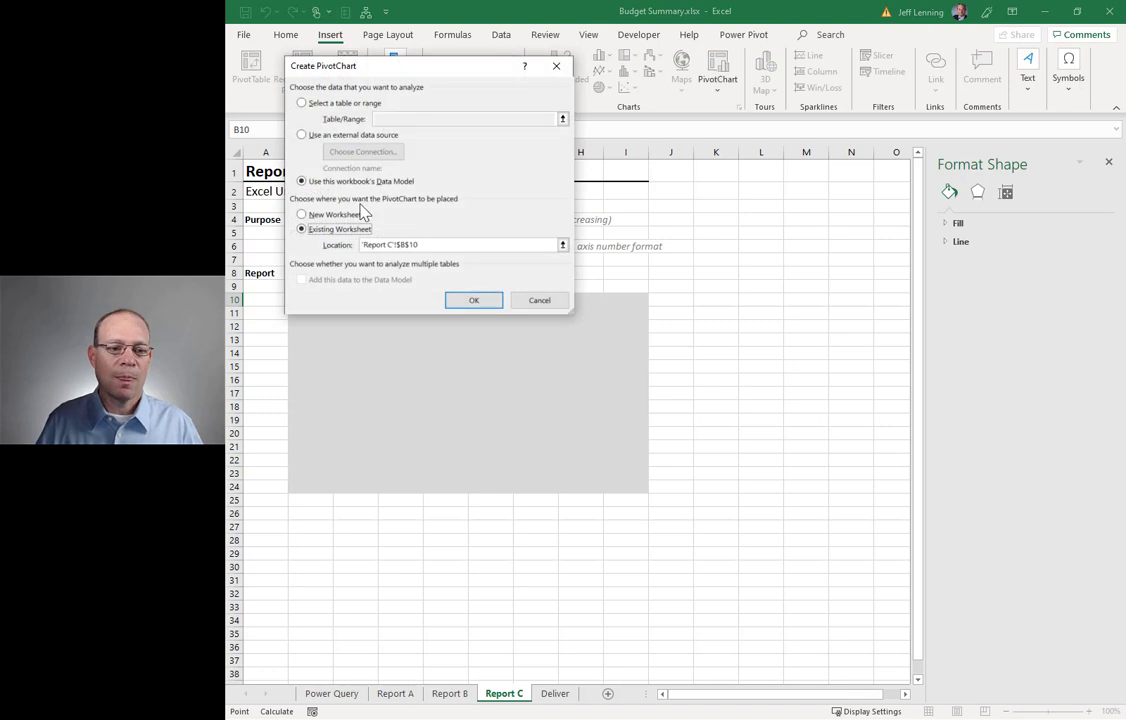
pyautogui.click(472, 300)
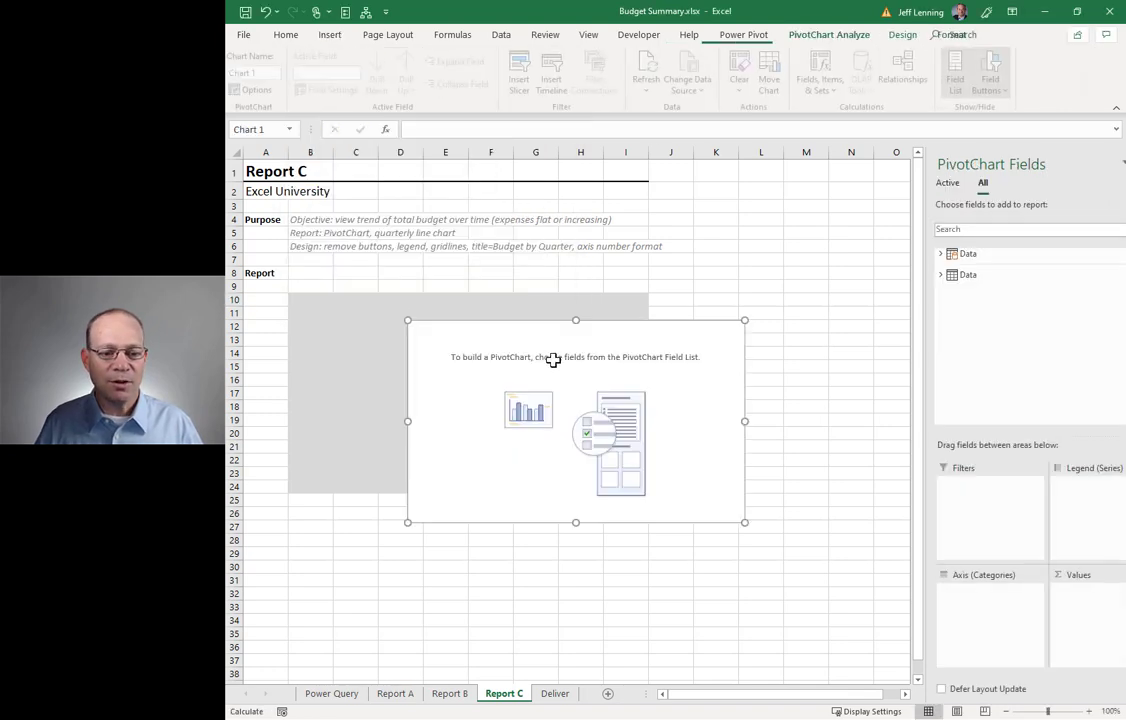
pyautogui.moveTo(484, 333); pyautogui.dragTo(368, 302)
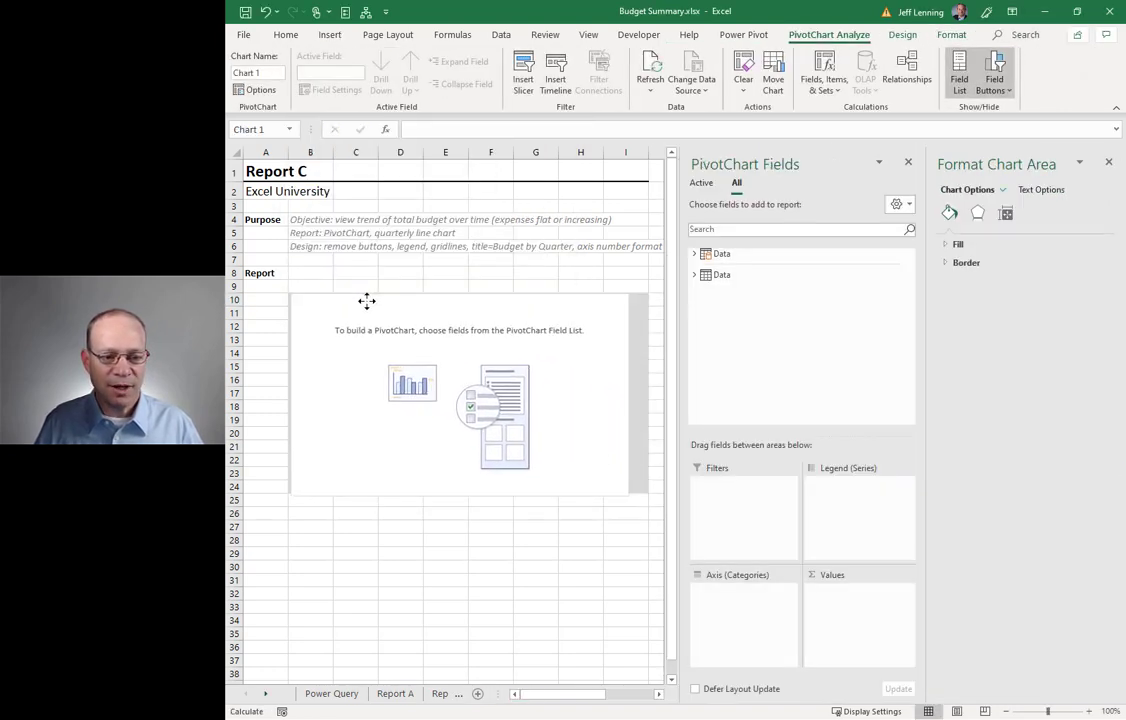
pyautogui.moveTo(626, 493); pyautogui.dragTo(643, 492)
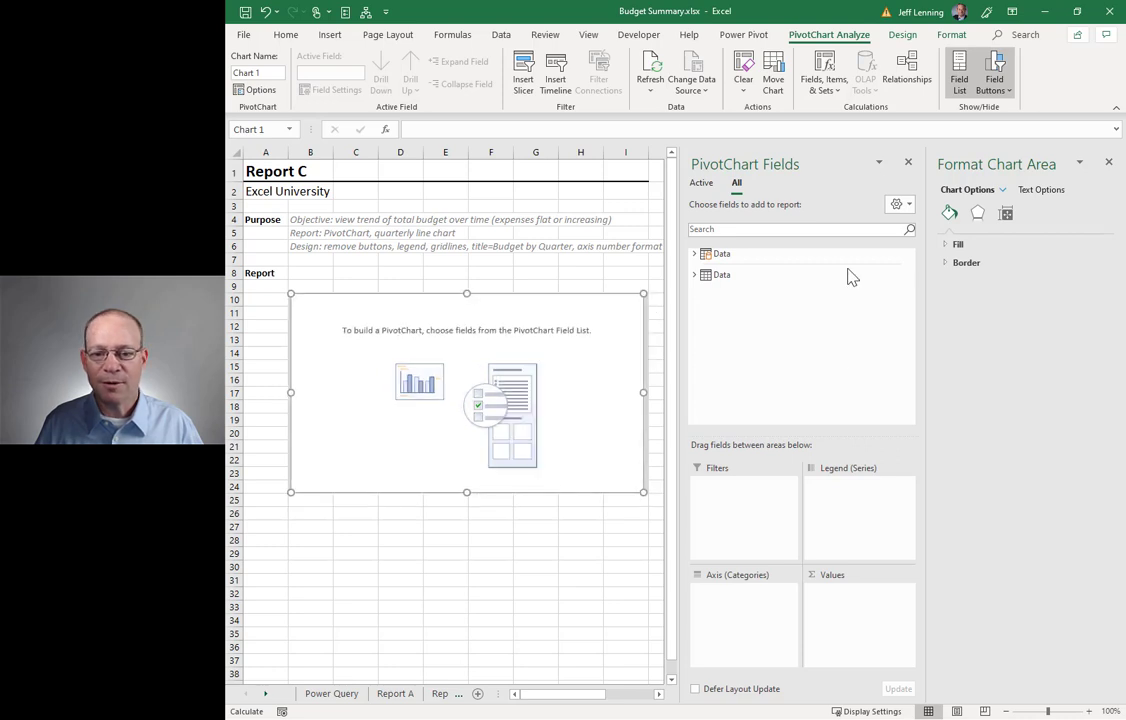
# Step: Close the chart area formatting options and chart the sum of Amount by Qtr from the Data table in Report C
pyautogui.click(1108, 162)
pyautogui.click(897, 254)
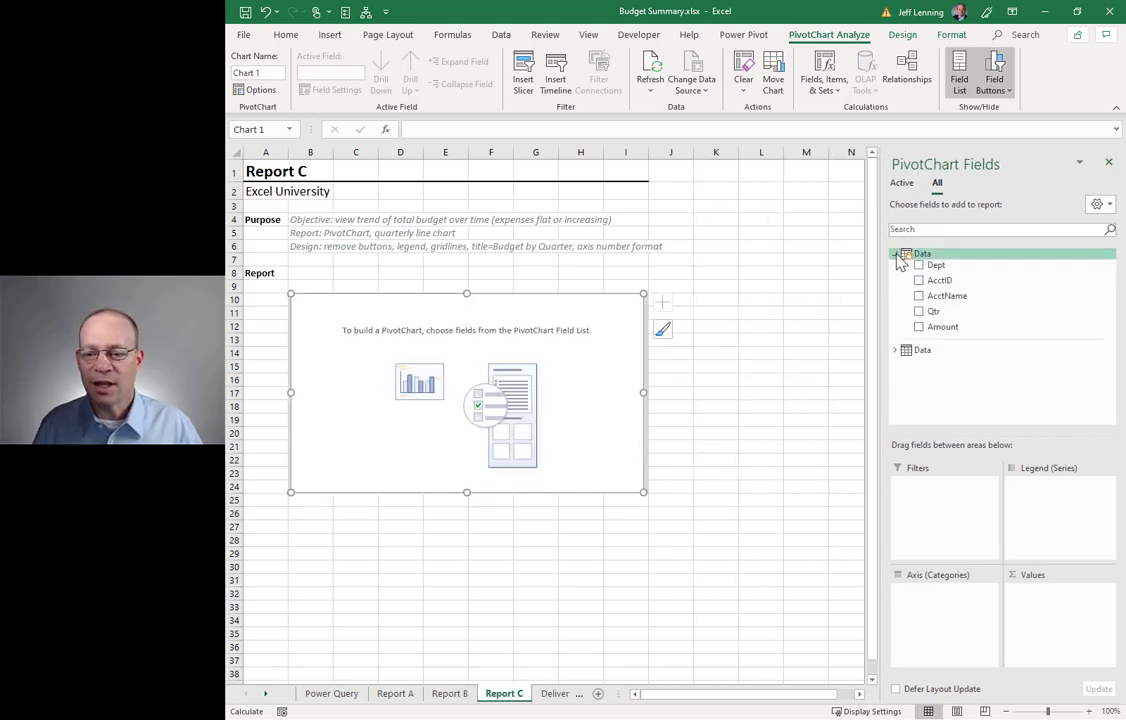
pyautogui.click(920, 327)
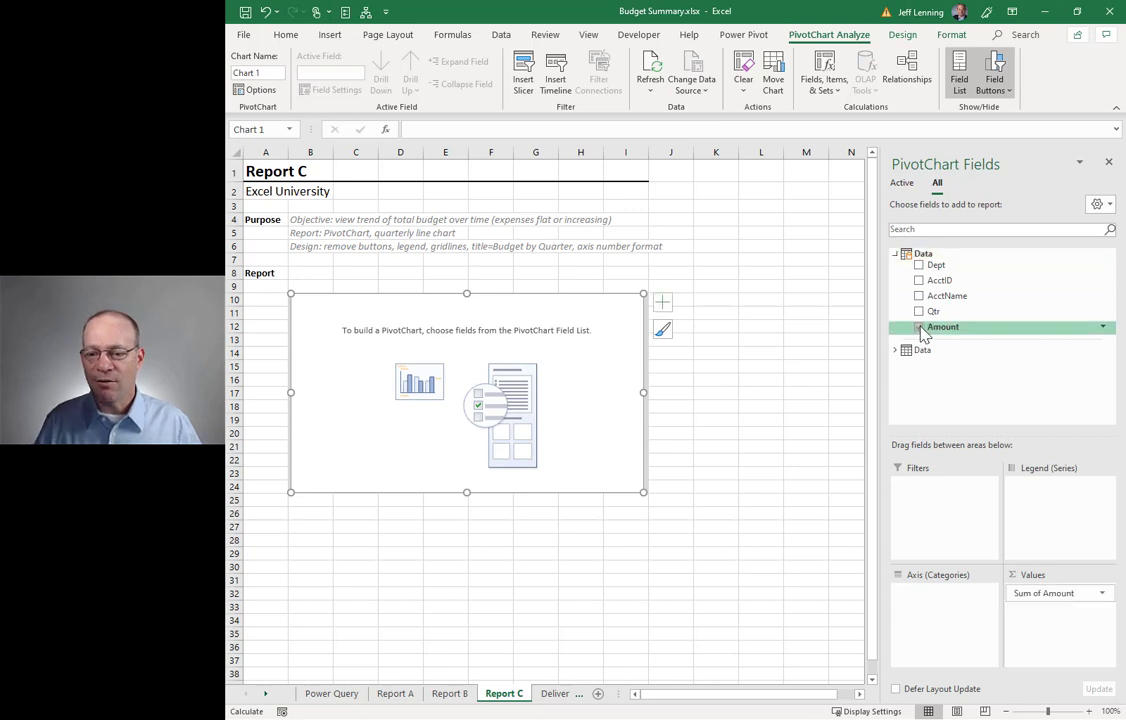
pyautogui.click(921, 312)
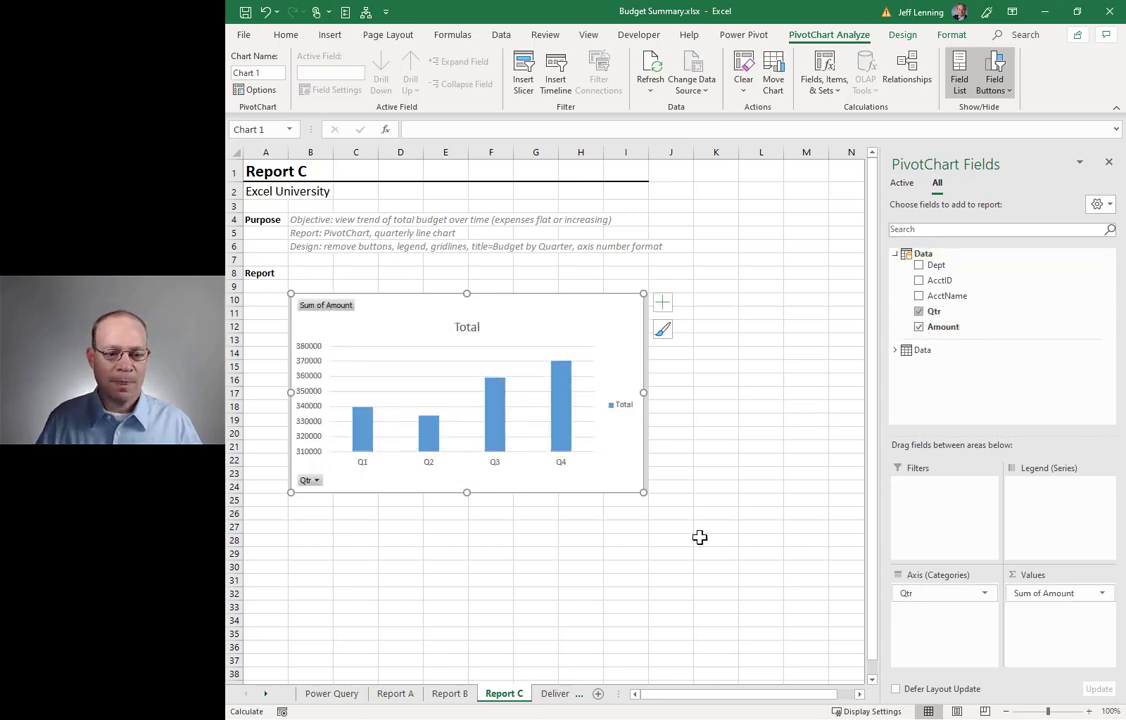
pyautogui.click(630, 576)
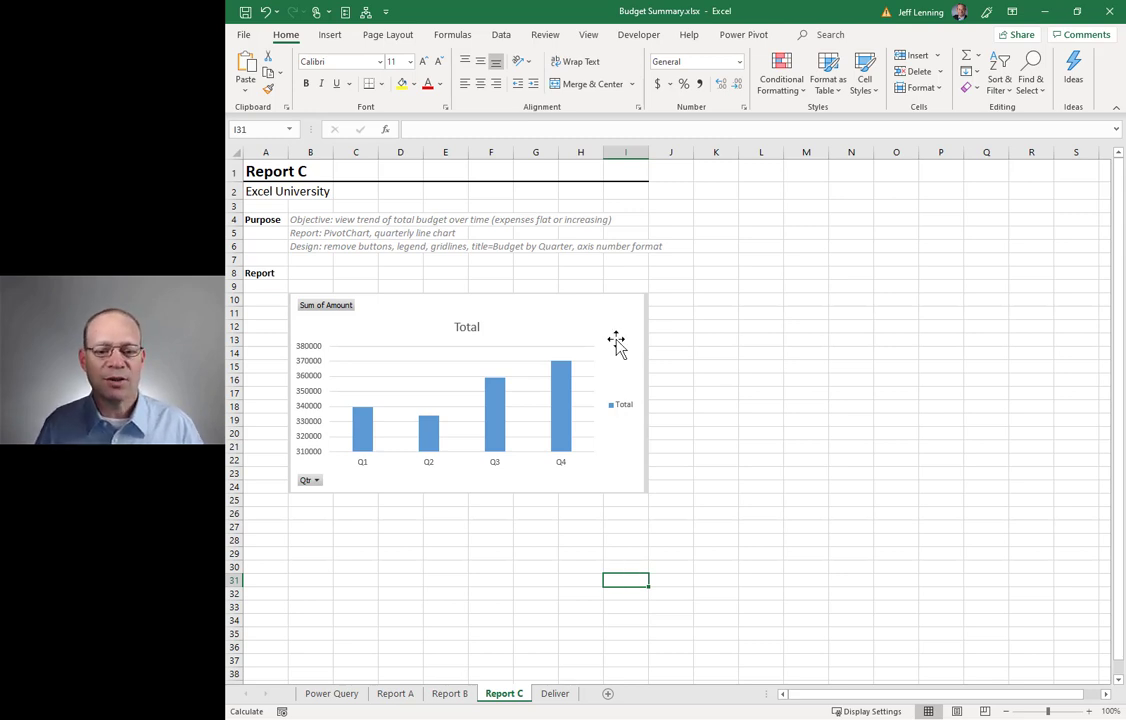
# Step: Change the Report C PivotChart from clustered column to a line chart
pyautogui.click(614, 304)
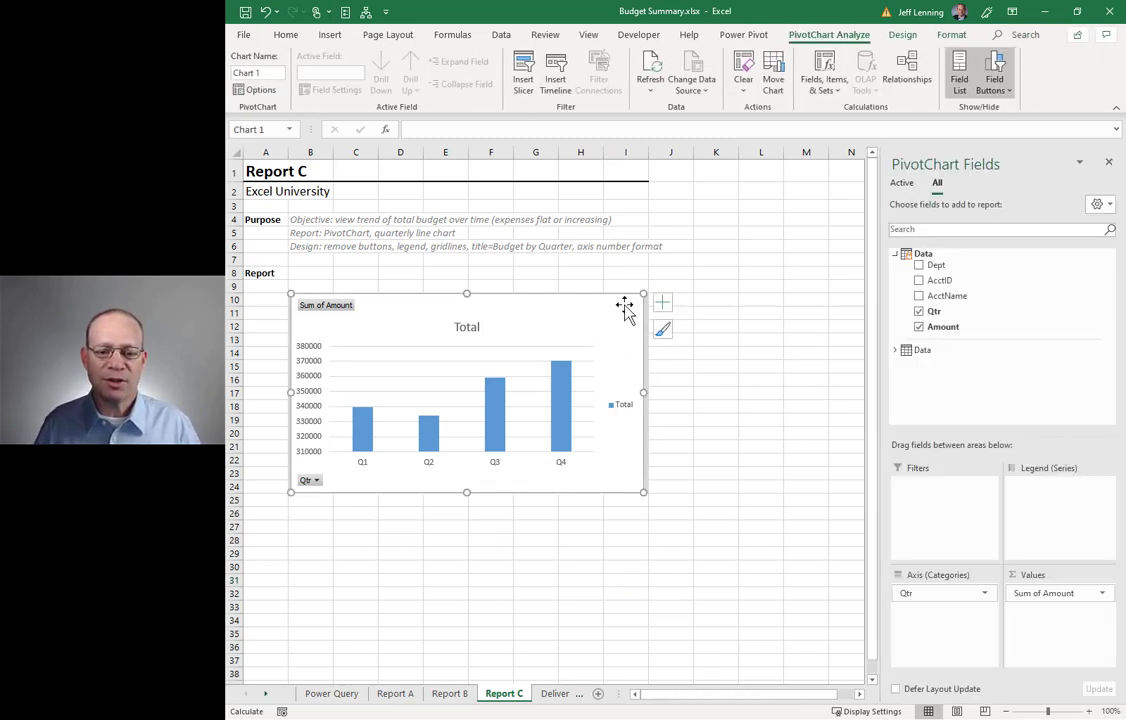
pyautogui.click(949, 37)
pyautogui.click(903, 36)
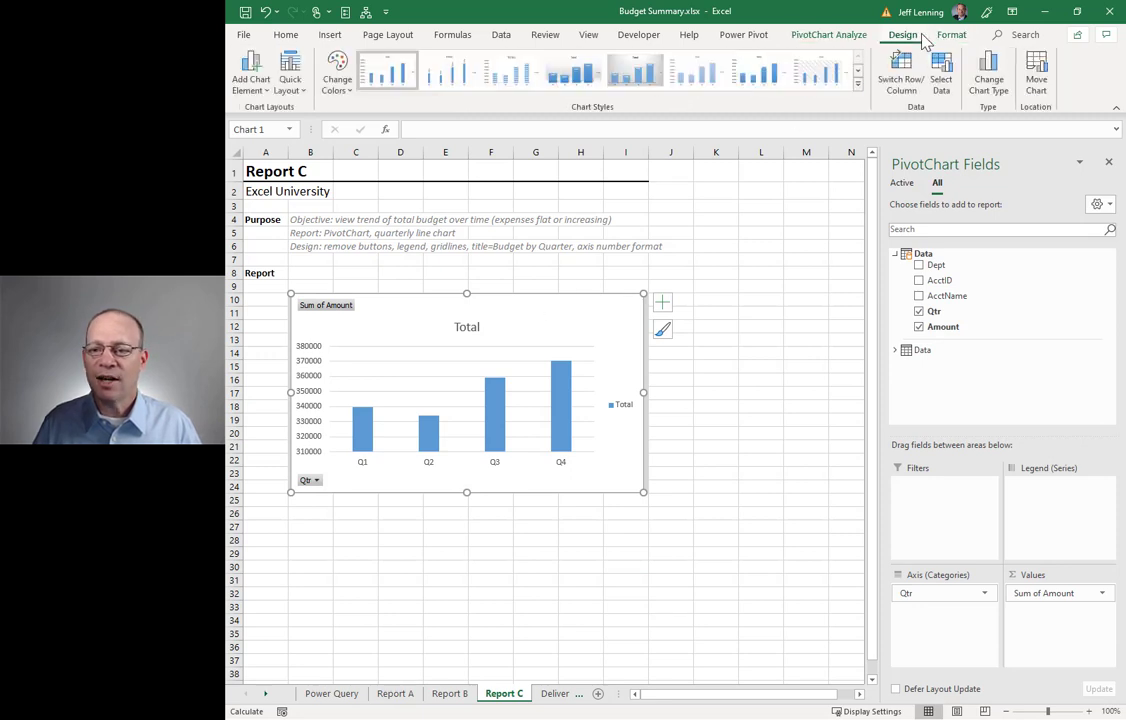
pyautogui.click(988, 82)
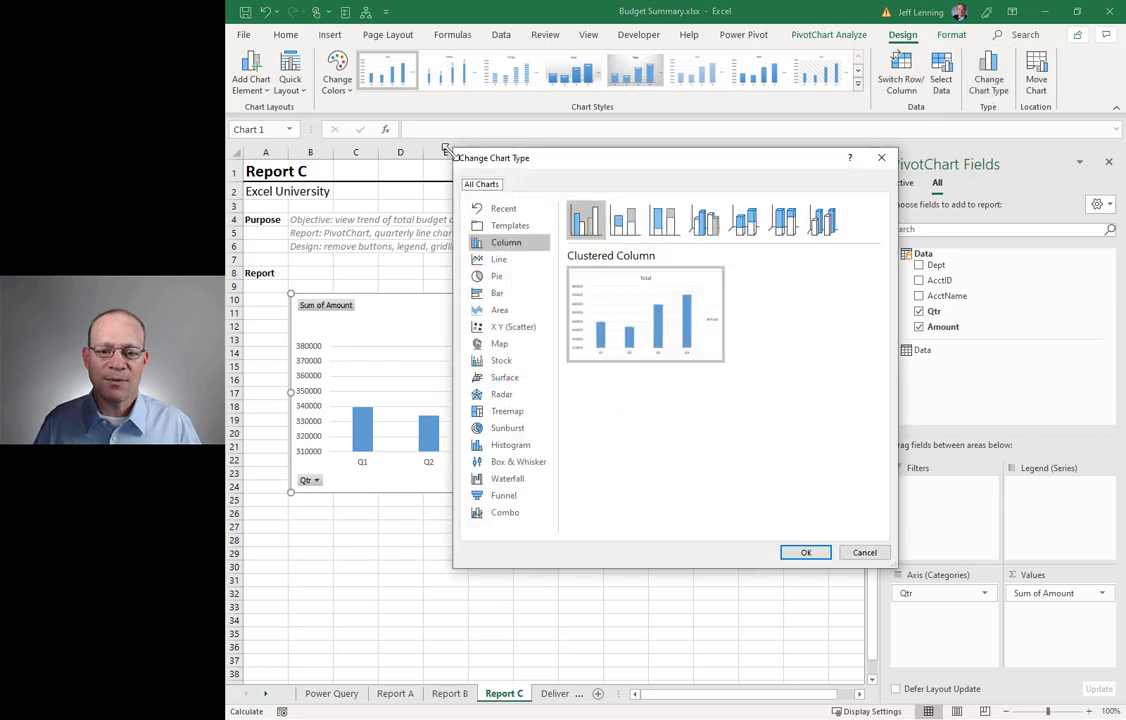
pyautogui.click(495, 262)
pyautogui.click(800, 552)
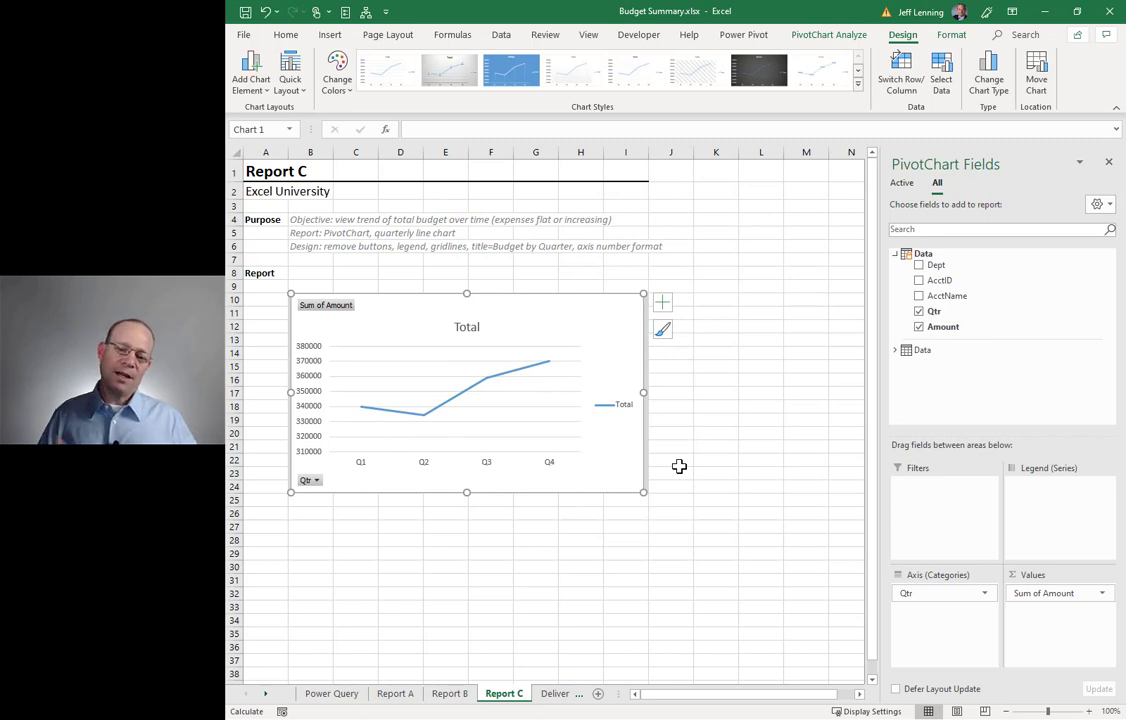
# Step: Hide all field buttons on the quarterly line chart and remove its gridlines and legend
pyautogui.rightClick(320, 306)
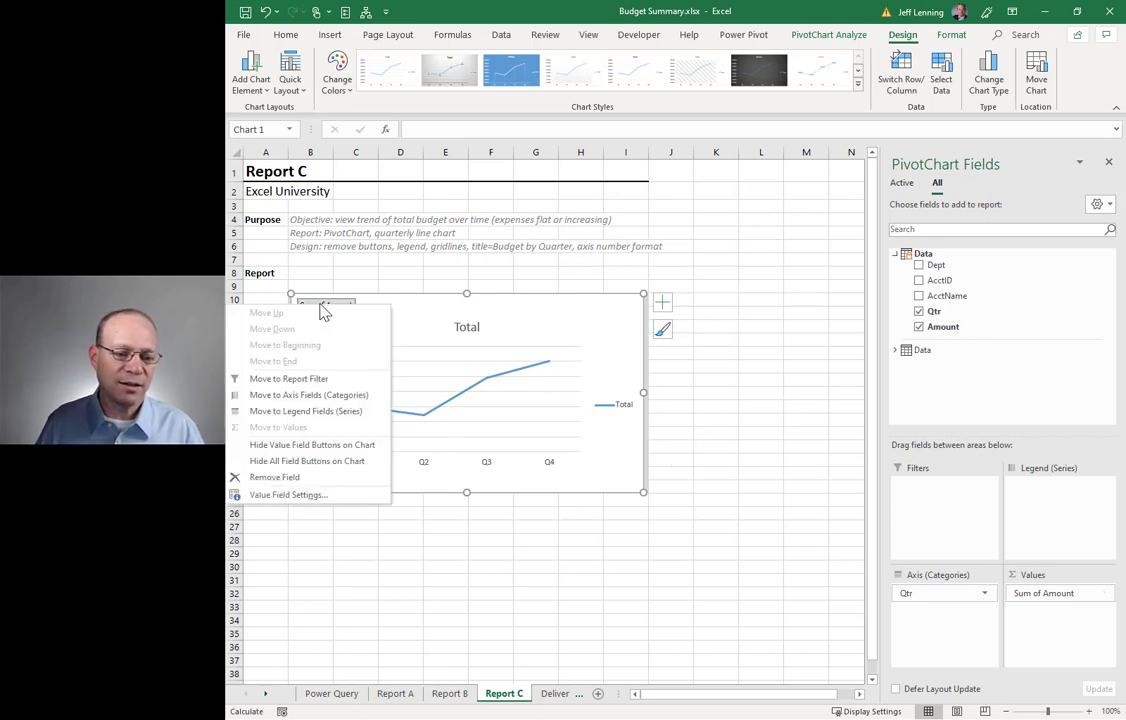
pyautogui.click(327, 463)
pyautogui.click(663, 301)
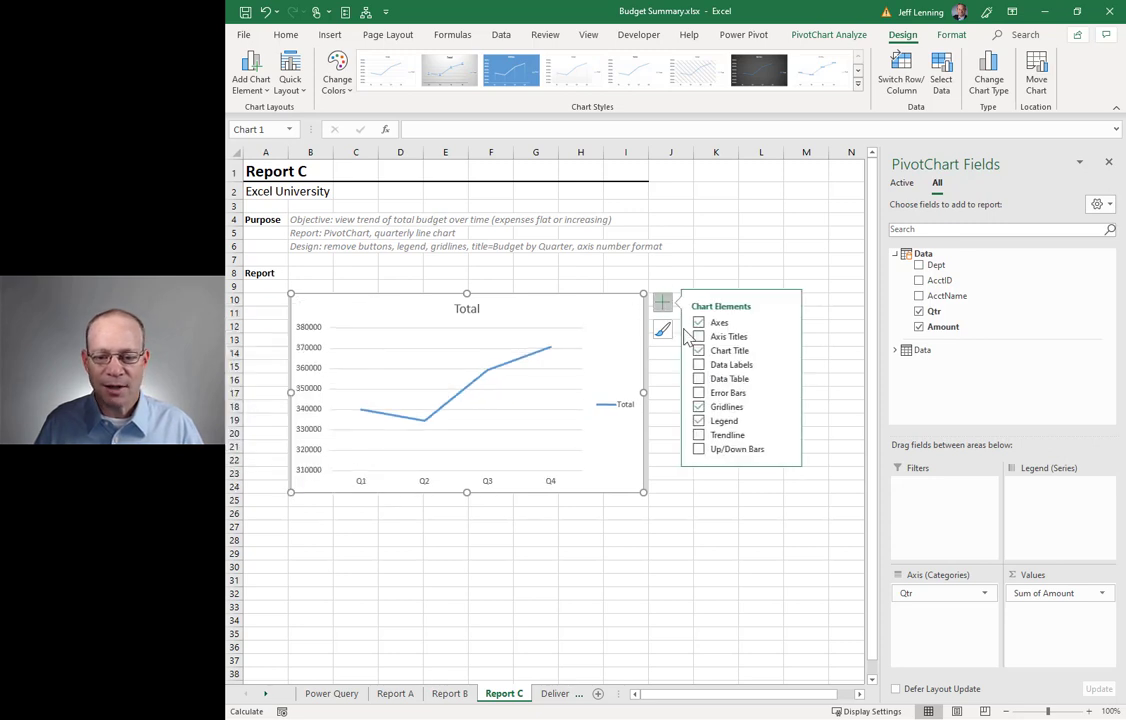
pyautogui.click(698, 406)
pyautogui.click(698, 420)
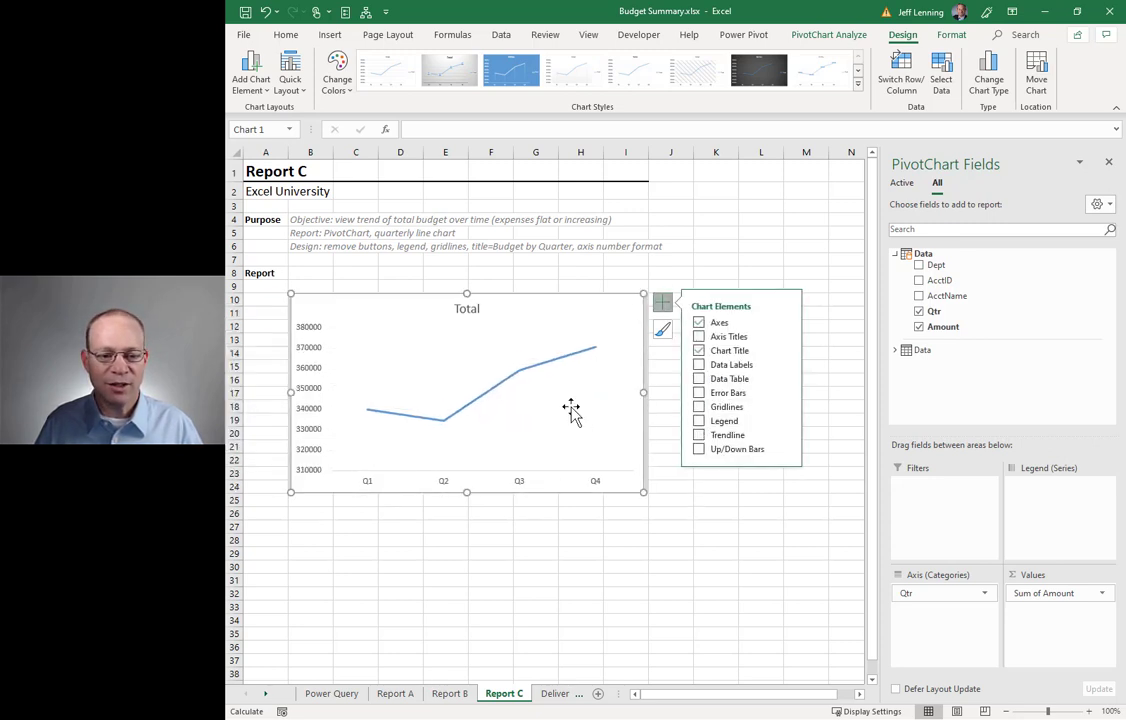
# Step: Change the Report C chart title to "Budget by Quarter"
pyautogui.tripleClick(466, 309)
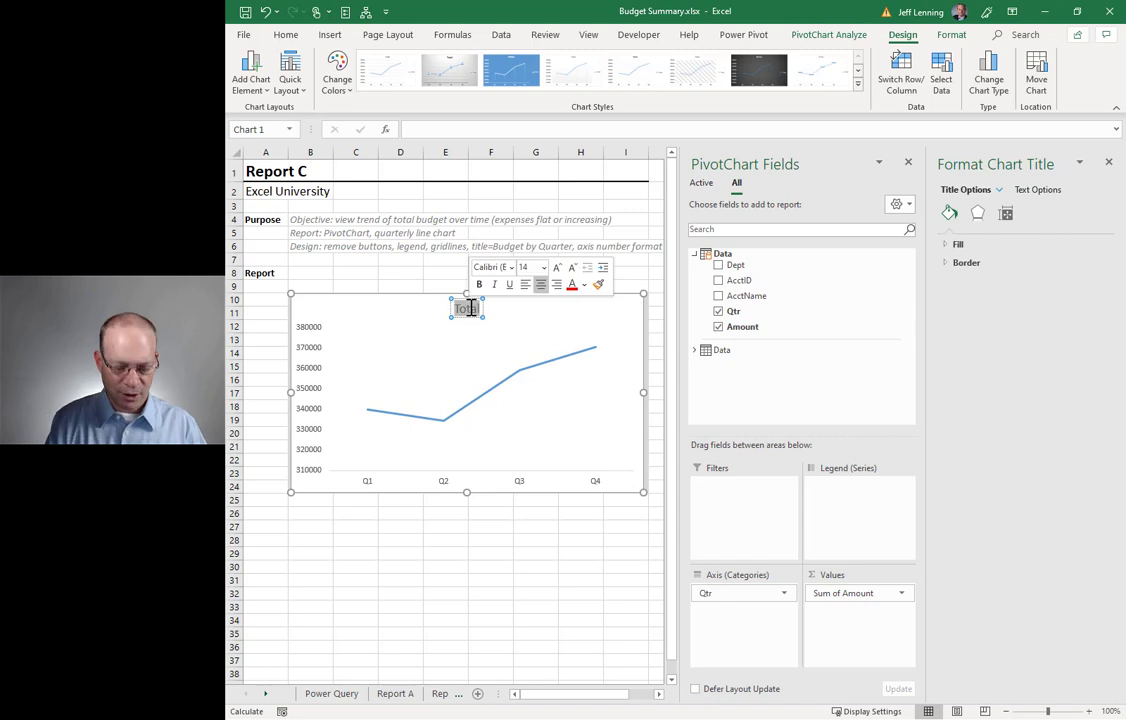
pyautogui.write('Budget by')
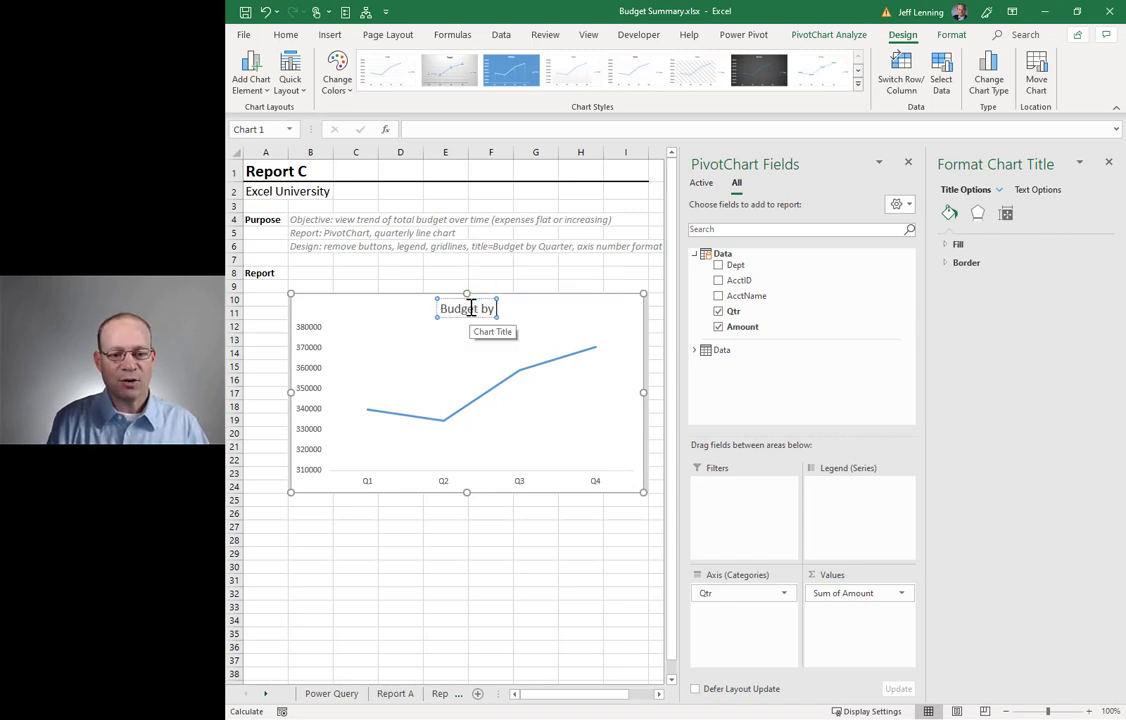
pyautogui.write(' Quarter')
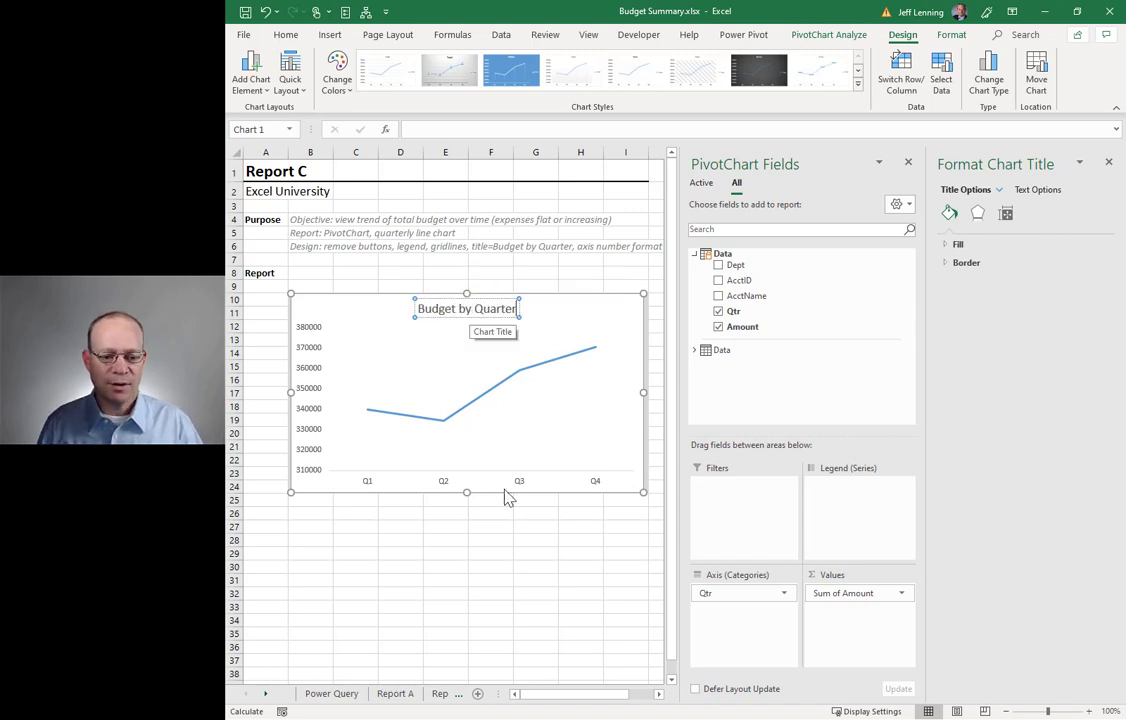
pyautogui.click(512, 514)
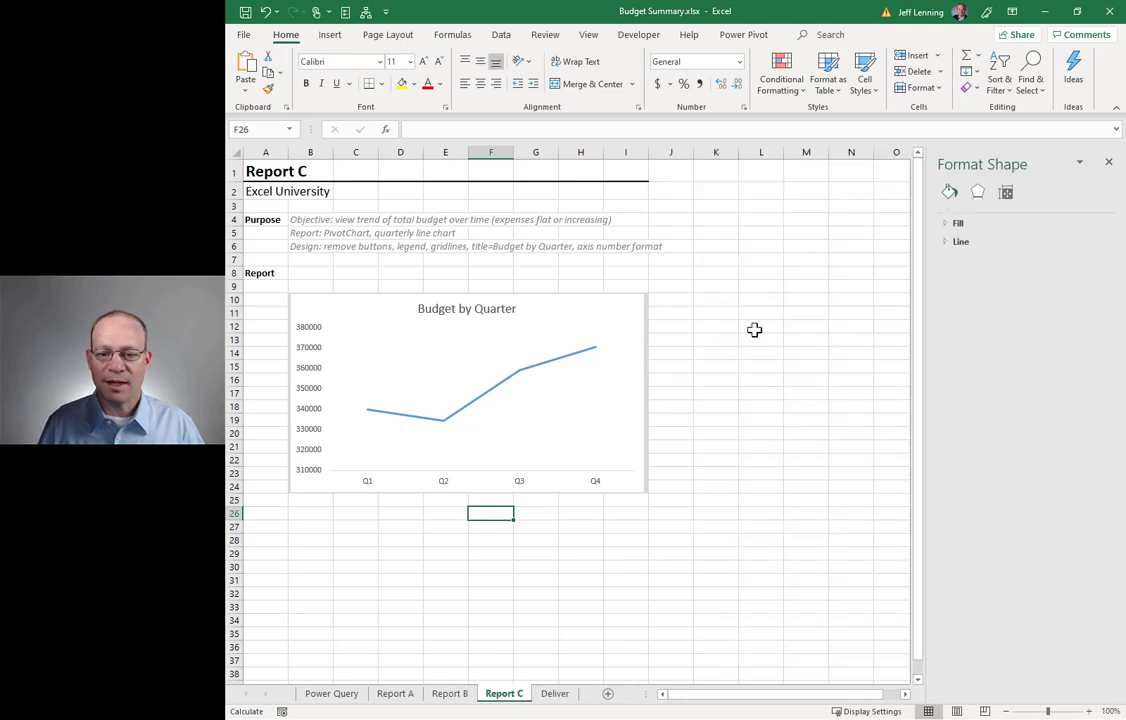
# Step: Format the Report C chart's vertical axis as Number with 0 decimal places and close the PivotChart field list
pyautogui.doubleClick(313, 352)
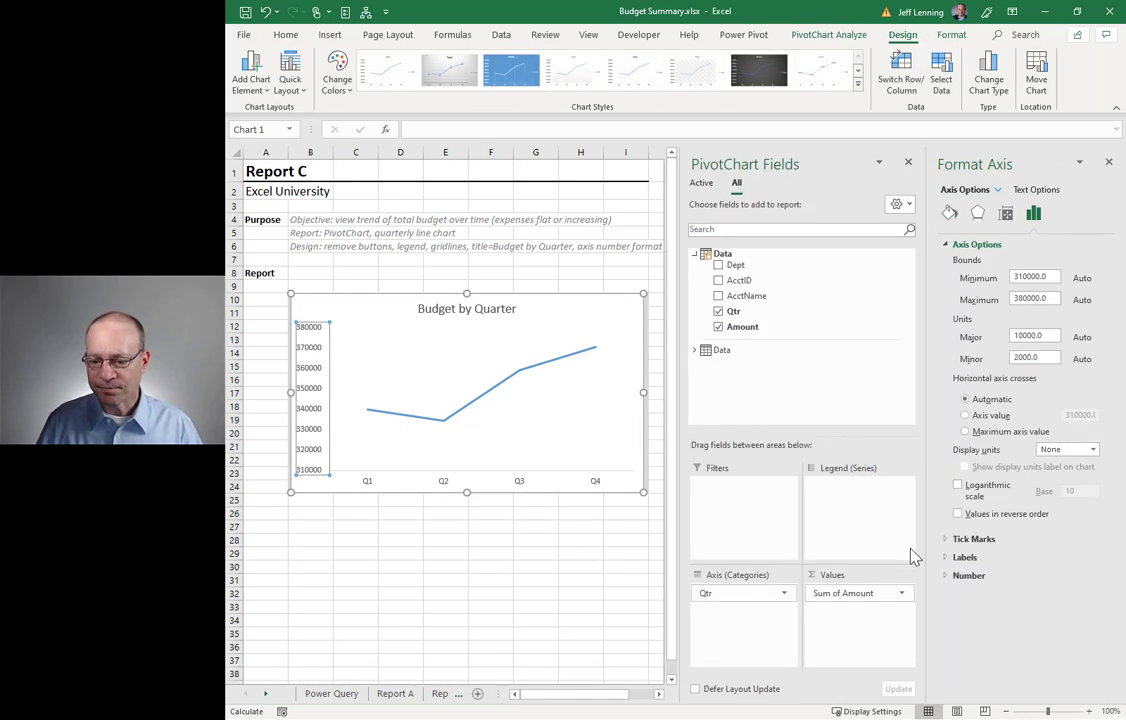
pyautogui.click(948, 580)
pyautogui.click(998, 609)
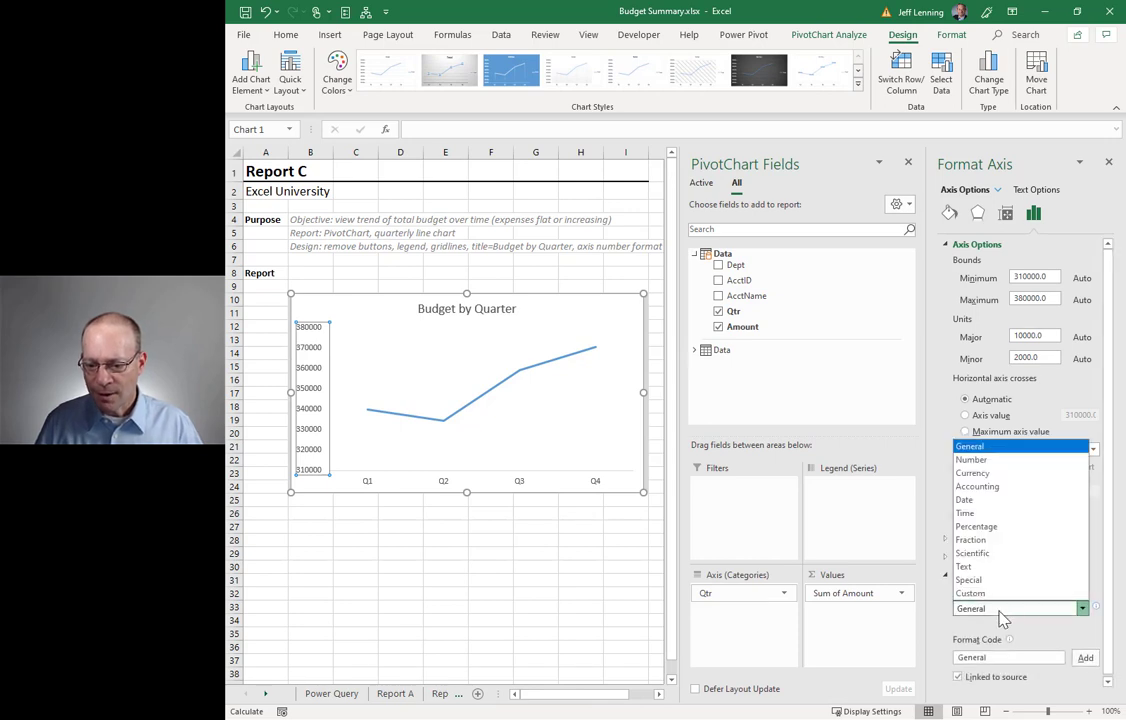
pyautogui.click(986, 460)
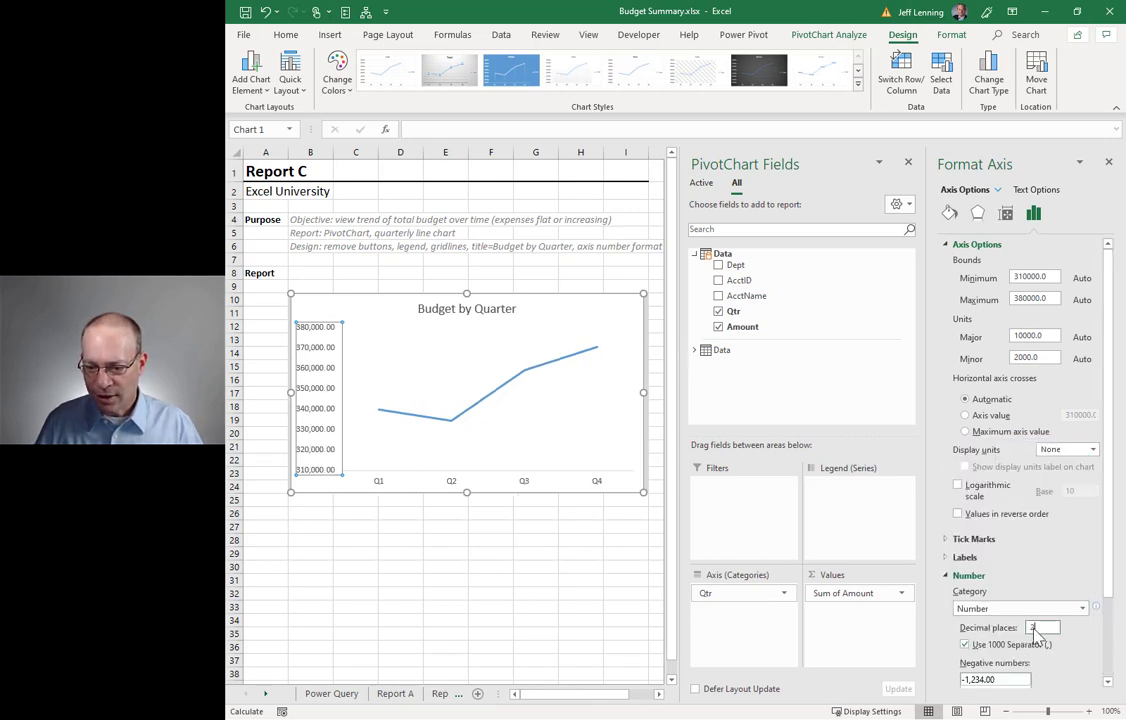
pyautogui.write('0')
pyautogui.press('Return')
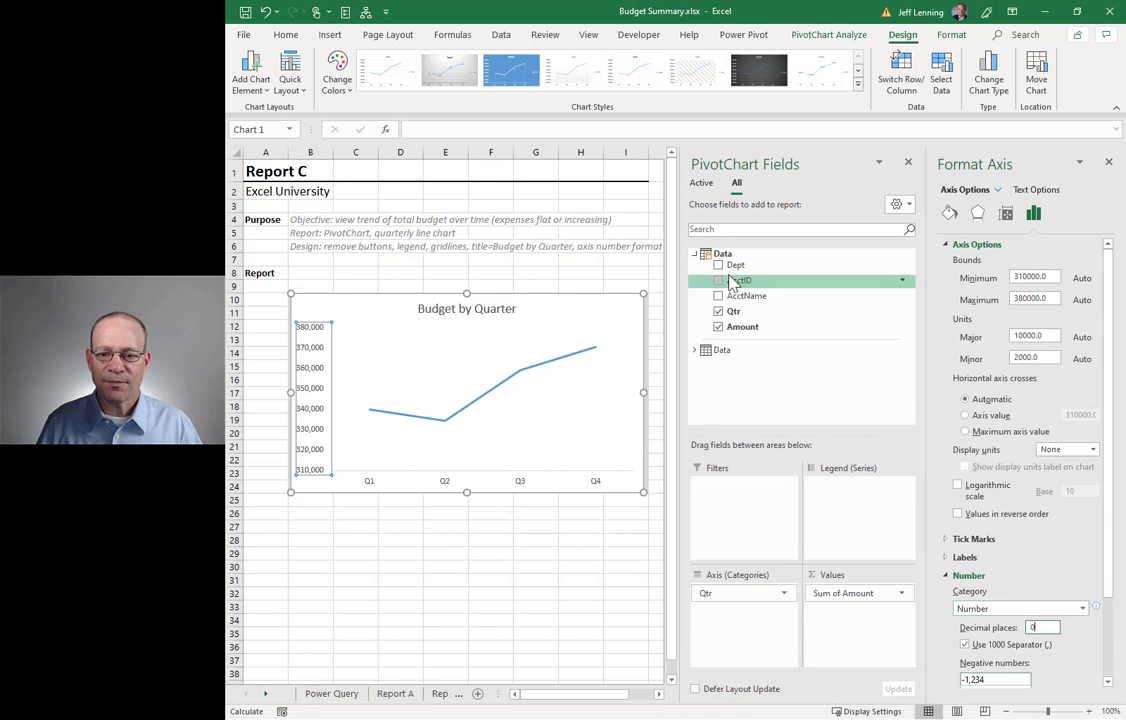
pyautogui.click(908, 162)
pyautogui.click(545, 580)
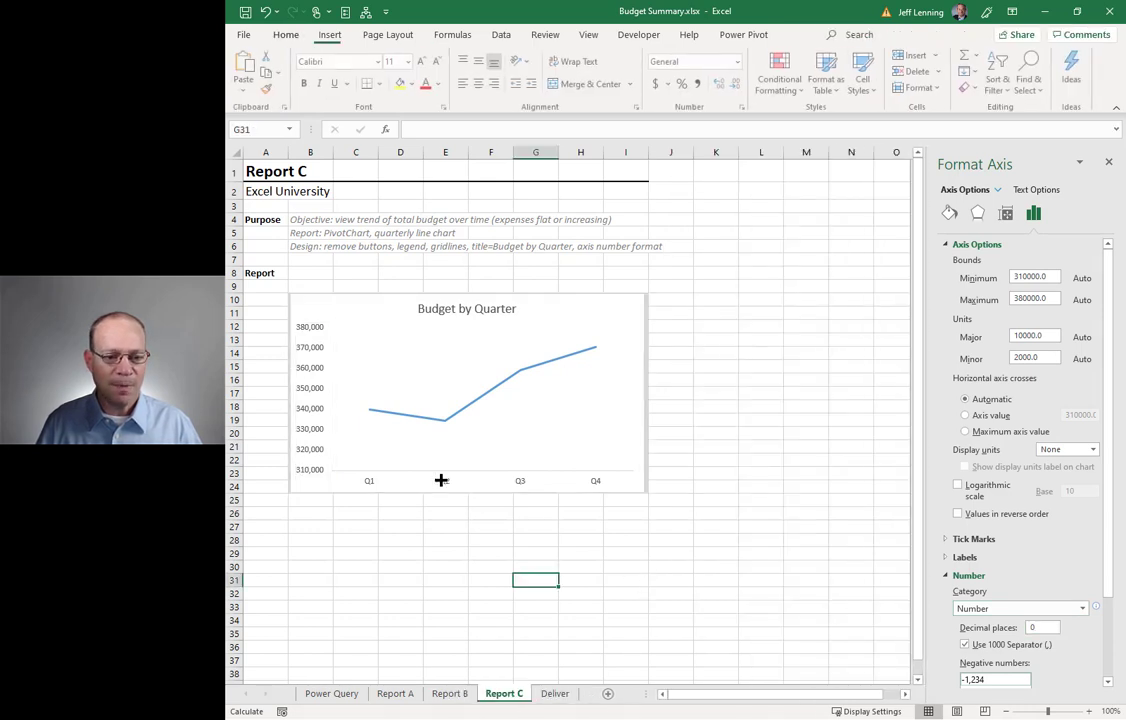
# Step: Format the vertical axis of the department chart on the Report B sheet as Number with 0 decimal places
pyautogui.click(455, 695)
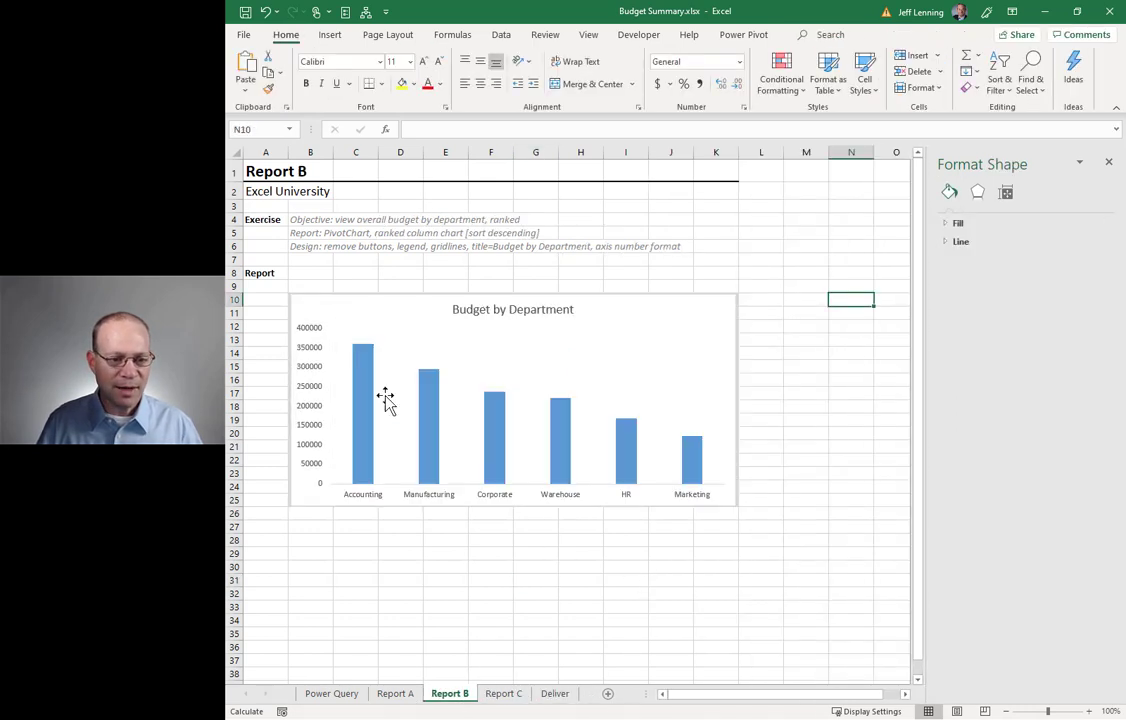
pyautogui.click(305, 352)
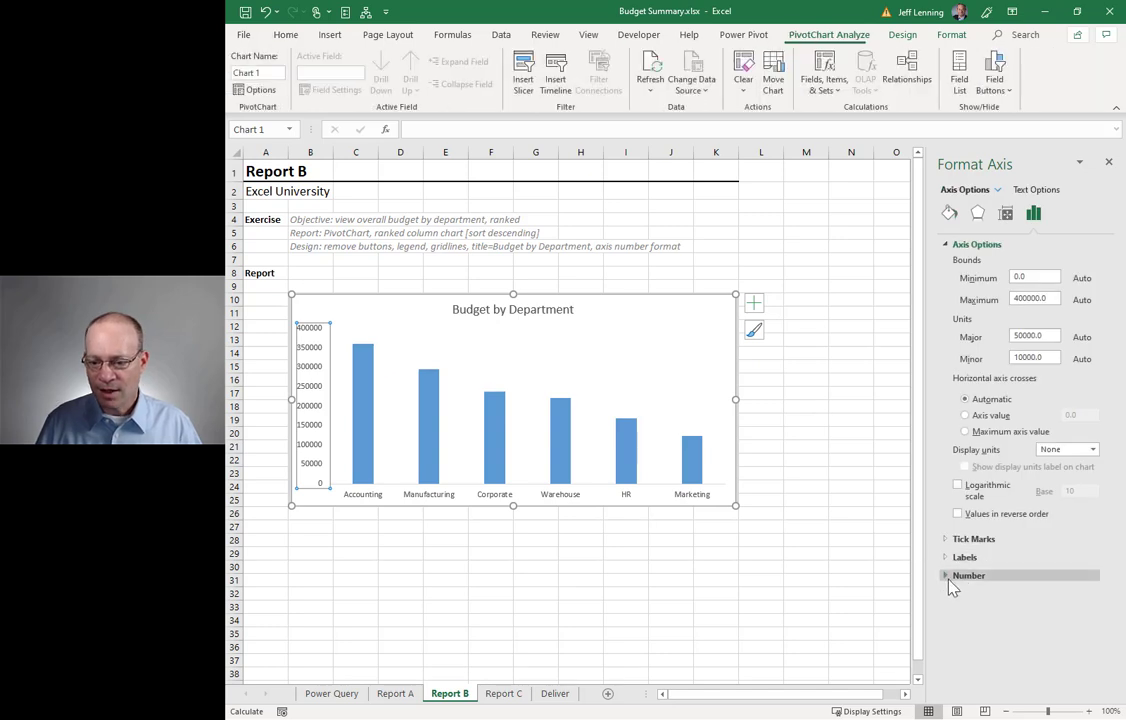
pyautogui.click(960, 576)
pyautogui.click(985, 607)
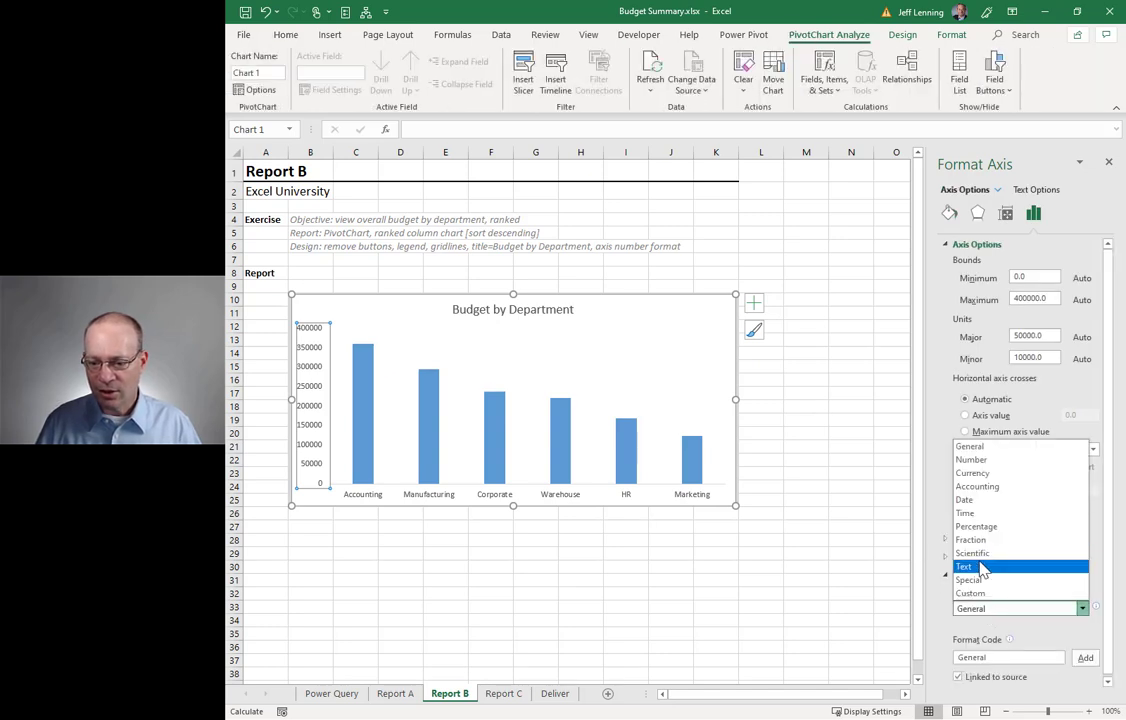
pyautogui.click(975, 460)
pyautogui.doubleClick(1030, 628)
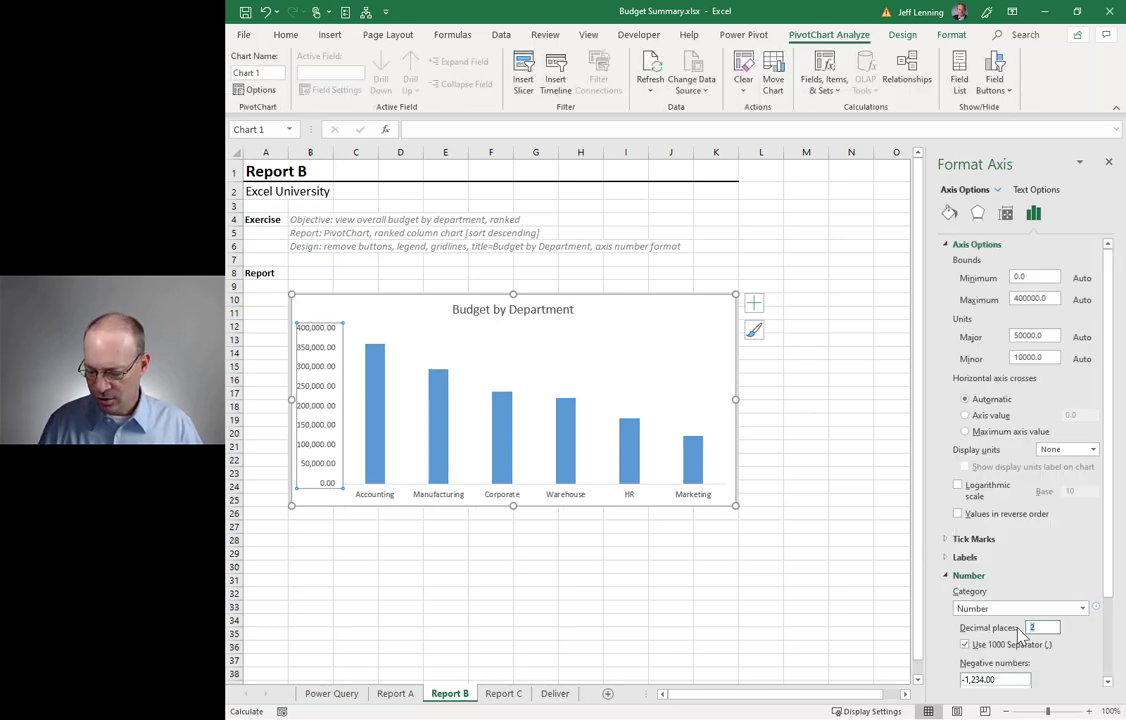
pyautogui.write('0')
pyautogui.click(535, 606)
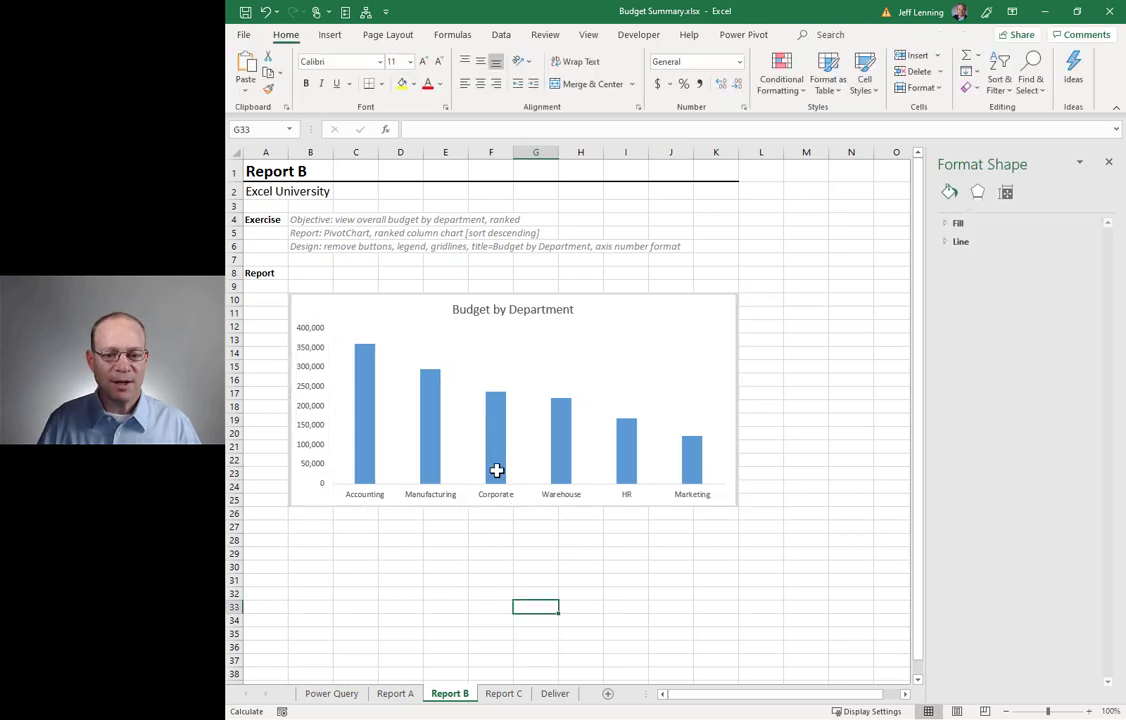
# Step: Review the finished reports on the Report A, Report B and Report C sheets and the exercise list on the Deliver sheet
pyautogui.click(503, 695)
pyautogui.click(403, 695)
pyautogui.click(449, 695)
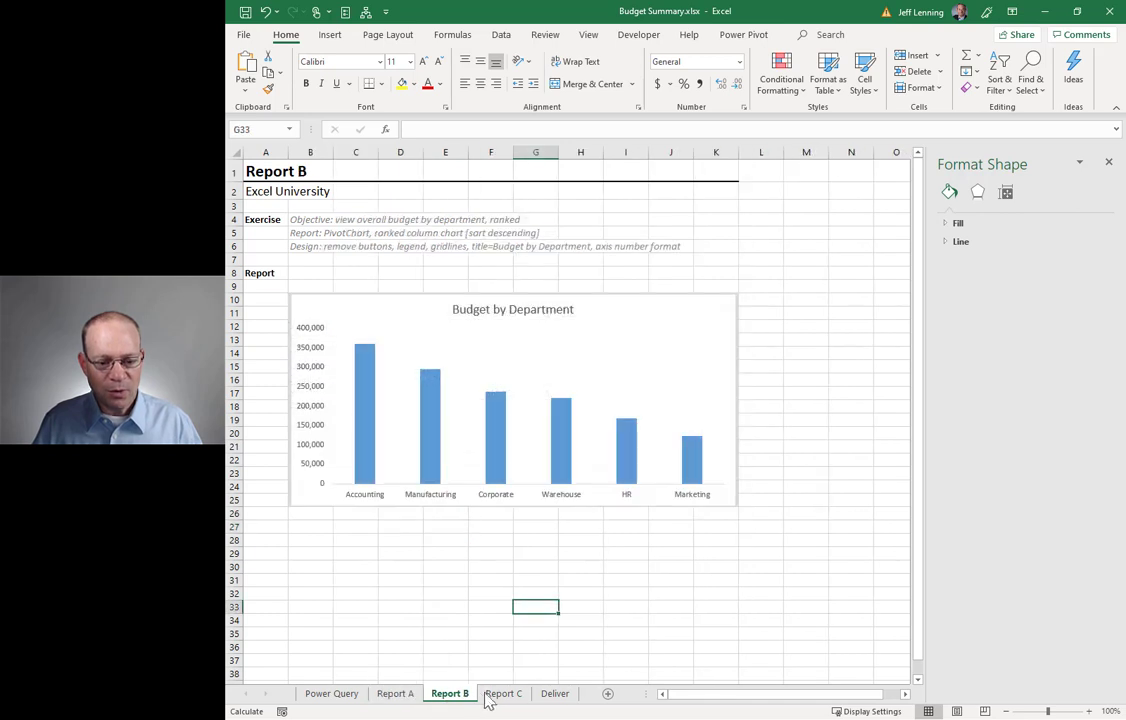
pyautogui.click(492, 697)
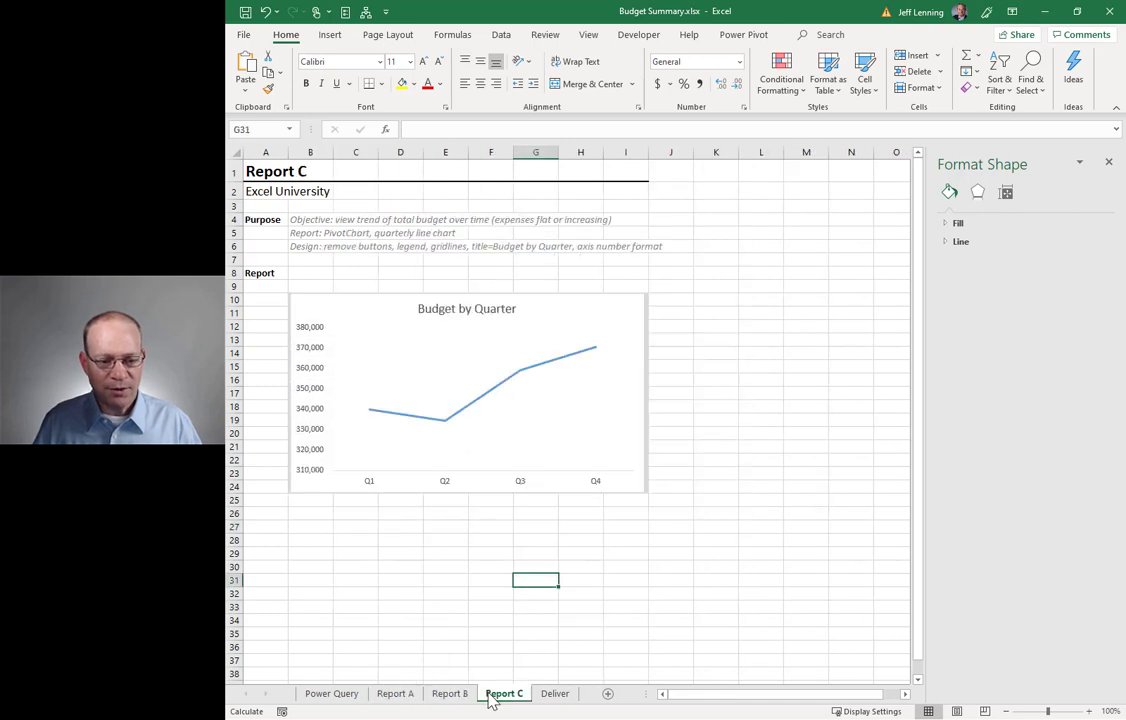
pyautogui.click(553, 695)
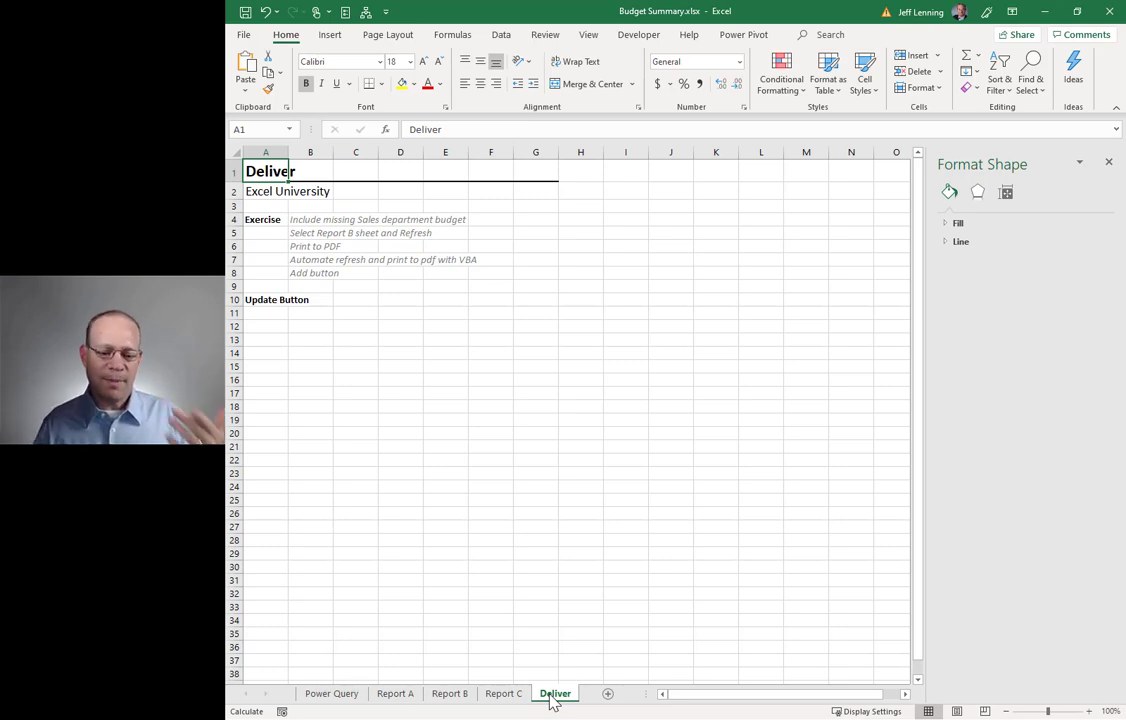
pyautogui.click(405, 697)
pyautogui.click(455, 697)
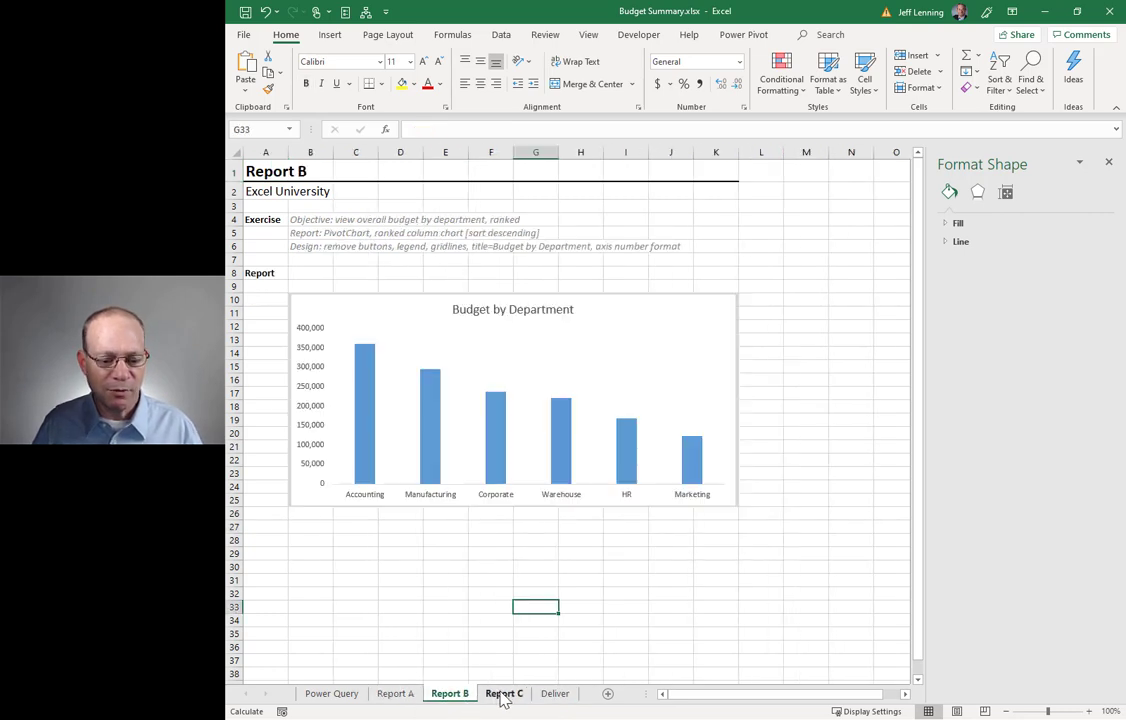
pyautogui.click(503, 696)
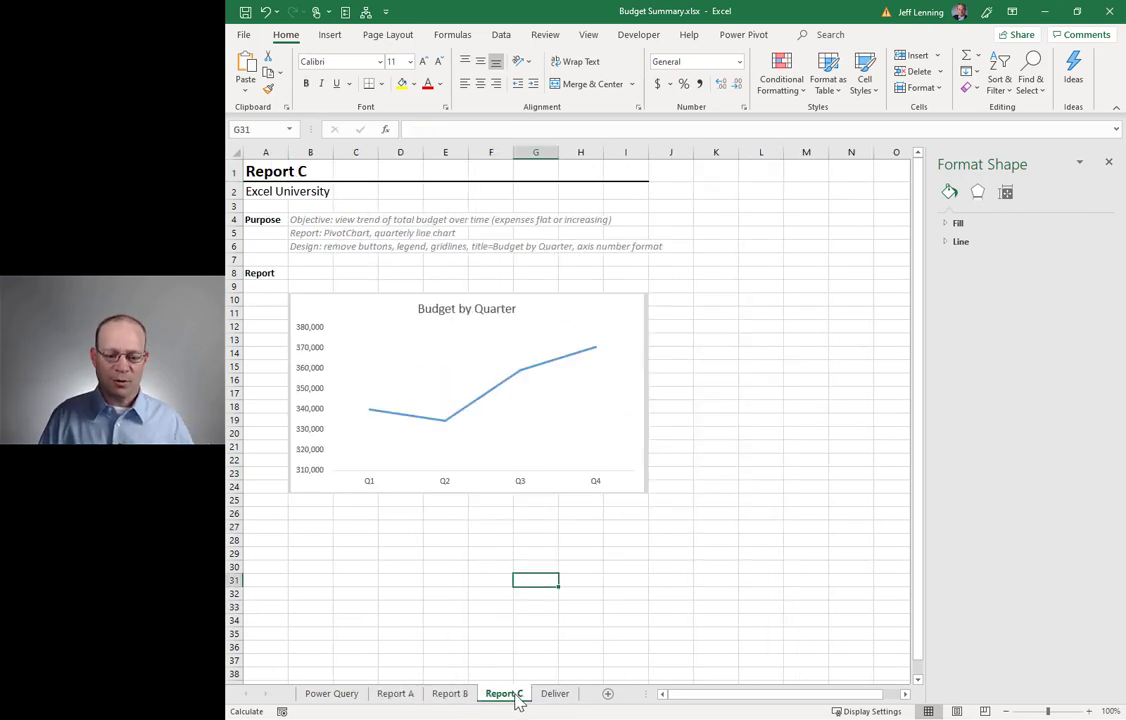
pyautogui.click(549, 697)
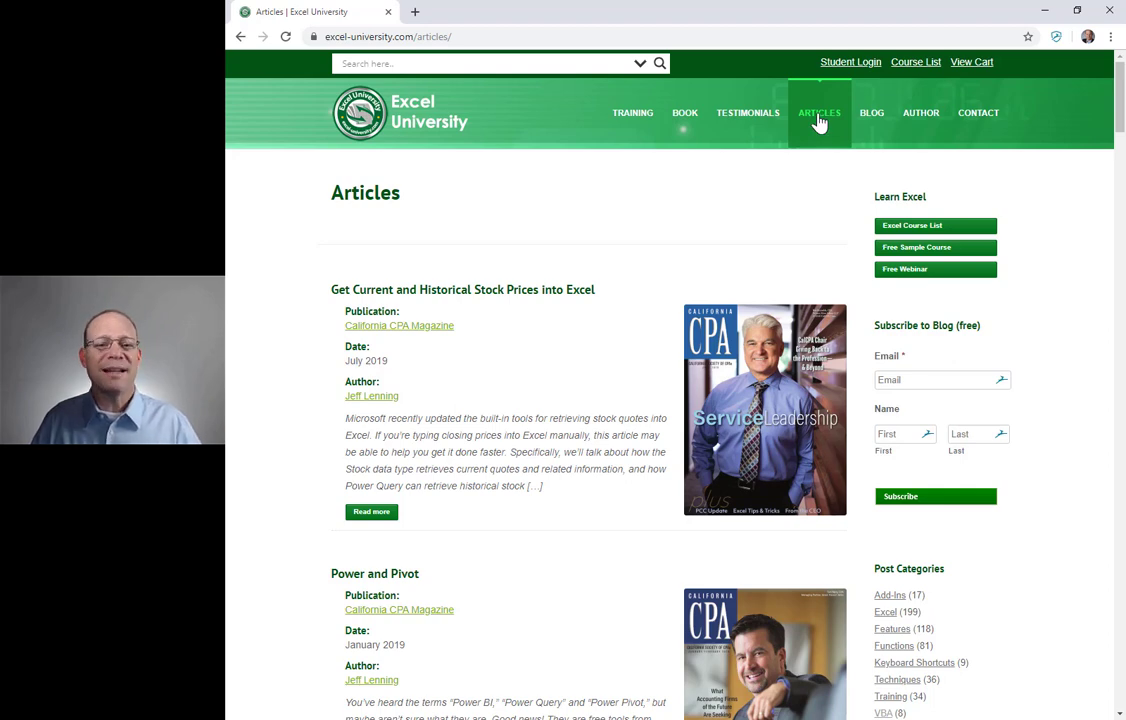
# Step: Switch to the Excel University website in the browser, open its blog and list the posts under the PivotTable topic
pyautogui.click(866, 119)
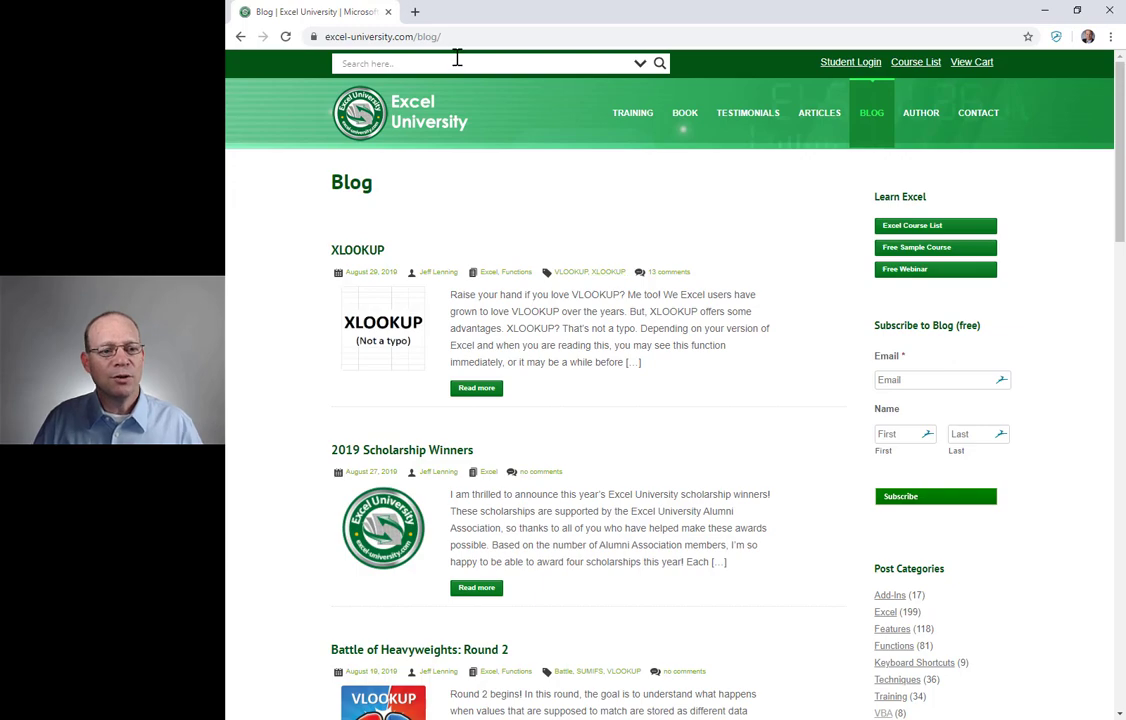
pyautogui.scroll(-5, 755, 396)
pyautogui.scroll(-3, 840, 280)
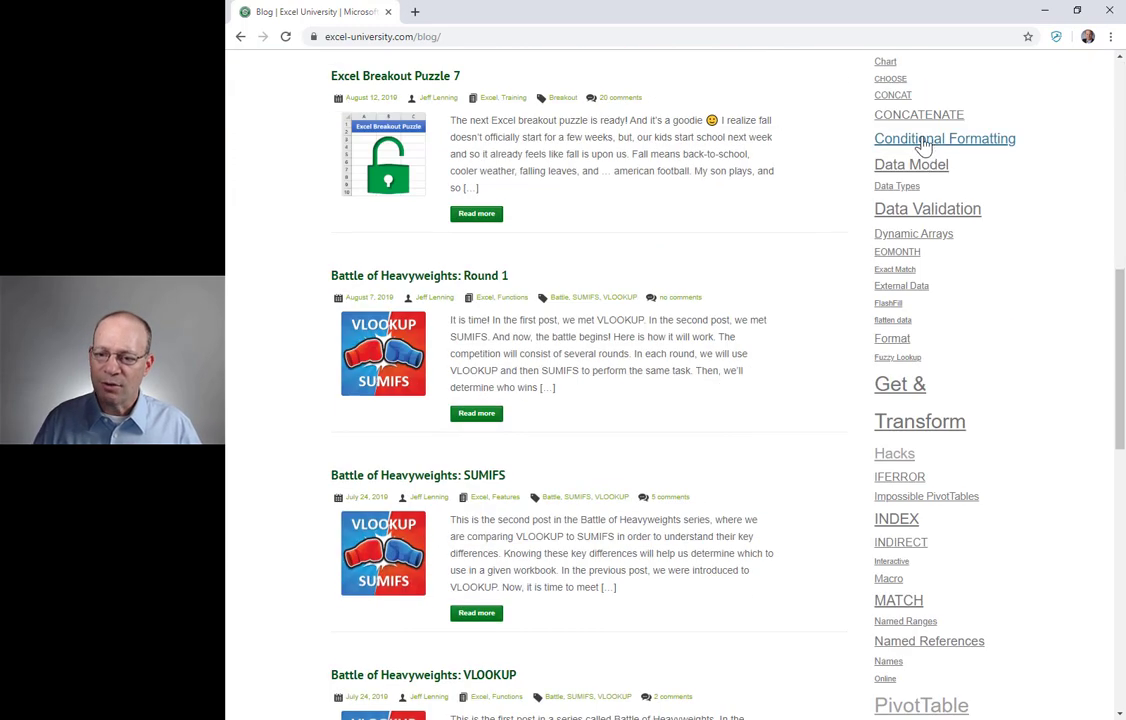
pyautogui.scroll(-3, 910, 480)
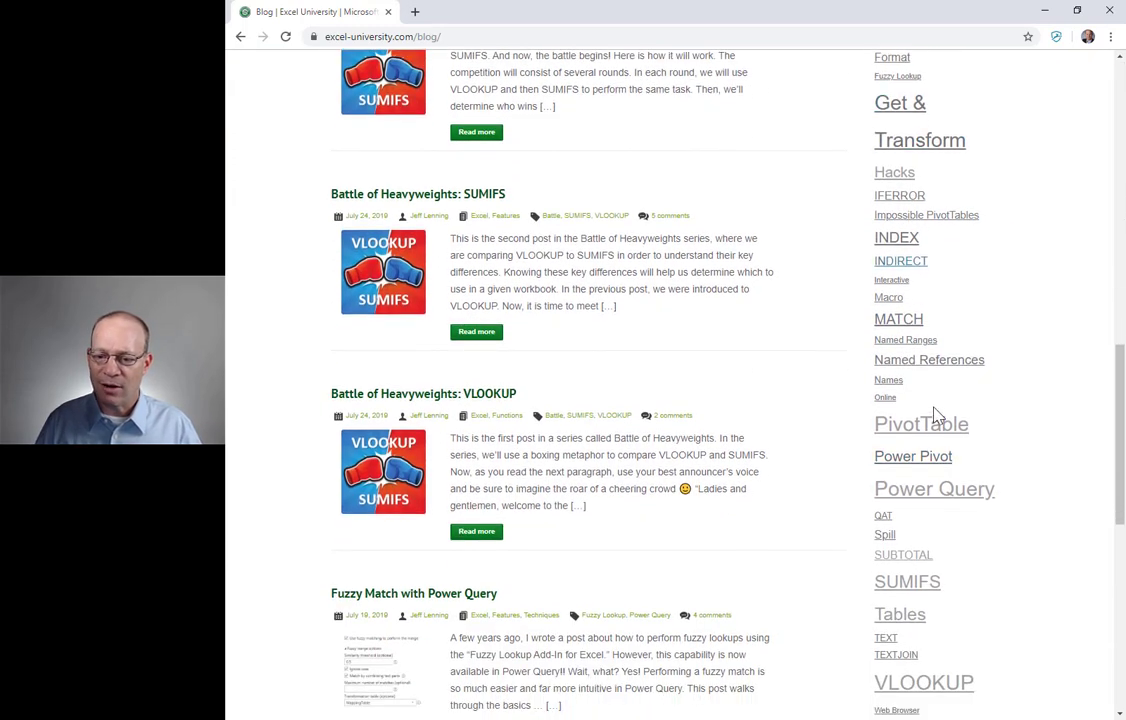
pyautogui.click(912, 427)
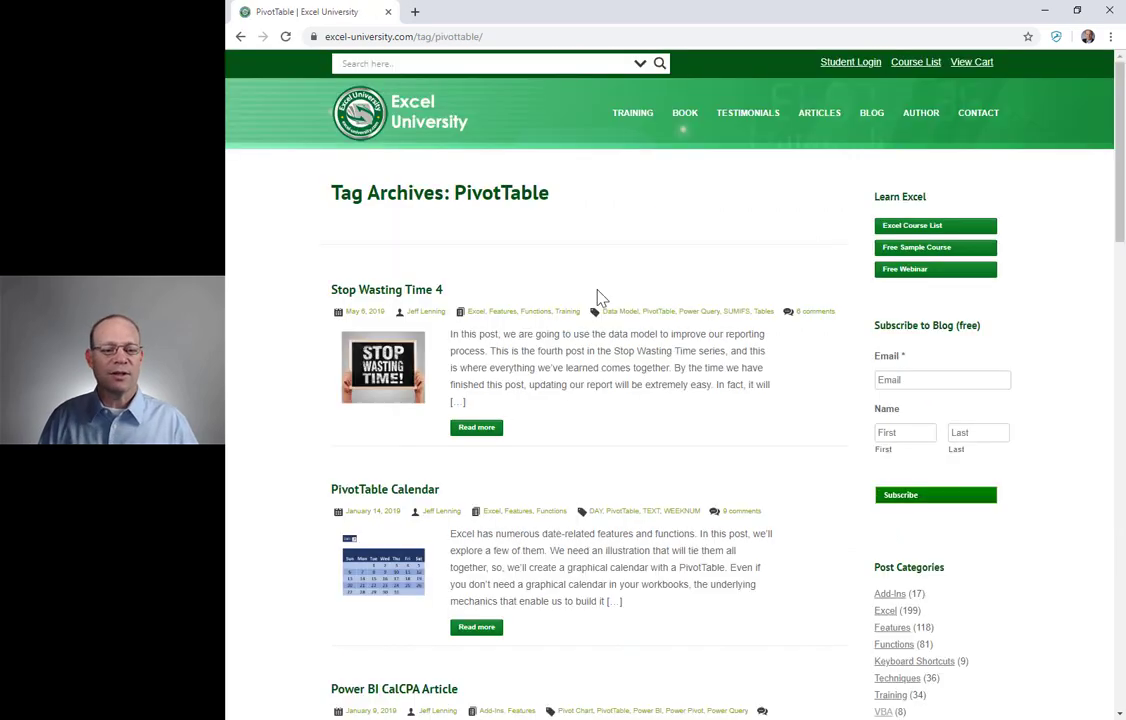
# Step: Browse the PivotTable-tagged blog posts and continue to the second page of the archive
pyautogui.scroll(-4, 598, 296)
pyautogui.scroll(-8, 598, 296)
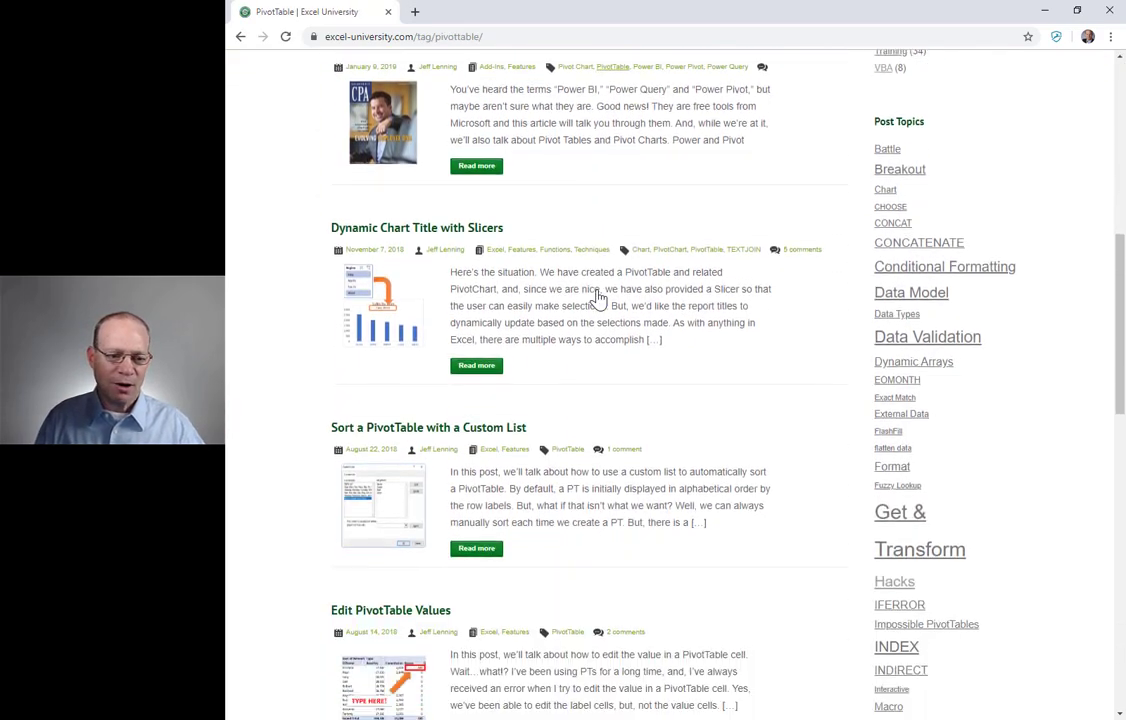
pyautogui.scroll(-6, 598, 296)
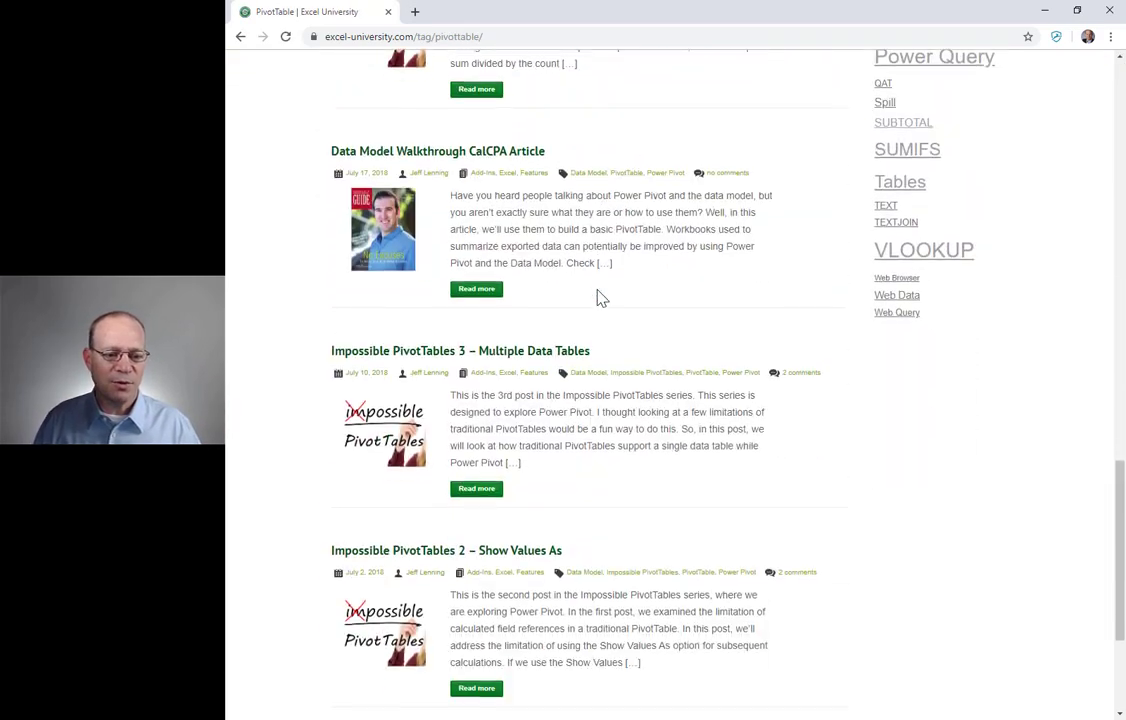
pyautogui.click(392, 489)
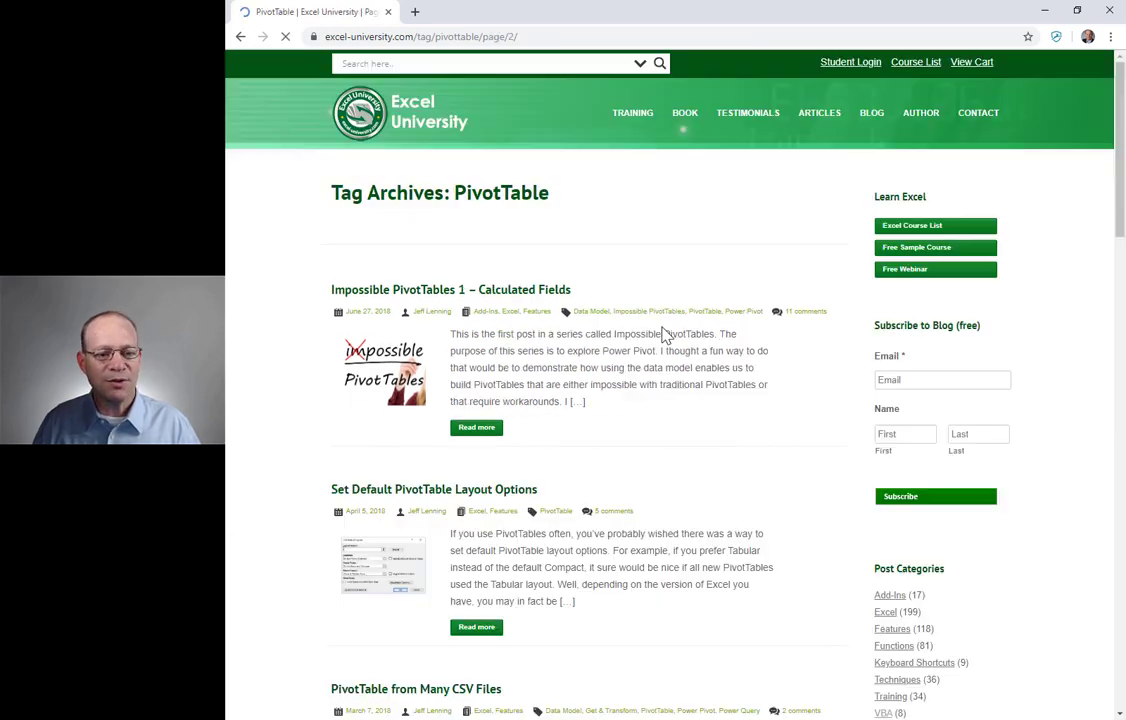
pyautogui.scroll(-4, 661, 334)
pyautogui.scroll(-1, 661, 334)
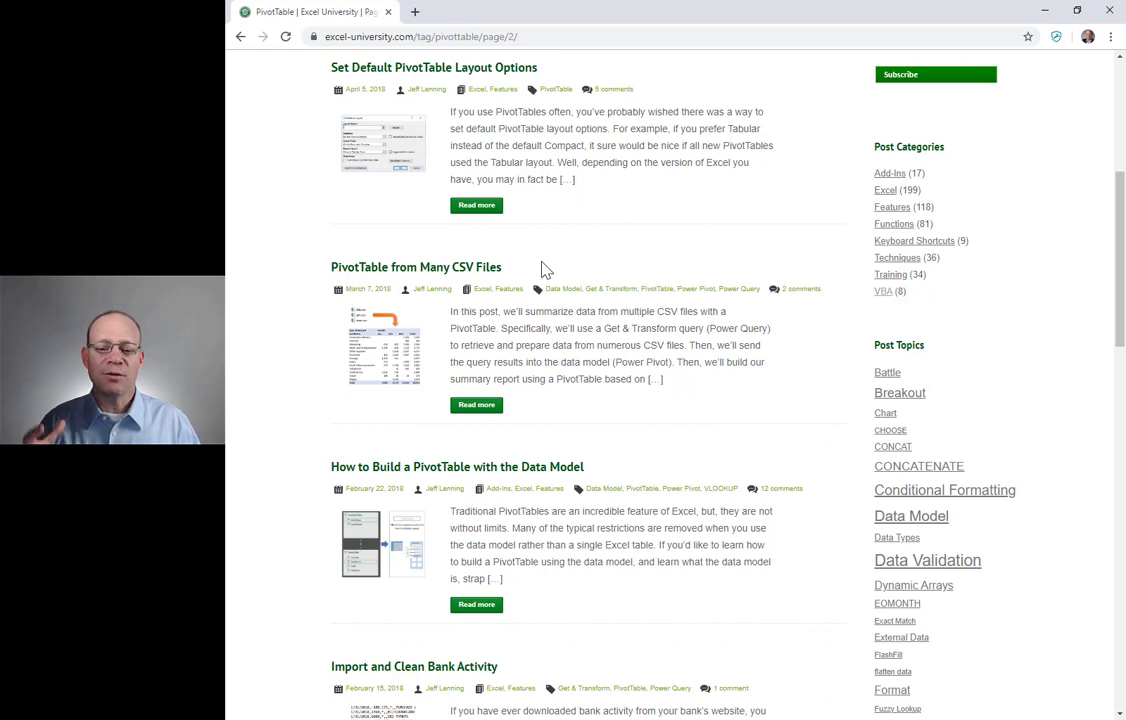
pyautogui.scroll(-1, 545, 270)
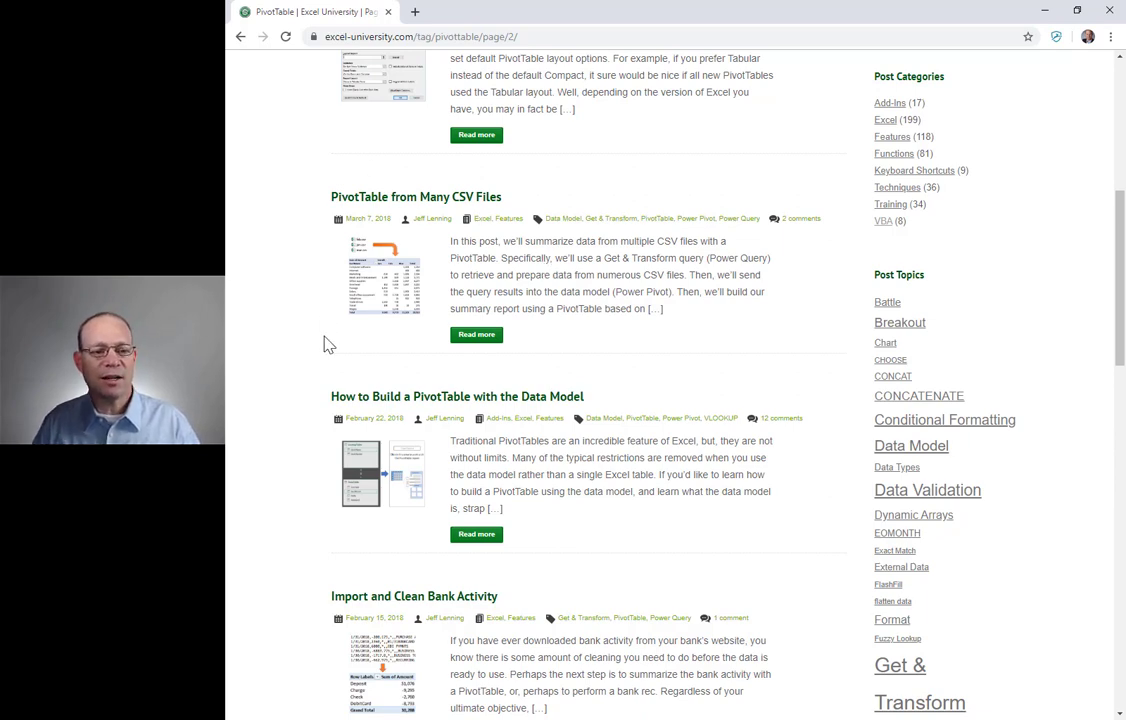
pyautogui.scroll(6, 324, 342)
pyautogui.scroll(1, 324, 342)
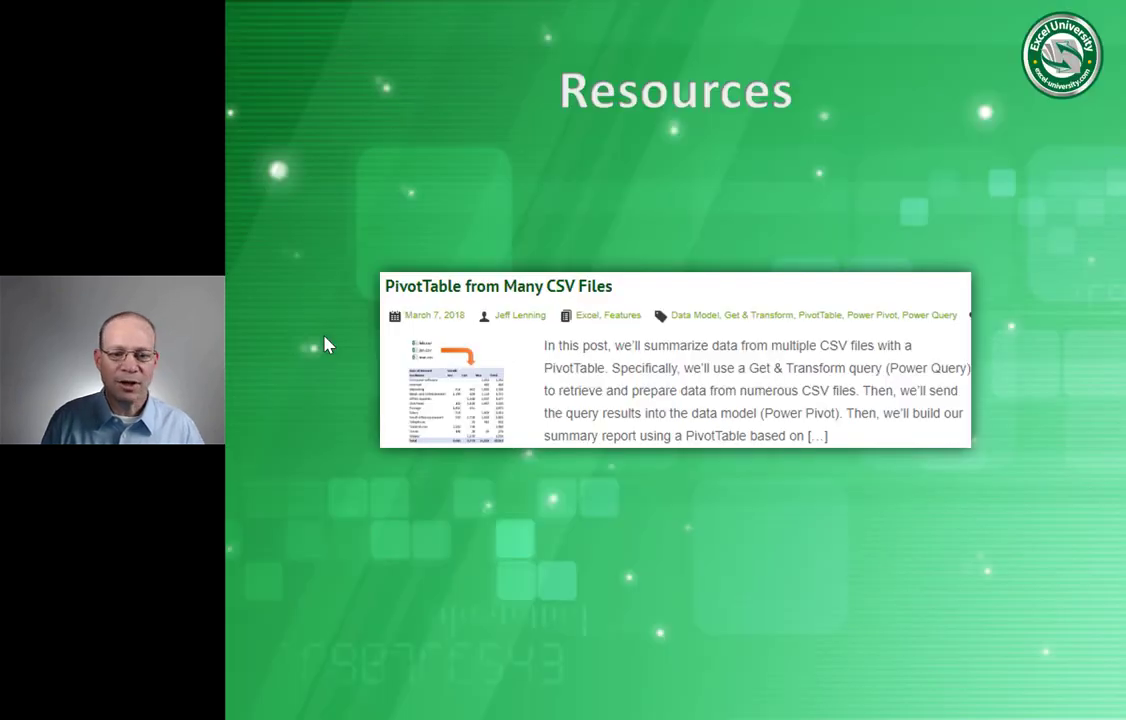
pyautogui.press('Right')
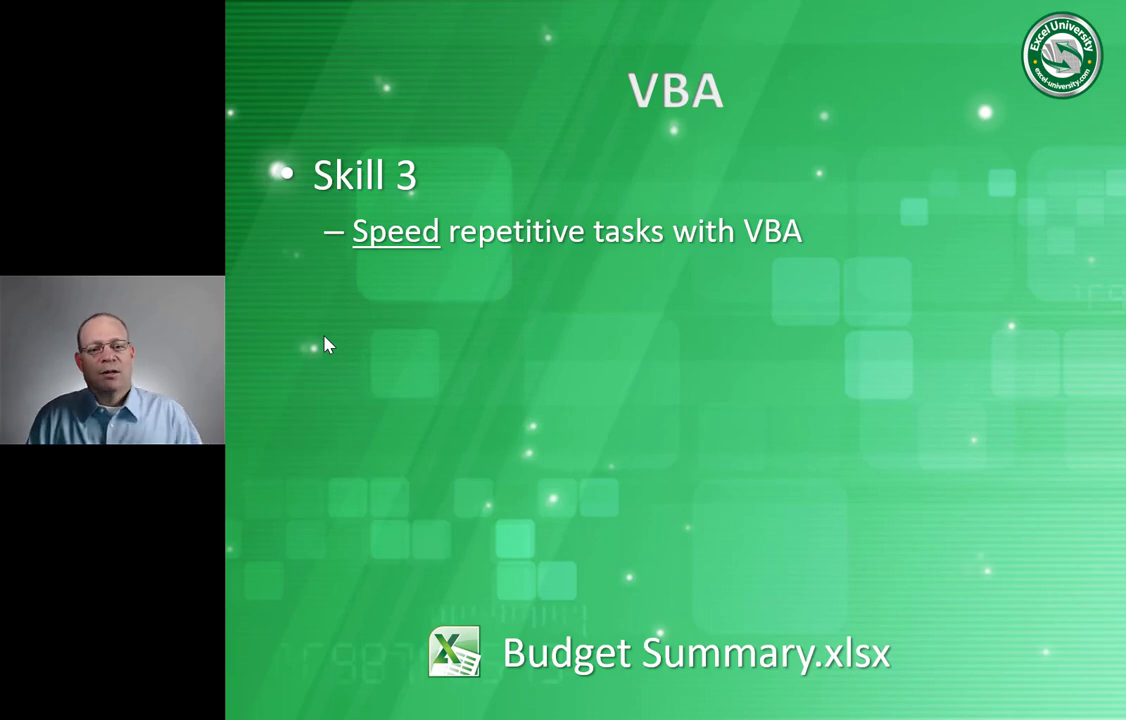
pyautogui.press('Right')
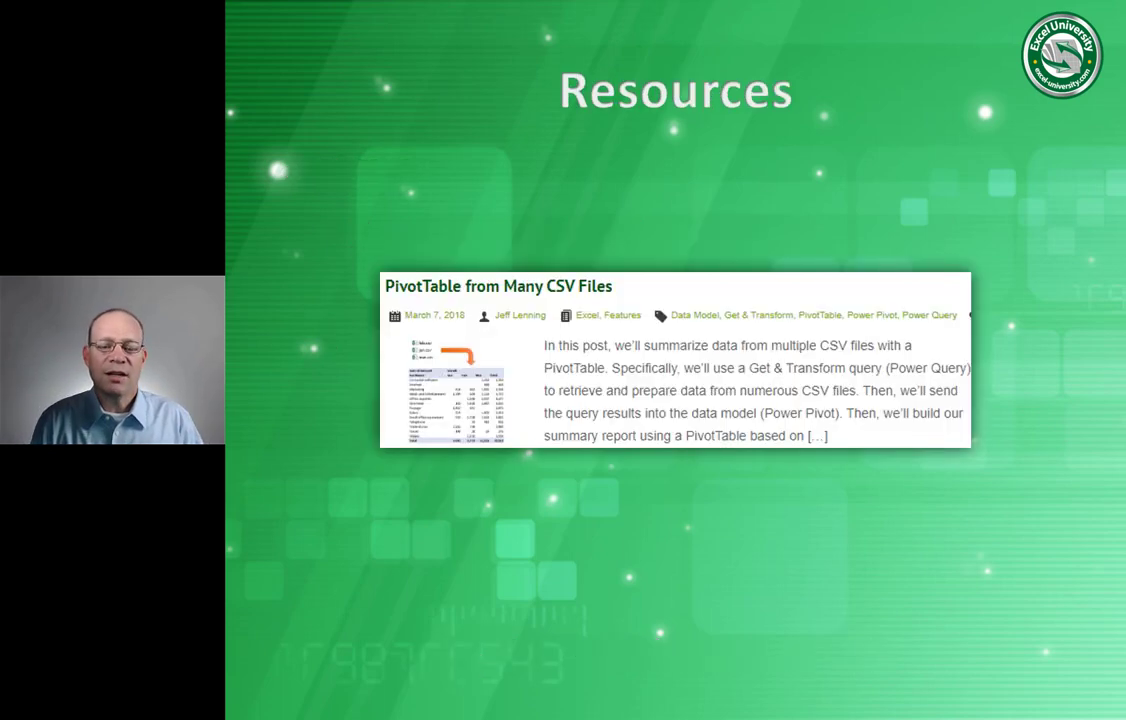
pyautogui.press('Right')
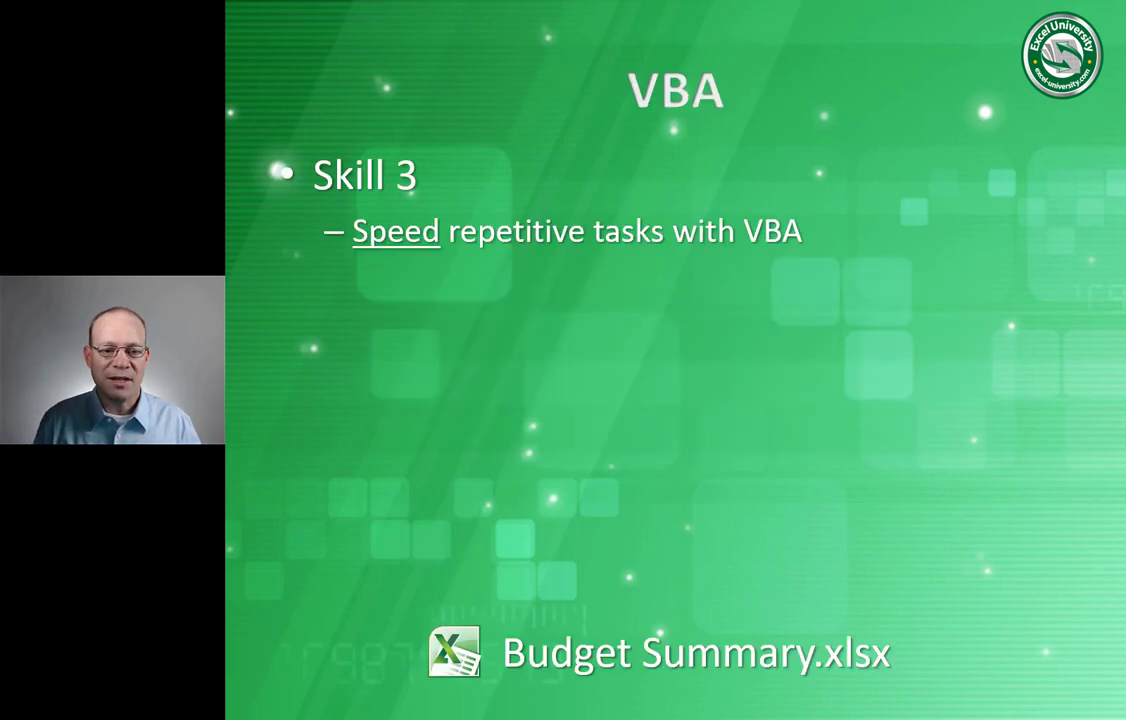
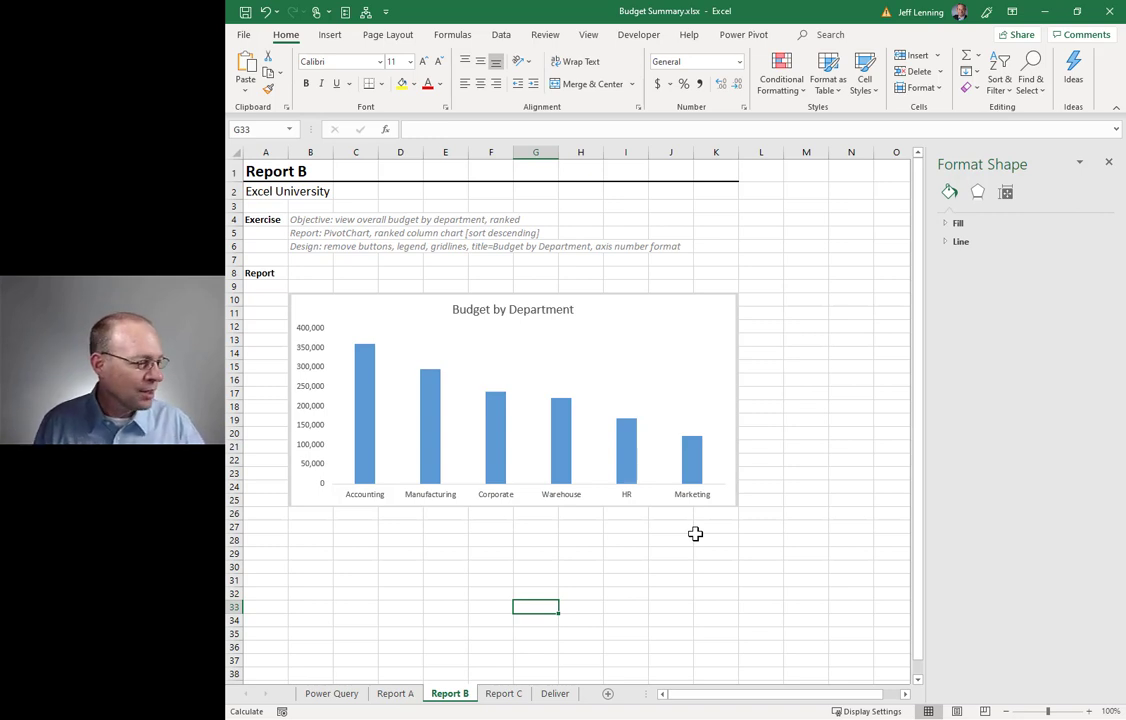
# Step: Switch to File Explorer and copy Sales.xlsx from the Ninja folder into its Data subfolder
pyautogui.hotkey('alt', 'Tab')
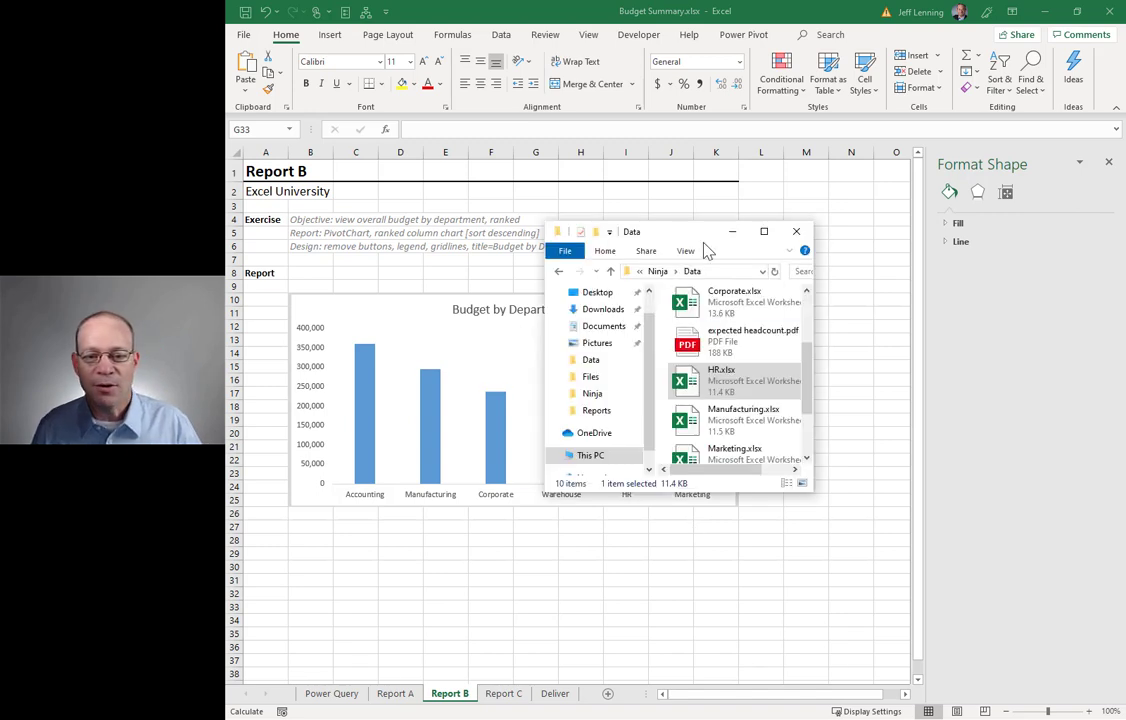
pyautogui.click(660, 277)
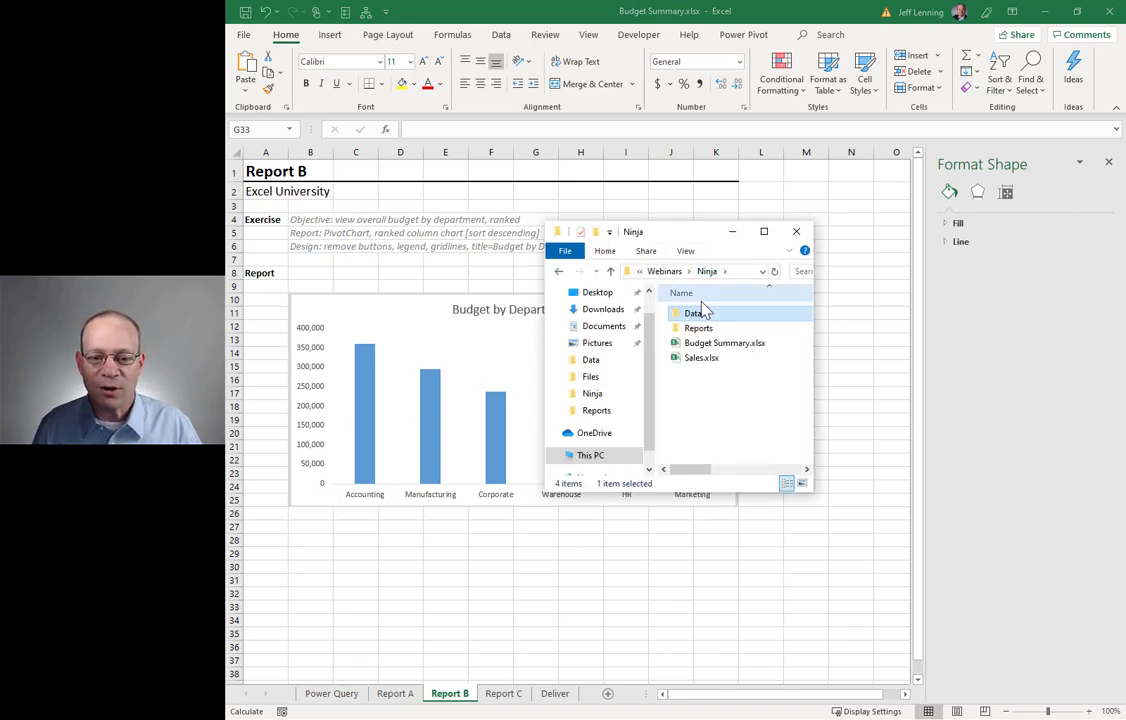
pyautogui.click(718, 362)
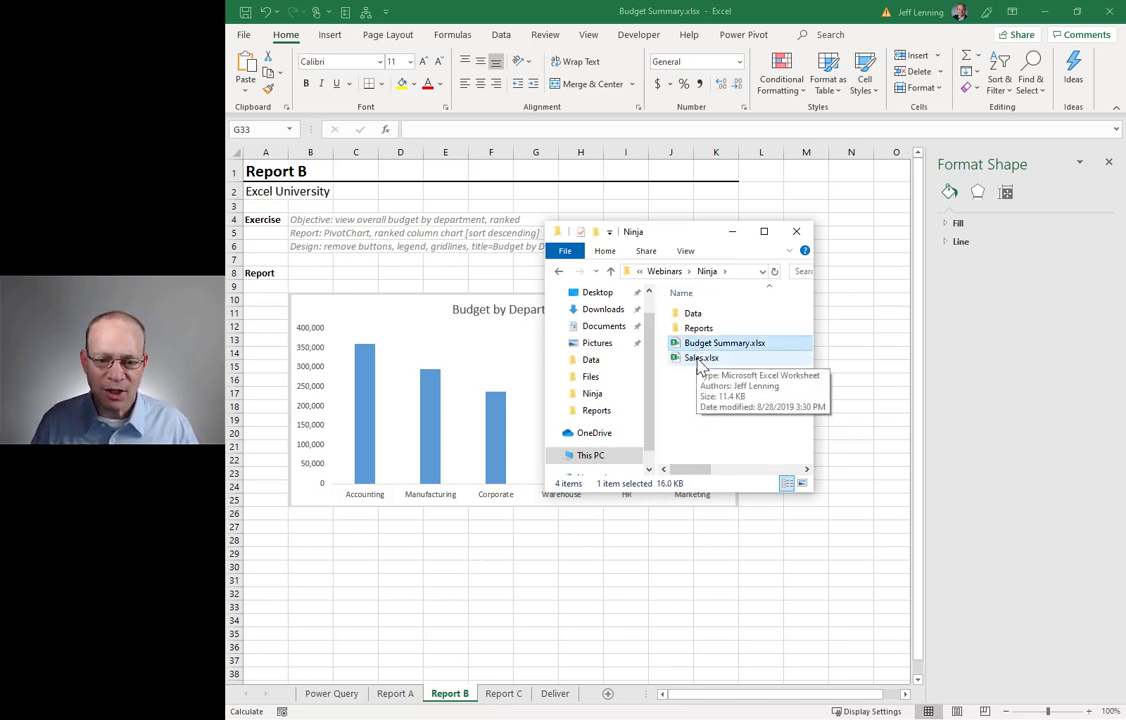
pyautogui.doubleClick(713, 315)
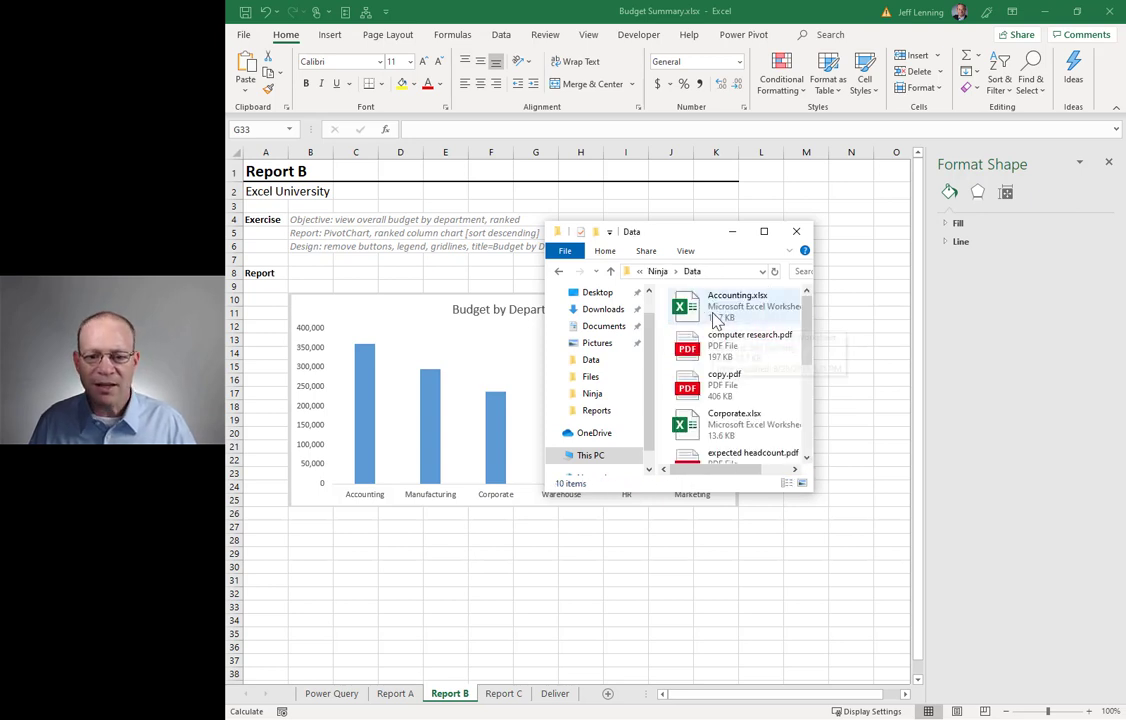
pyautogui.hotkey('ctrl', 'v')
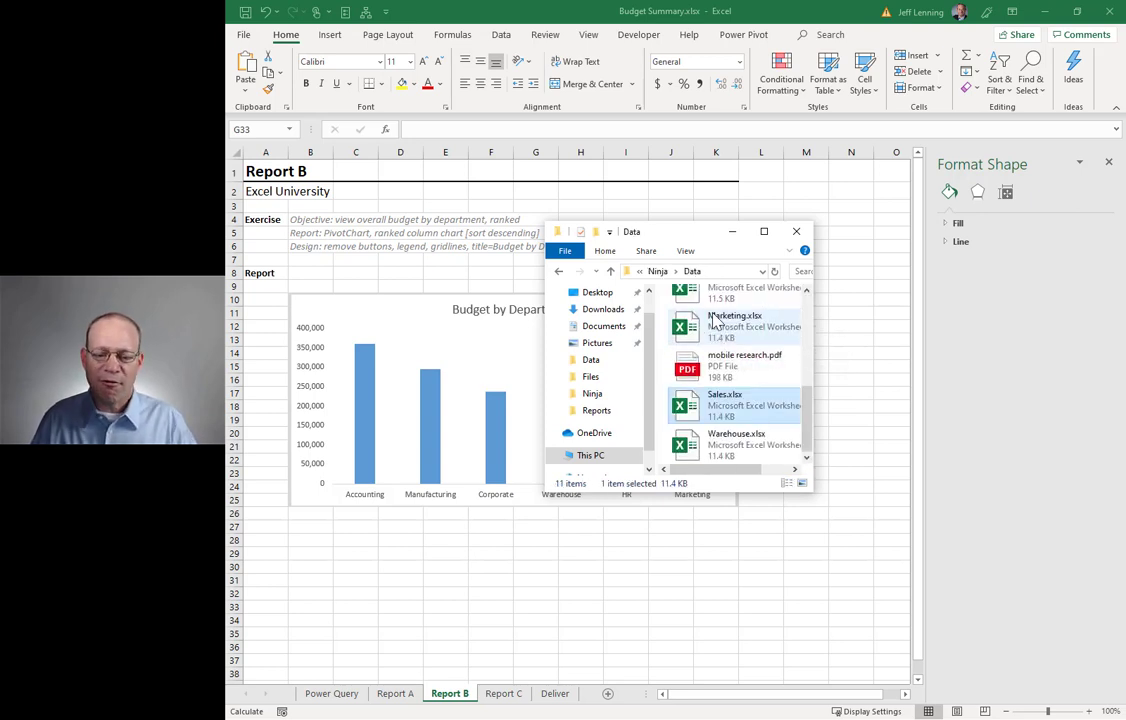
# Step: Return to the Budget Summary workbook and refresh all its queries and reports from the Report B sheet
pyautogui.click(533, 618)
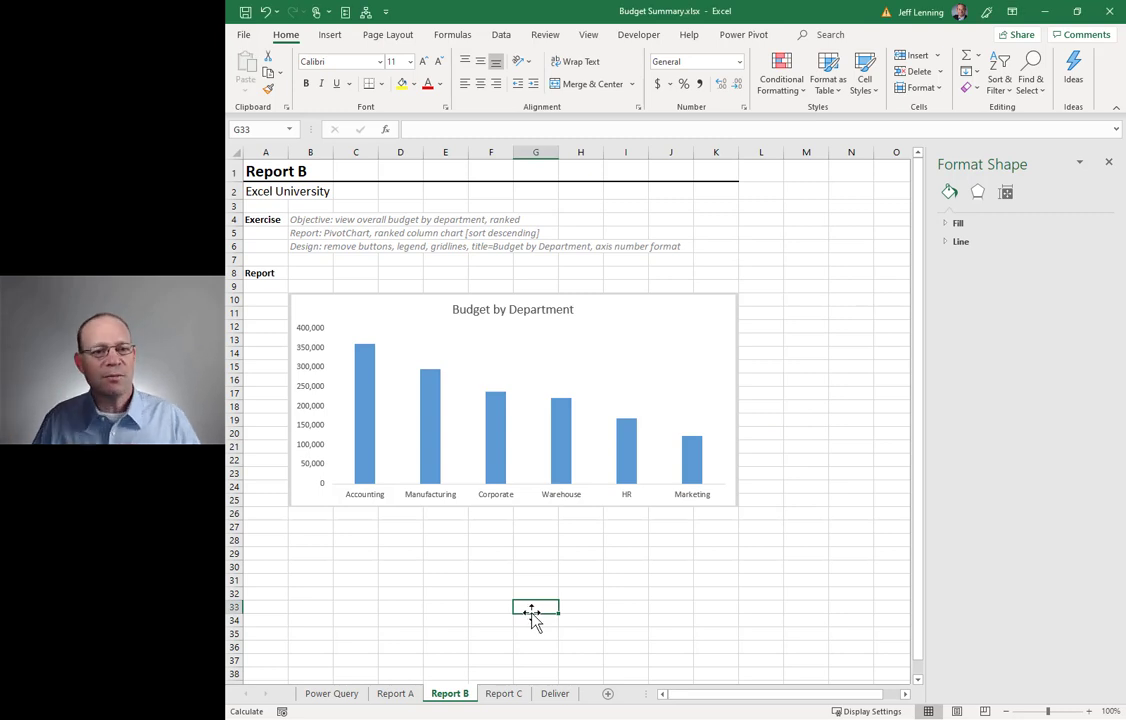
pyautogui.click(503, 36)
pyautogui.click(474, 68)
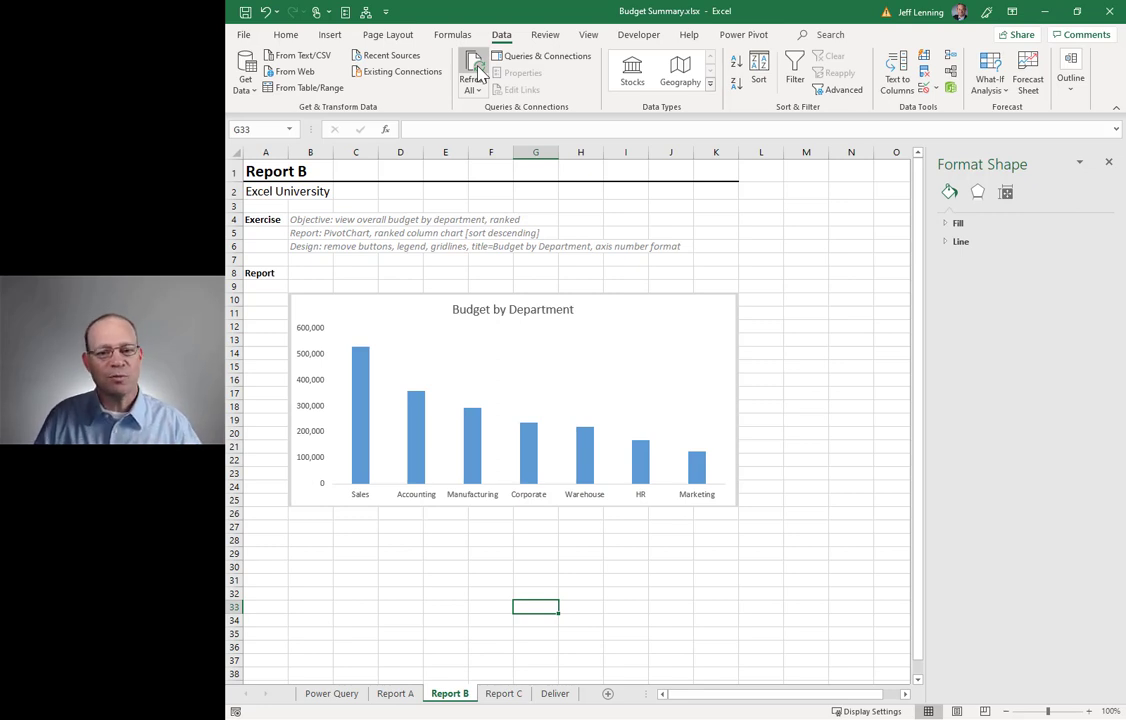
pyautogui.click(476, 68)
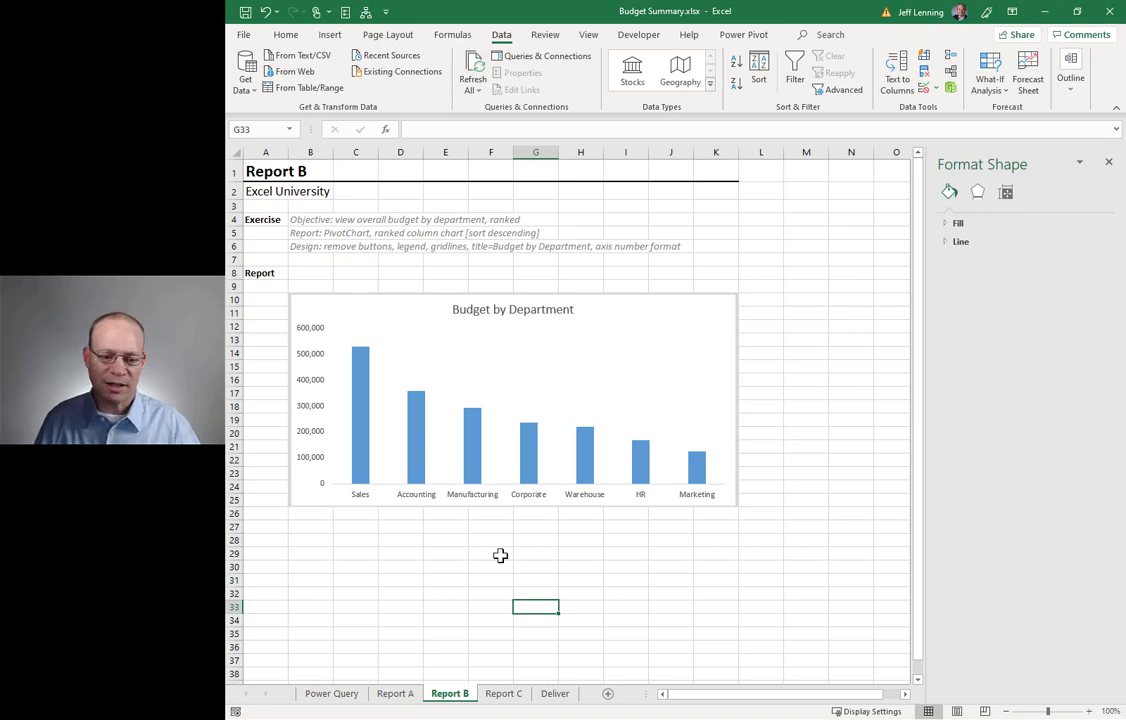
# Step: Group the Report A, Report B and Report C sheets and print them to a PDF named "budget summary v1" in the Reports folder
pyautogui.click(400, 694)
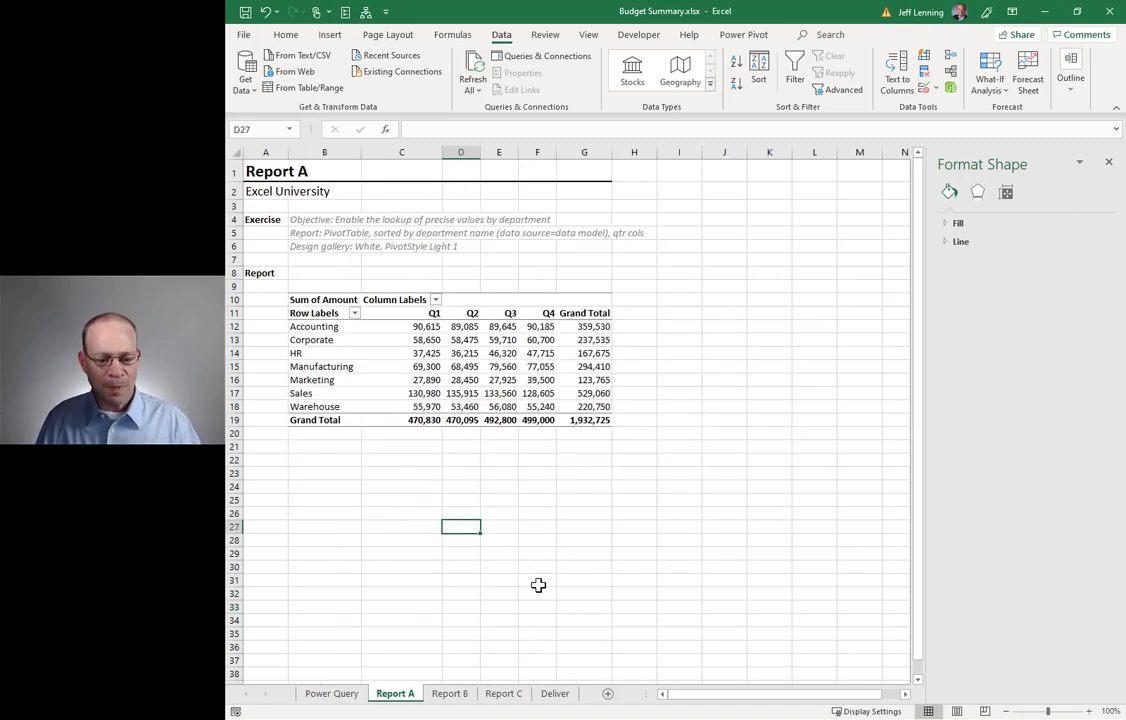
pyautogui.keyDown('shift'); pyautogui.click(503, 693); pyautogui.keyUp('shift')
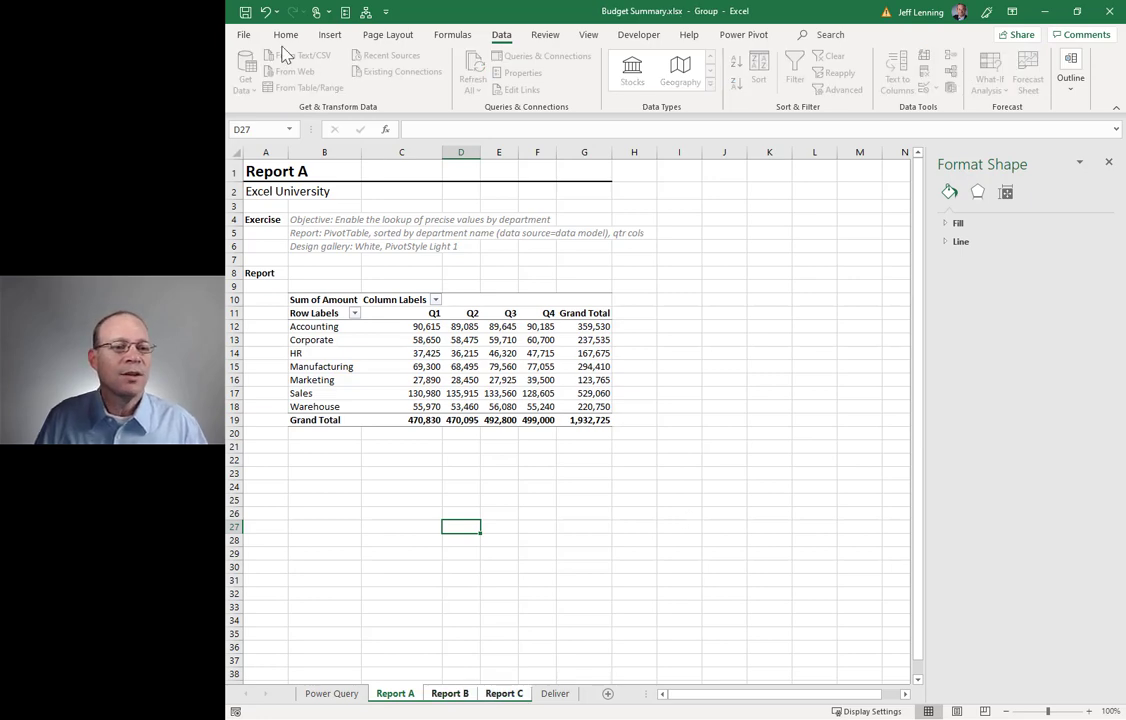
pyautogui.click(254, 40)
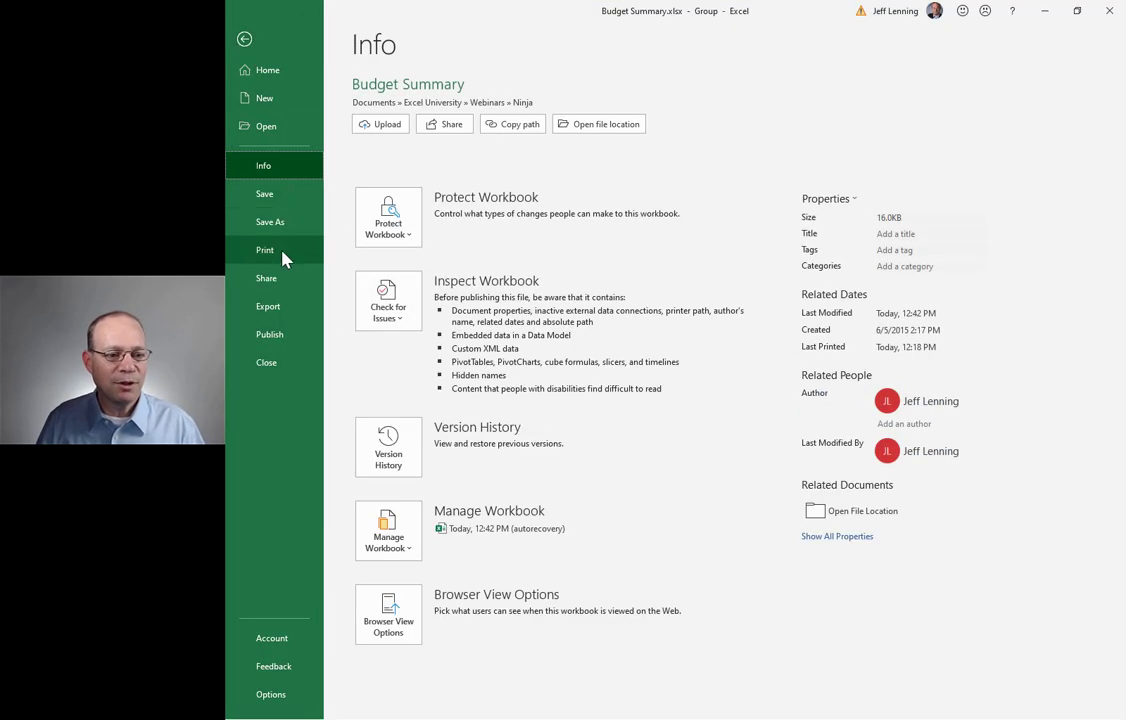
pyautogui.click(280, 254)
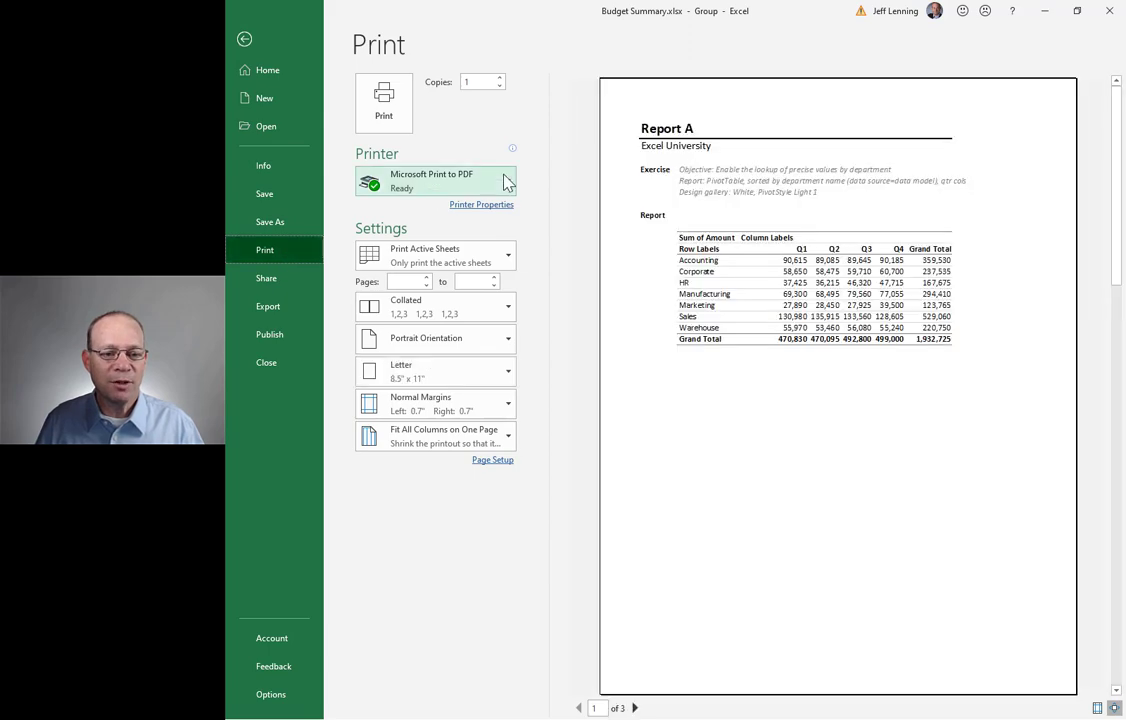
pyautogui.click(398, 118)
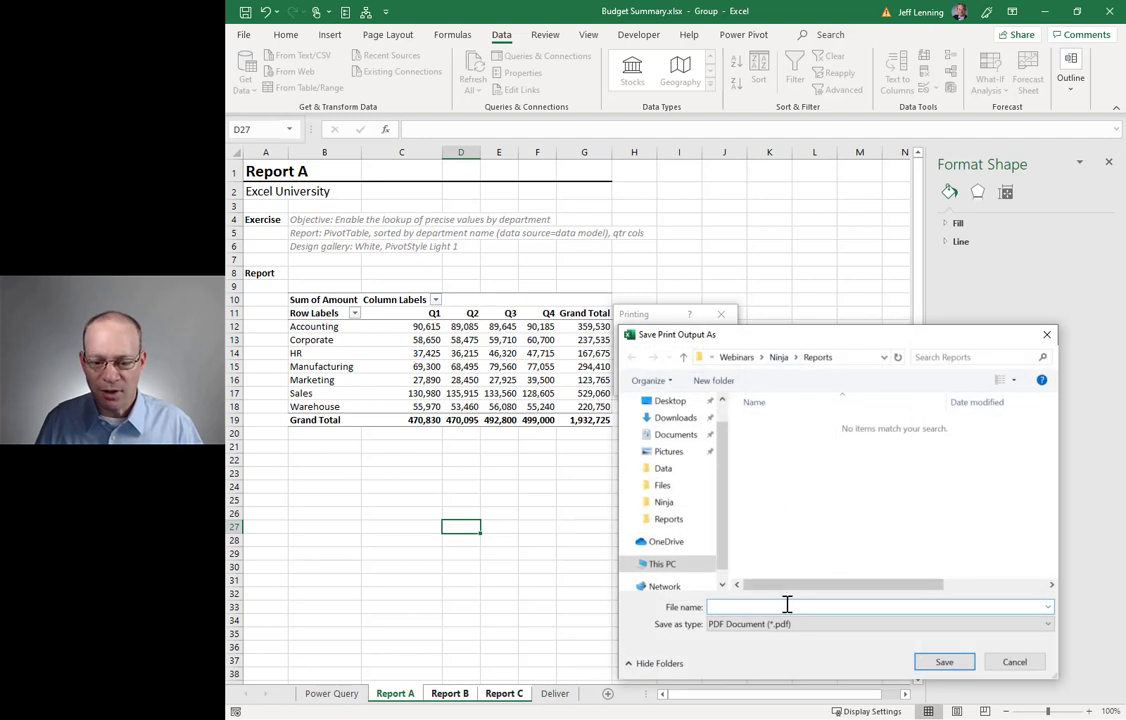
pyautogui.write('budget summary v1')
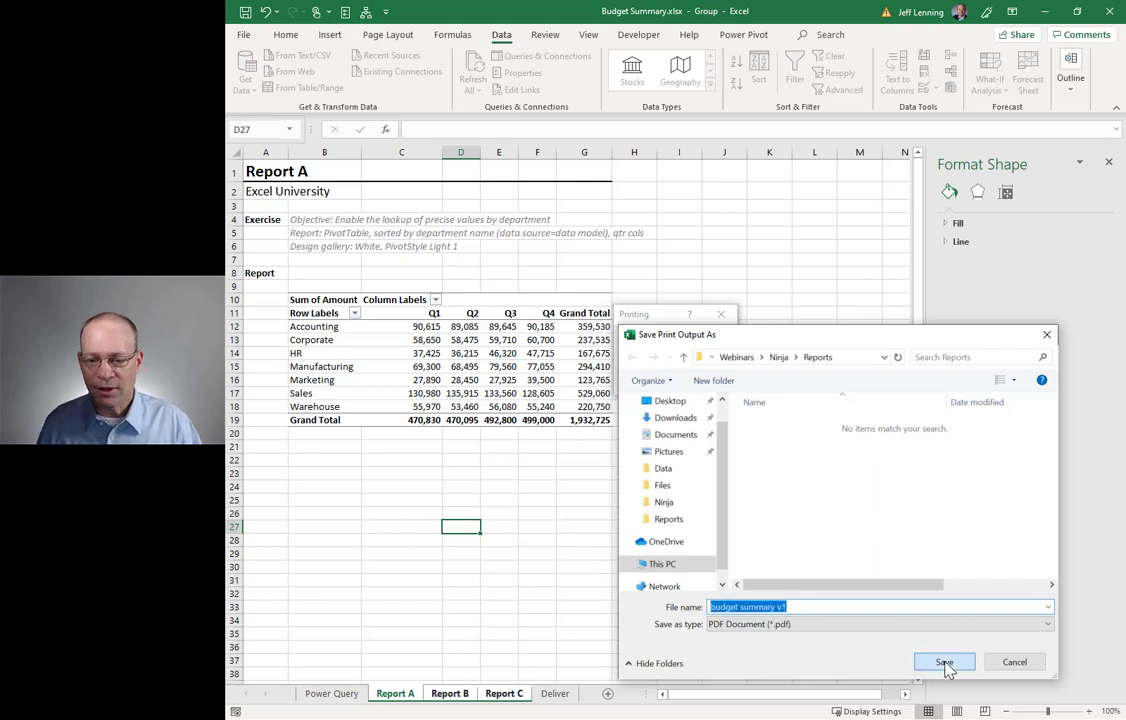
pyautogui.click(945, 664)
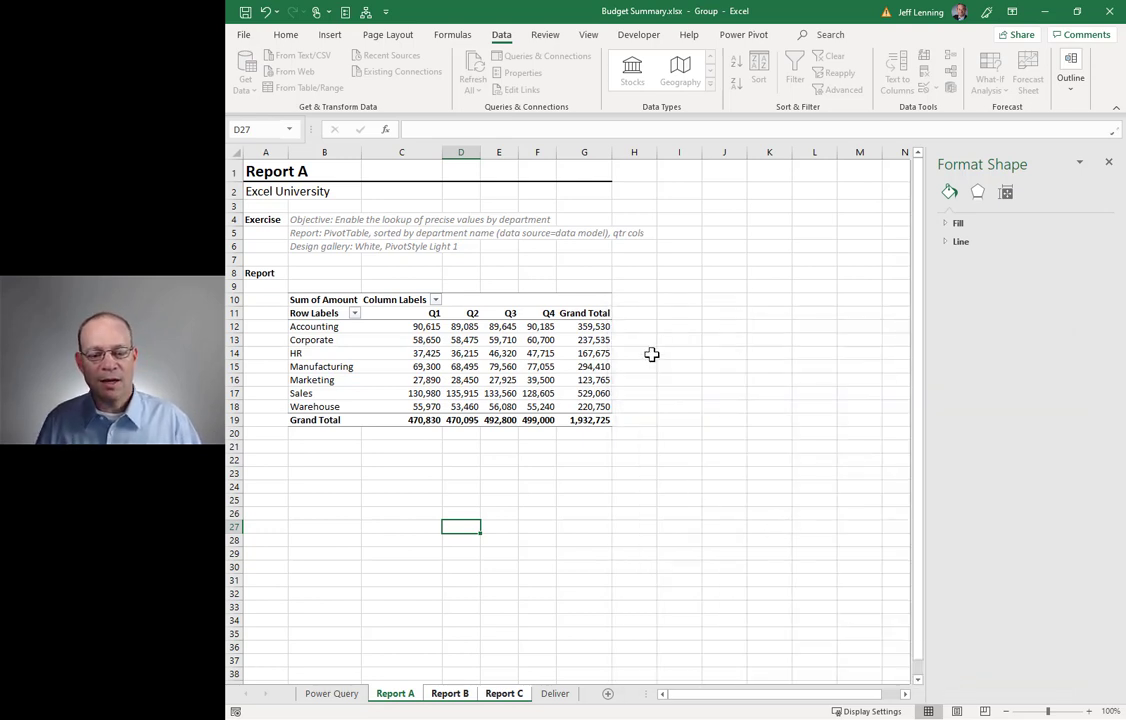
# Step: Ungroup the sheets by activating Deliver, then open budget summary v1.pdf from the Reports folder in File Explorer
pyautogui.click(558, 694)
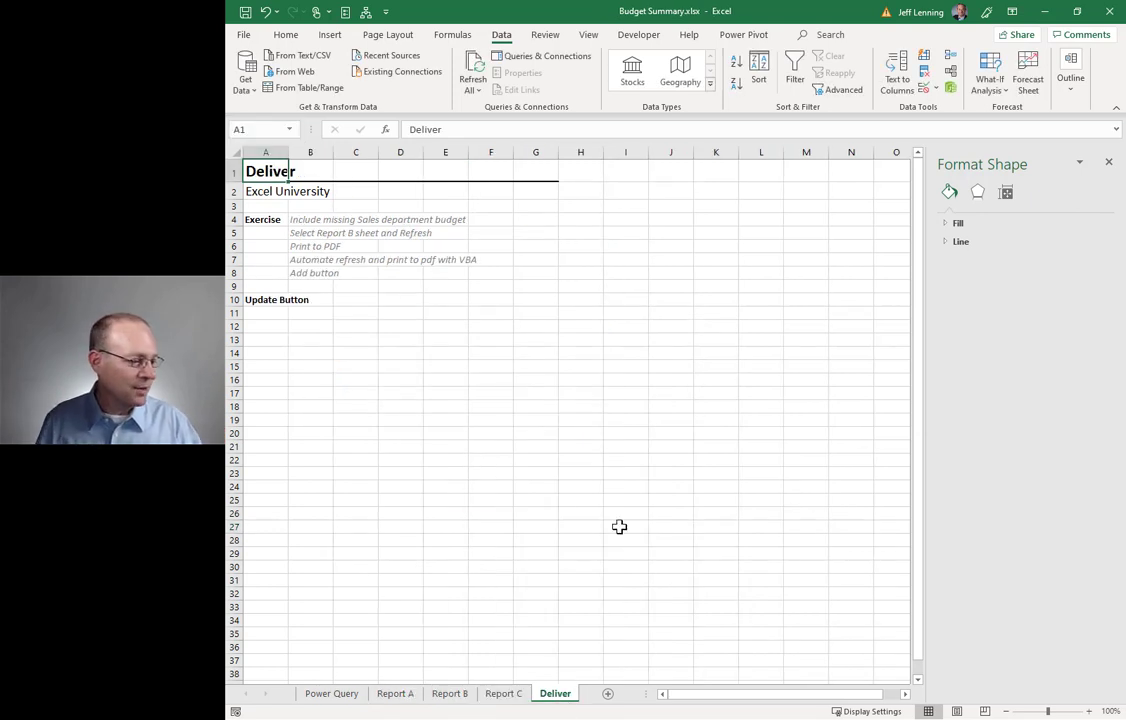
pyautogui.hotkey('alt', 'Tab')
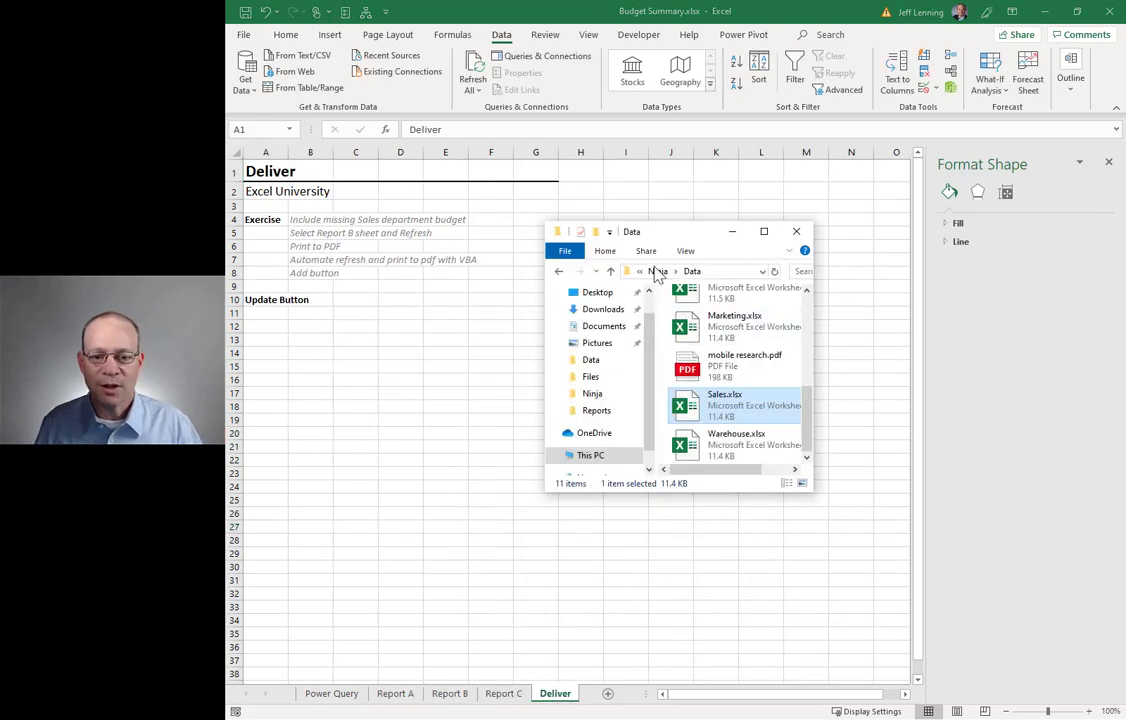
pyautogui.click(658, 271)
pyautogui.doubleClick(703, 330)
pyautogui.click(706, 316)
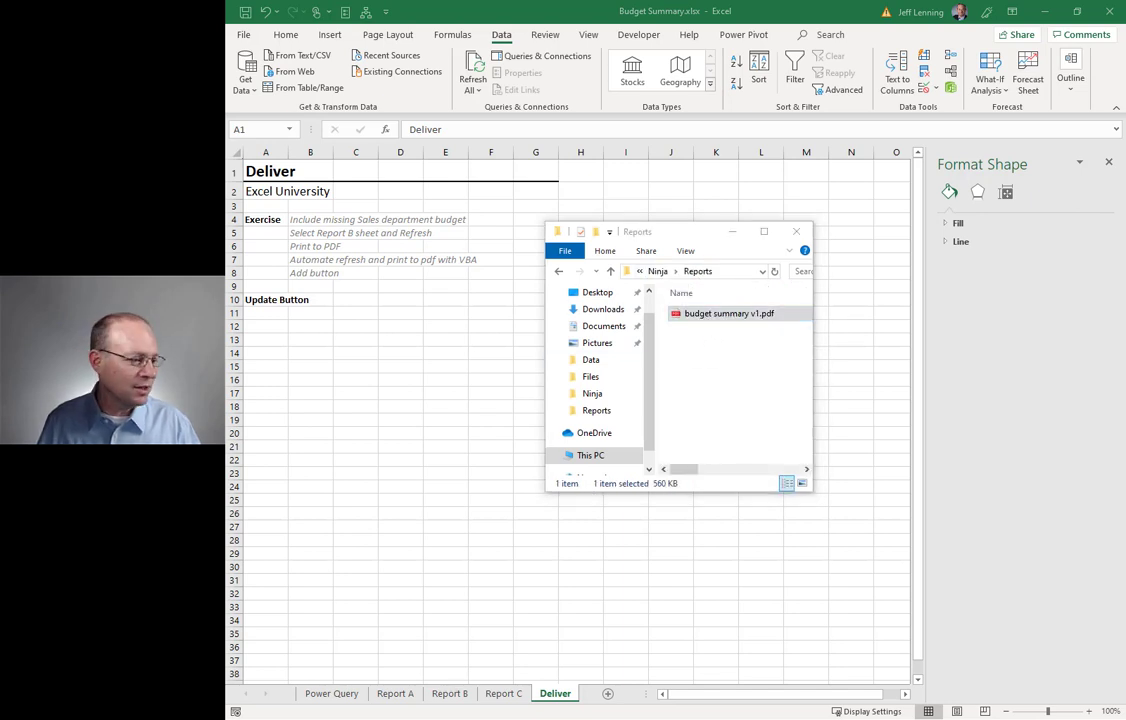
pyautogui.press('Return')
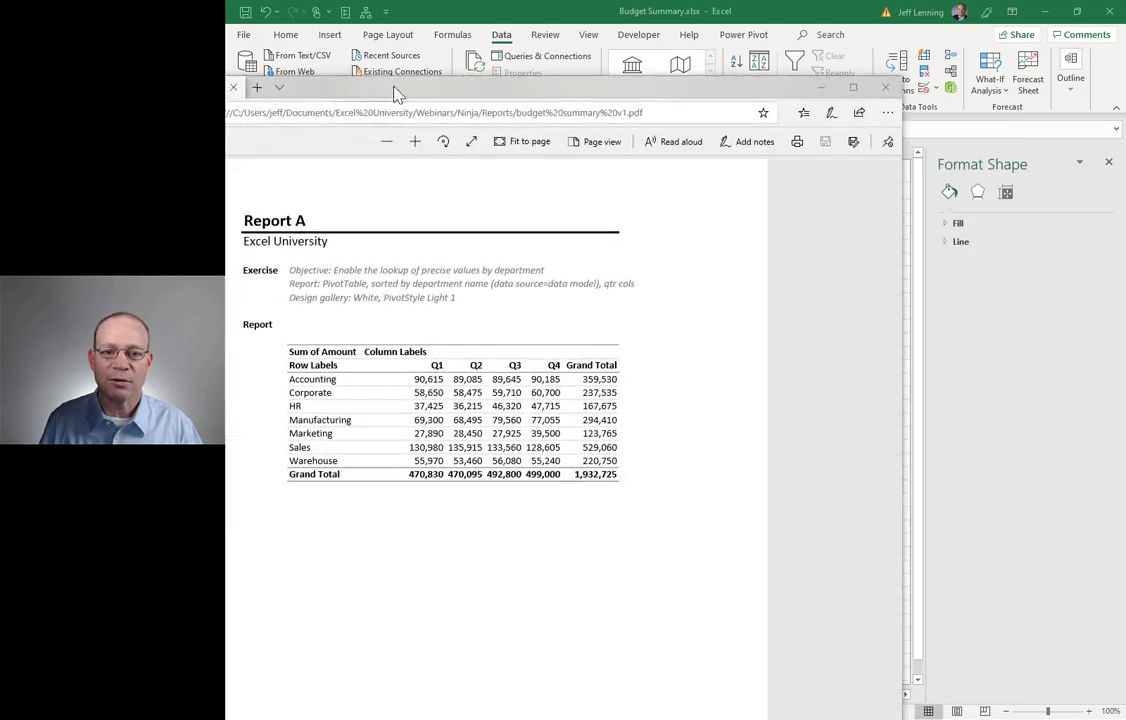
# Step: Look through the report pages of the PDF, close it and return to the Deliver sheet in Excel
pyautogui.scroll(-10, 565, 332)
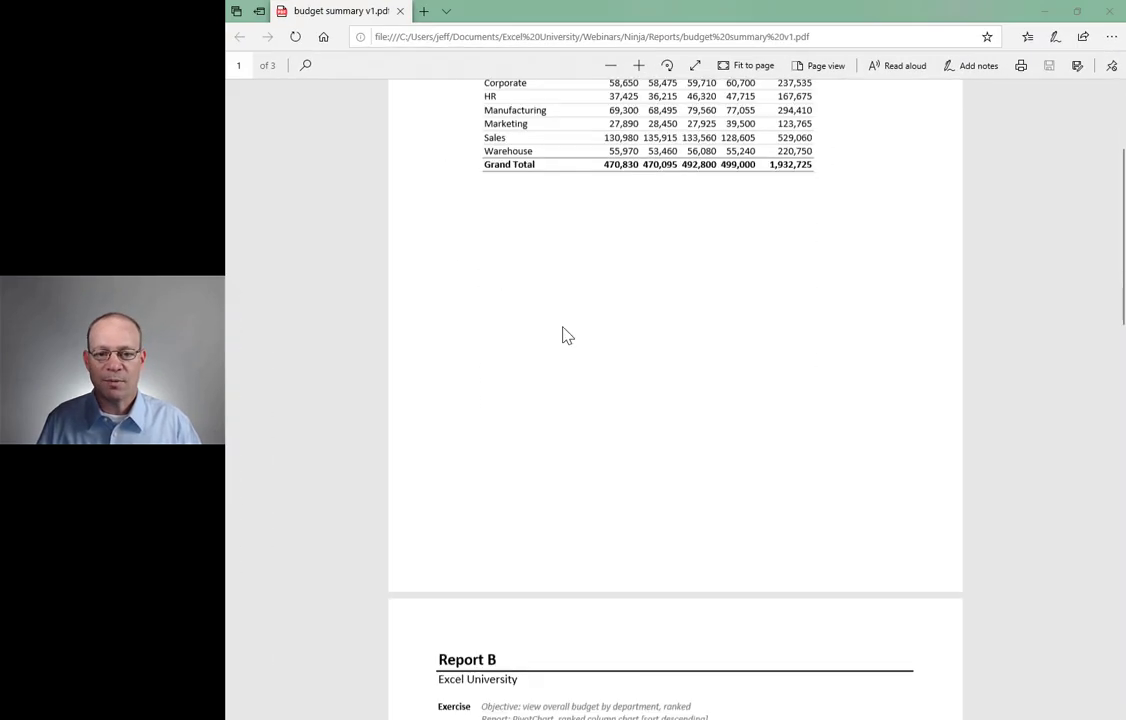
pyautogui.scroll(-5, 565, 334)
pyautogui.scroll(15, 565, 334)
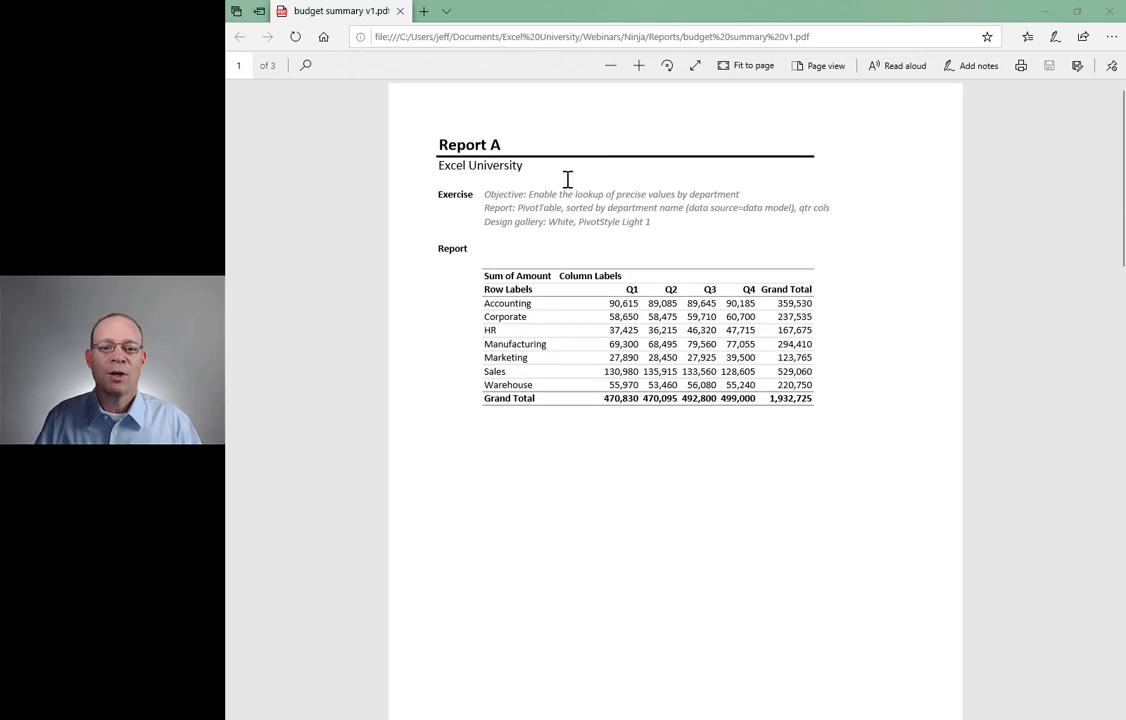
pyautogui.click(1109, 11)
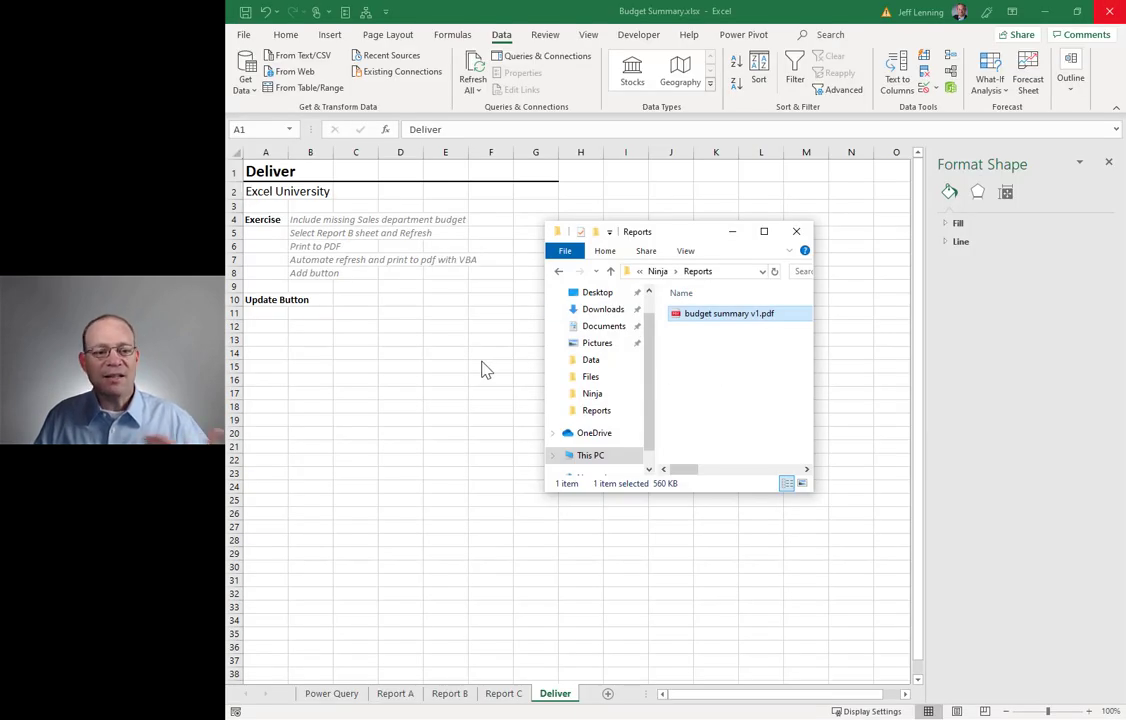
pyautogui.click(481, 365)
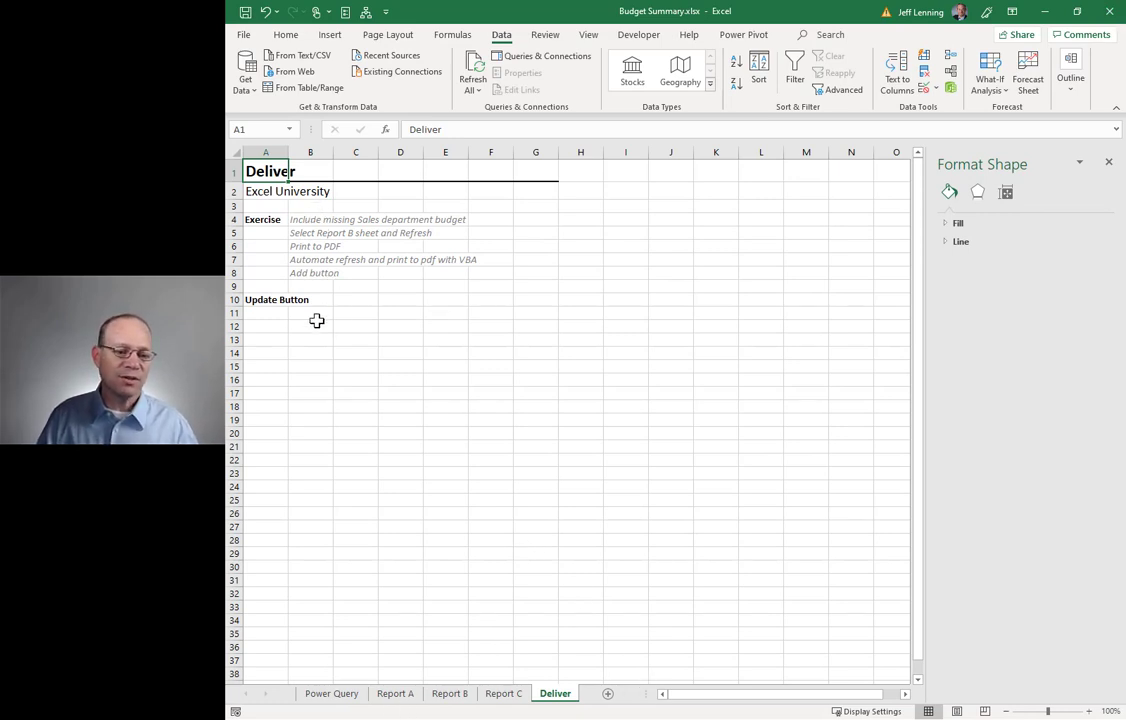
# Step: Select cell B12 on the Deliver sheet and start recording a macro named UpdateBudget, stored in This Workbook
pyautogui.click(312, 326)
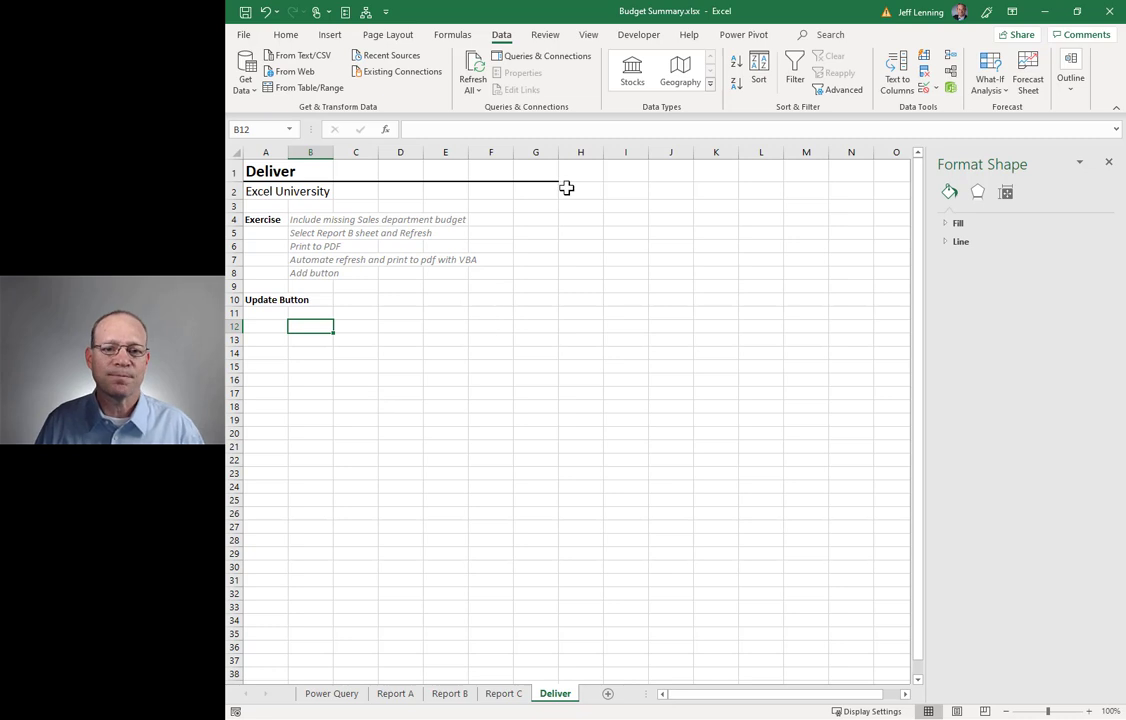
pyautogui.click(594, 37)
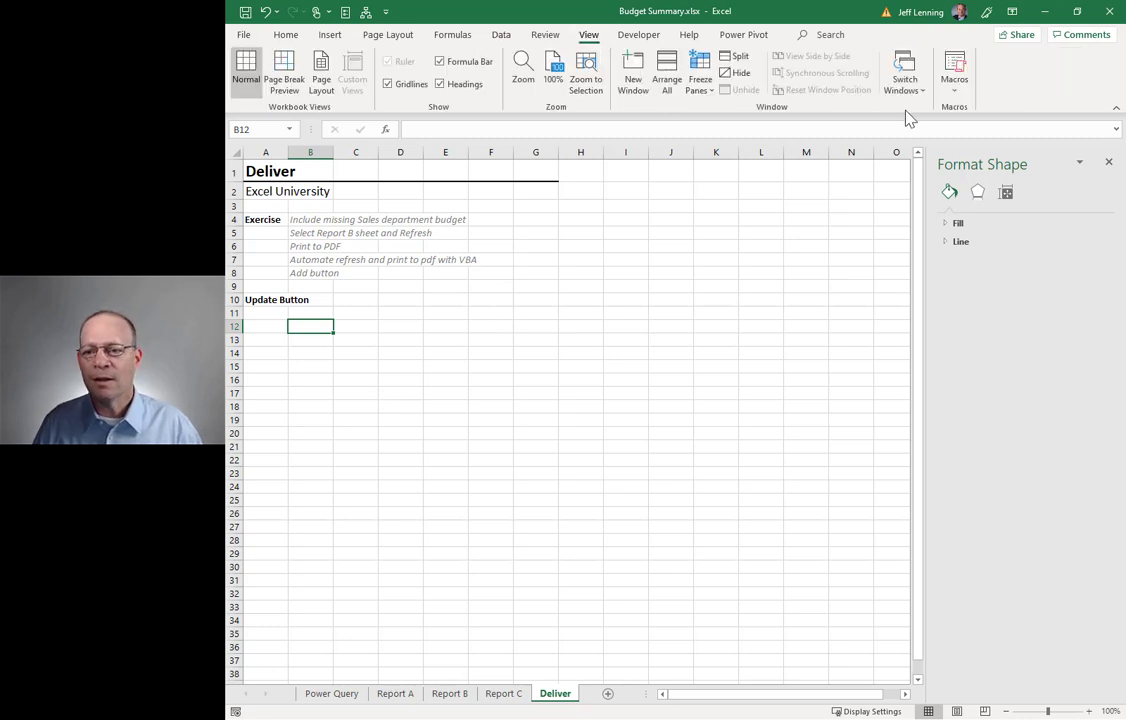
pyautogui.click(954, 94)
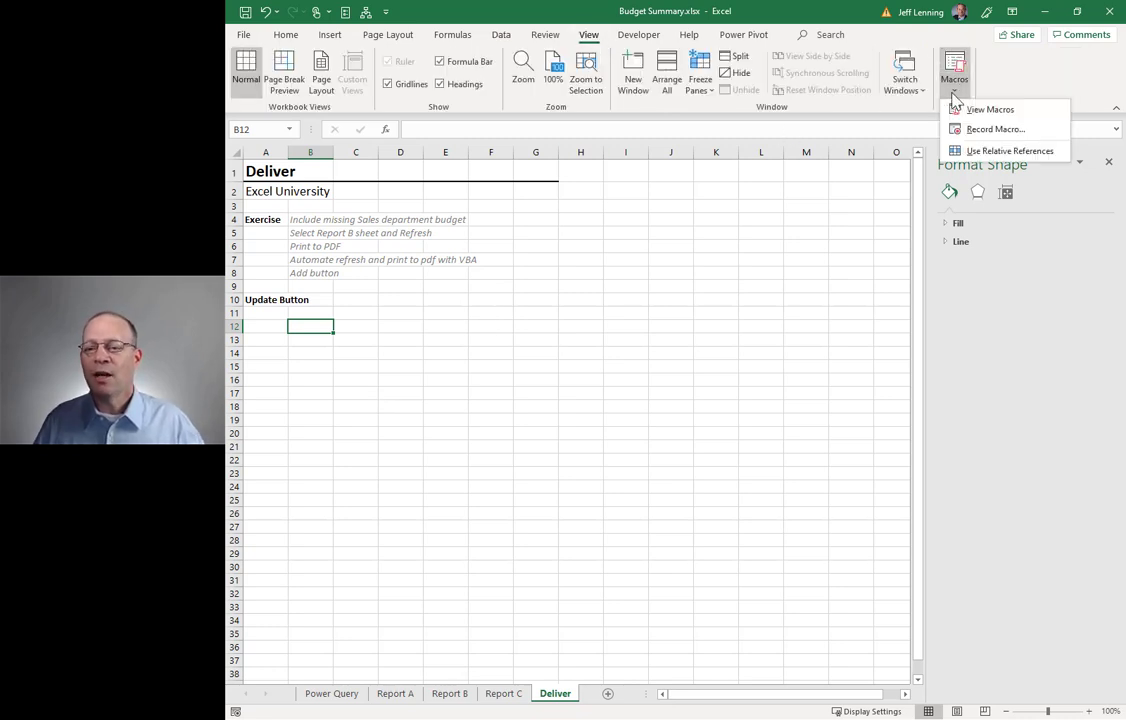
pyautogui.click(1000, 129)
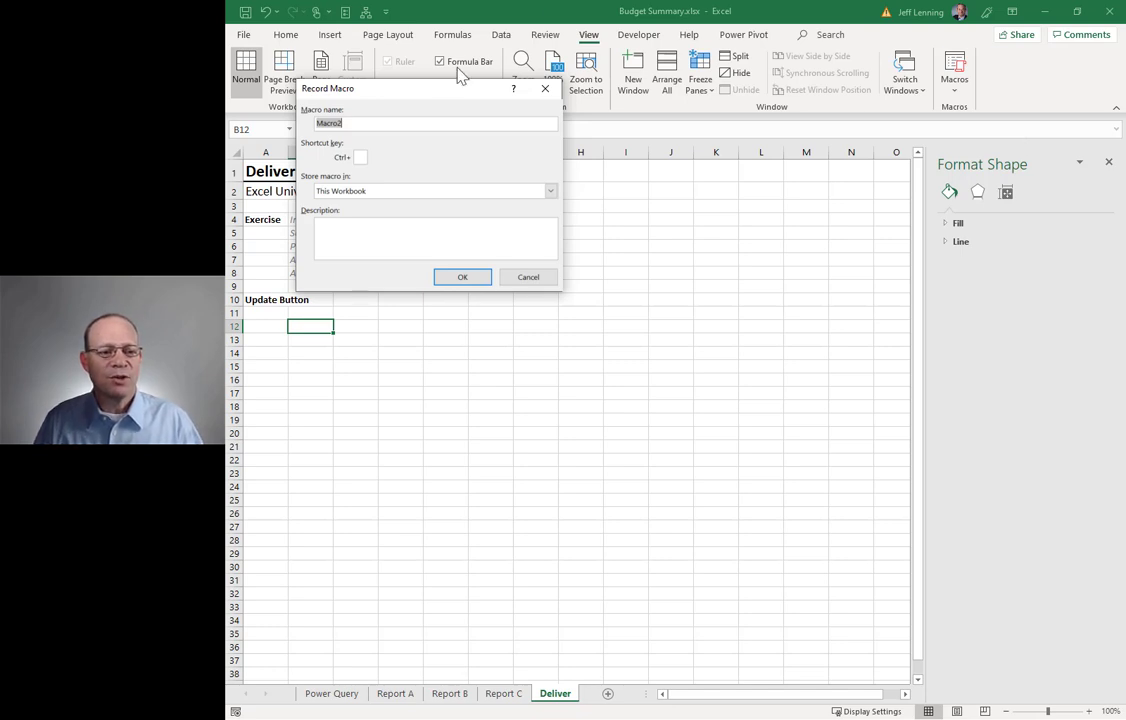
pyautogui.write('UpdateBudget')
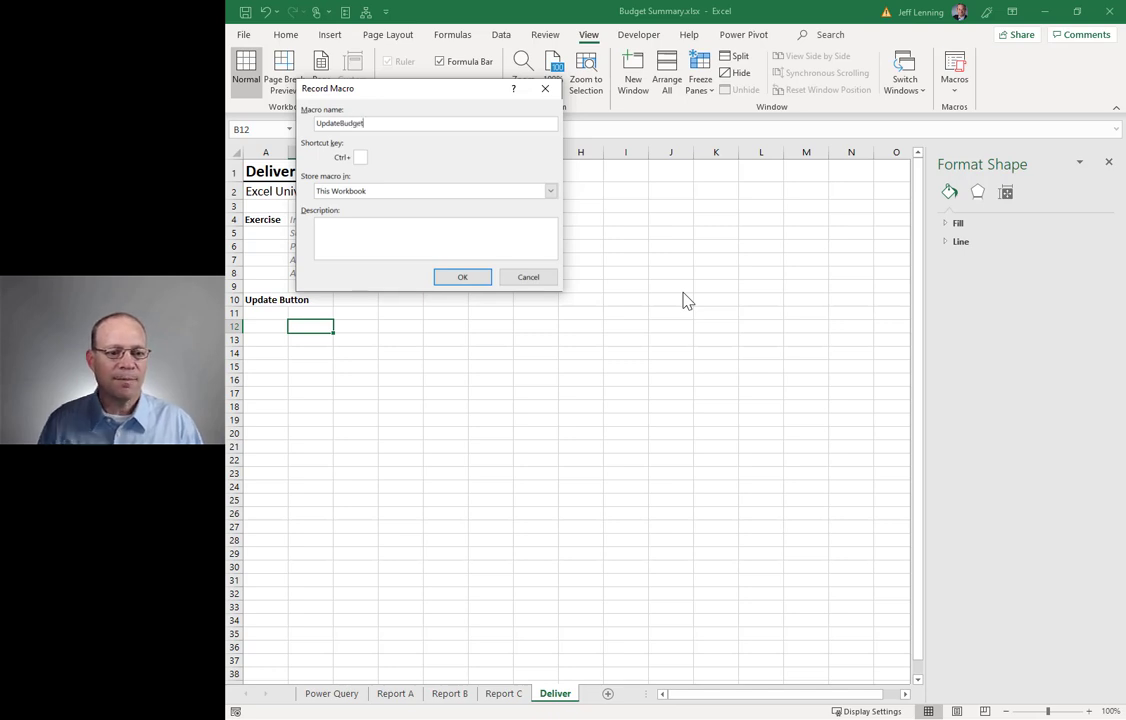
pyautogui.click(462, 279)
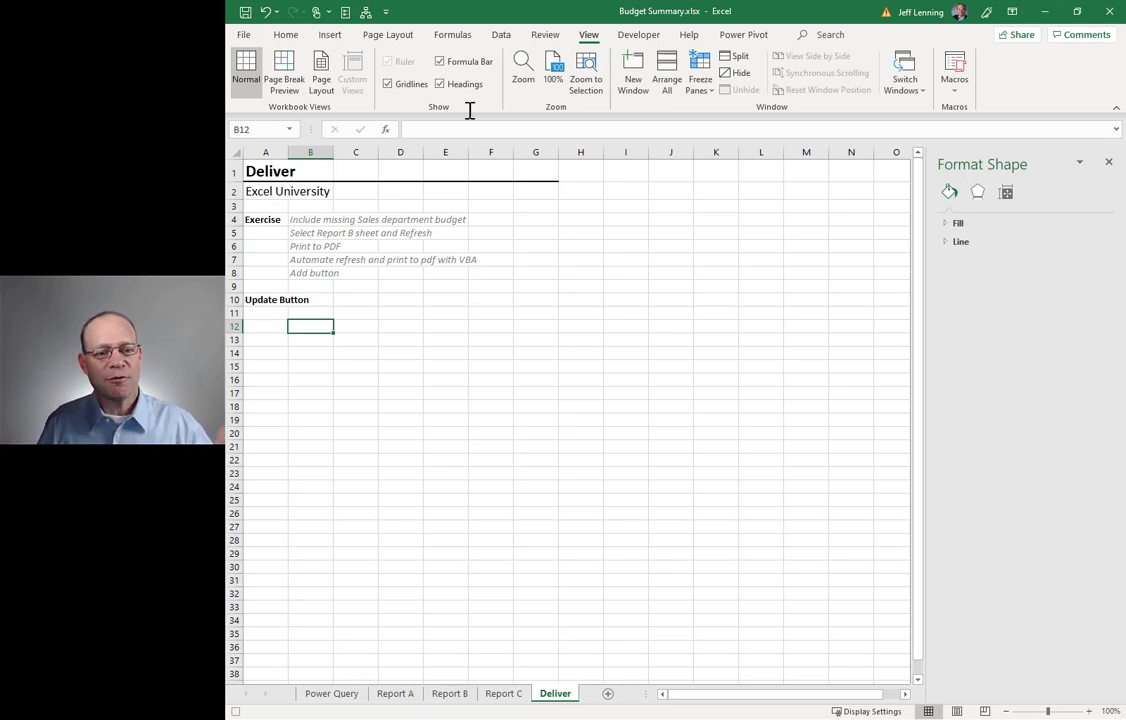
# Step: Refresh all data connections in the workbook, then group the Report A, Report B and Report C sheets
pyautogui.click(501, 36)
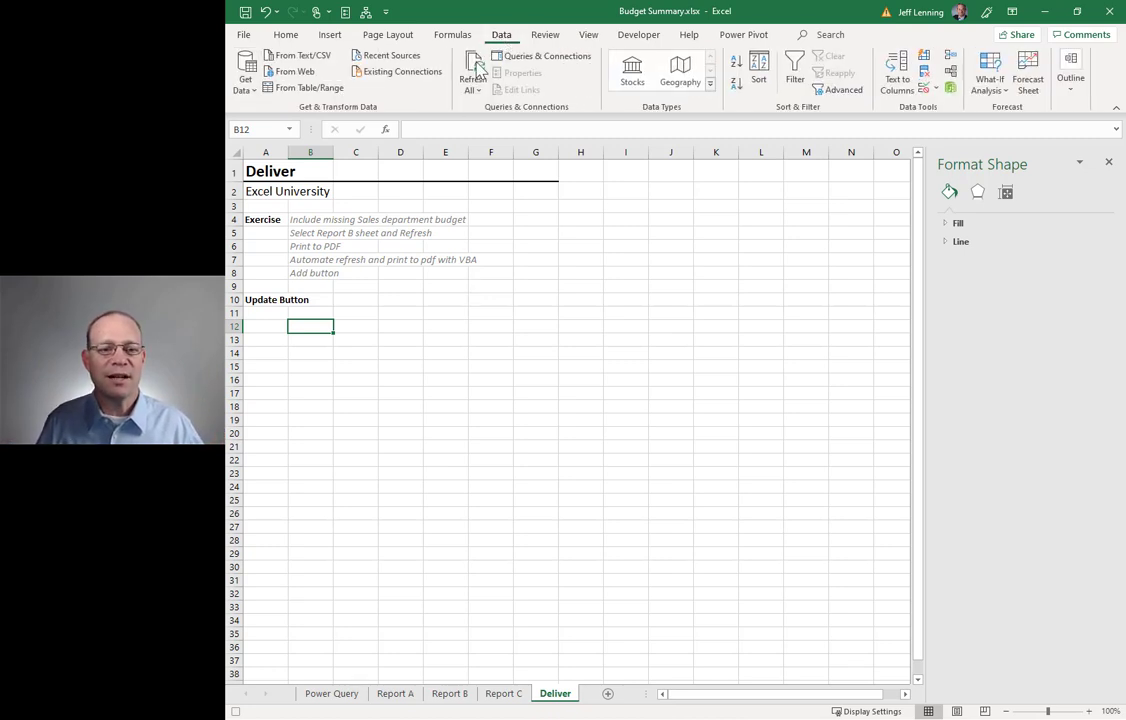
pyautogui.click(472, 72)
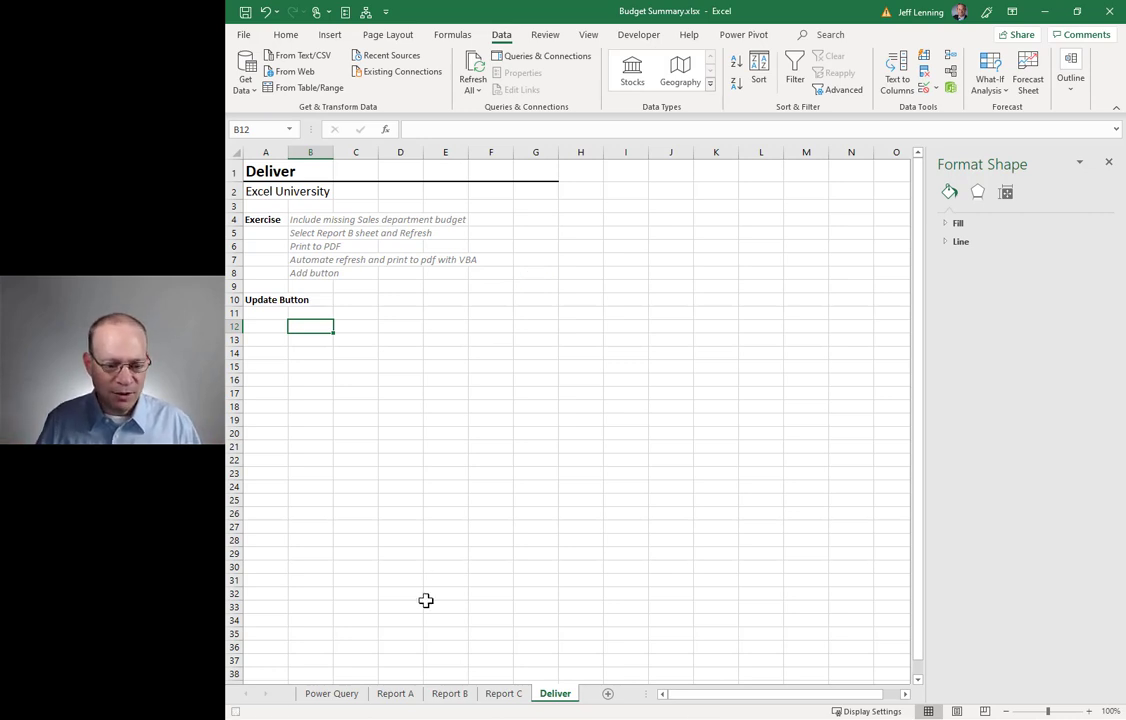
pyautogui.click(395, 695)
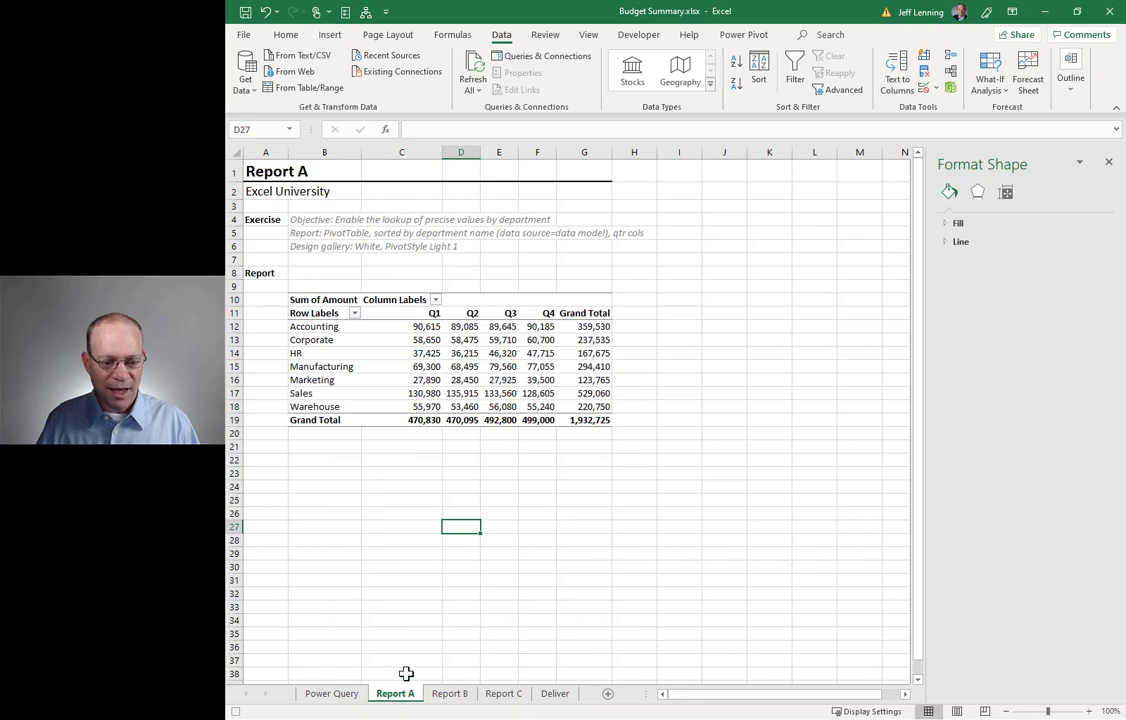
pyautogui.keyDown('shift'); pyautogui.click(504, 694); pyautogui.keyUp('shift')
# Step: Print the grouped report sheets with Microsoft Print to PDF, saving the file as "budget summary v2" in the Reports folder
pyautogui.click(243, 34)
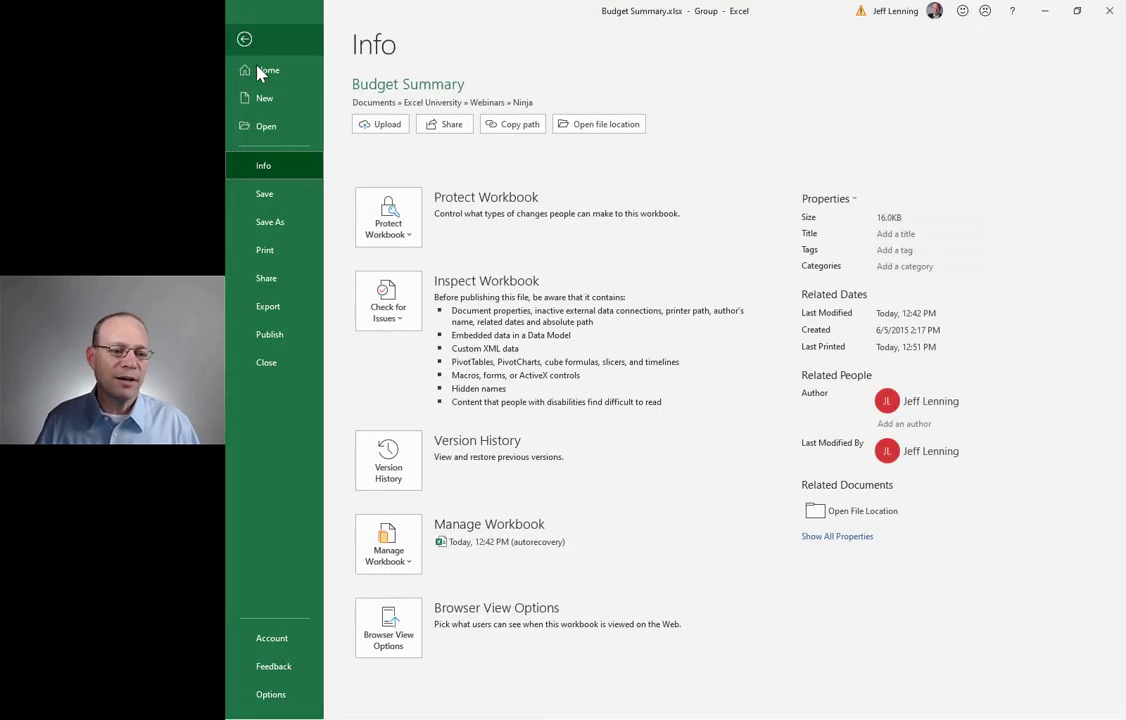
pyautogui.click(278, 258)
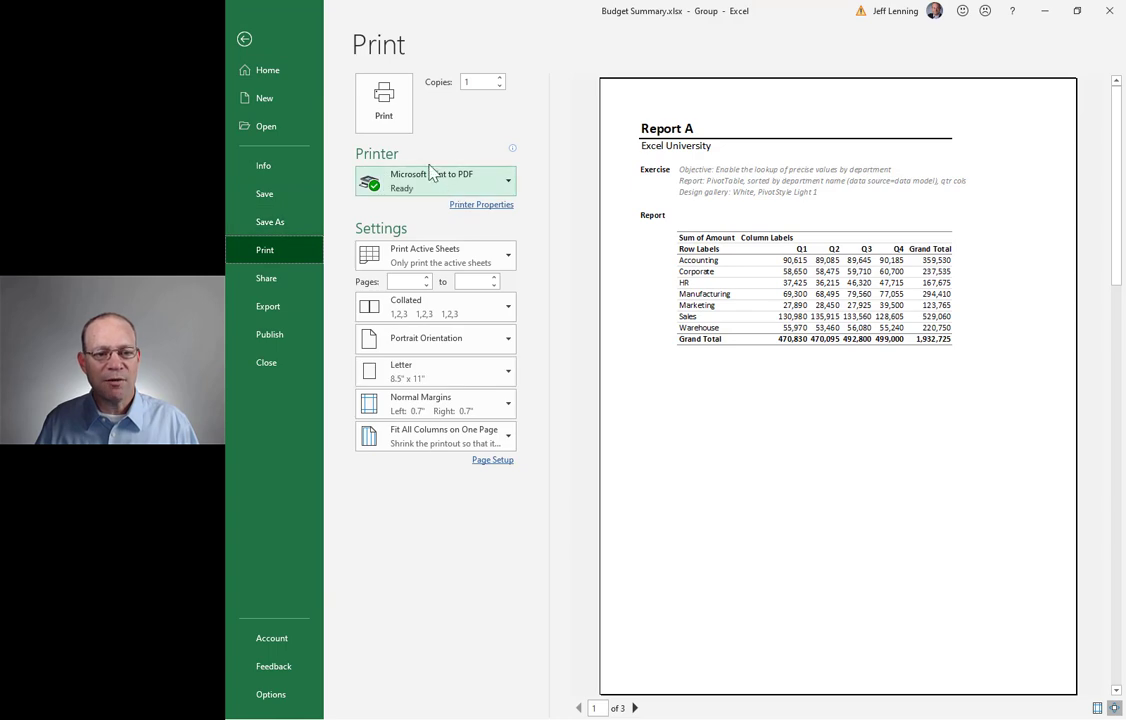
pyautogui.click(383, 102)
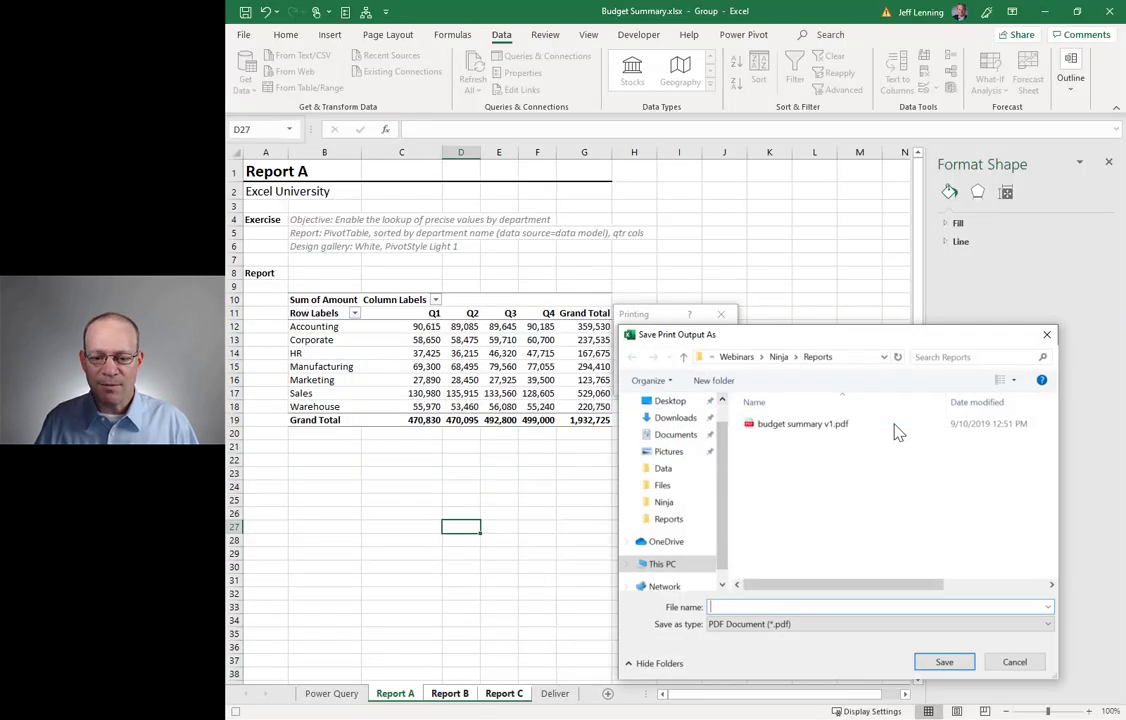
pyautogui.write('budget')
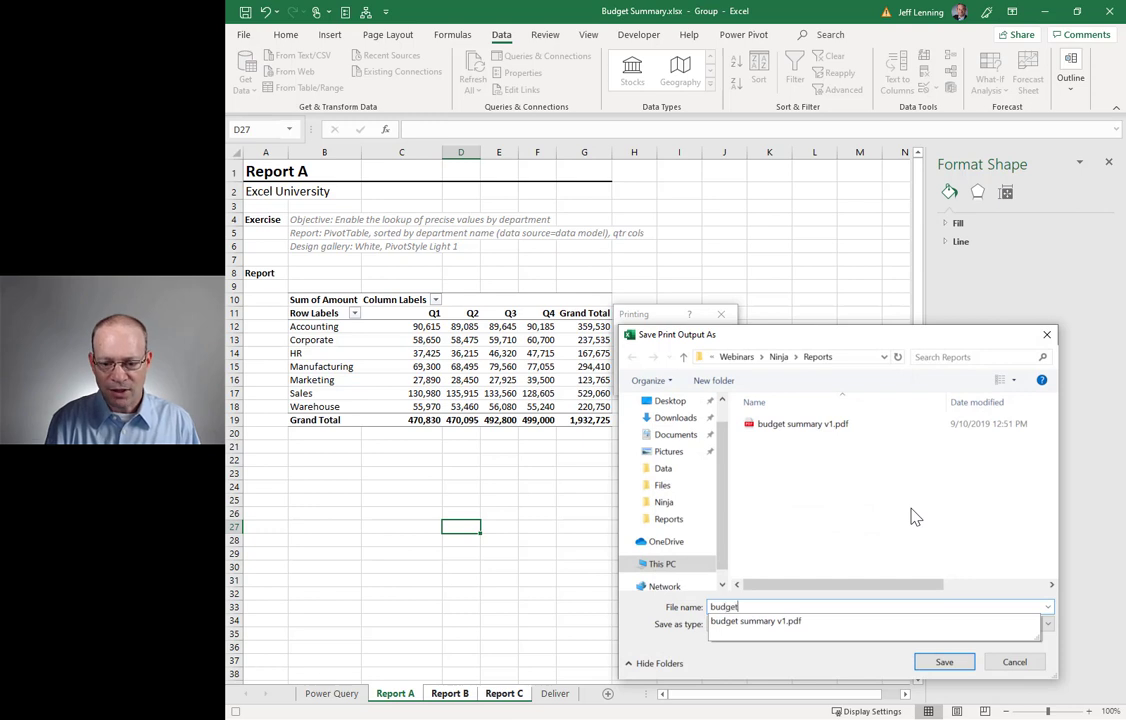
pyautogui.write(' summary v')
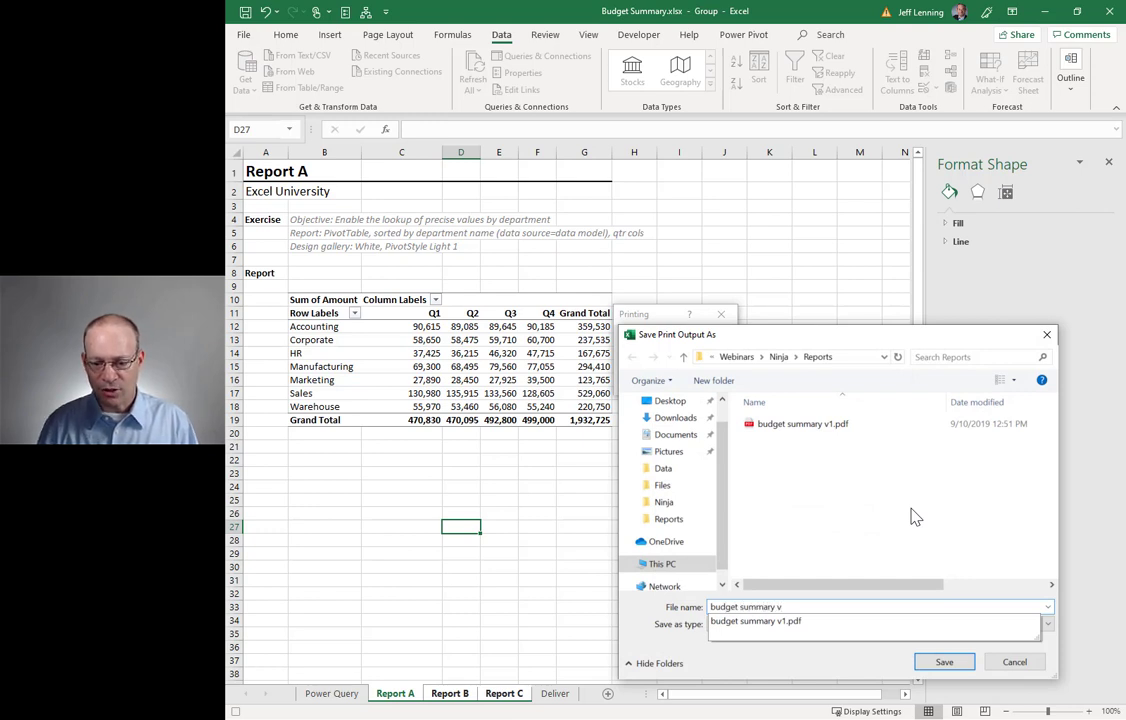
pyautogui.write('2')
pyautogui.press('Return')
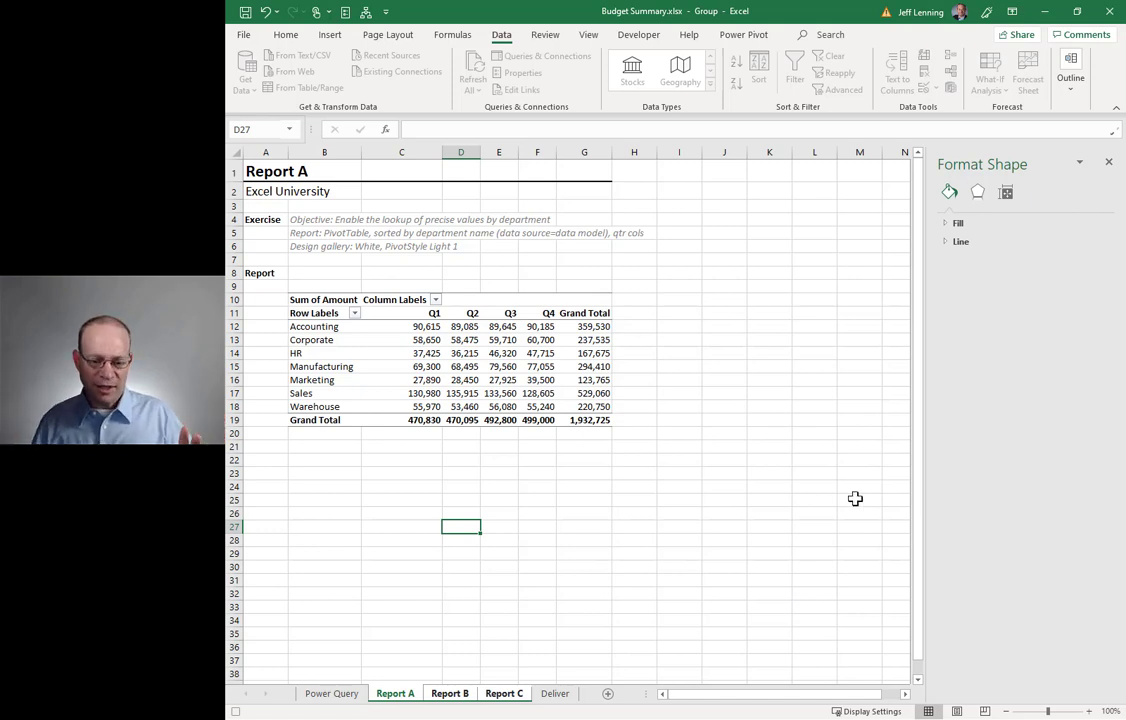
# Step: Ungroup the sheets by activating Deliver and stop recording the UpdateBudget macro
pyautogui.click(560, 693)
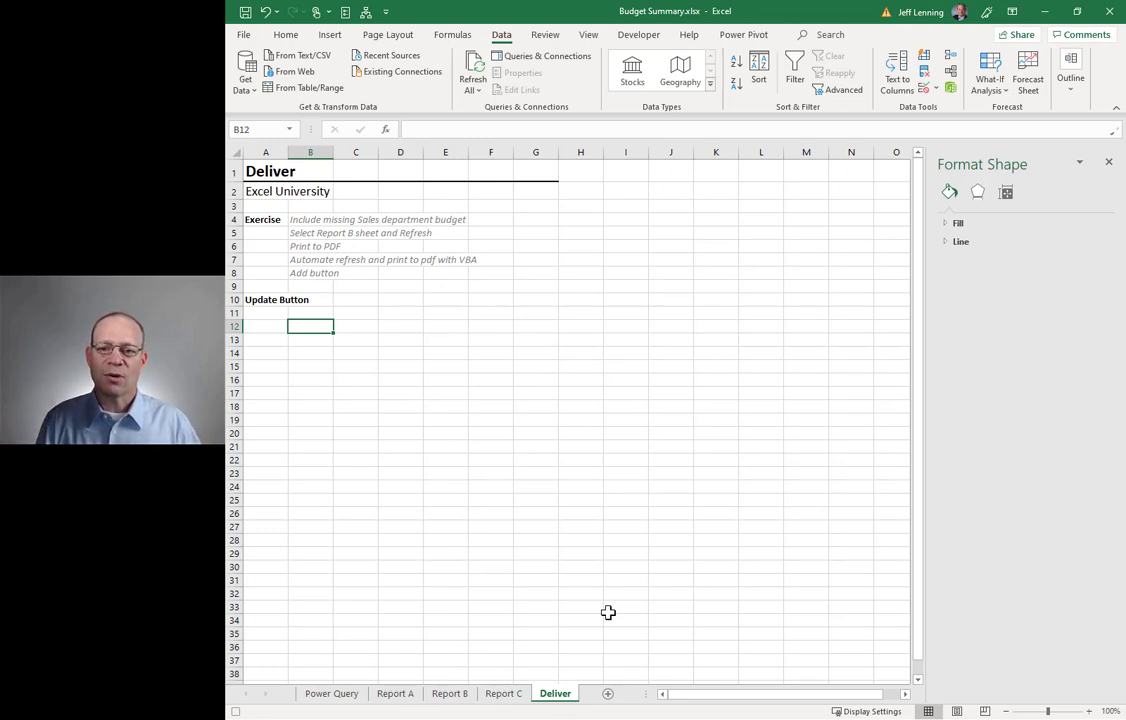
pyautogui.click(588, 35)
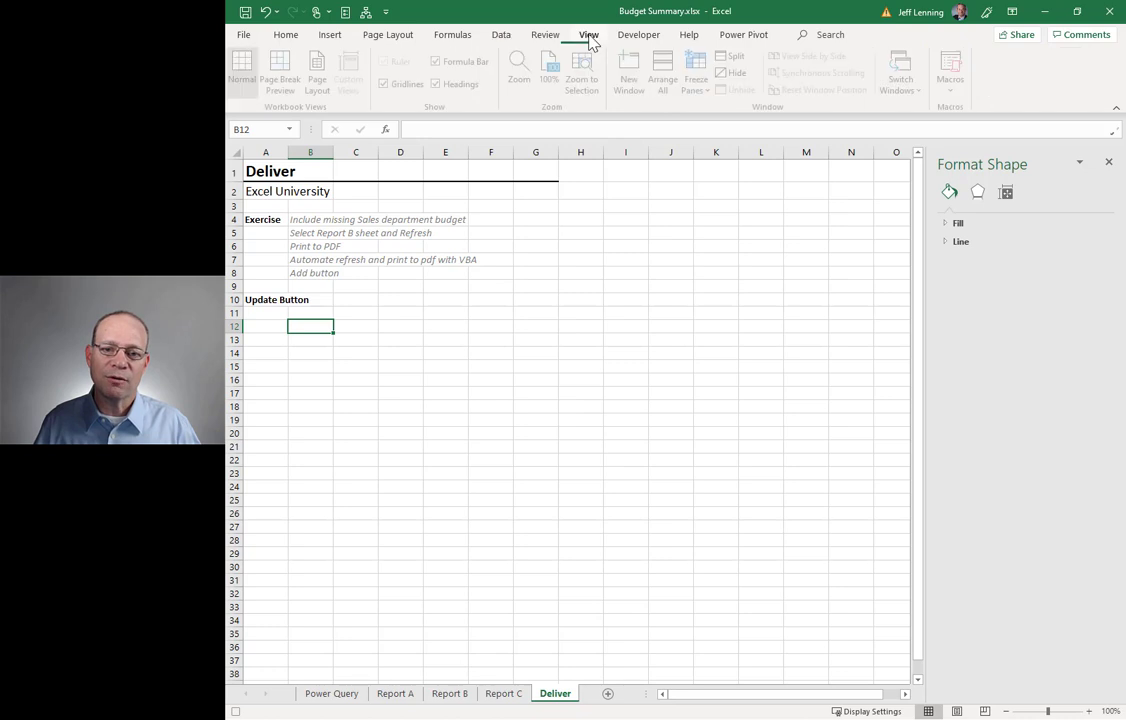
pyautogui.click(954, 78)
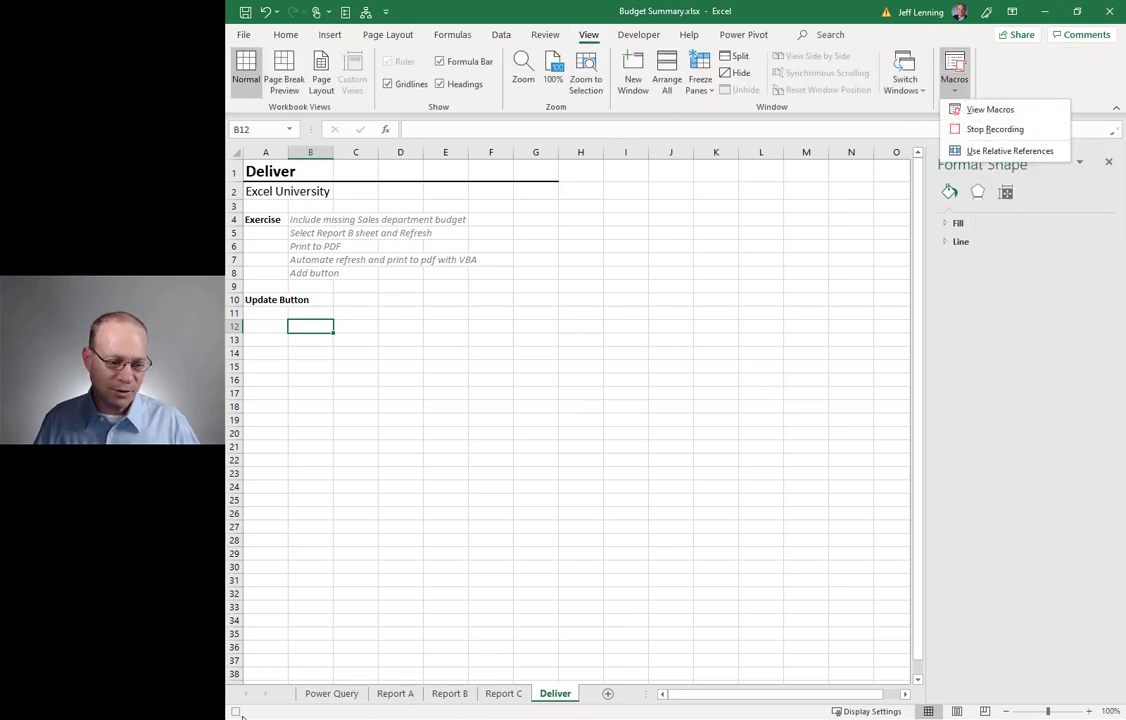
pyautogui.click(995, 130)
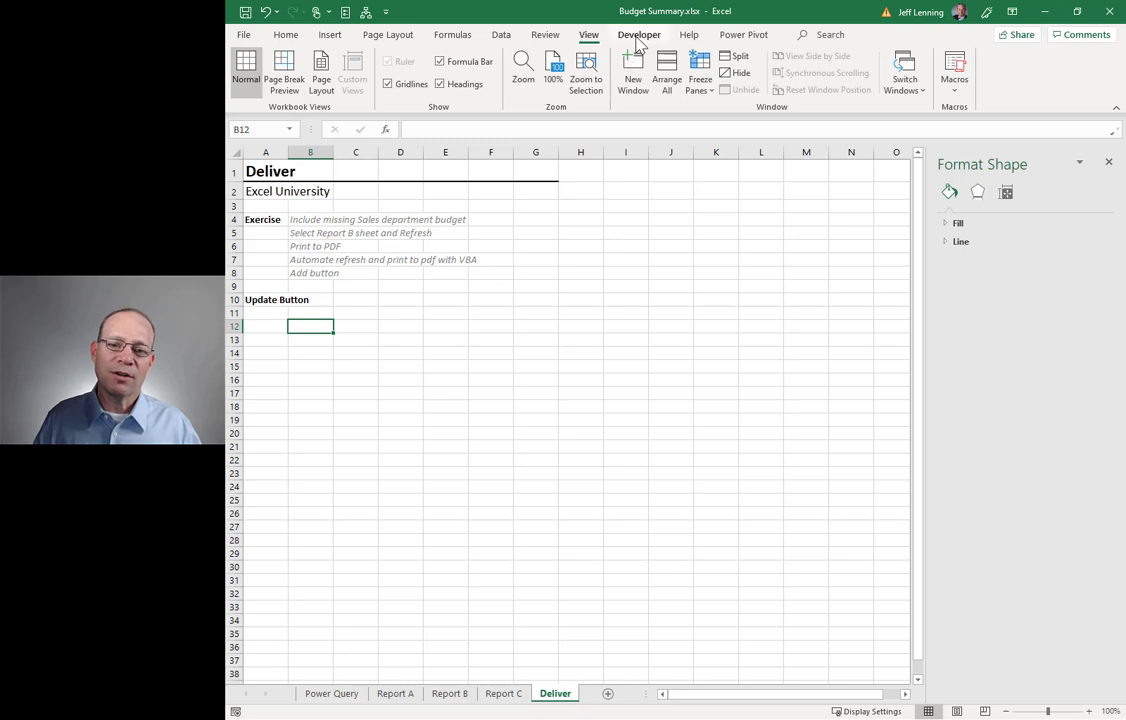
# Step: Examine the Developer tab setting in the ribbon customization options, keeping the tab enabled
pyautogui.click(636, 36)
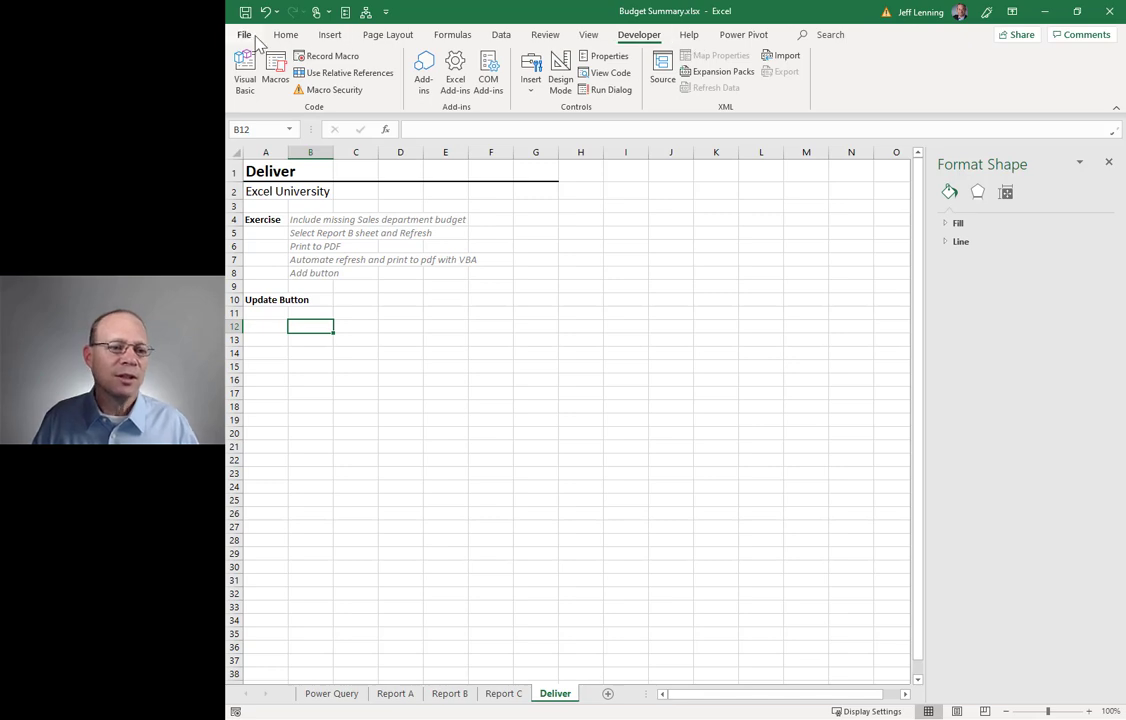
pyautogui.click(248, 36)
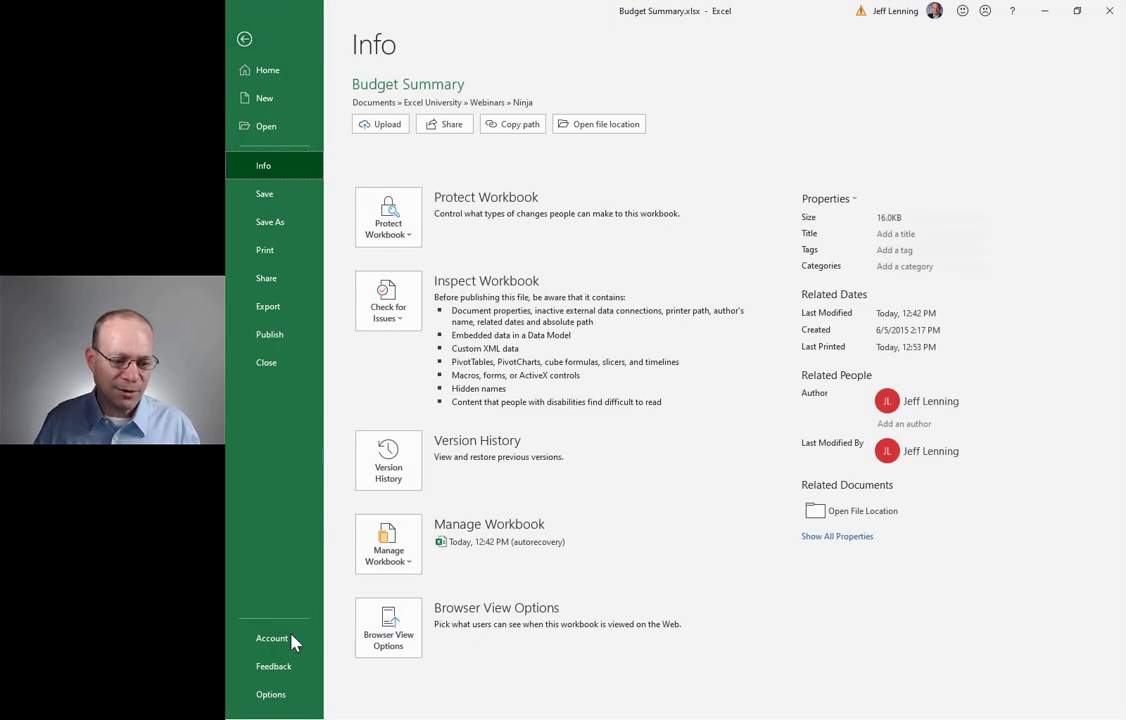
pyautogui.press('Escape')
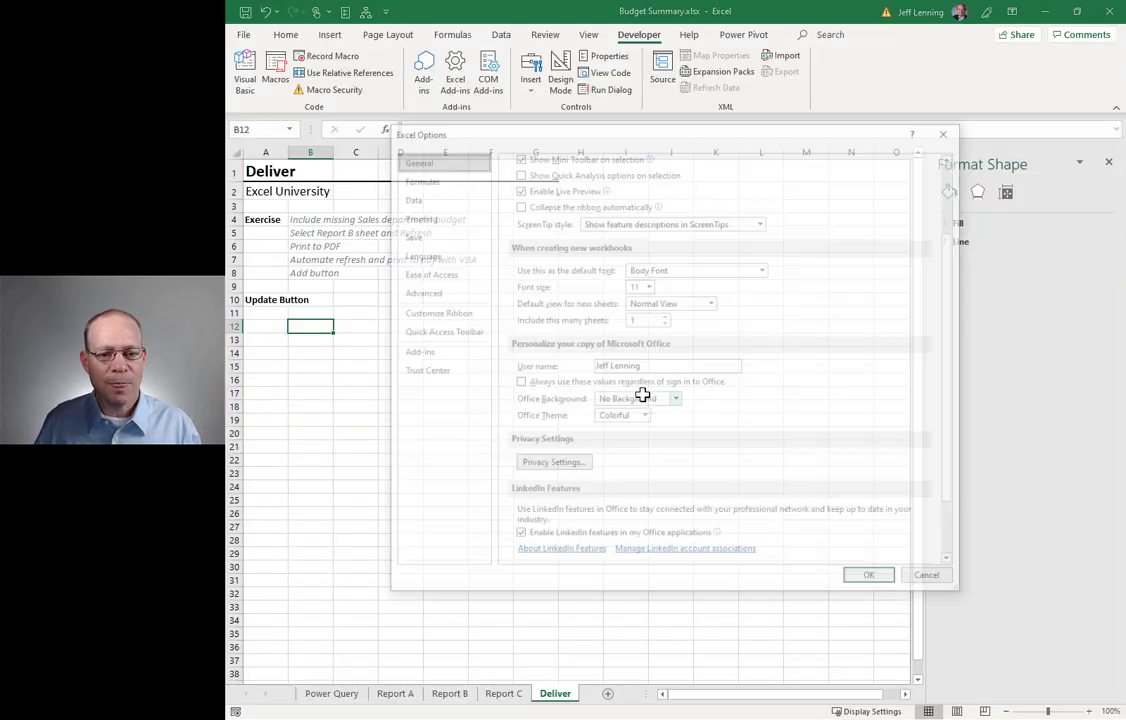
pyautogui.click(424, 314)
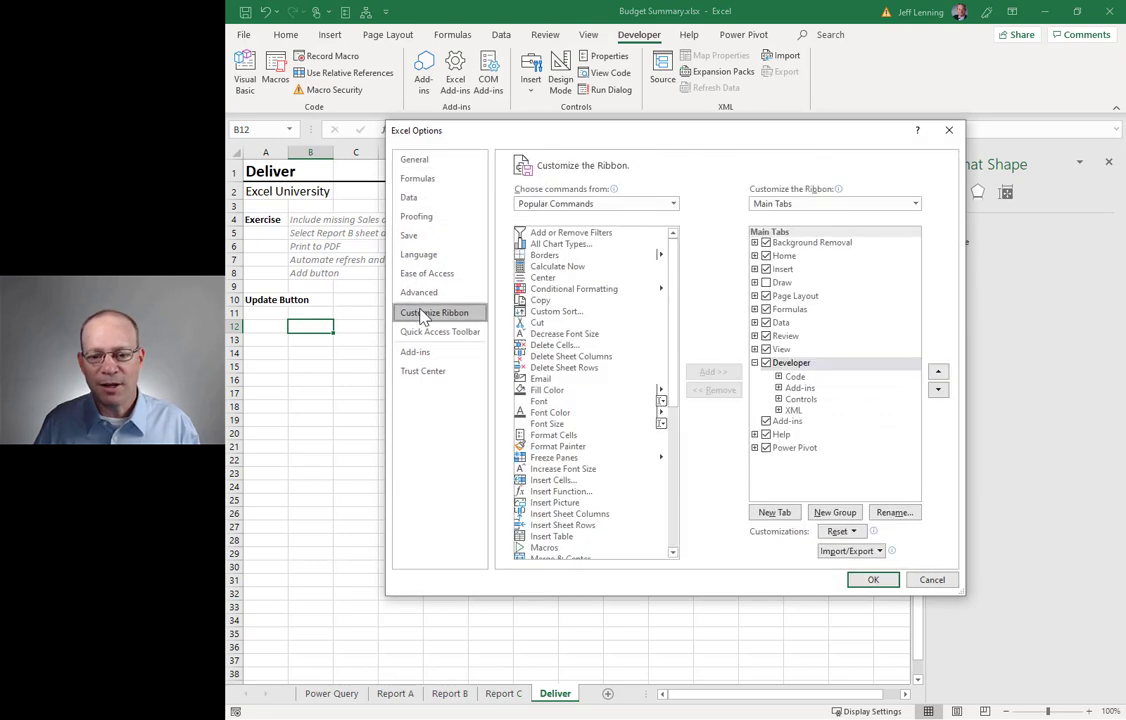
pyautogui.click(770, 366)
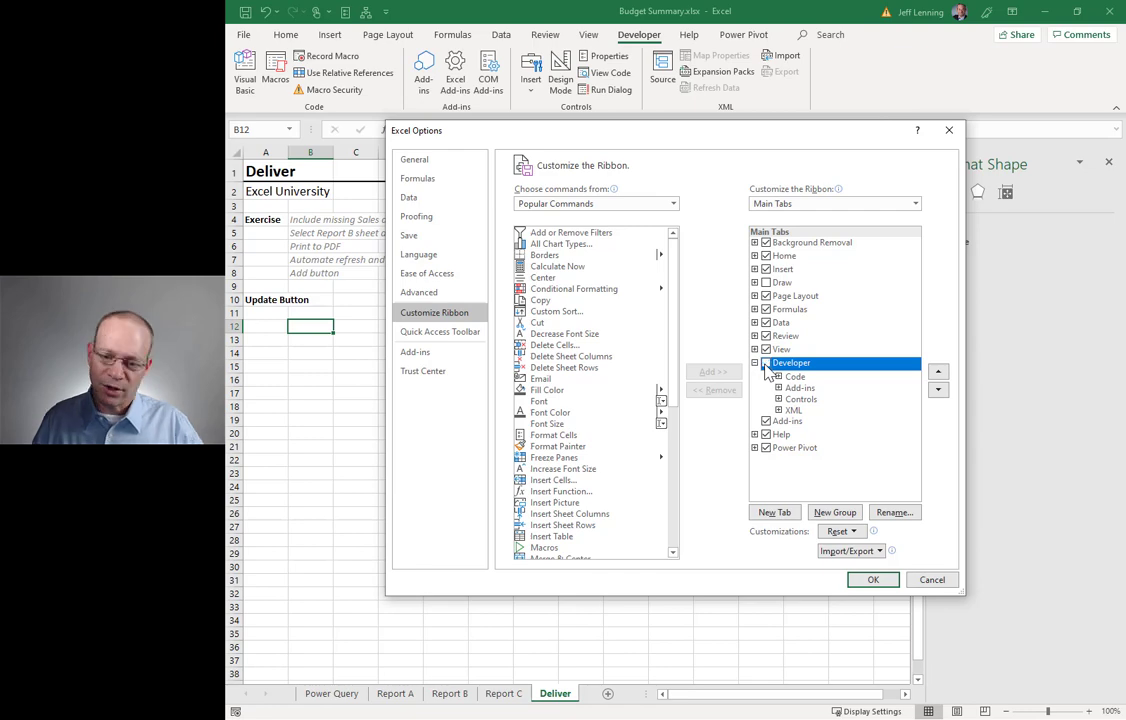
pyautogui.click(870, 582)
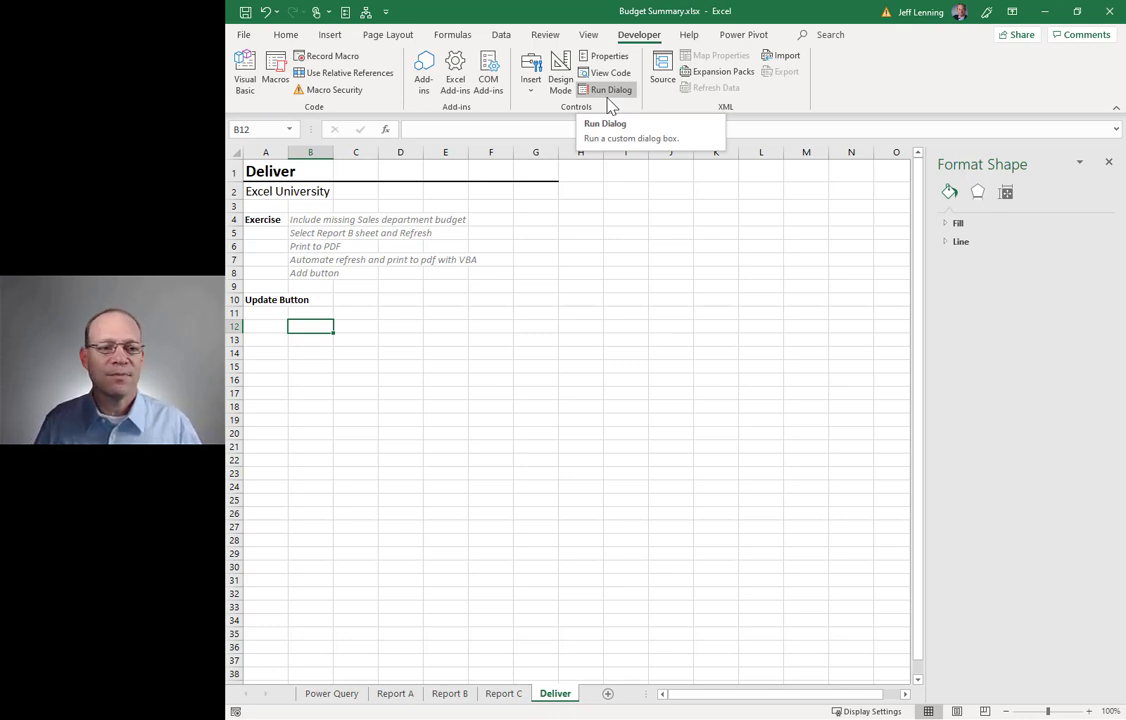
# Step: Examine the recorded UpdateBudget code in Module1 in the Visual Basic editor, then close the editor
pyautogui.click(250, 85)
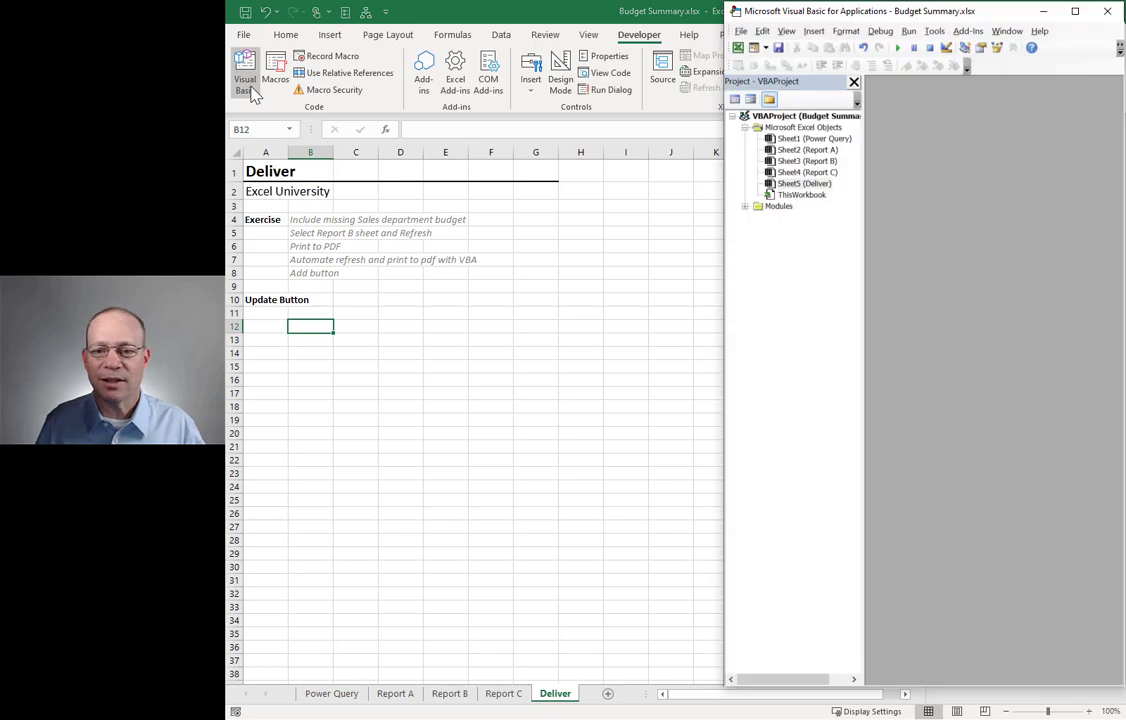
pyautogui.click(745, 207)
pyautogui.doubleClick(790, 218)
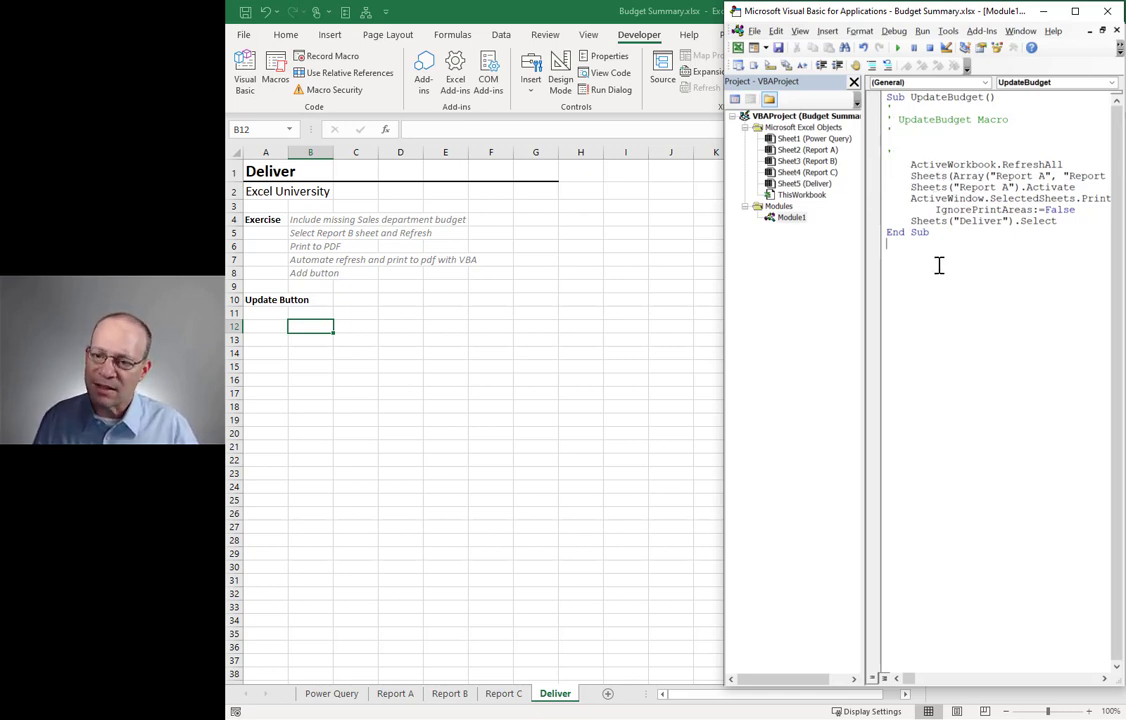
pyautogui.click(1108, 12)
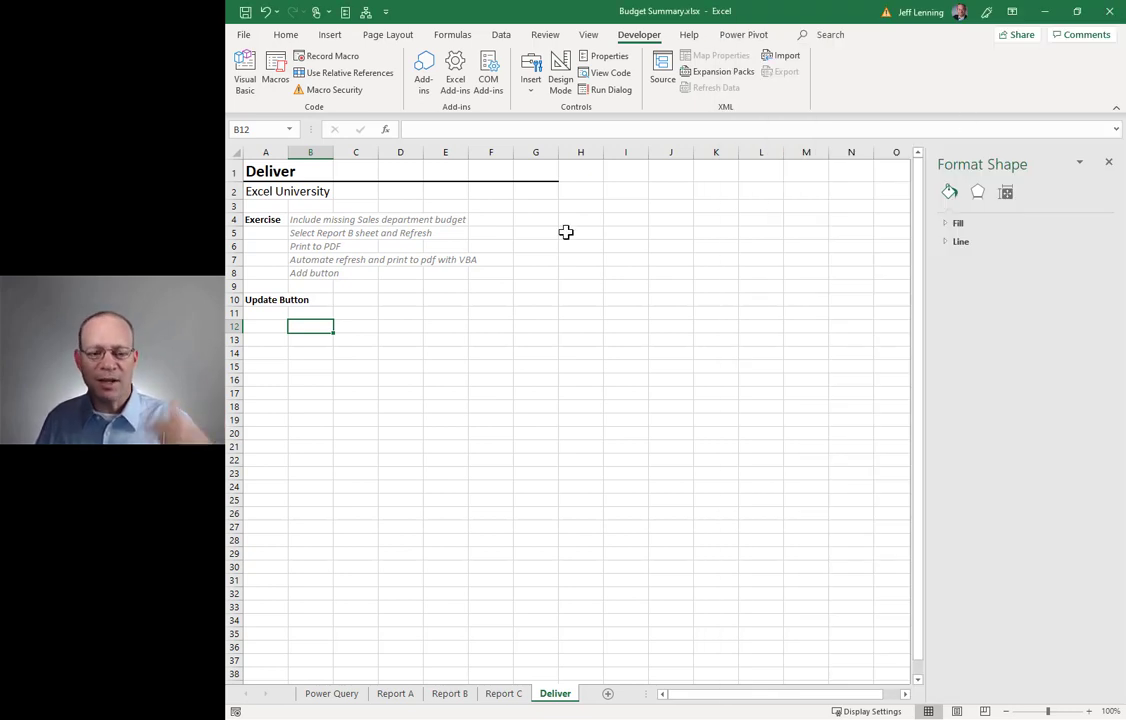
# Step: Insert a form control button at cell B12, assign it the UpdateBudget macro and enlarge it across columns B to F, rows 12 to 15
pyautogui.click(531, 96)
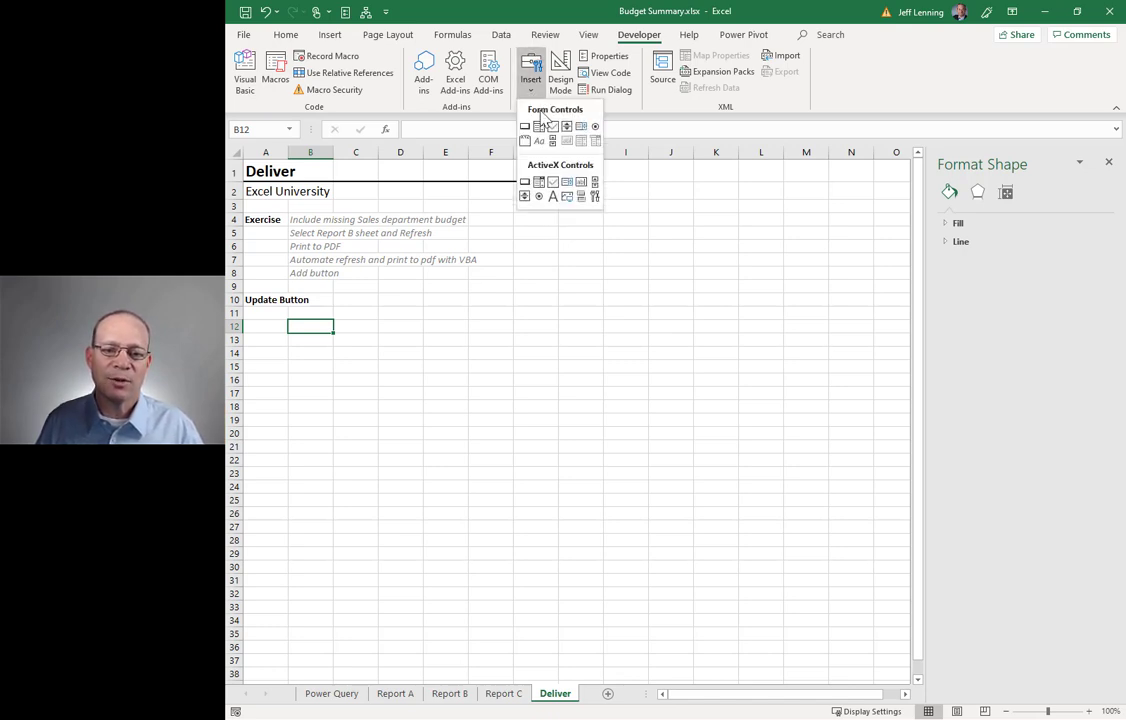
pyautogui.click(524, 126)
pyautogui.click(321, 326)
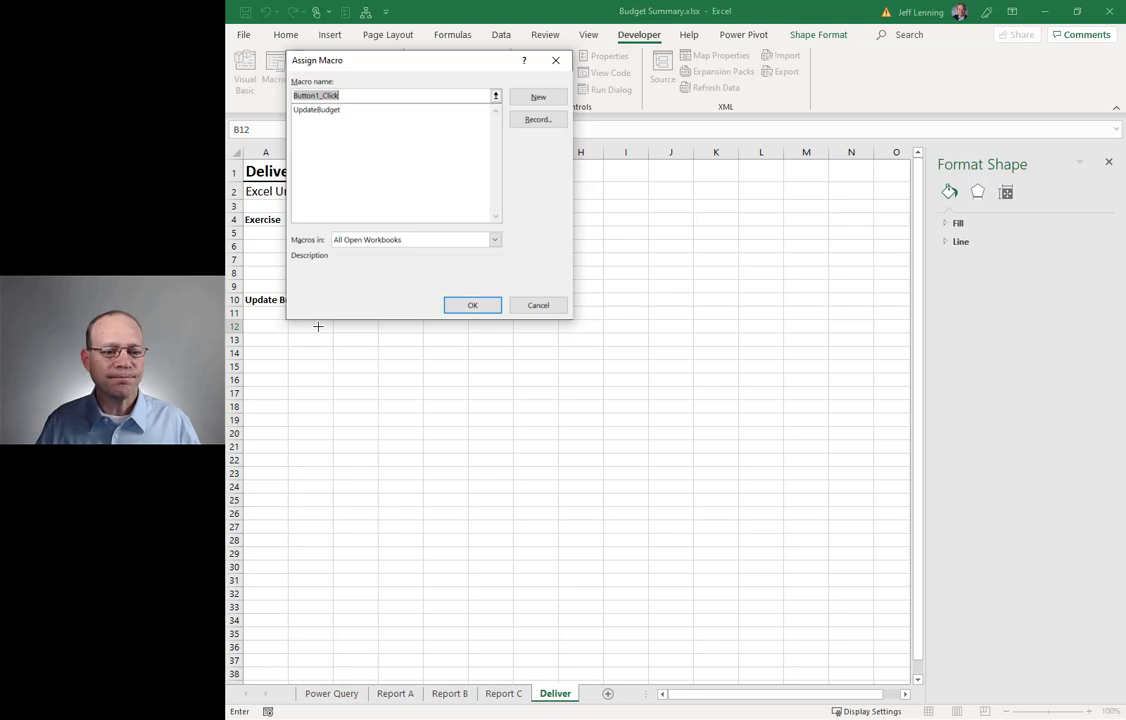
pyautogui.click(317, 110)
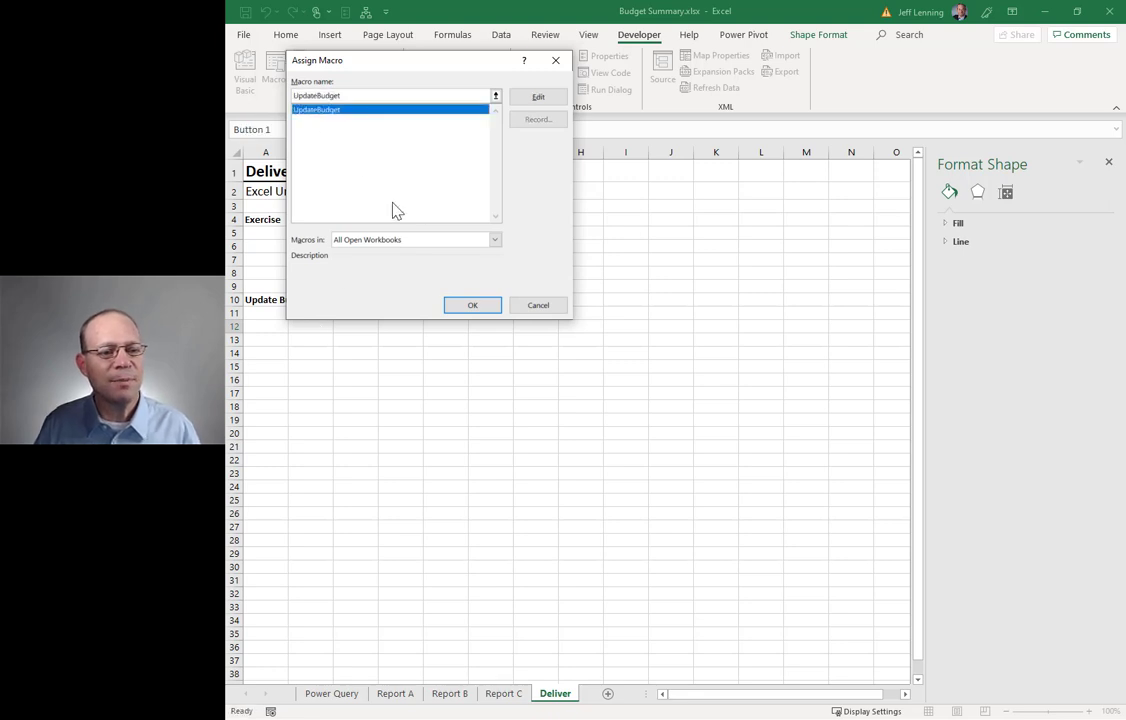
pyautogui.click(475, 307)
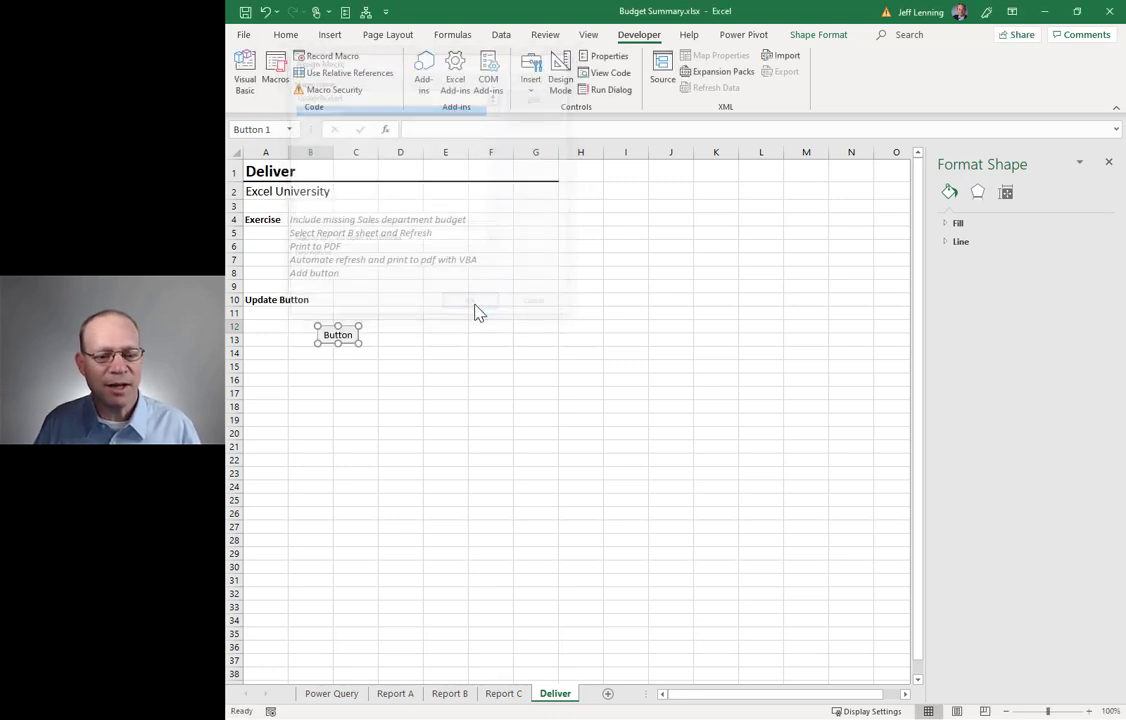
pyautogui.moveTo(361, 344); pyautogui.dragTo(503, 370)
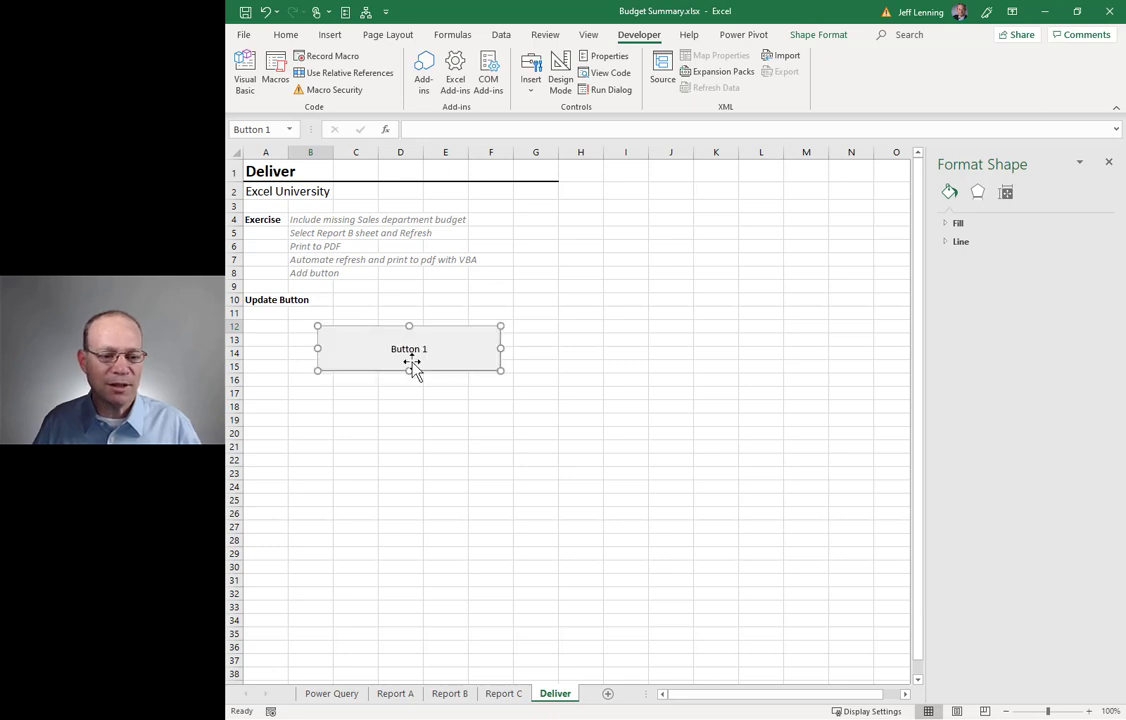
# Step: Change the button's caption to "Update Budget Reports" and deselect the button
pyautogui.click(426, 349)
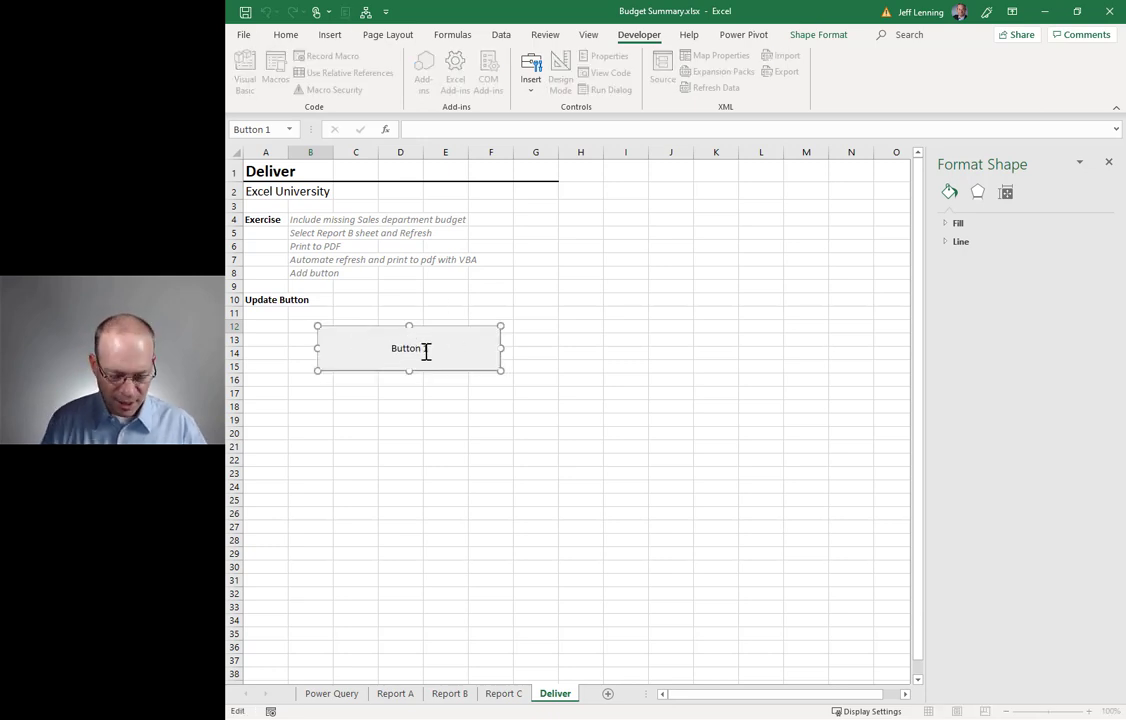
pyautogui.write('Update ')
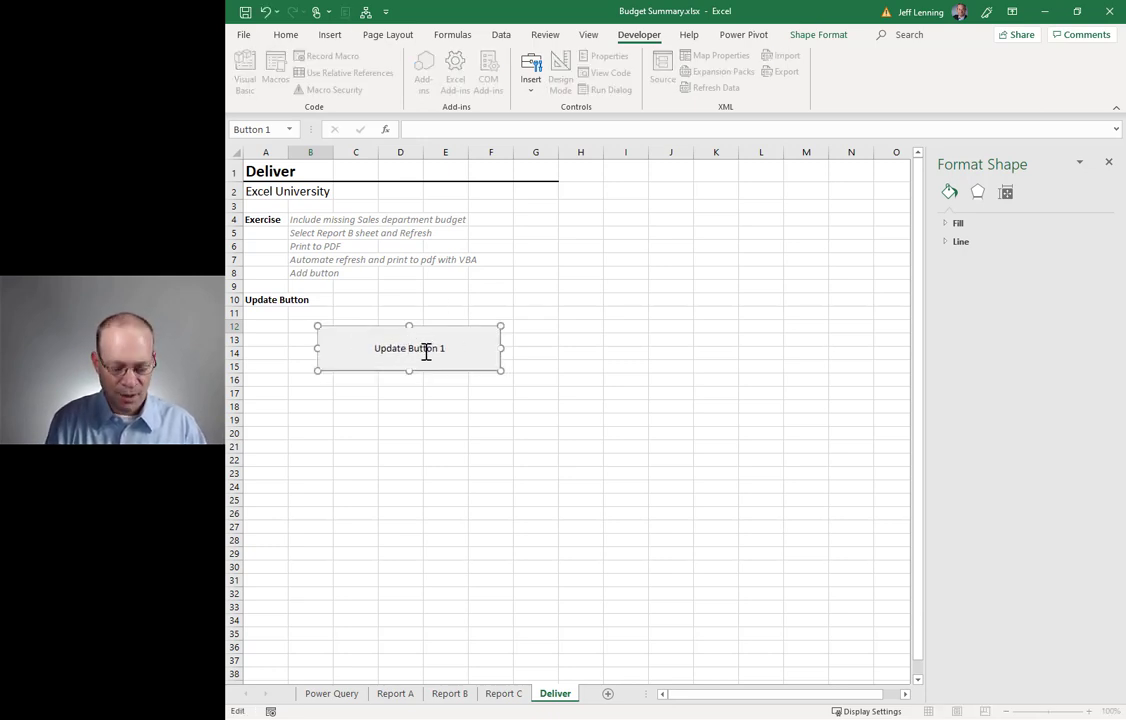
pyautogui.write('Budget')
pyautogui.press('Delete')
pyautogui.press('Delete')
pyautogui.press('Delete')
pyautogui.press('Delete')
pyautogui.press('Delete')
pyautogui.press('Delete')
pyautogui.press('Delete')
pyautogui.press('Delete')
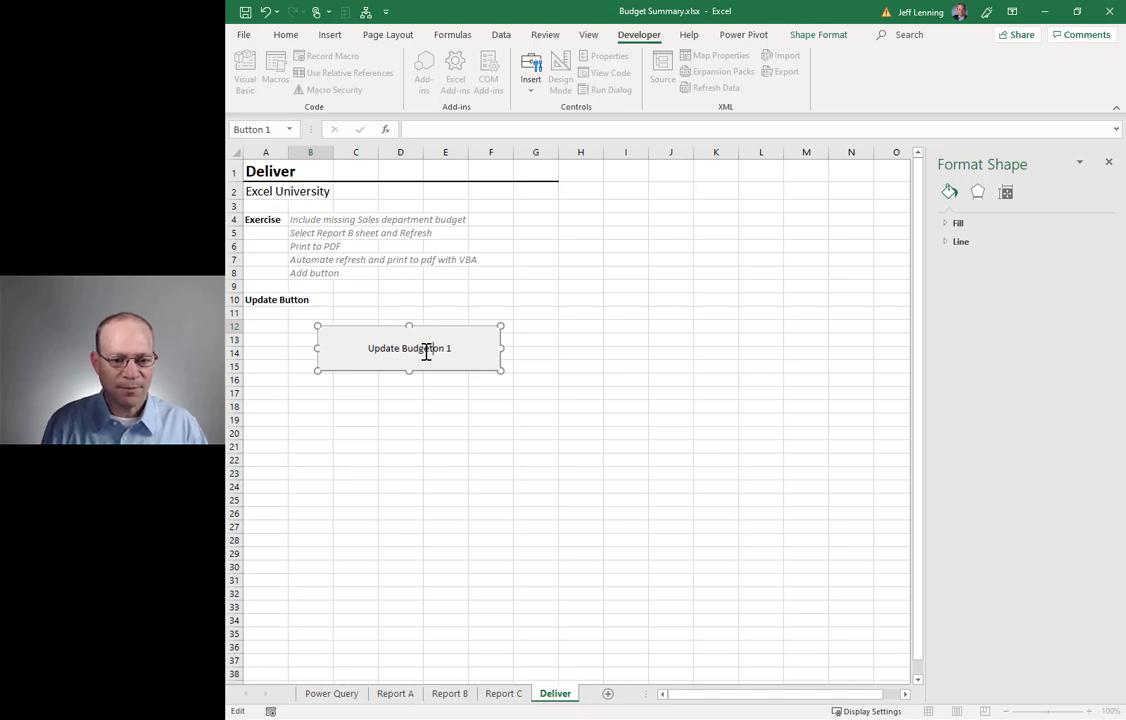
pyautogui.write('Summary')
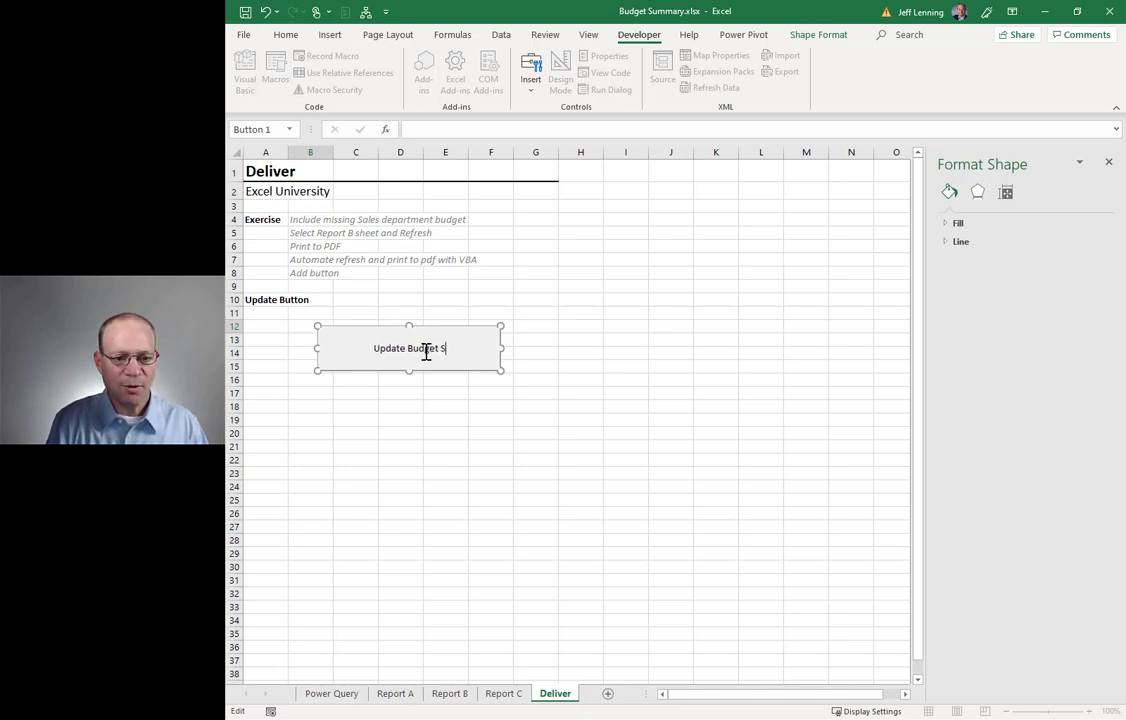
pyautogui.press('BackSpace')
pyautogui.press('BackSpace')
pyautogui.press('BackSpace')
pyautogui.press('BackSpace')
pyautogui.press('BackSpace')
pyautogui.press('BackSpace')
pyautogui.press('BackSpace')
pyautogui.press('BackSpace')
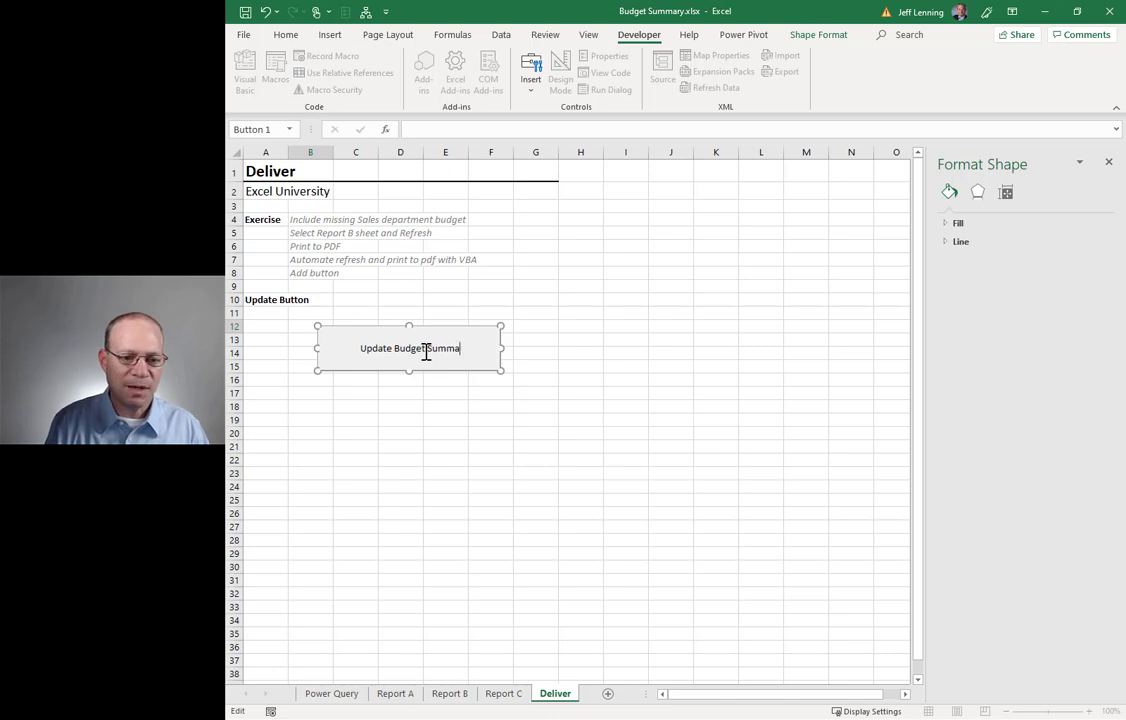
pyautogui.write('Reports')
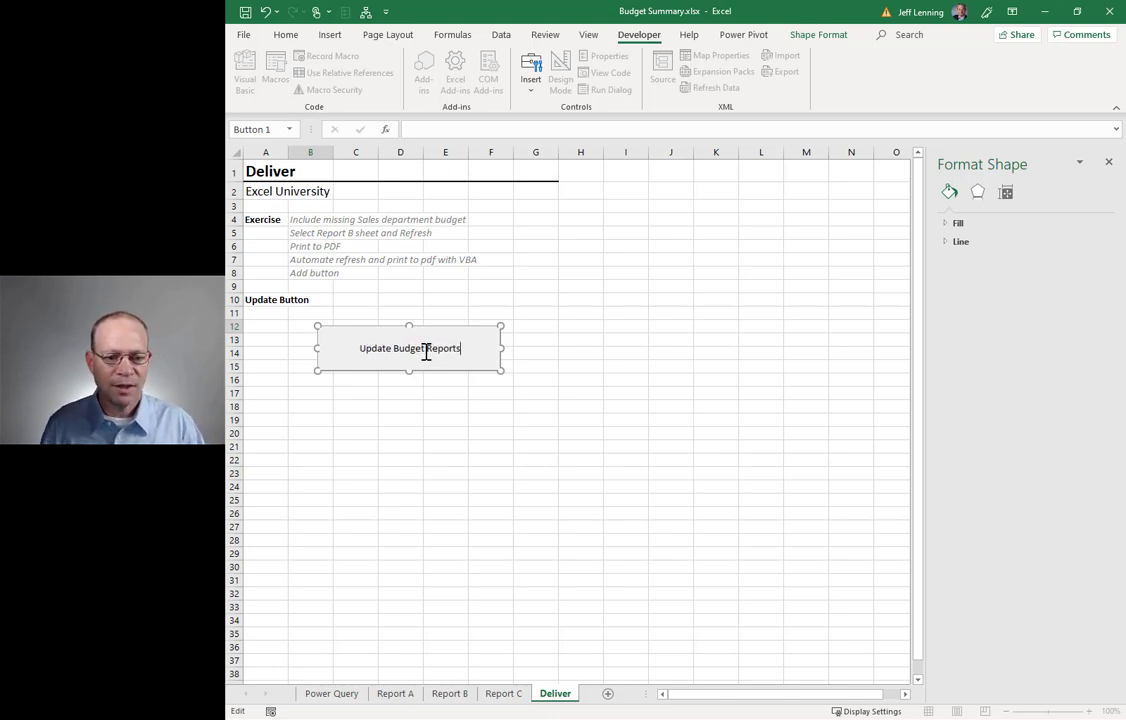
pyautogui.press('Escape')
pyautogui.click(544, 353)
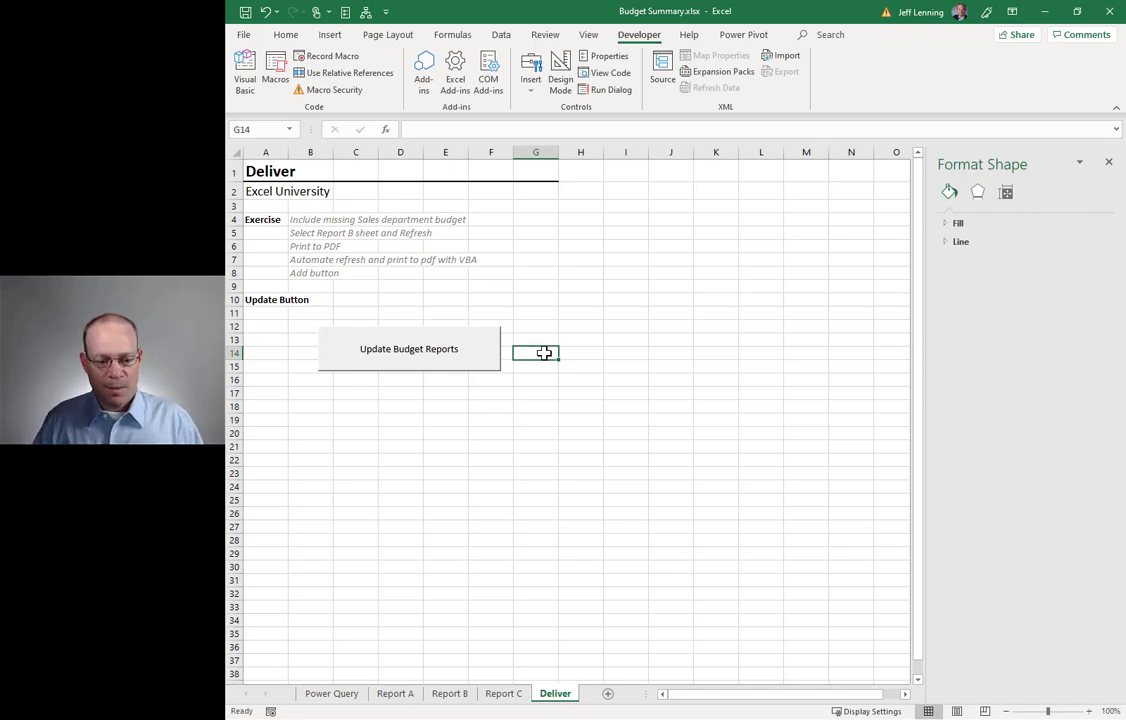
# Step: View the Report B sheet, switch to File Explorer and delete Sales.xlsx from the Ninja Data folder
pyautogui.click(450, 693)
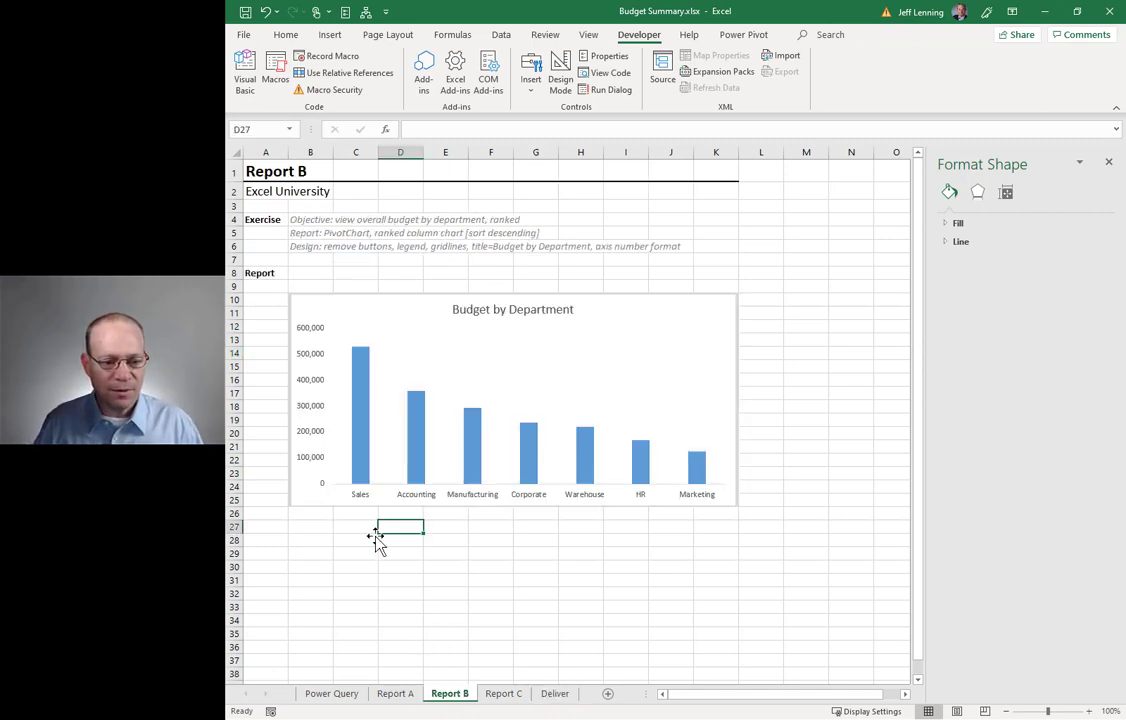
pyautogui.hotkey('alt', 'Tab')
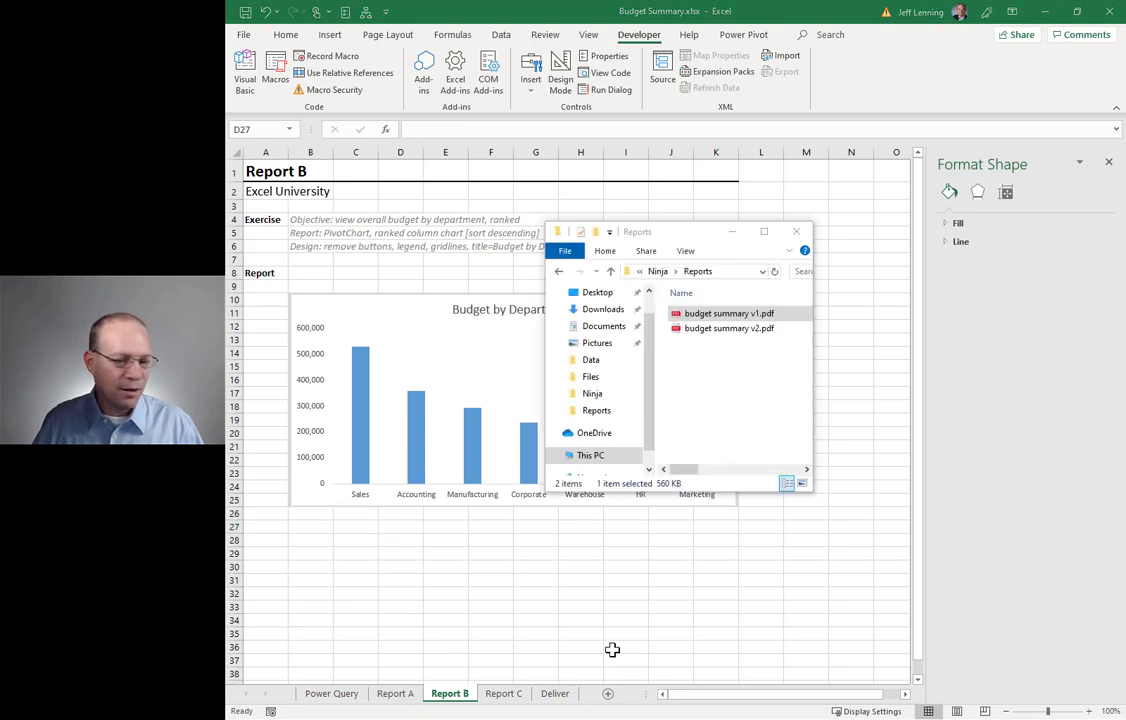
pyautogui.click(657, 271)
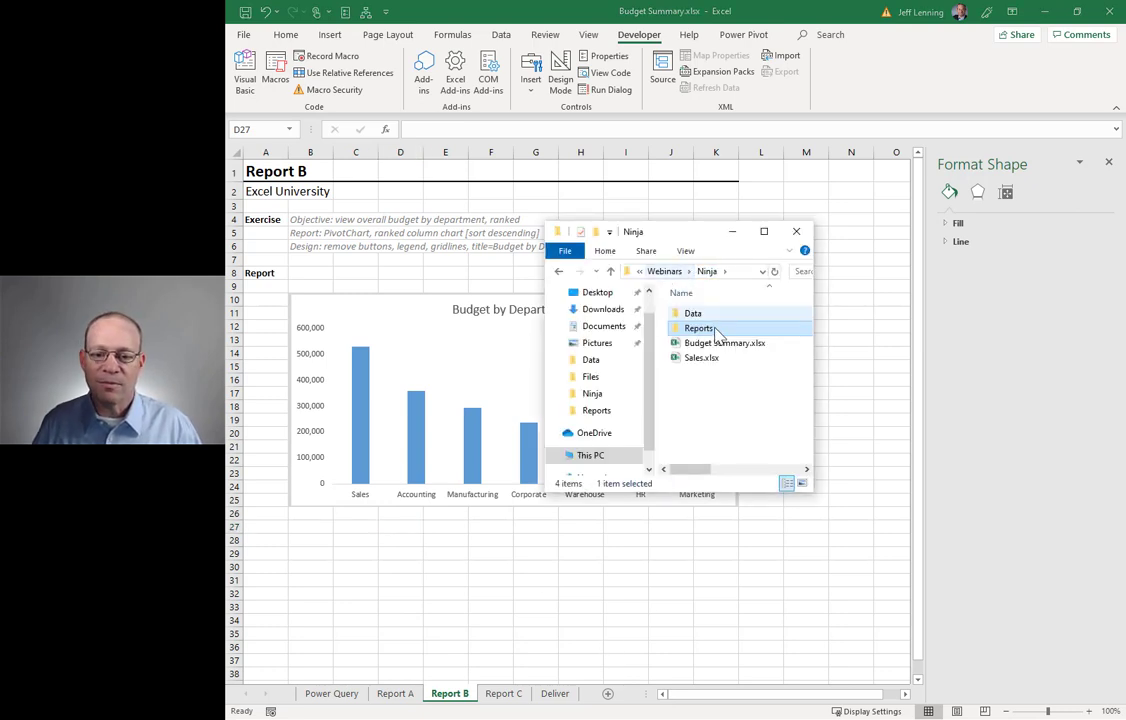
pyautogui.doubleClick(696, 314)
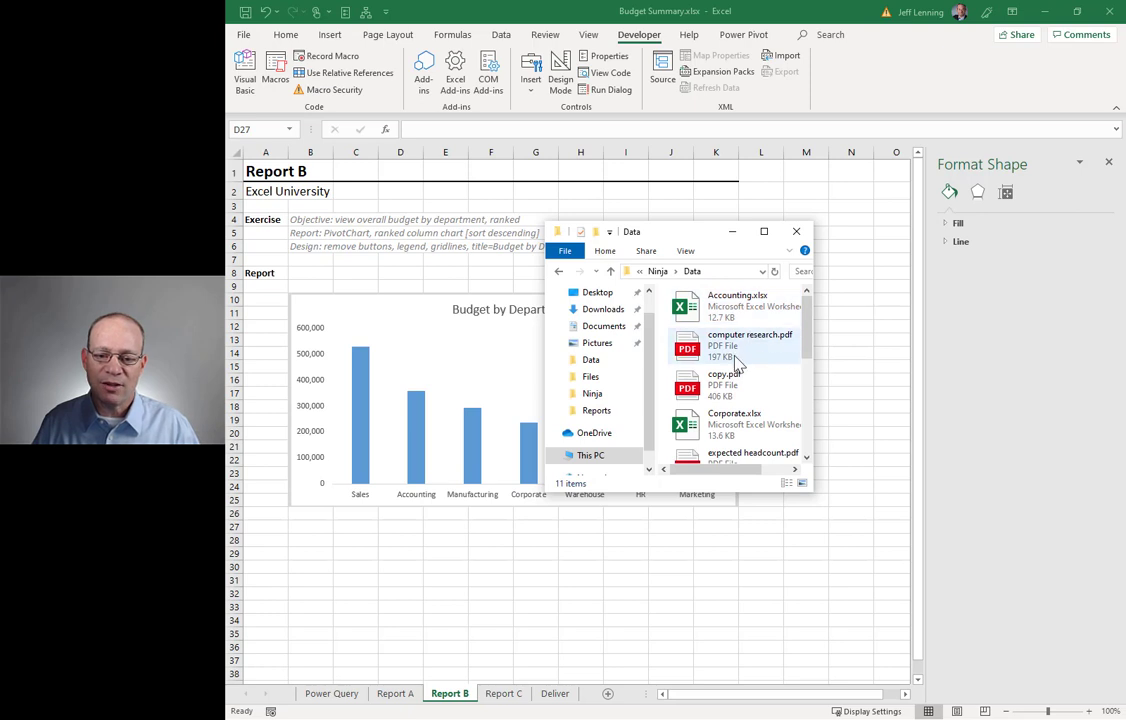
pyautogui.scroll(-3, 737, 364)
pyautogui.click(704, 410)
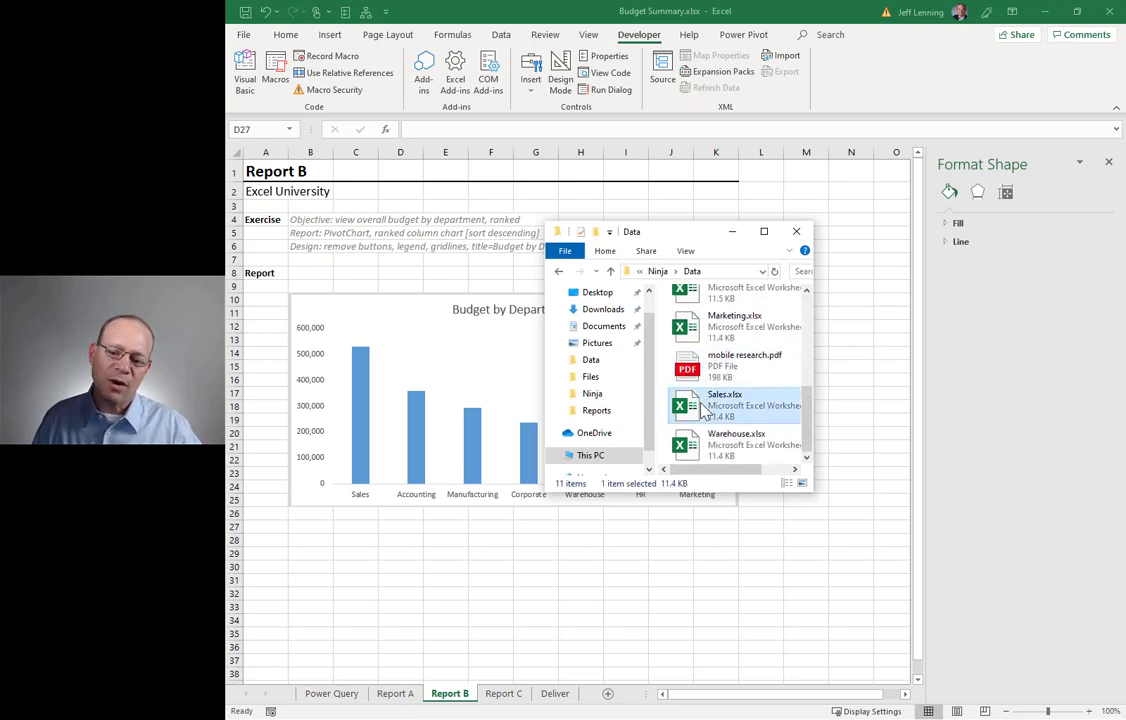
pyautogui.press('Delete')
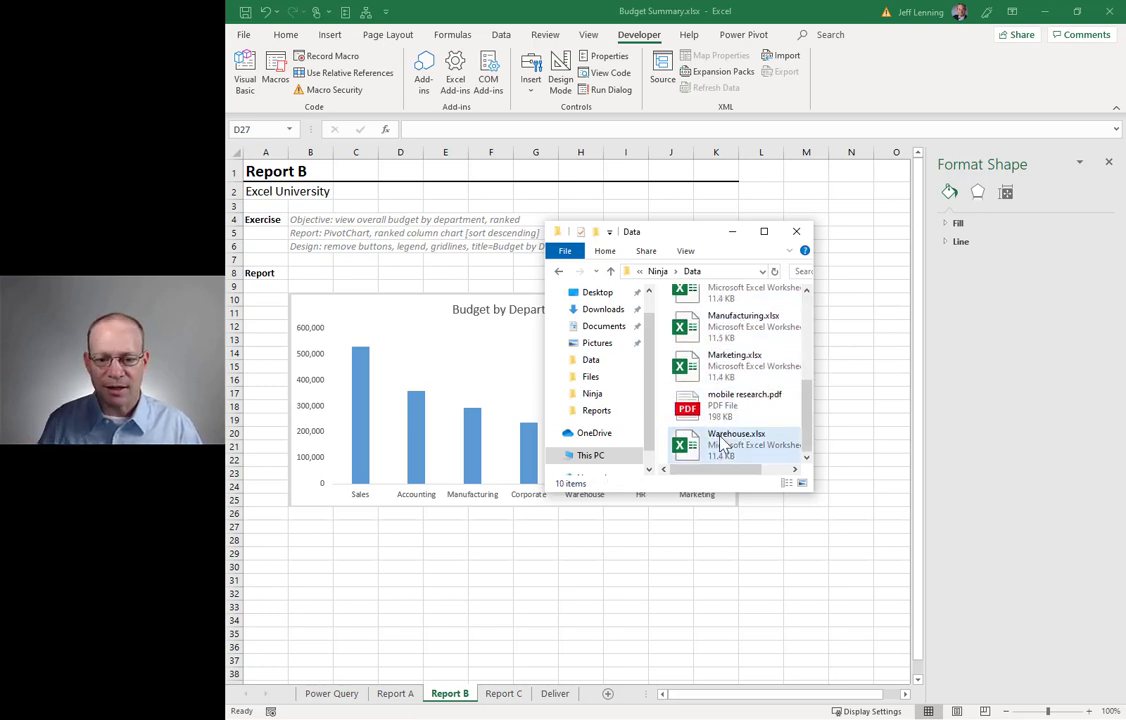
pyautogui.scroll(5, 749, 440)
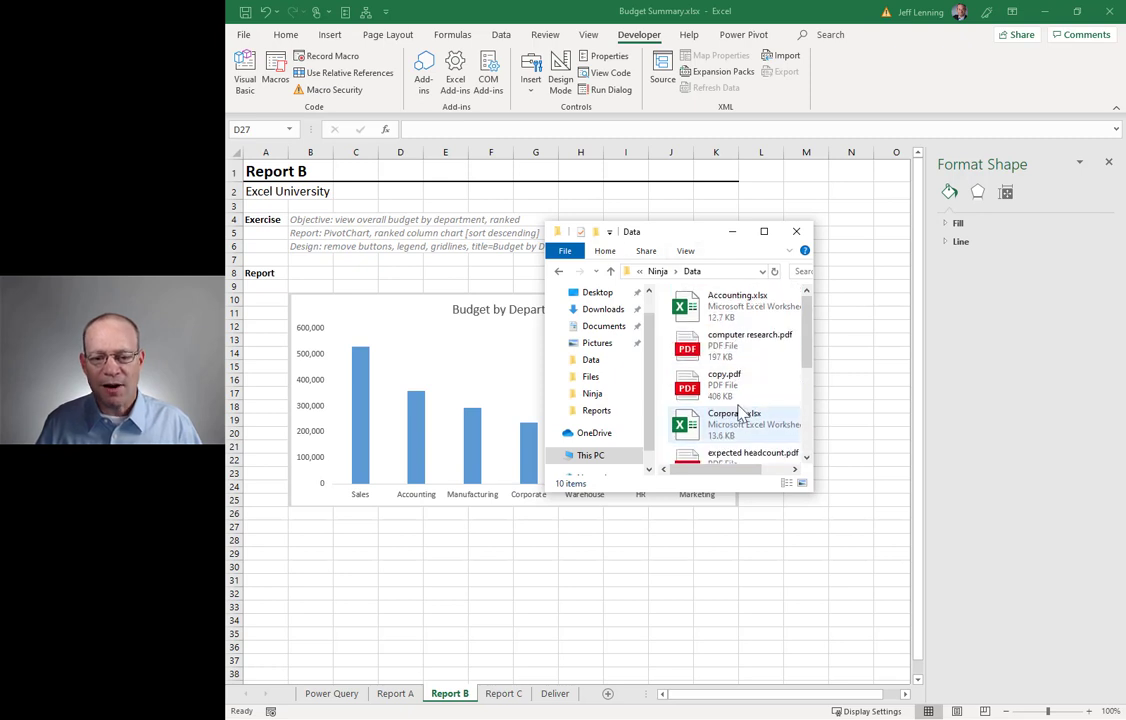
# Step: Return to Excel, run the Update Budget Reports button on the Deliver sheet and save the PDF output as "budget summary v3"
pyautogui.click(465, 244)
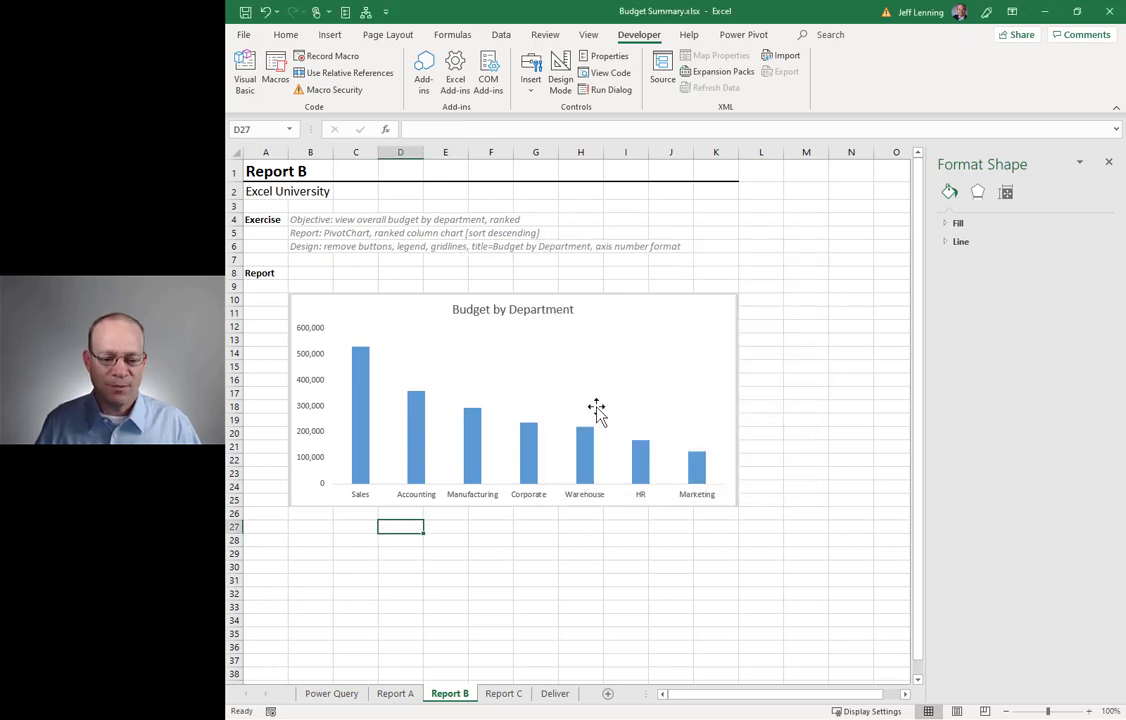
pyautogui.click(555, 693)
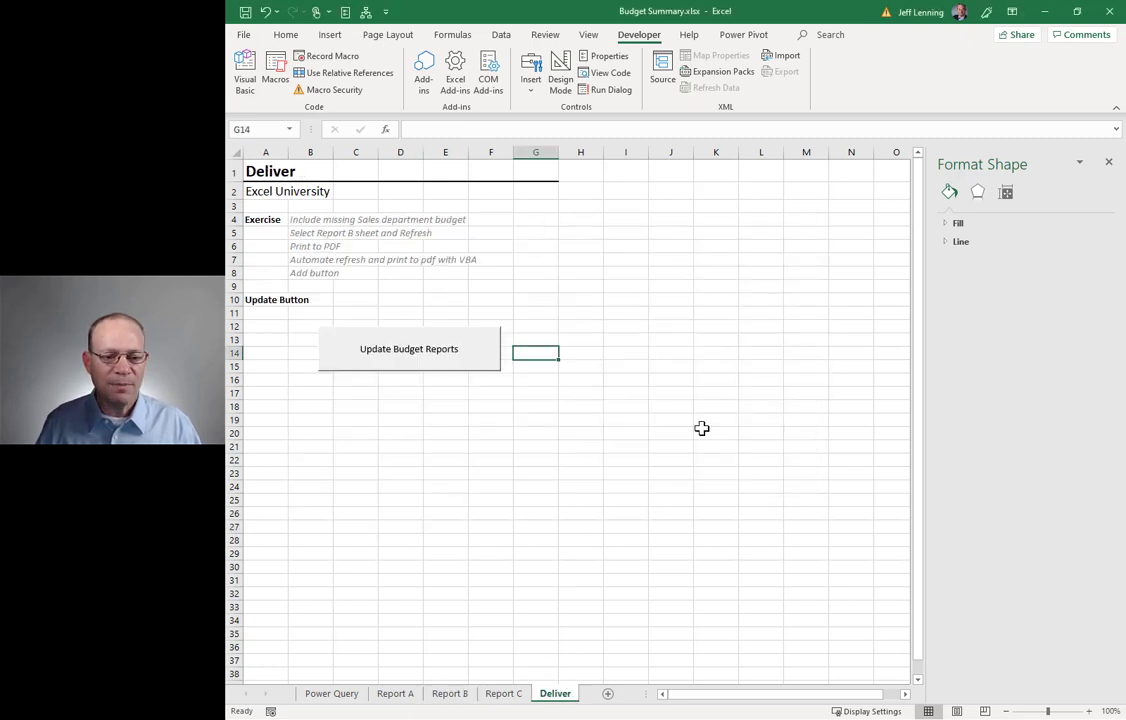
pyautogui.click(420, 358)
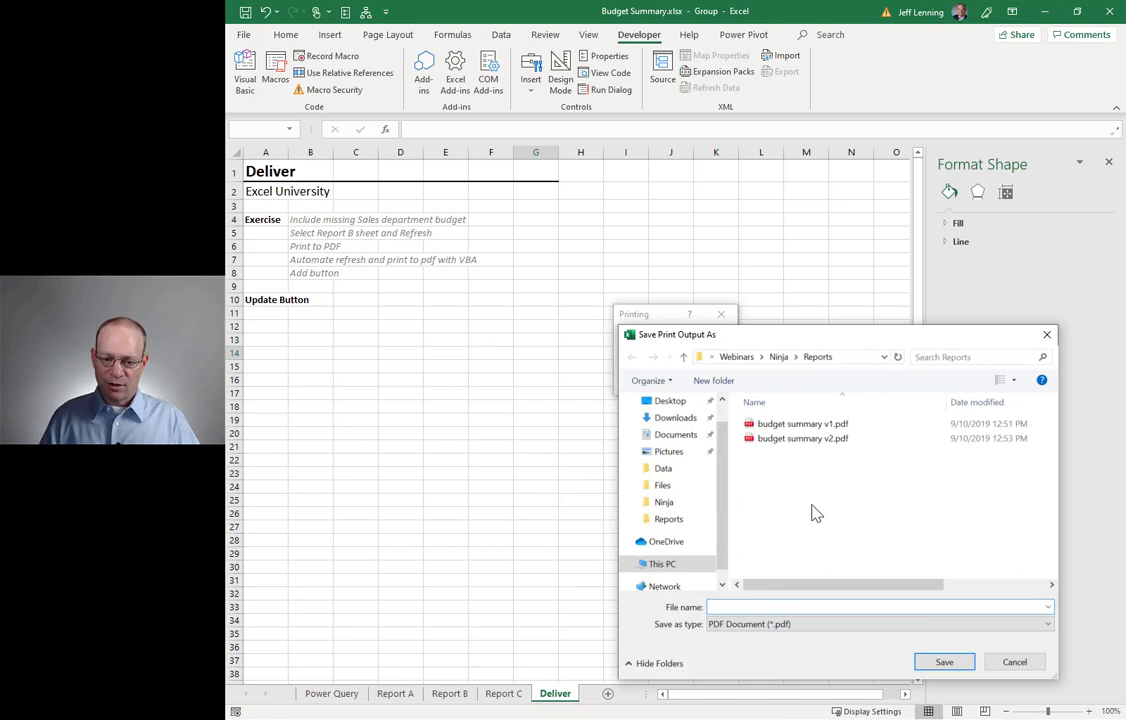
pyautogui.write('budget')
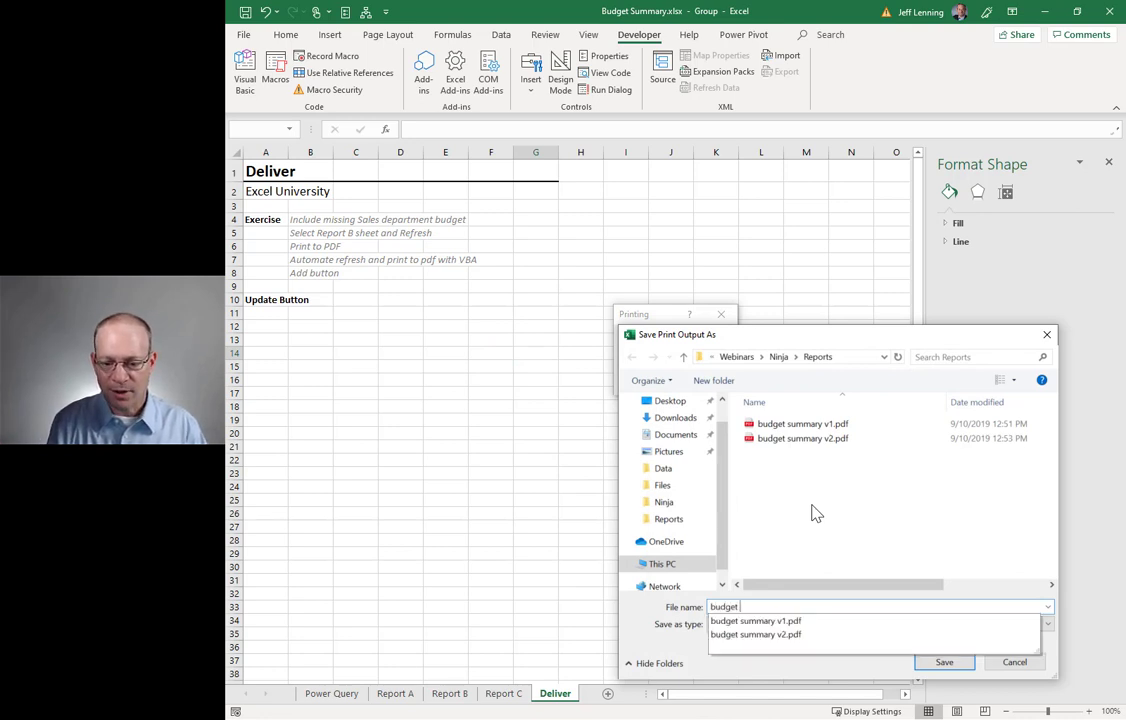
pyautogui.write(' summary v3')
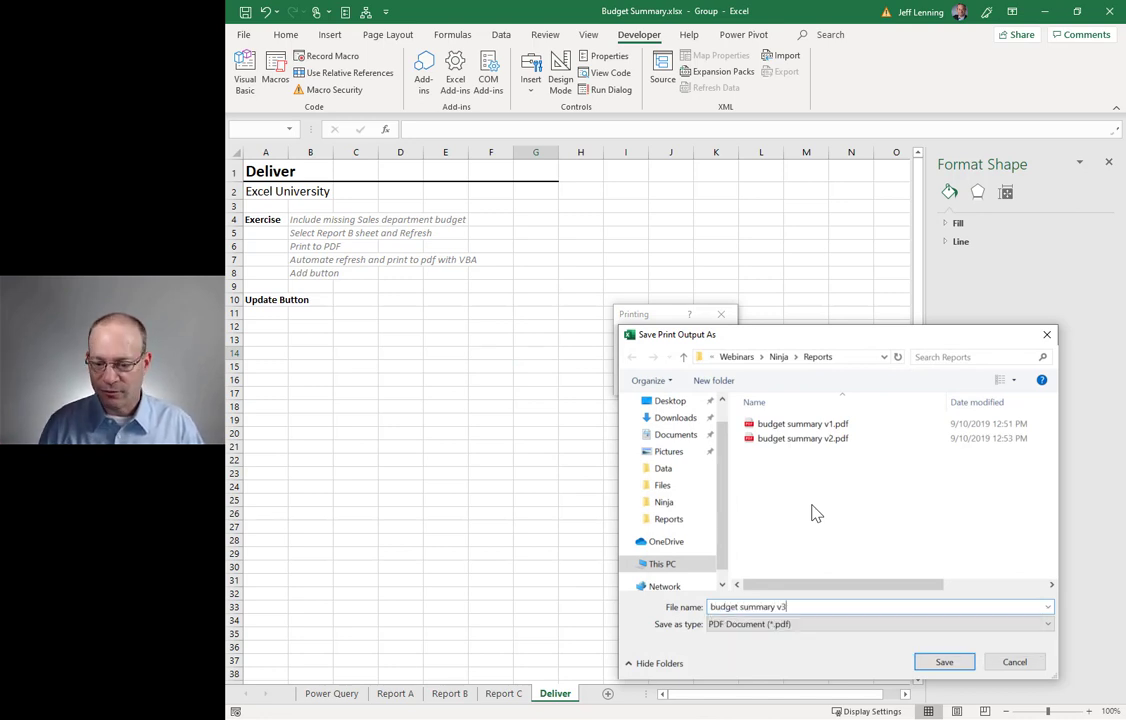
pyautogui.press('Return')
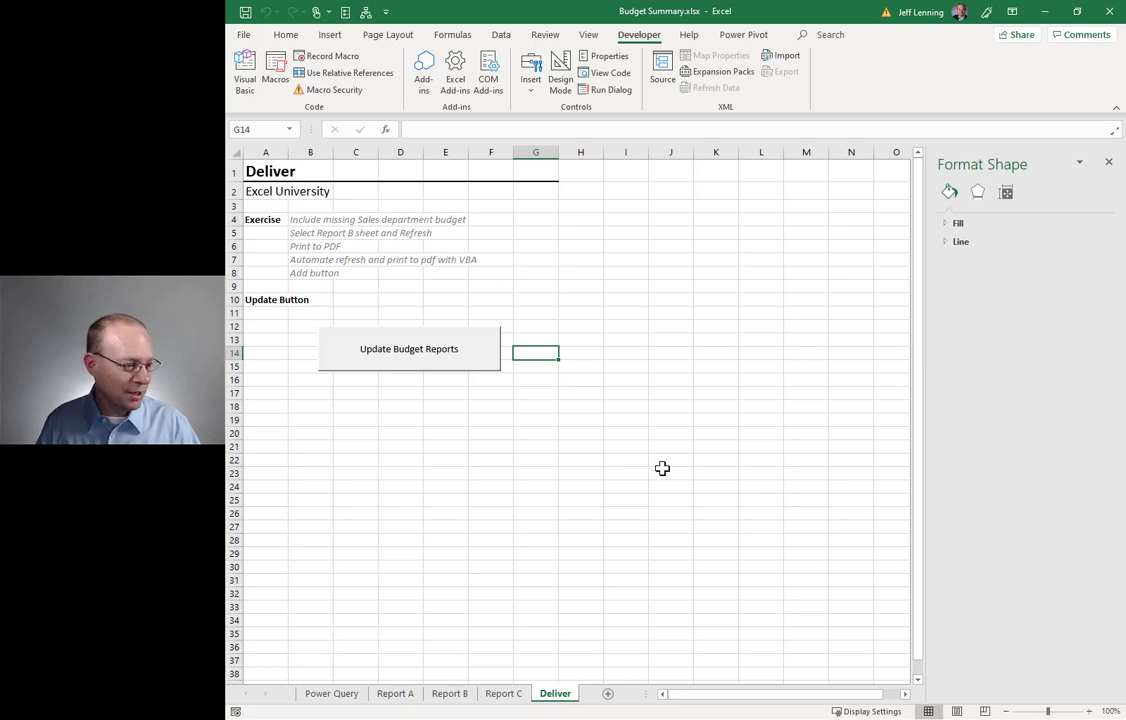
# Step: Switch to File Explorer and open budget summary v3.pdf from the Ninja Reports folder
pyautogui.hotkey('alt', 'Tab')
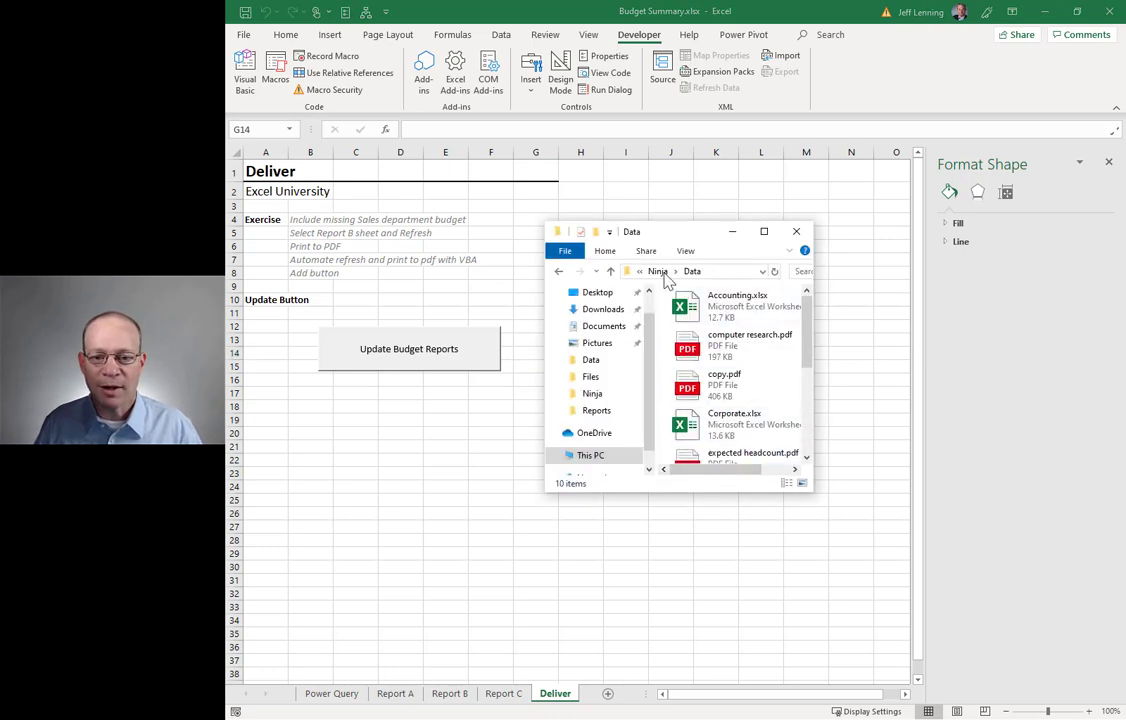
pyautogui.click(663, 273)
pyautogui.doubleClick(701, 330)
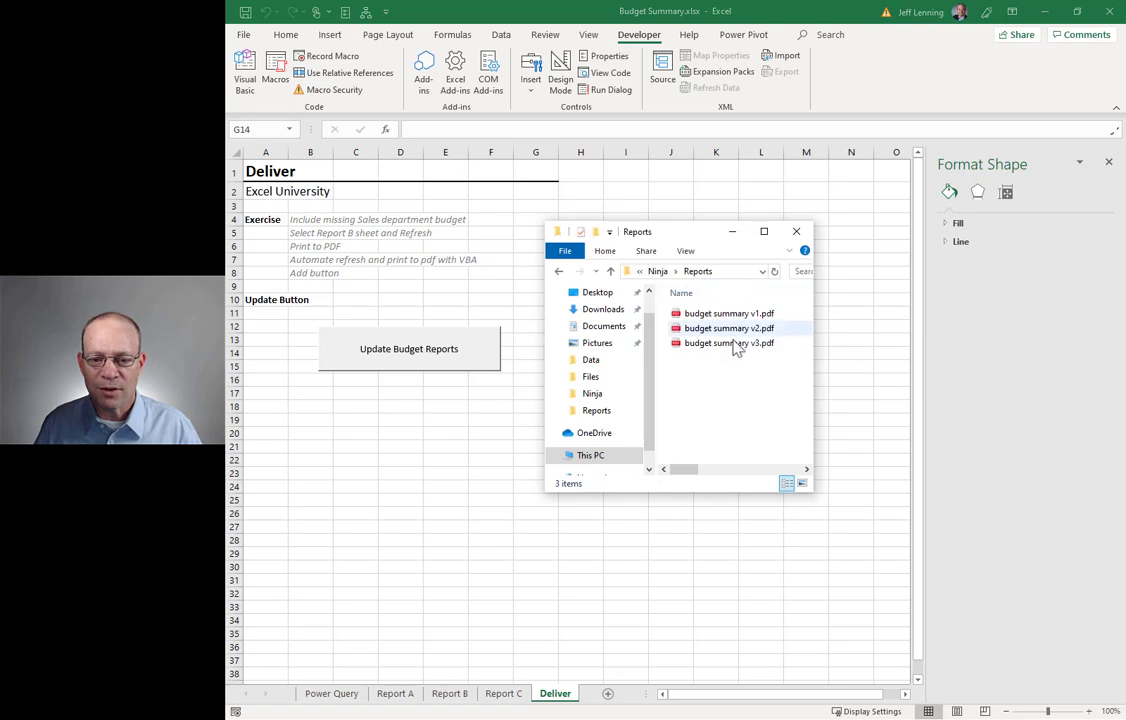
pyautogui.click(740, 345)
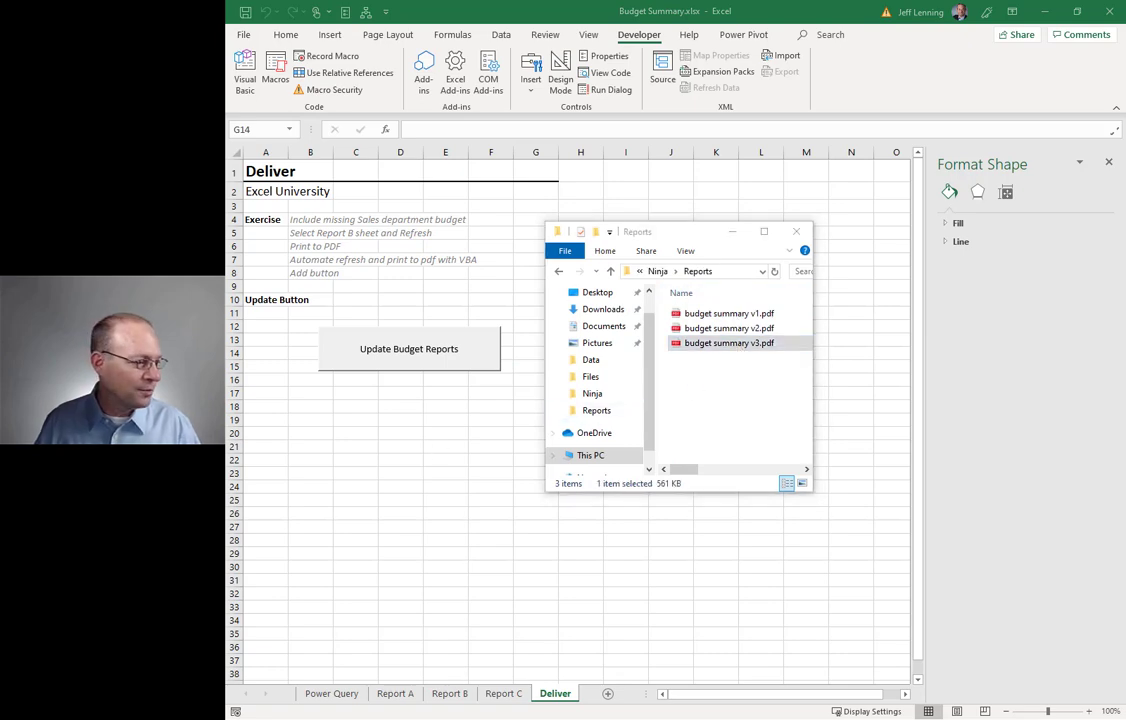
pyautogui.press('Return')
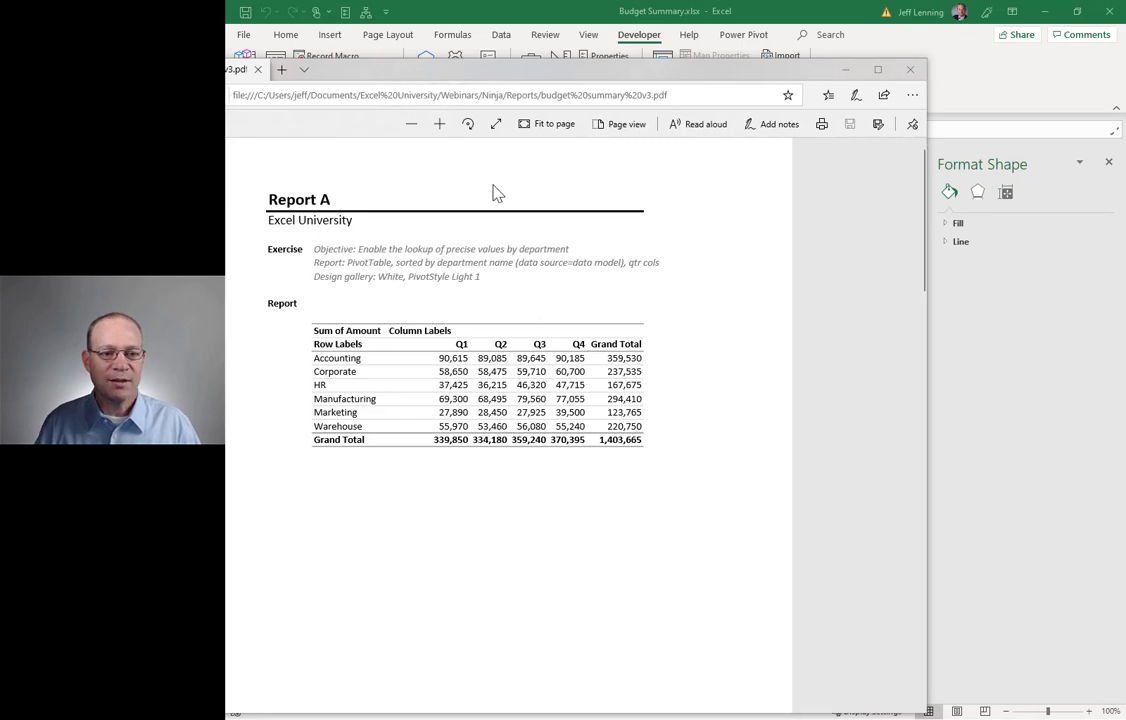
# Step: Examine the pages of the budget summary v3 PDF in a maximized window, then close it
pyautogui.doubleClick(500, 68)
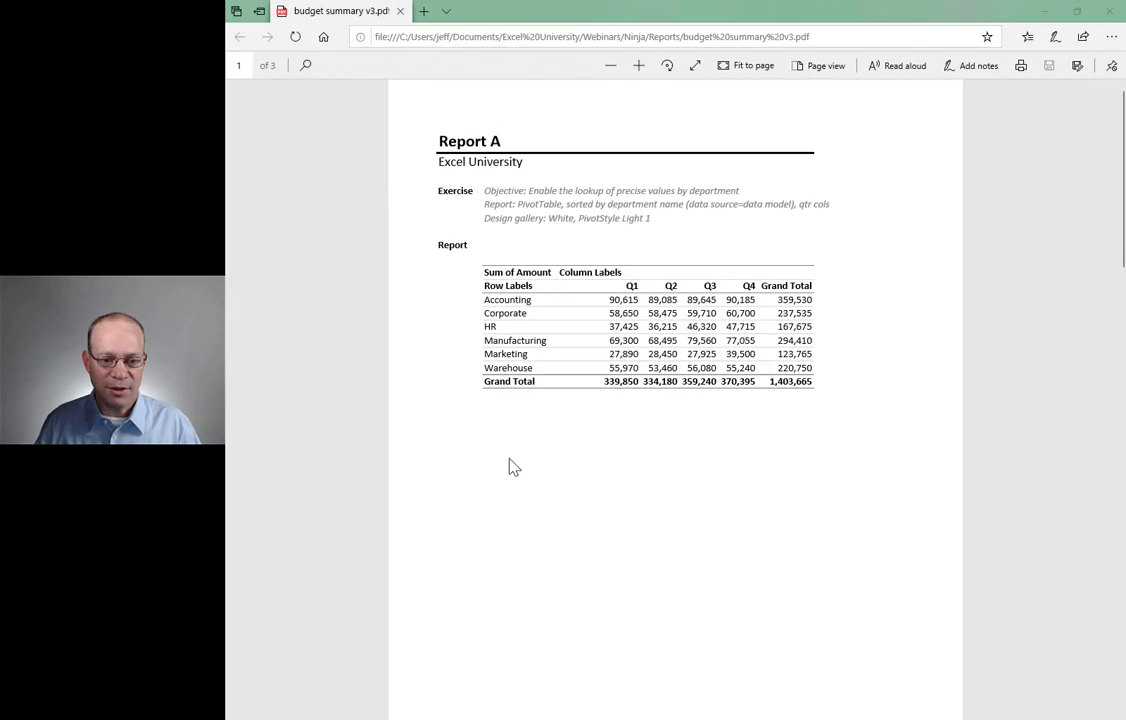
pyautogui.scroll(-10, 513, 463)
pyautogui.scroll(-5, 761, 387)
pyautogui.scroll(12, 761, 387)
pyautogui.scroll(3, 767, 395)
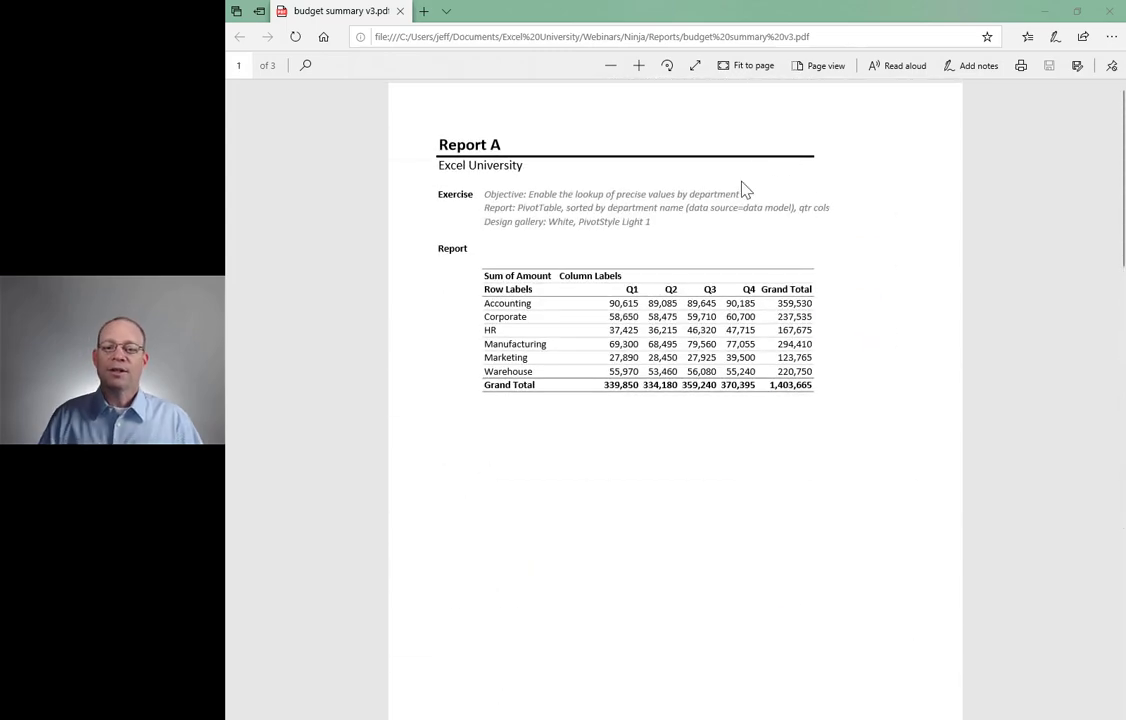
pyautogui.click(1109, 11)
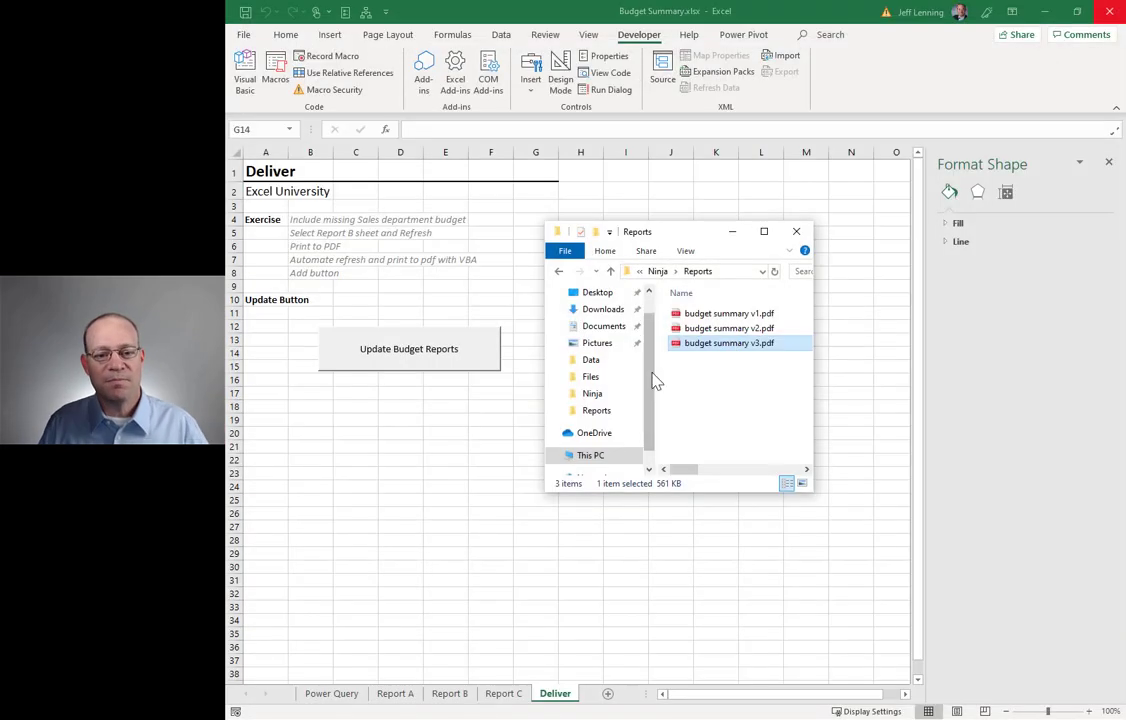
pyautogui.click(397, 368)
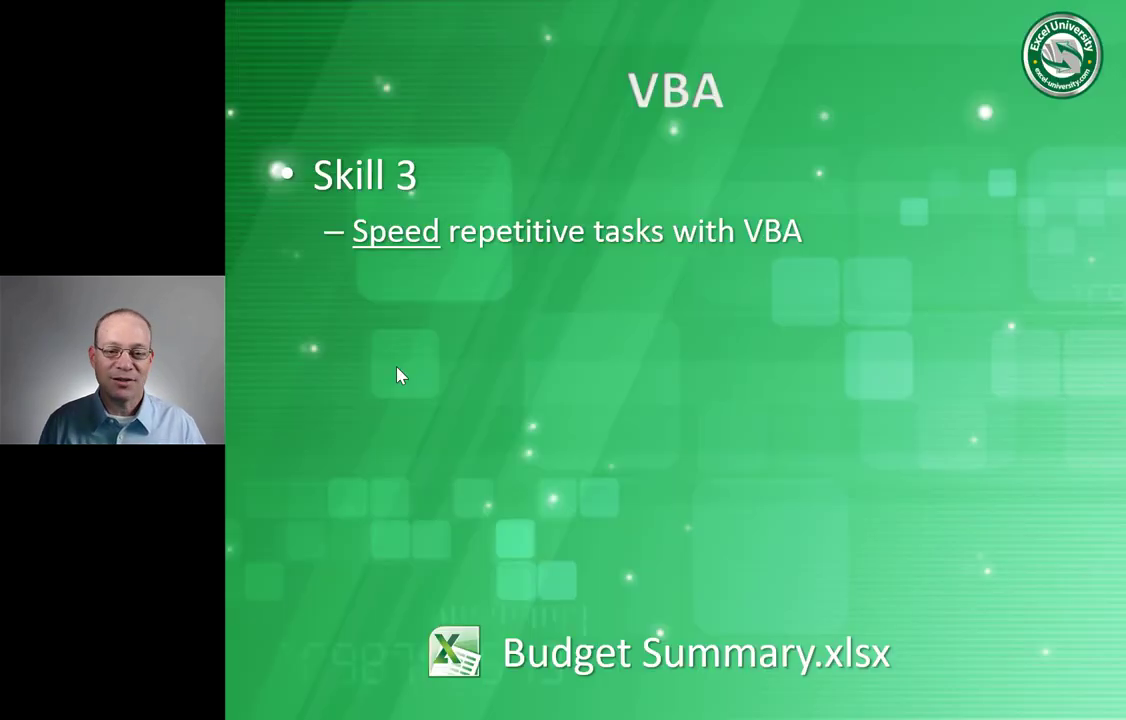